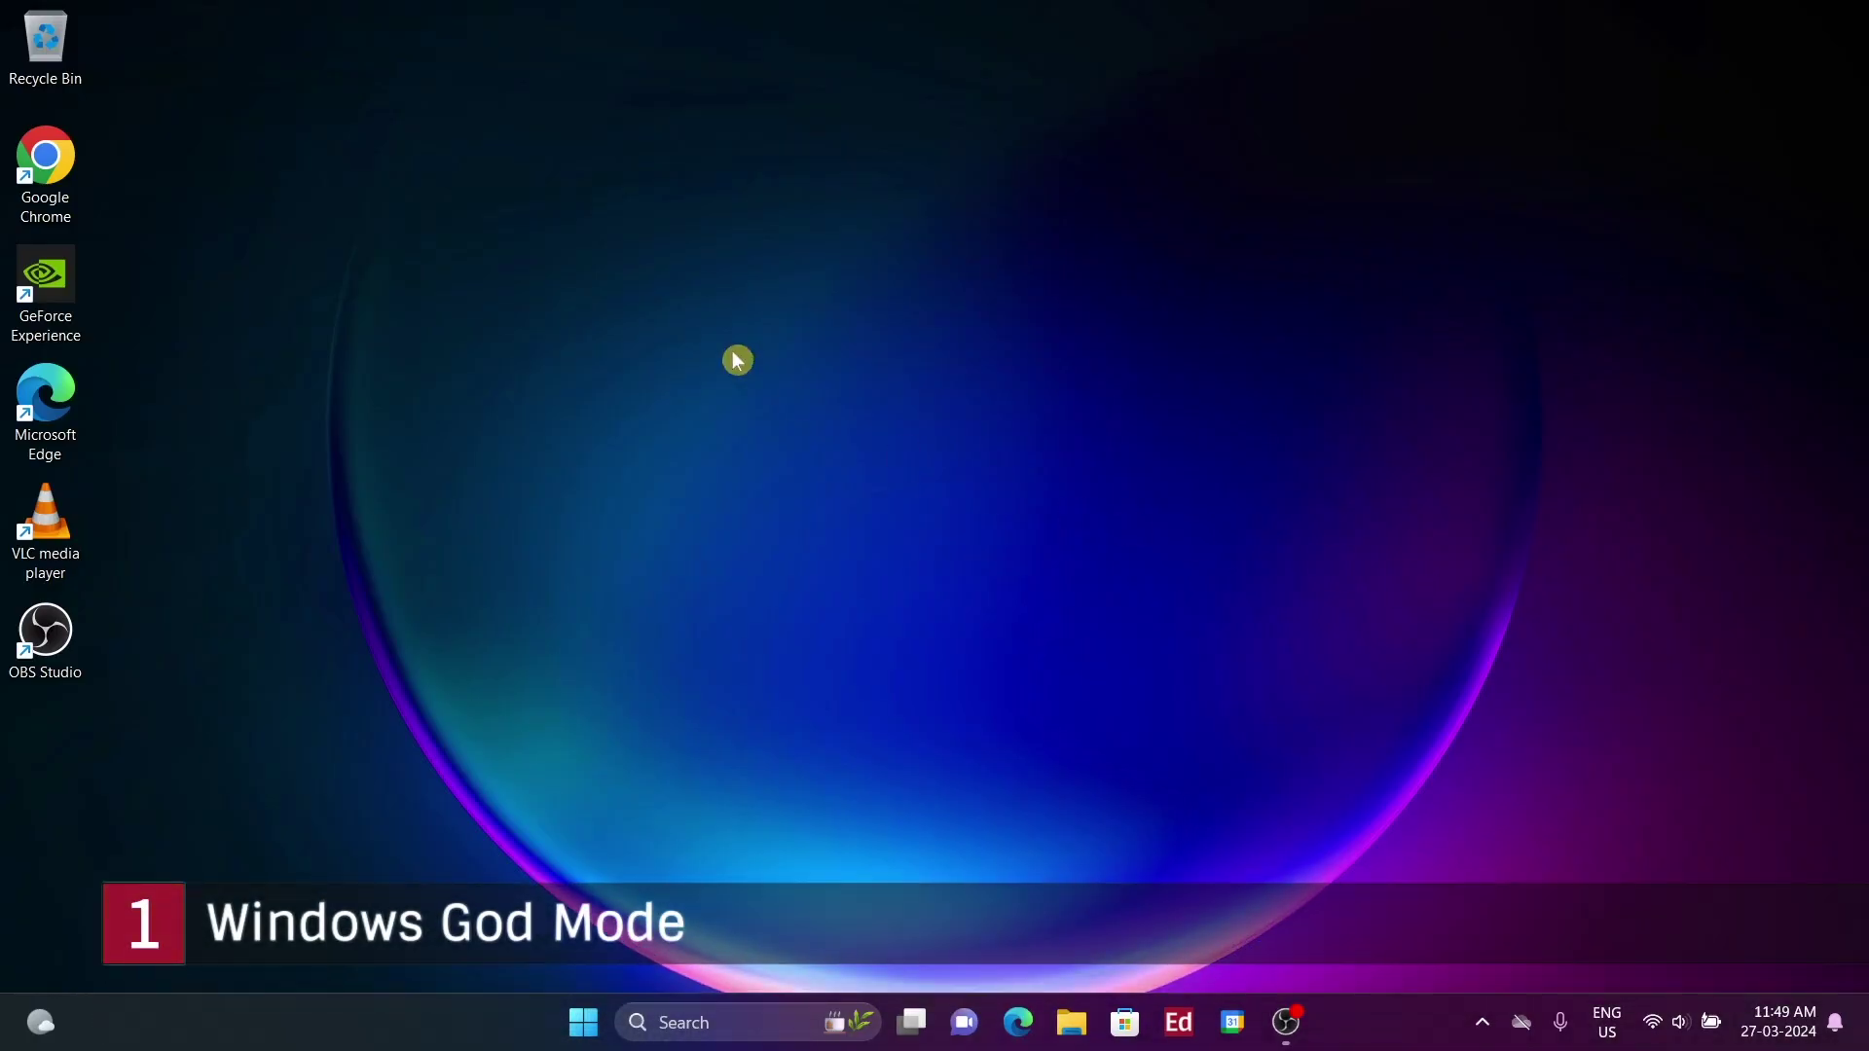
# - Create a new folder on the desktop from the right-click New menu
pyautogui.rightClick(780, 370)
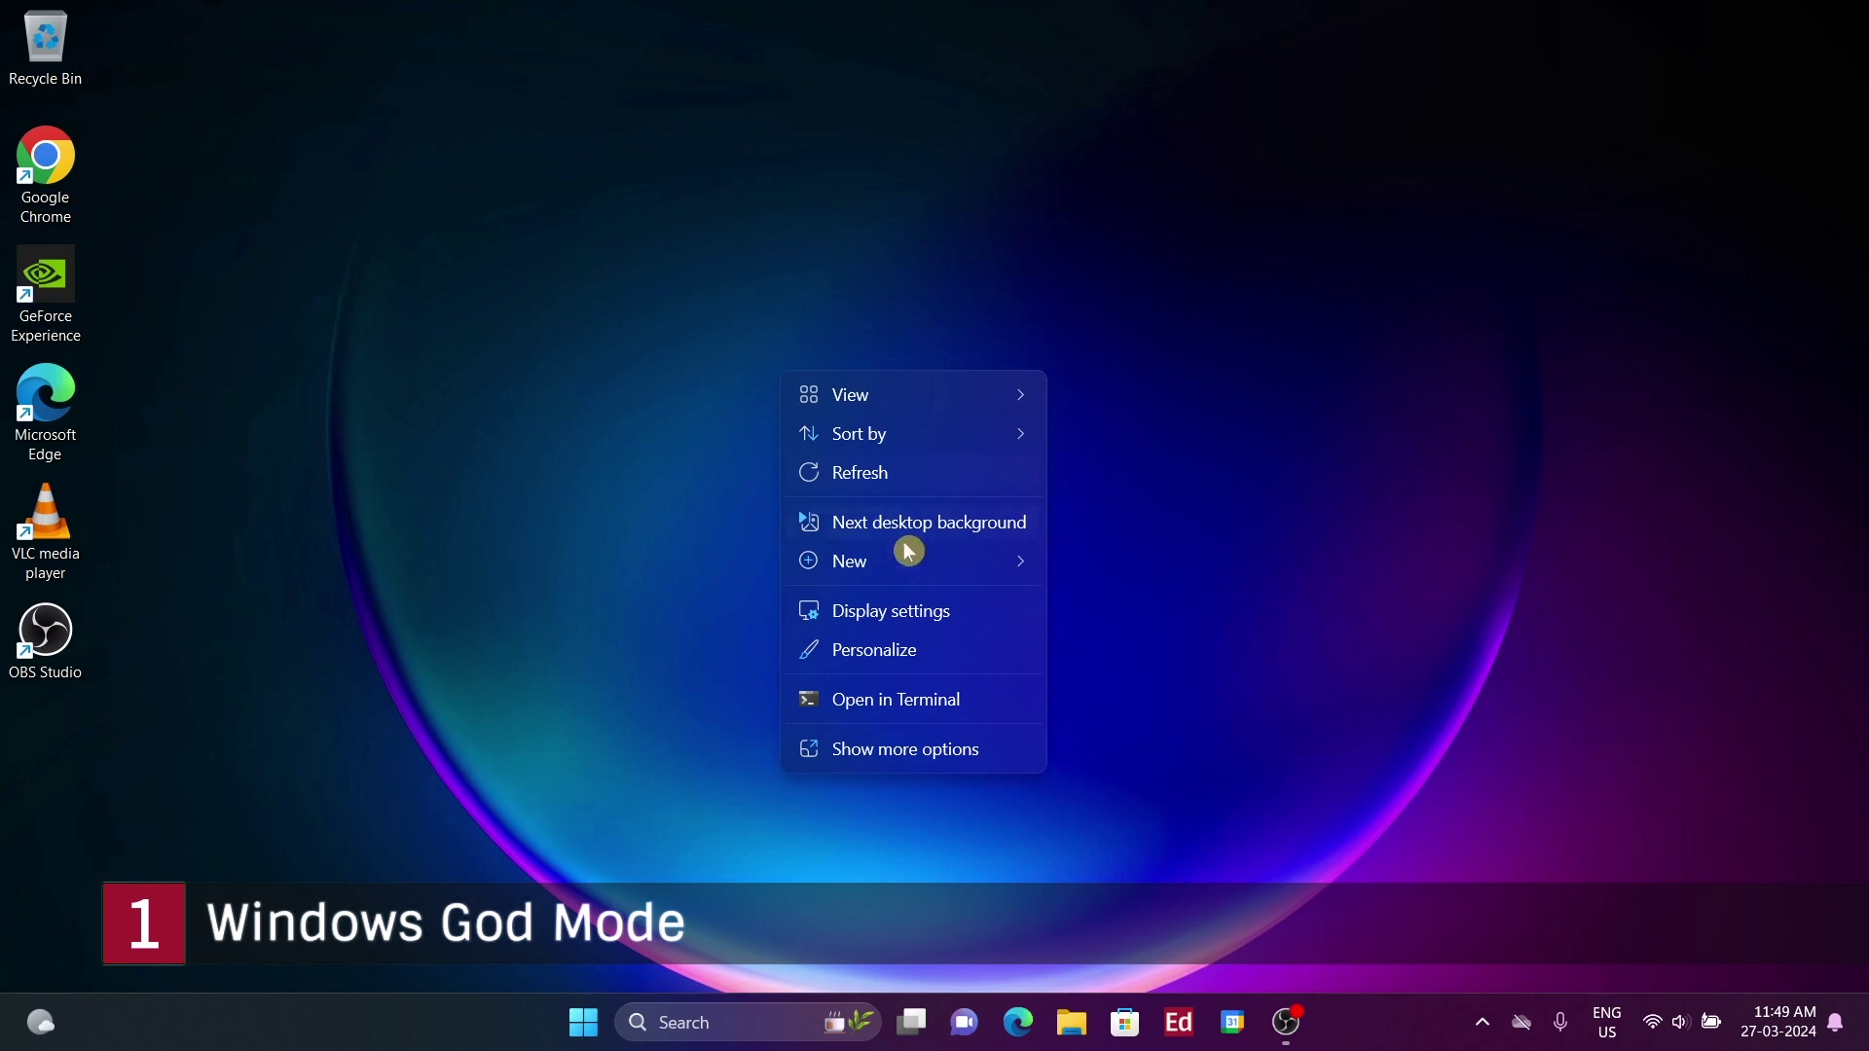
pyautogui.moveTo(944, 565)
pyautogui.click(1164, 54)
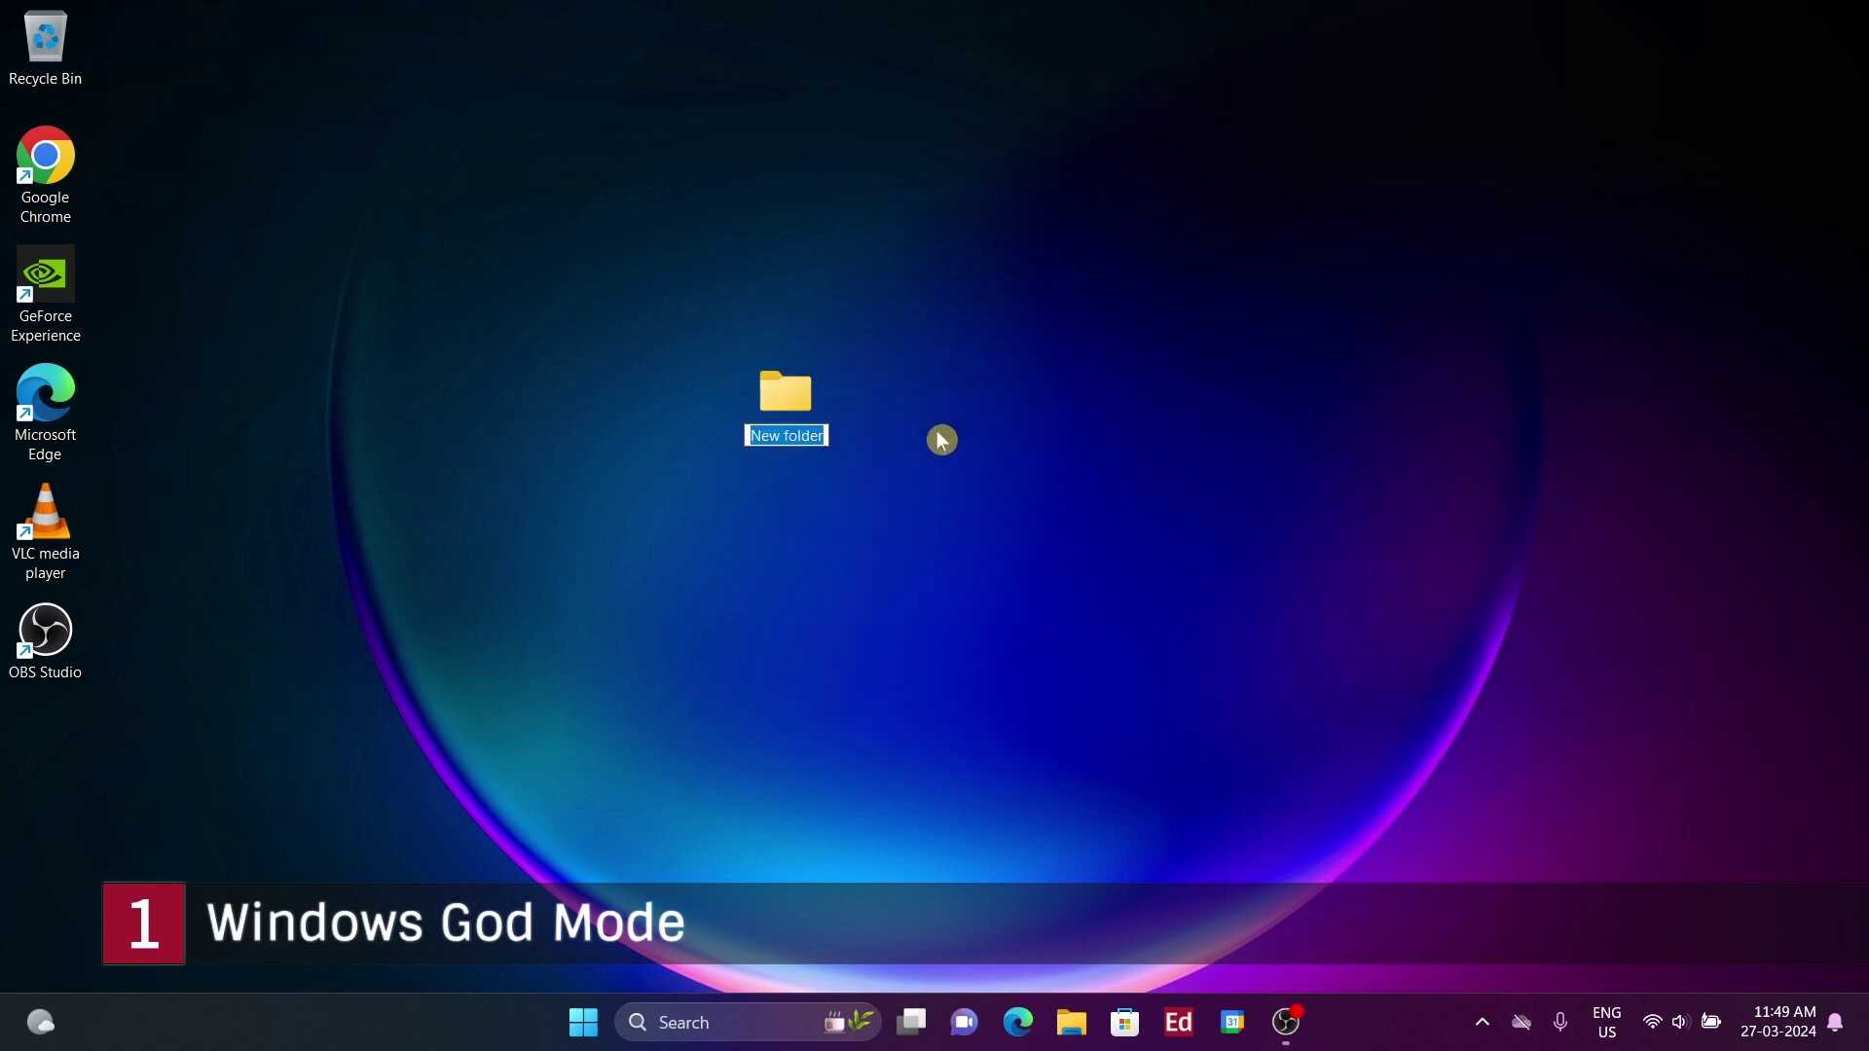
# - Rename the folder GodMode.{ED7BA470-8E54-465E-825C-99712043E01C} and move the icon near the desktop centre
pyautogui.write('{ED7BA470-8E54-465E-825C-99712043E01C}')
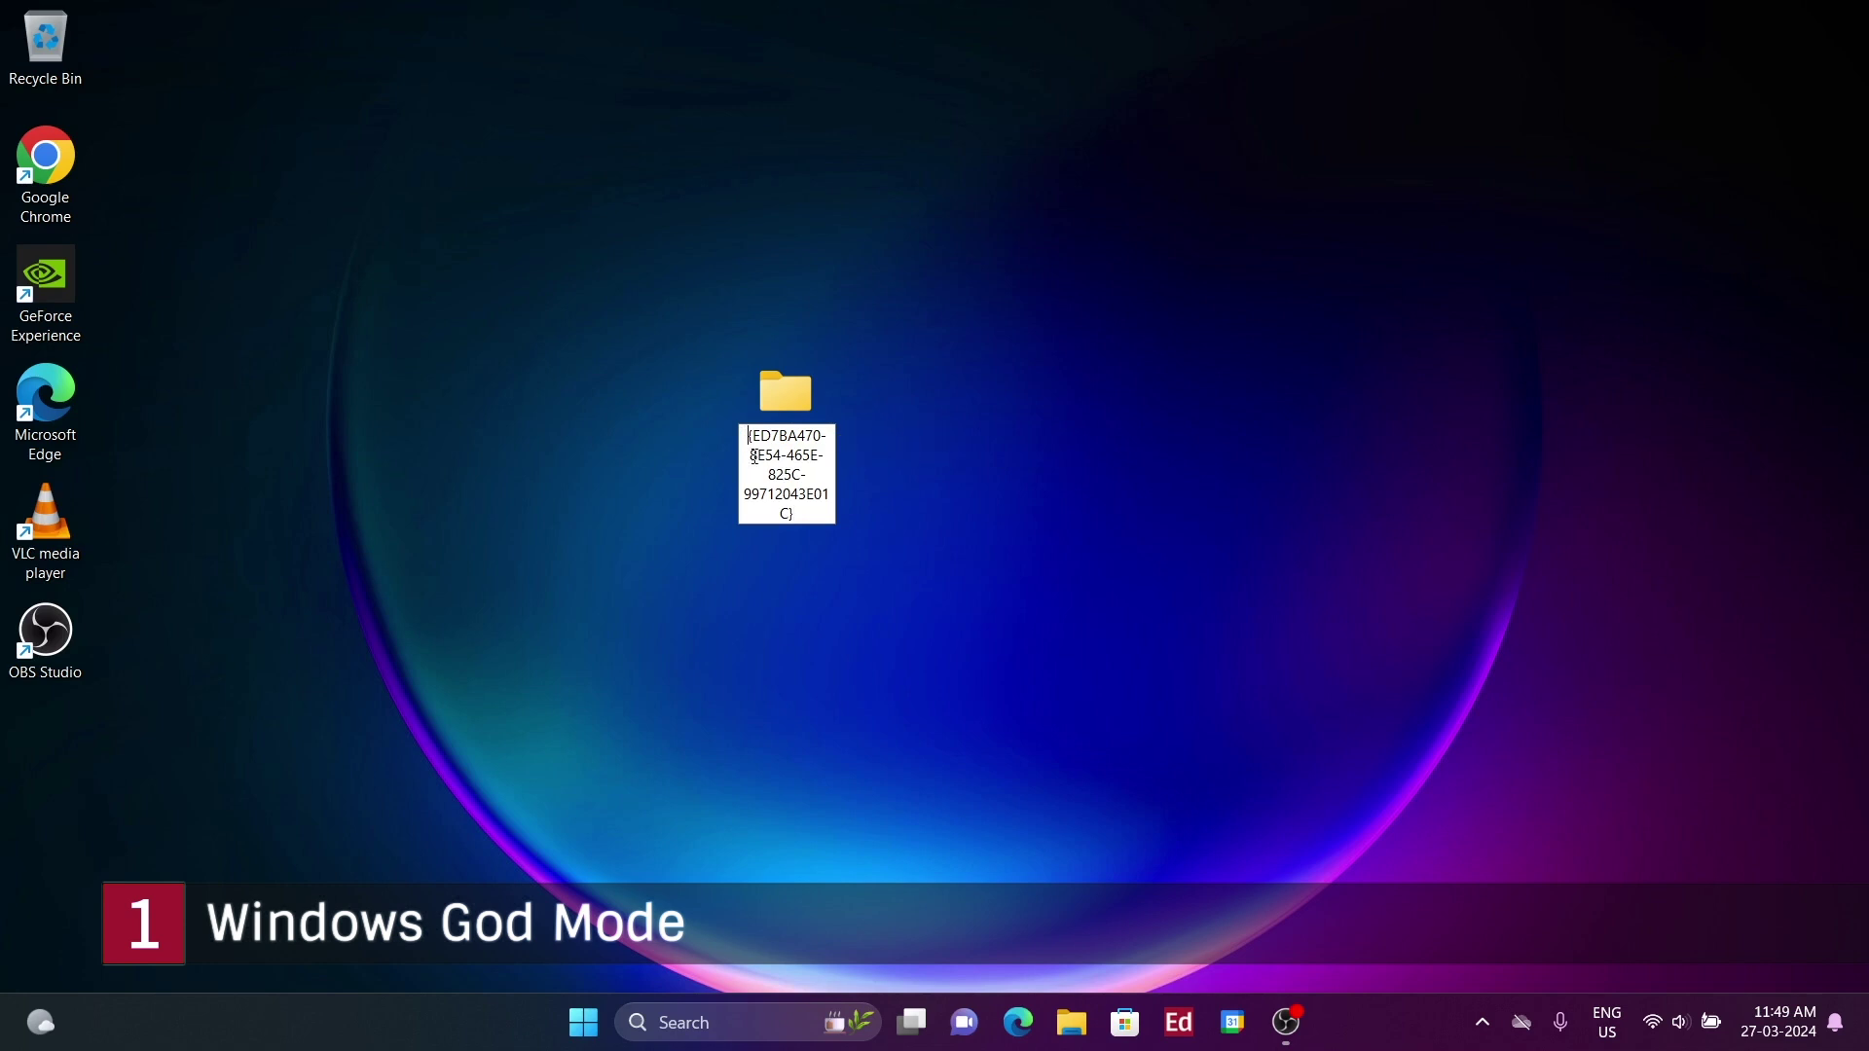
pyautogui.press('Home')
pyautogui.write('G')
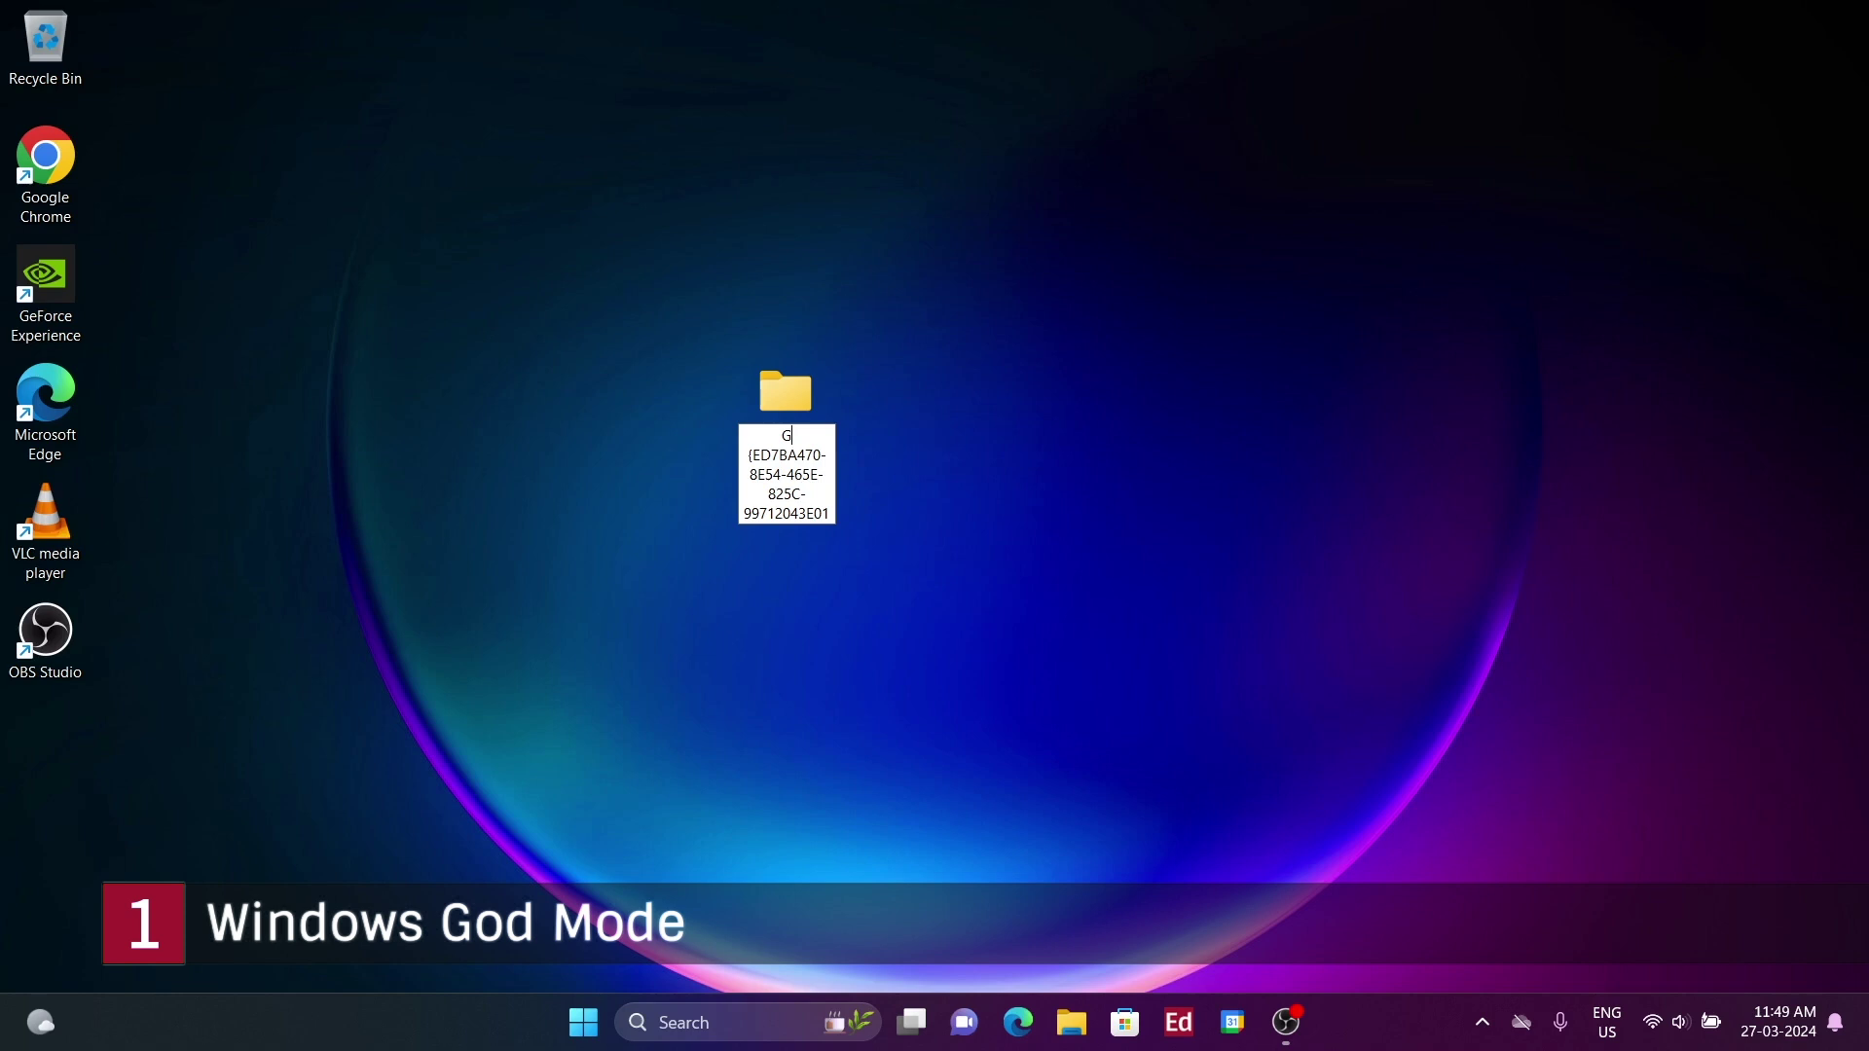
pyautogui.write('odMode.God')
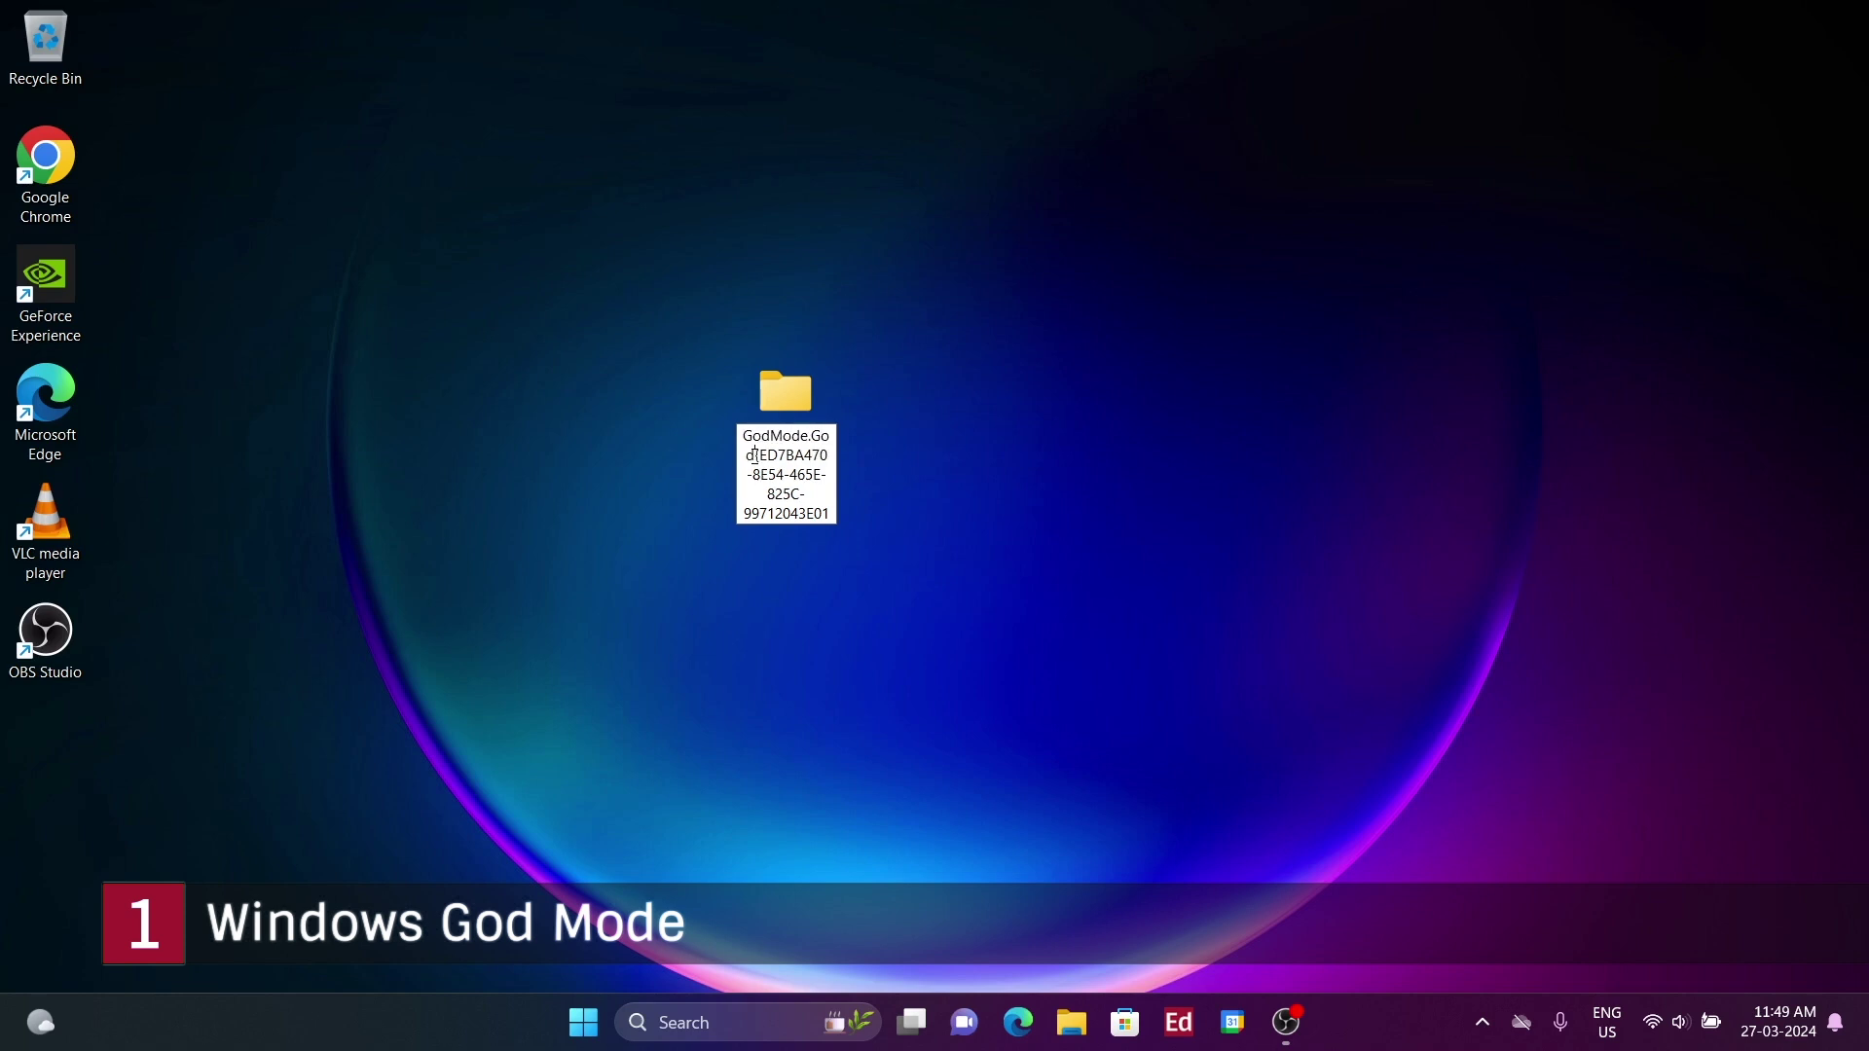
pyautogui.press('BackSpace')
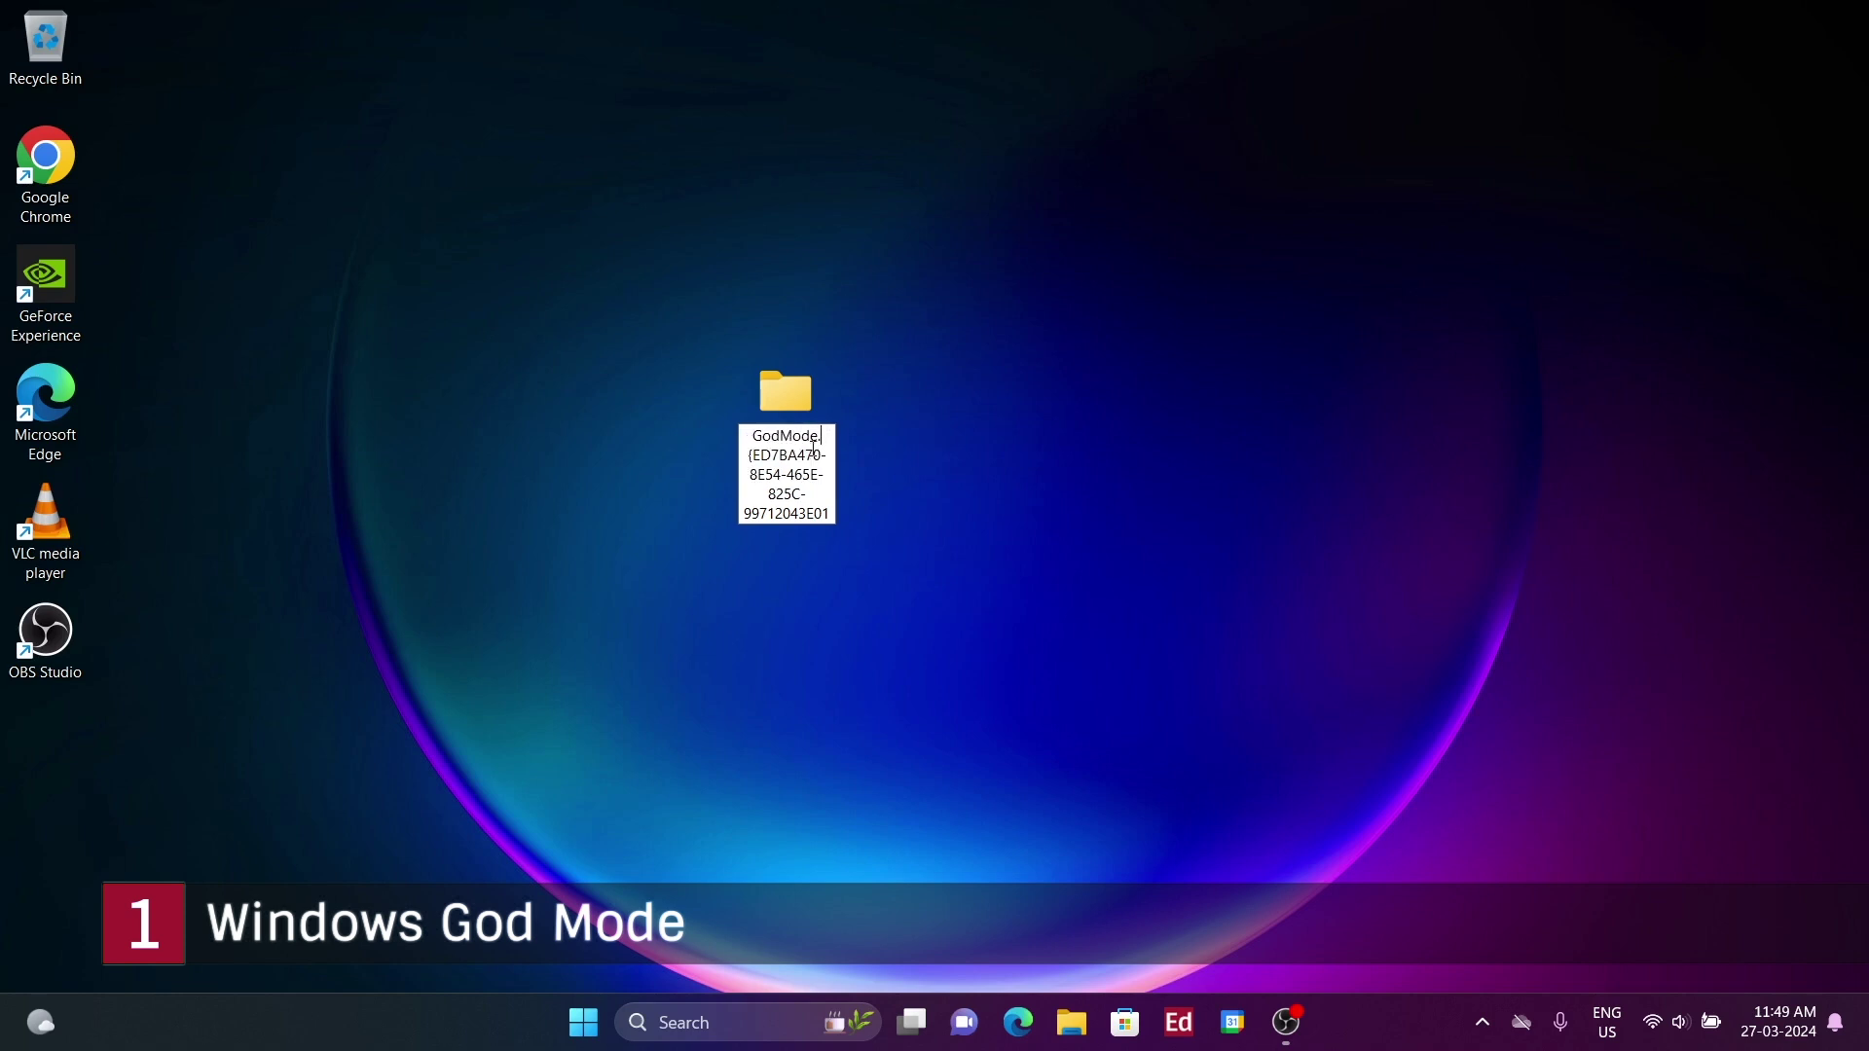
pyautogui.press('Return')
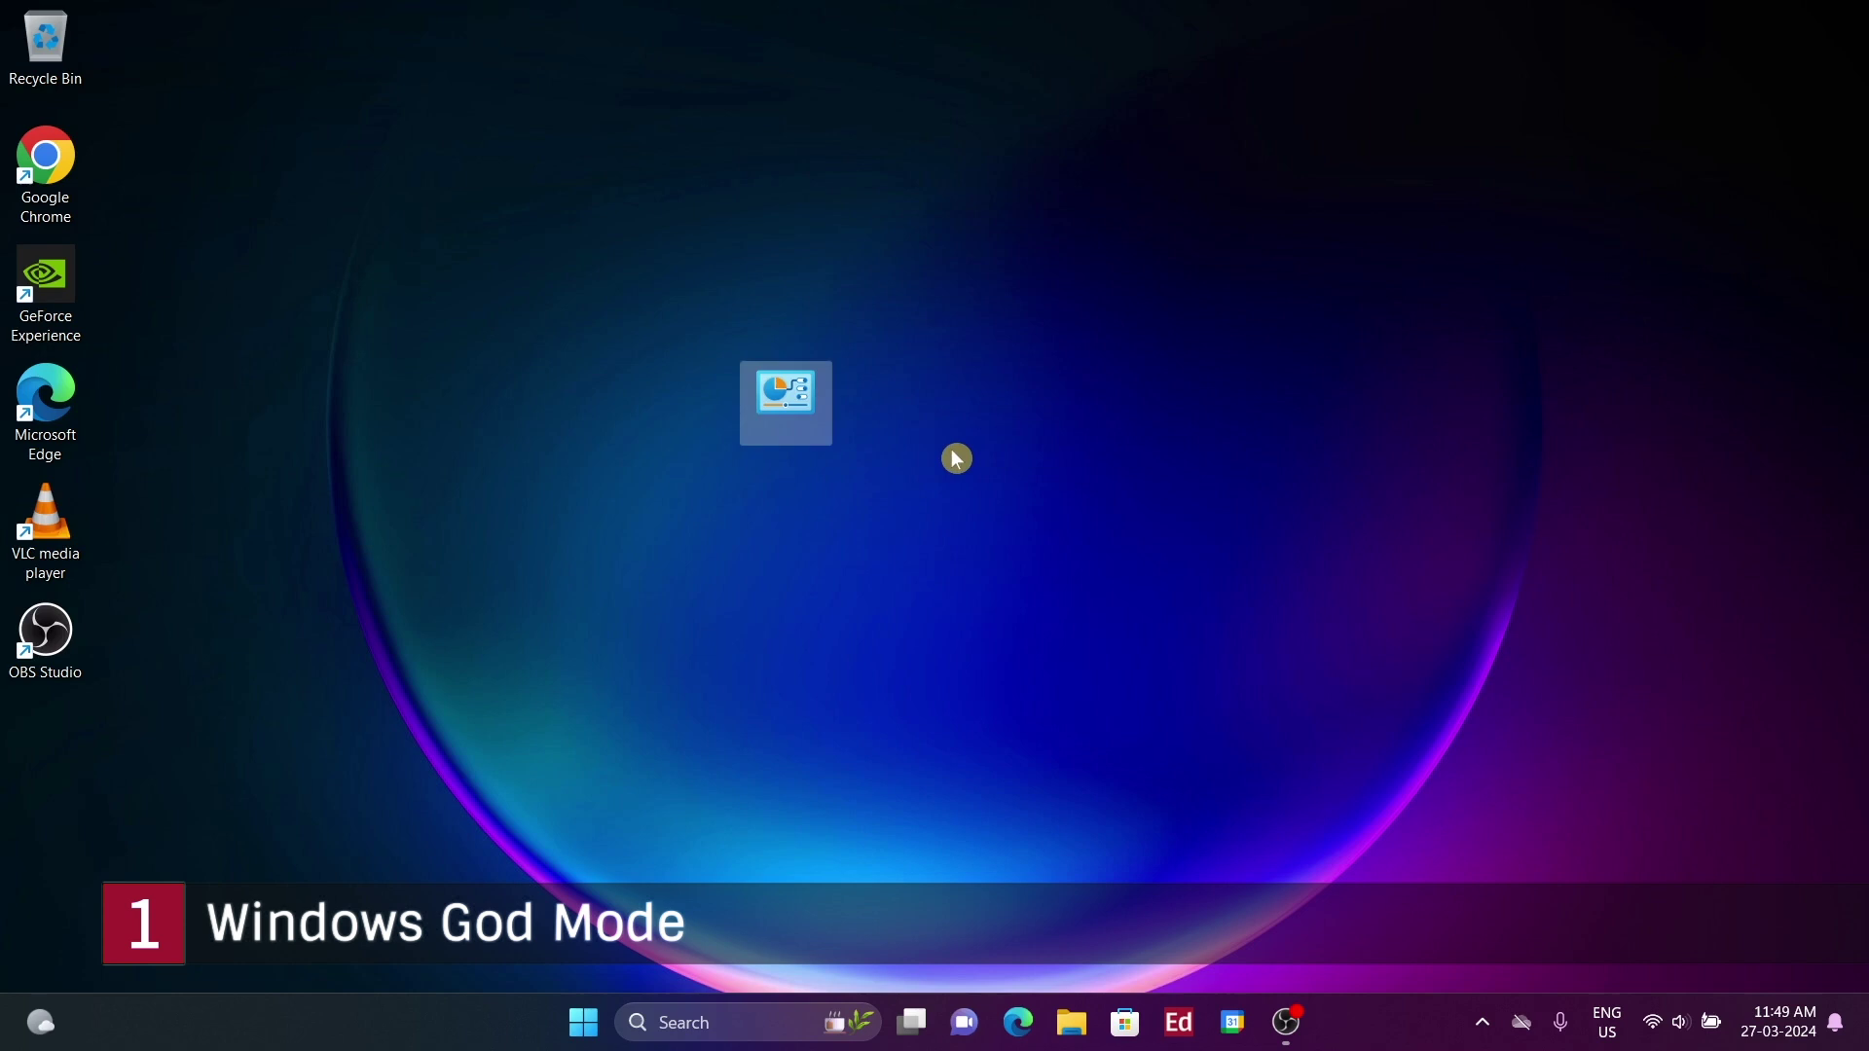
pyautogui.moveTo(792, 390); pyautogui.dragTo(955, 441)
pyautogui.moveTo(951, 375); pyautogui.dragTo(963, 385)
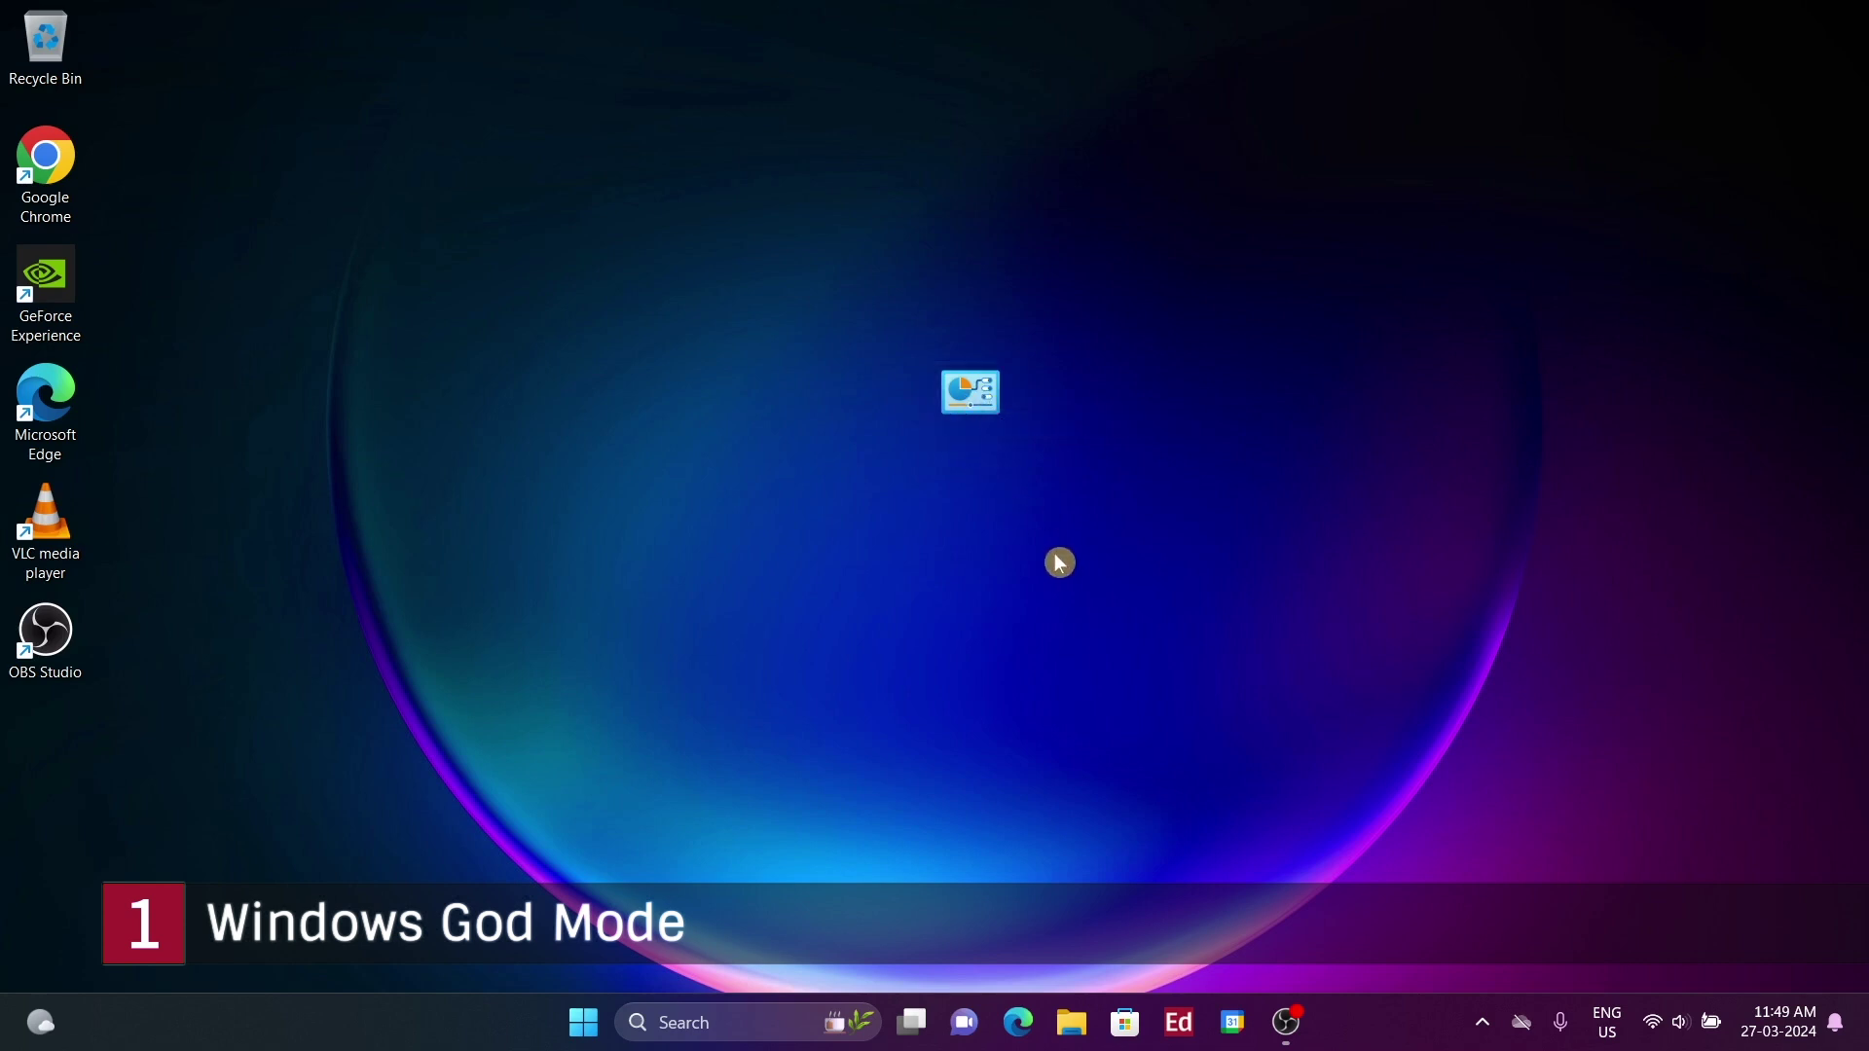
# - Open the God Mode folder maximized and scroll through its 201 categorized settings entries
pyautogui.doubleClick(1001, 429)
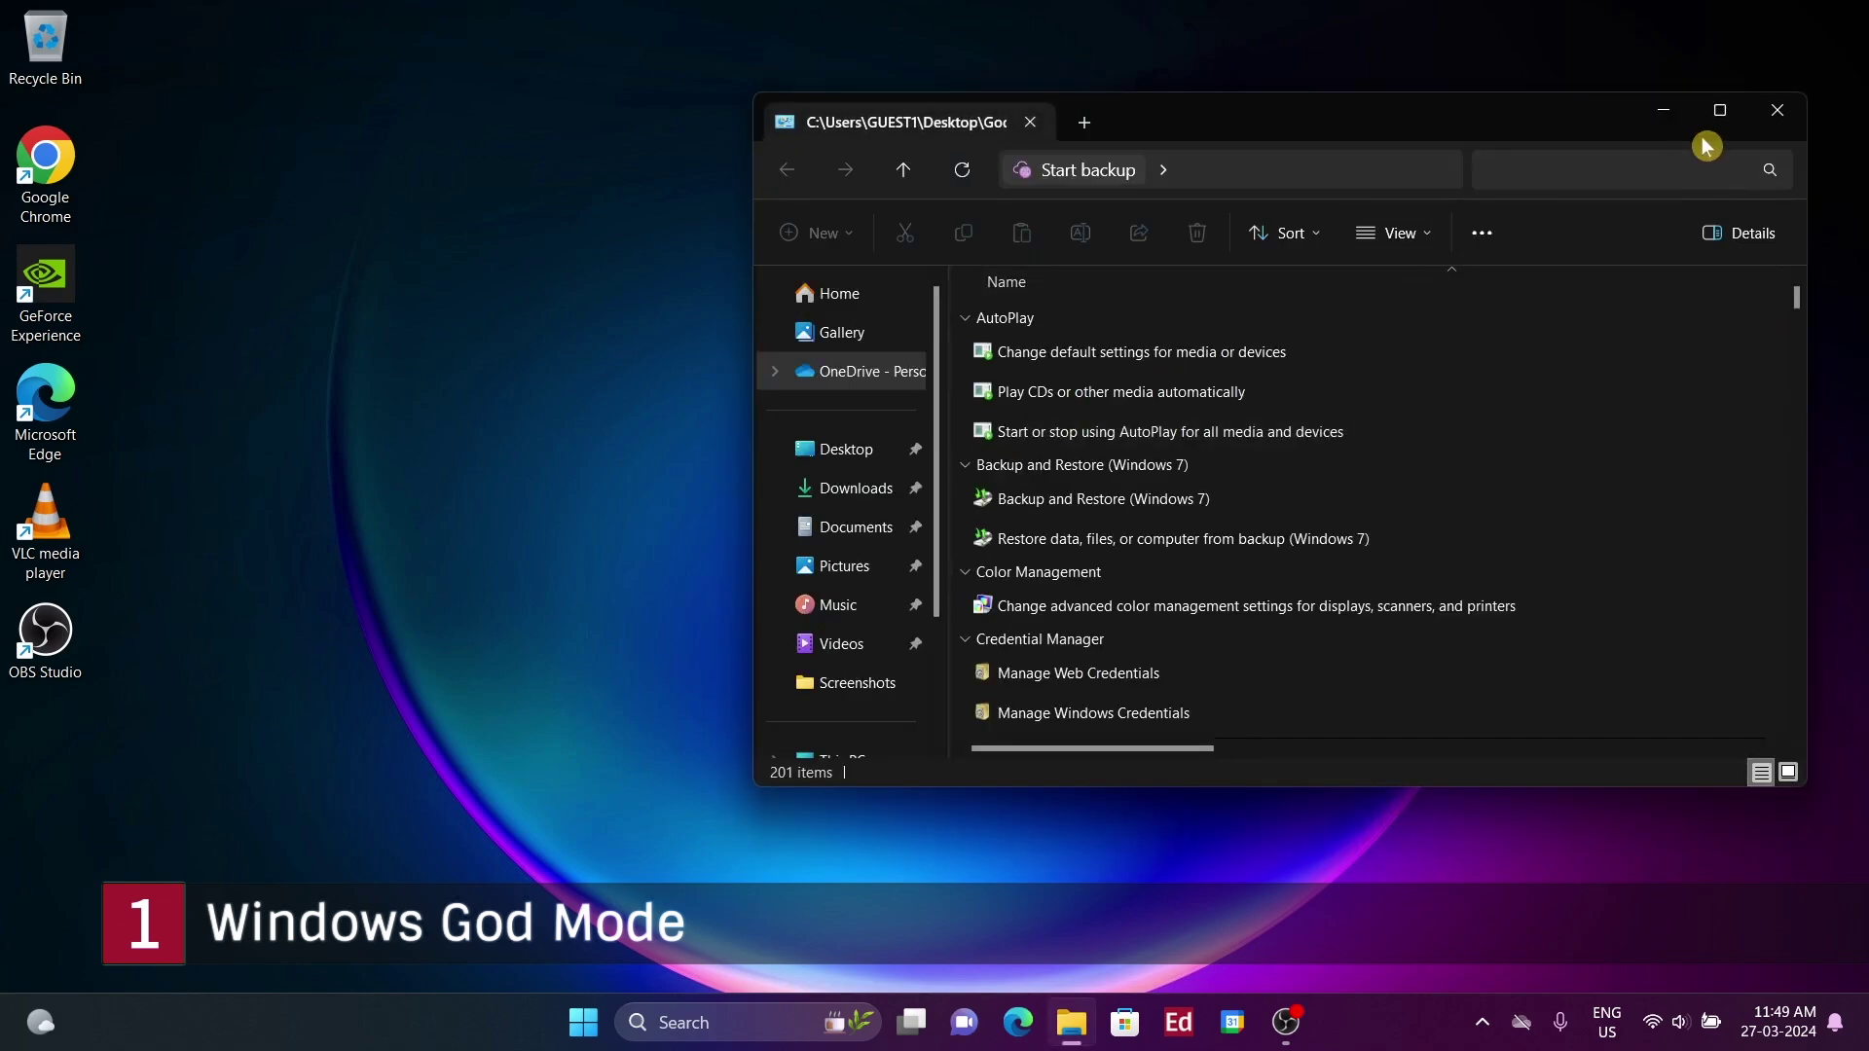
pyautogui.click(1720, 110)
pyautogui.scroll(-10, 834, 481)
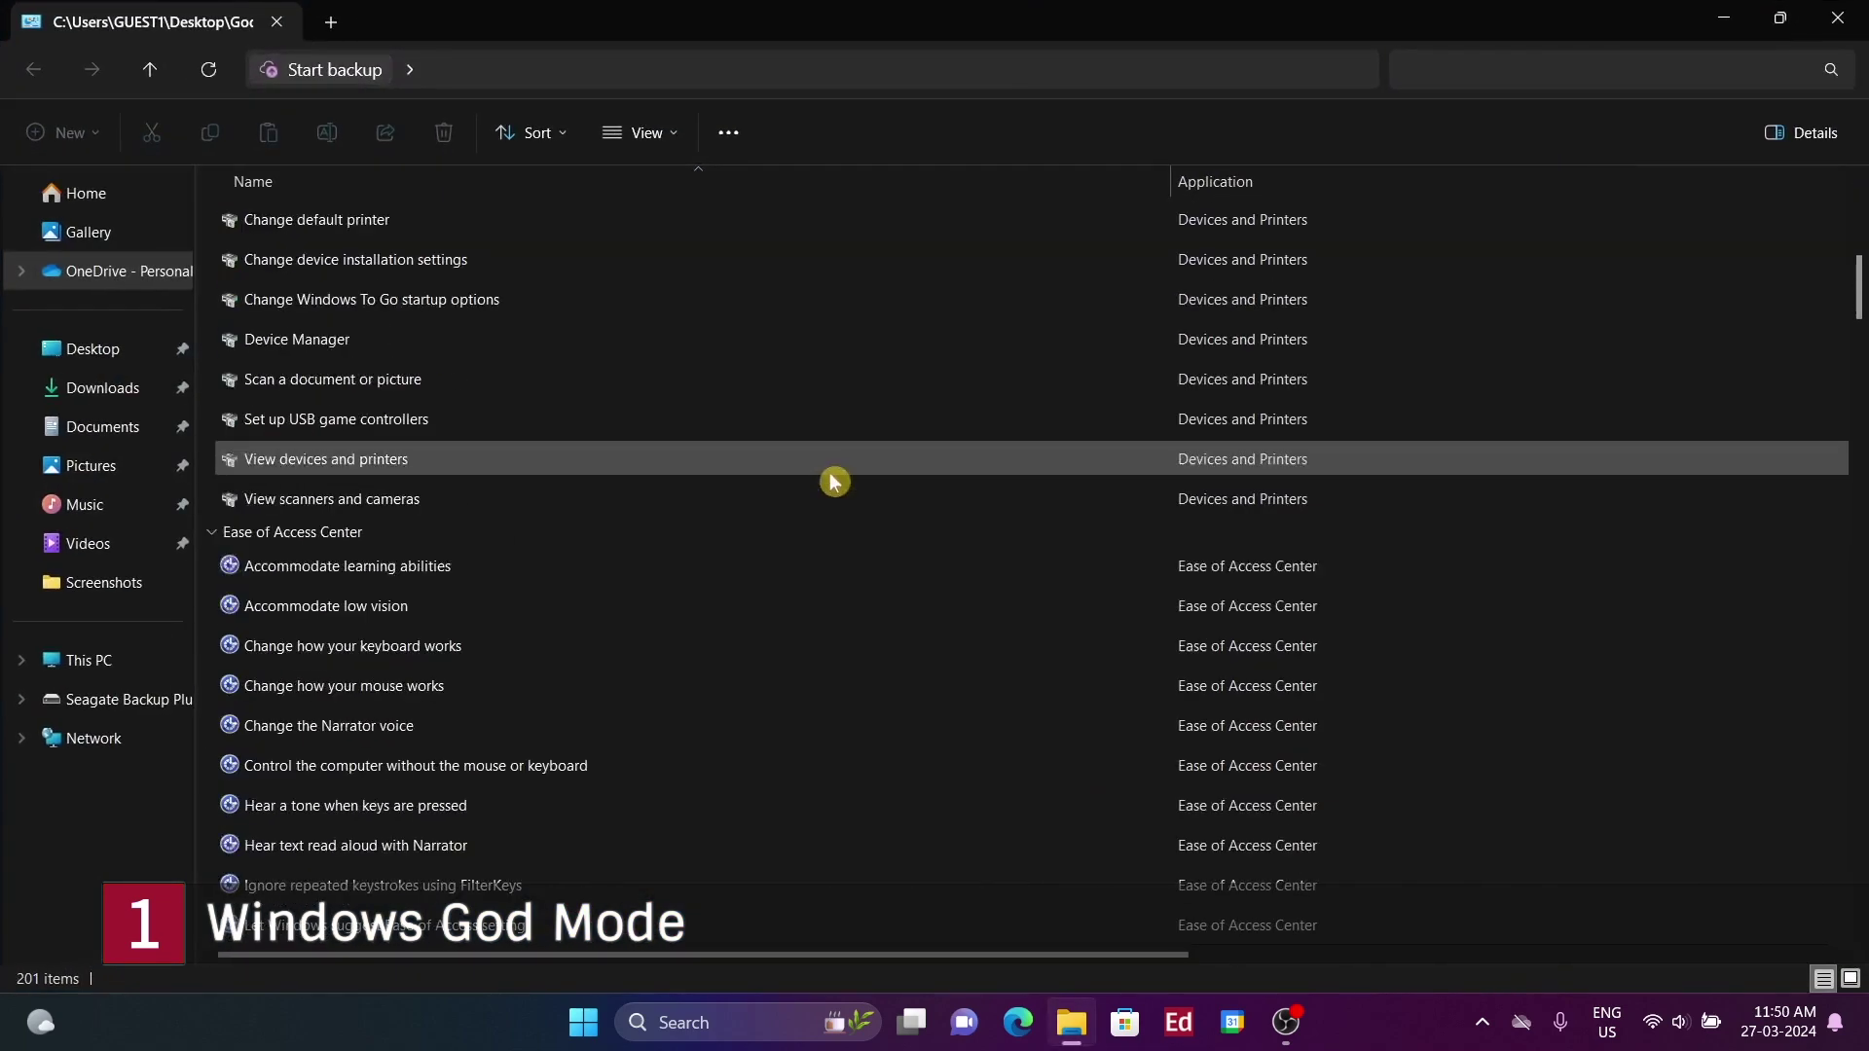
pyautogui.scroll(-15, 834, 480)
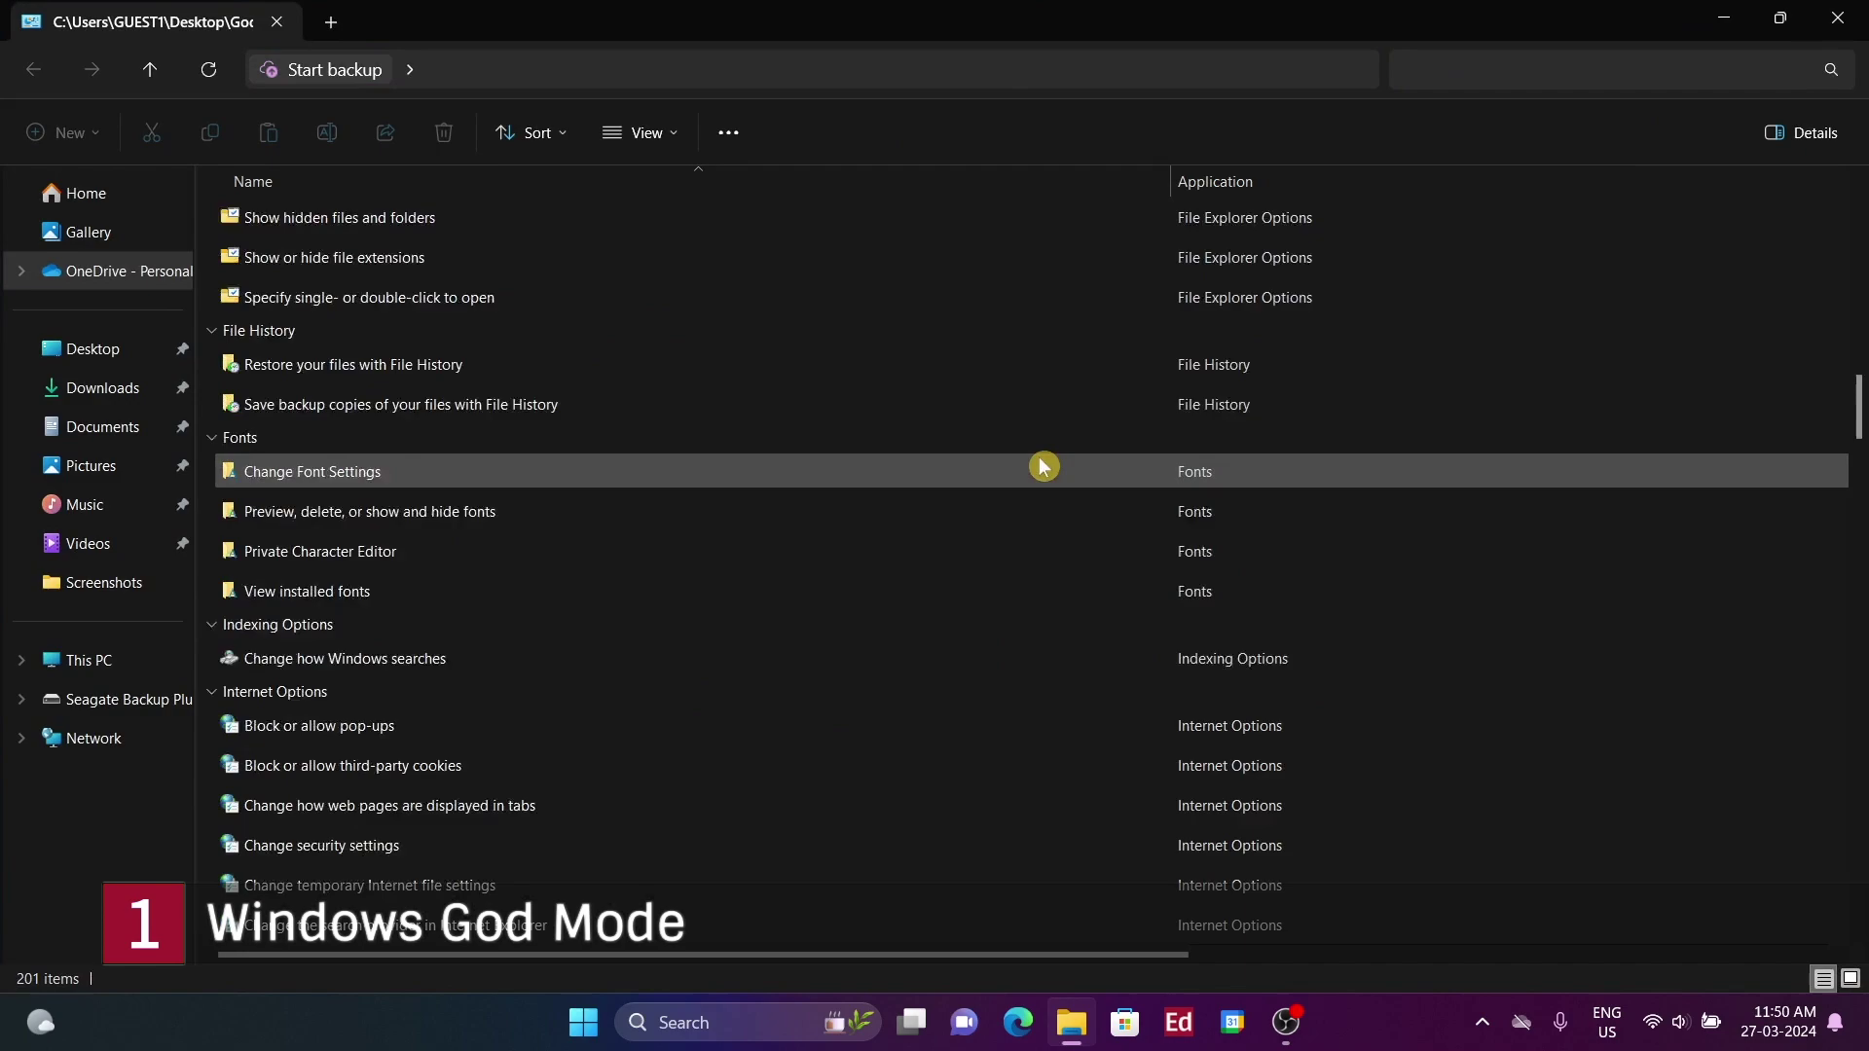
pyautogui.scroll(-15, 1044, 467)
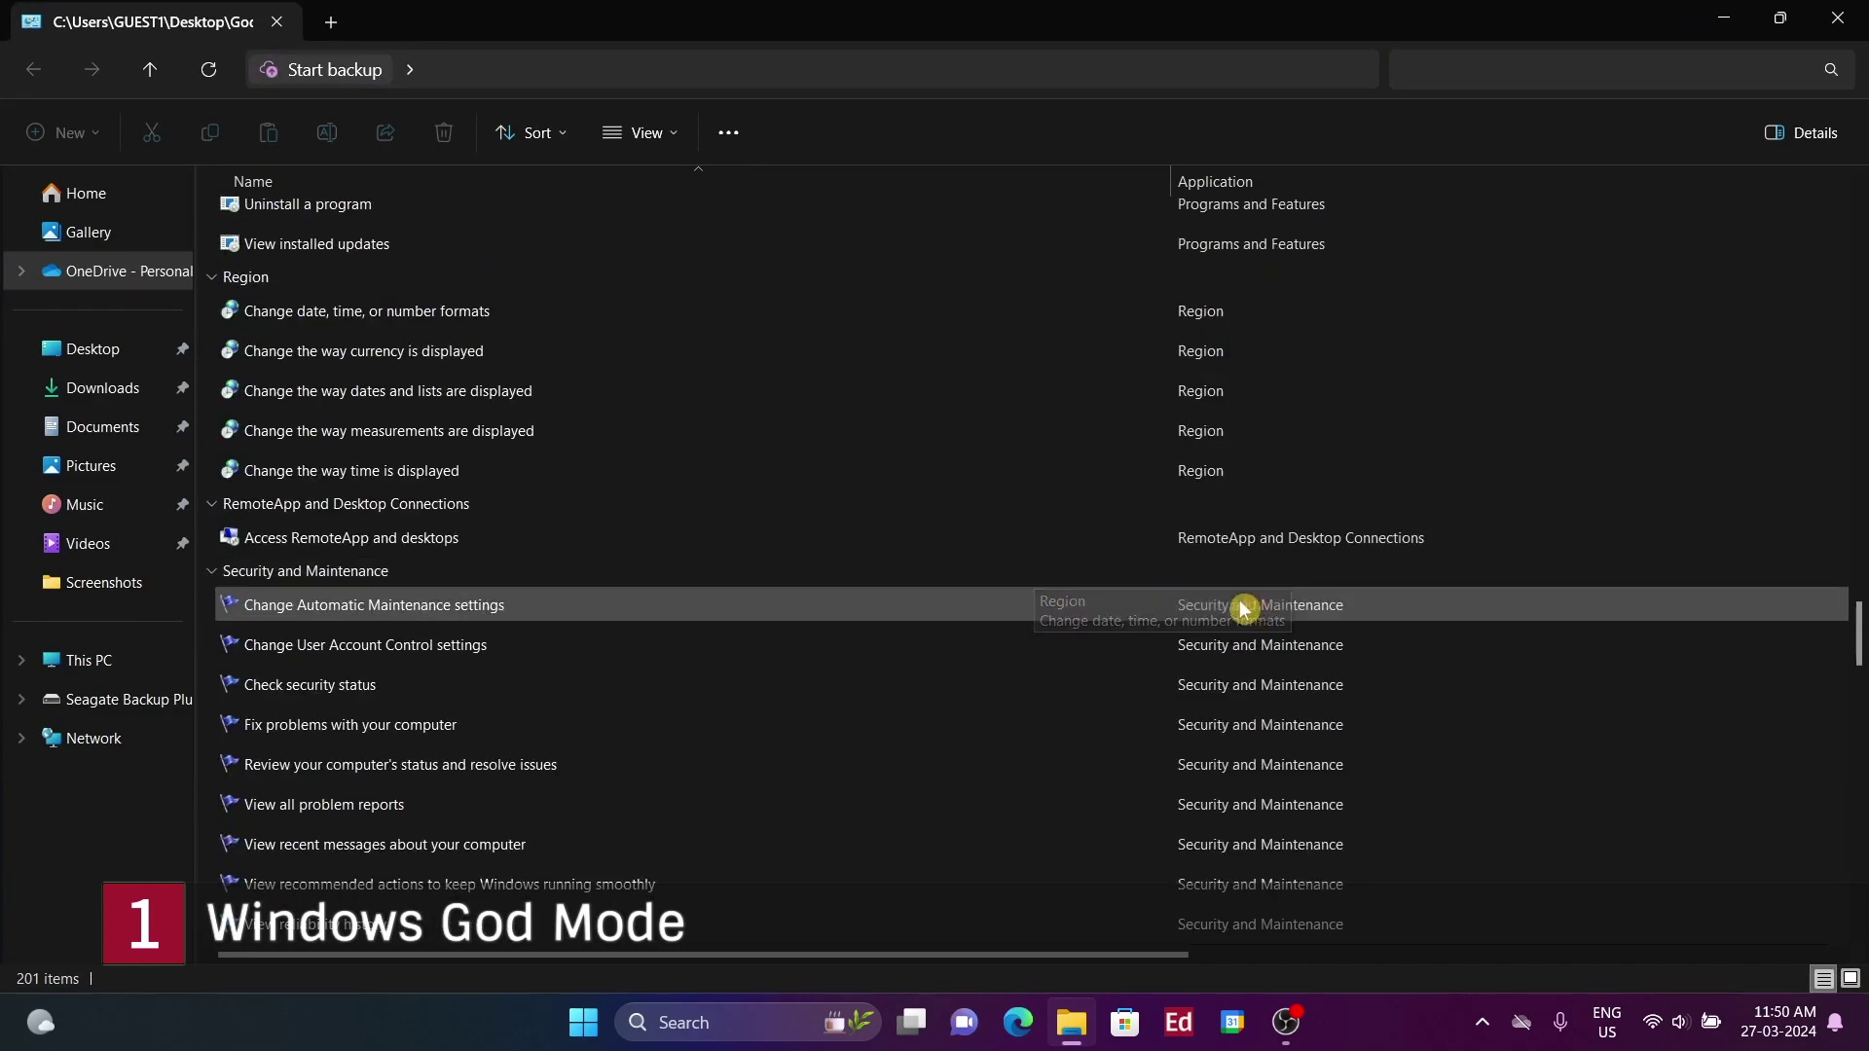
pyautogui.scroll(-15, 1244, 608)
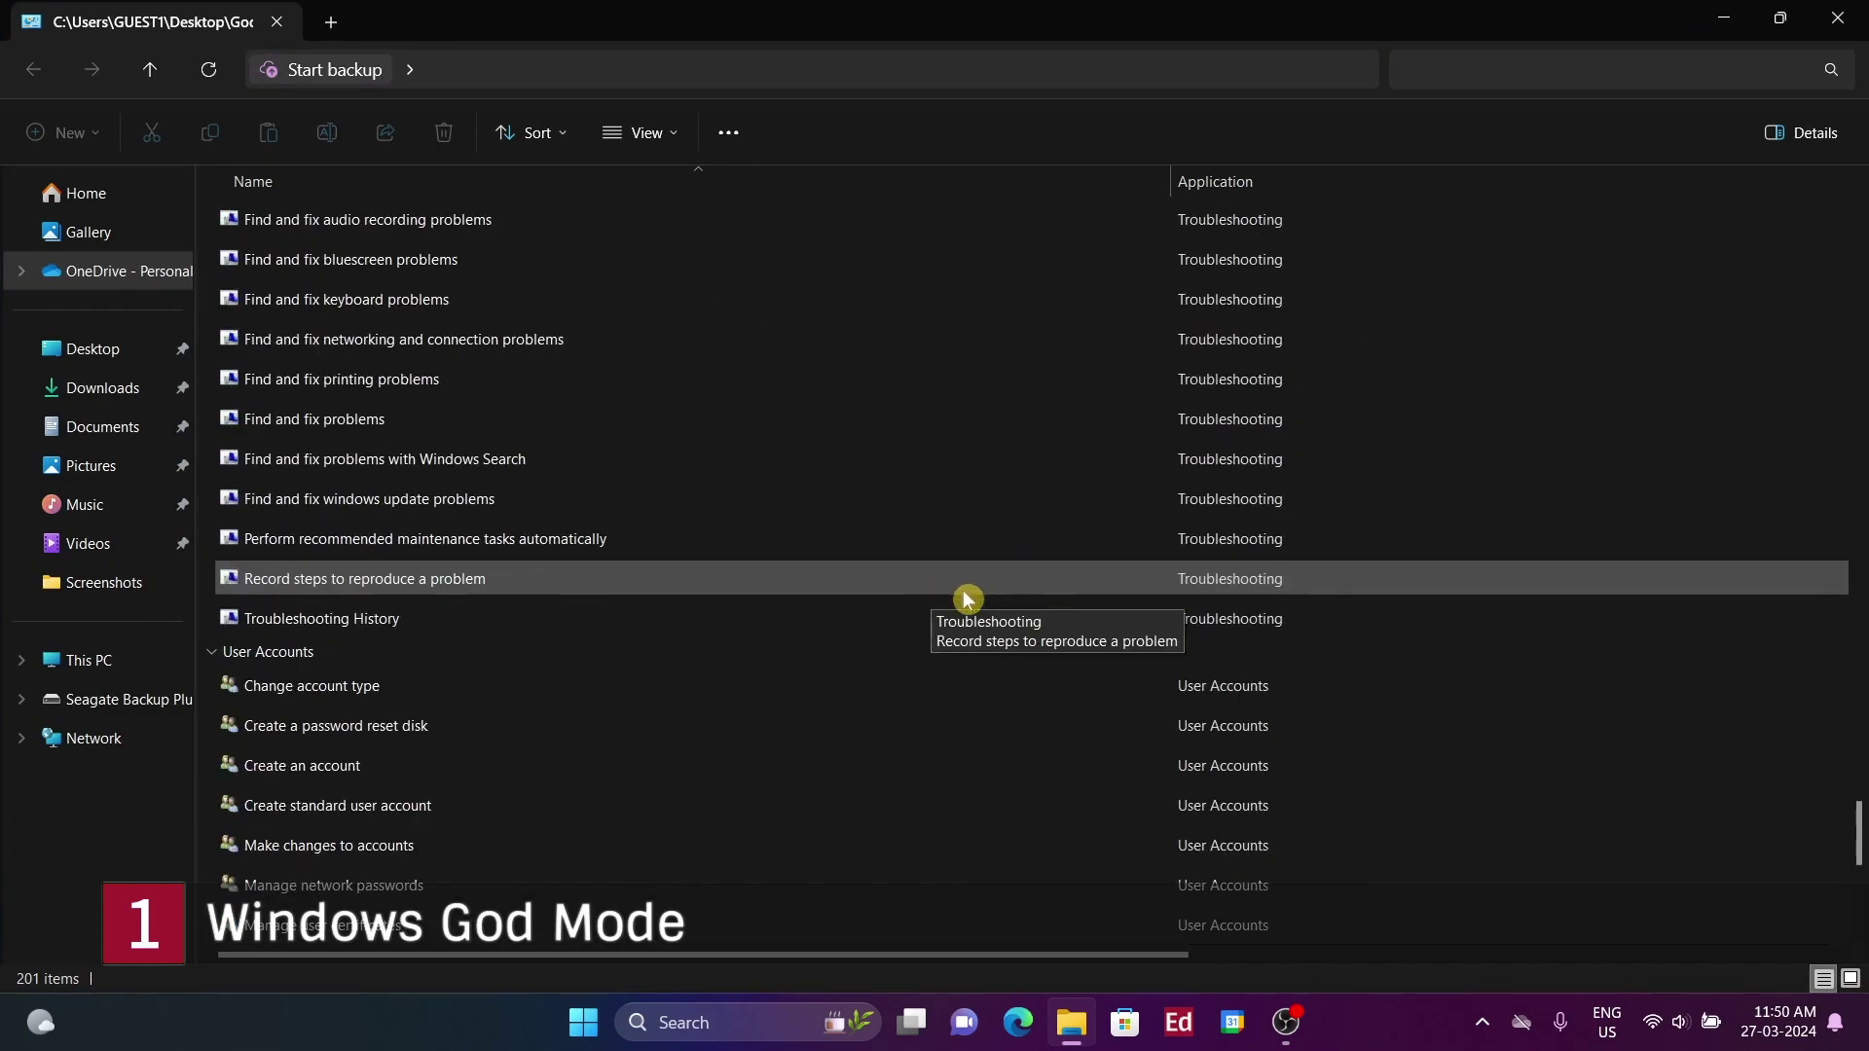
pyautogui.scroll(-6, 969, 599)
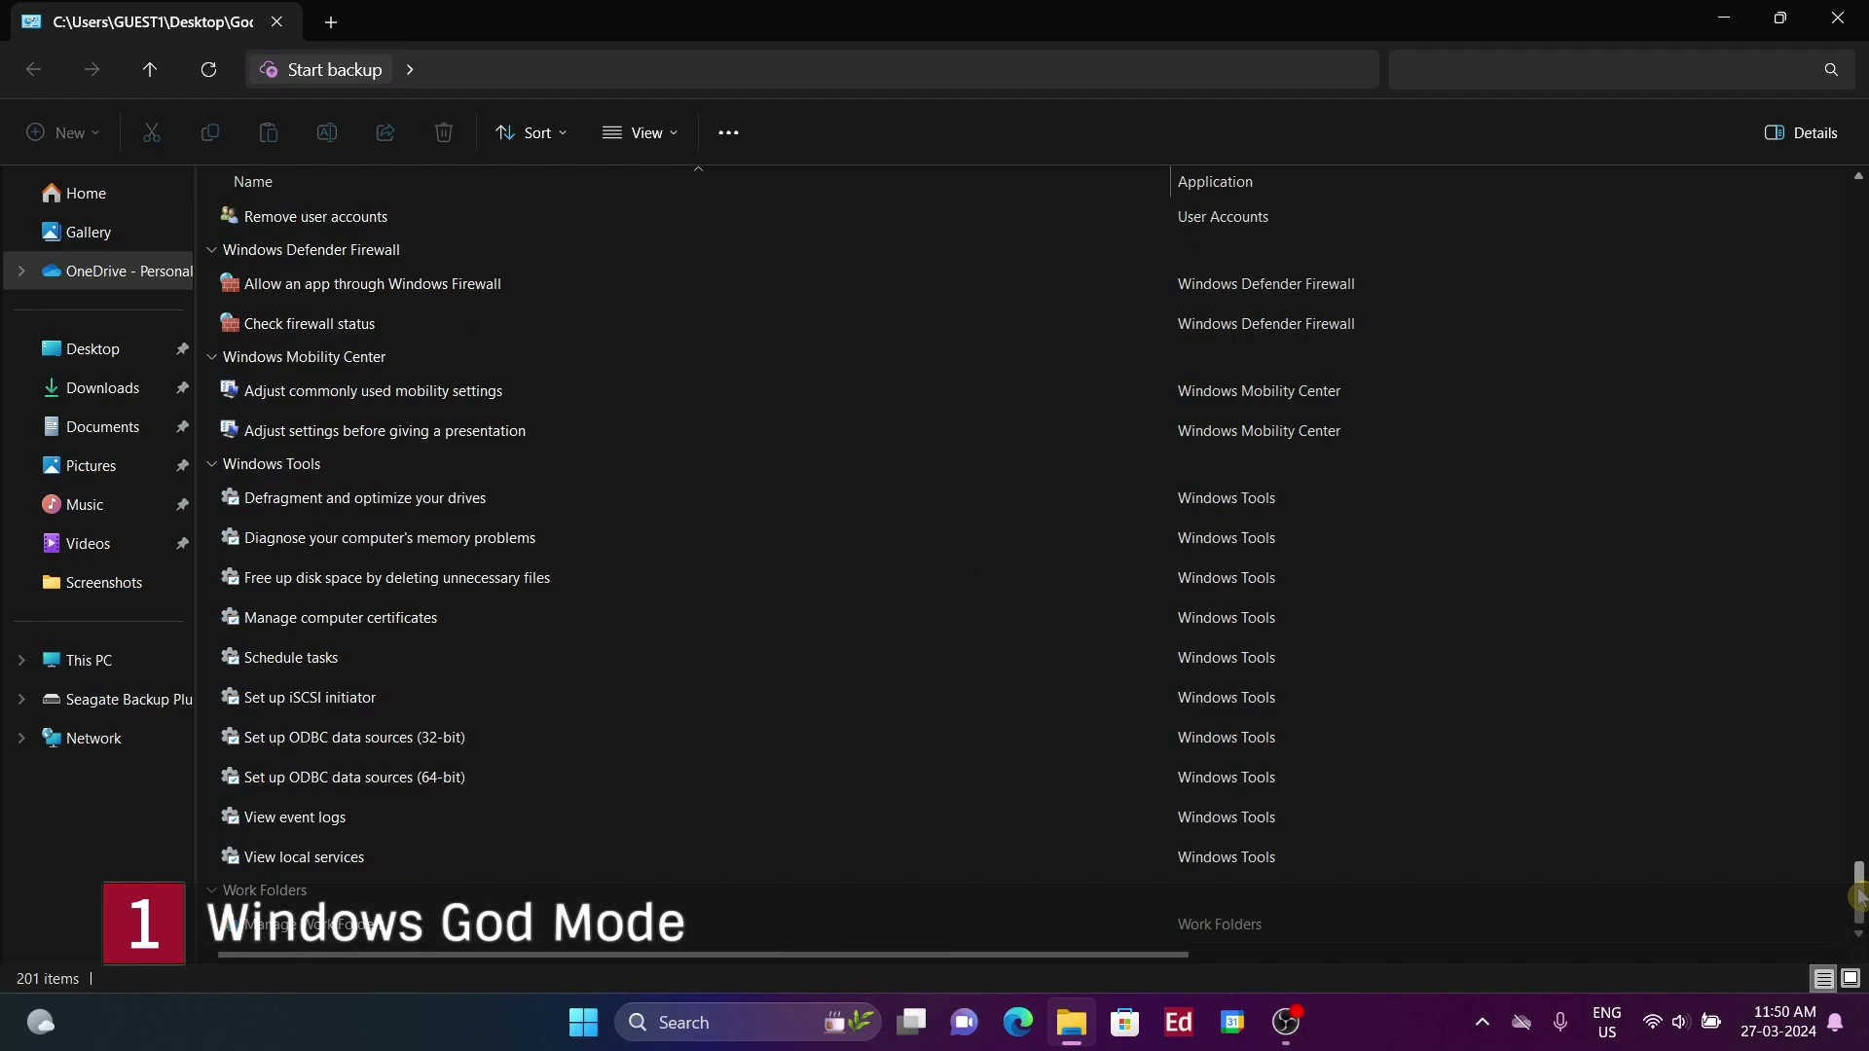
pyautogui.moveTo(1856, 895); pyautogui.dragTo(1858, 199)
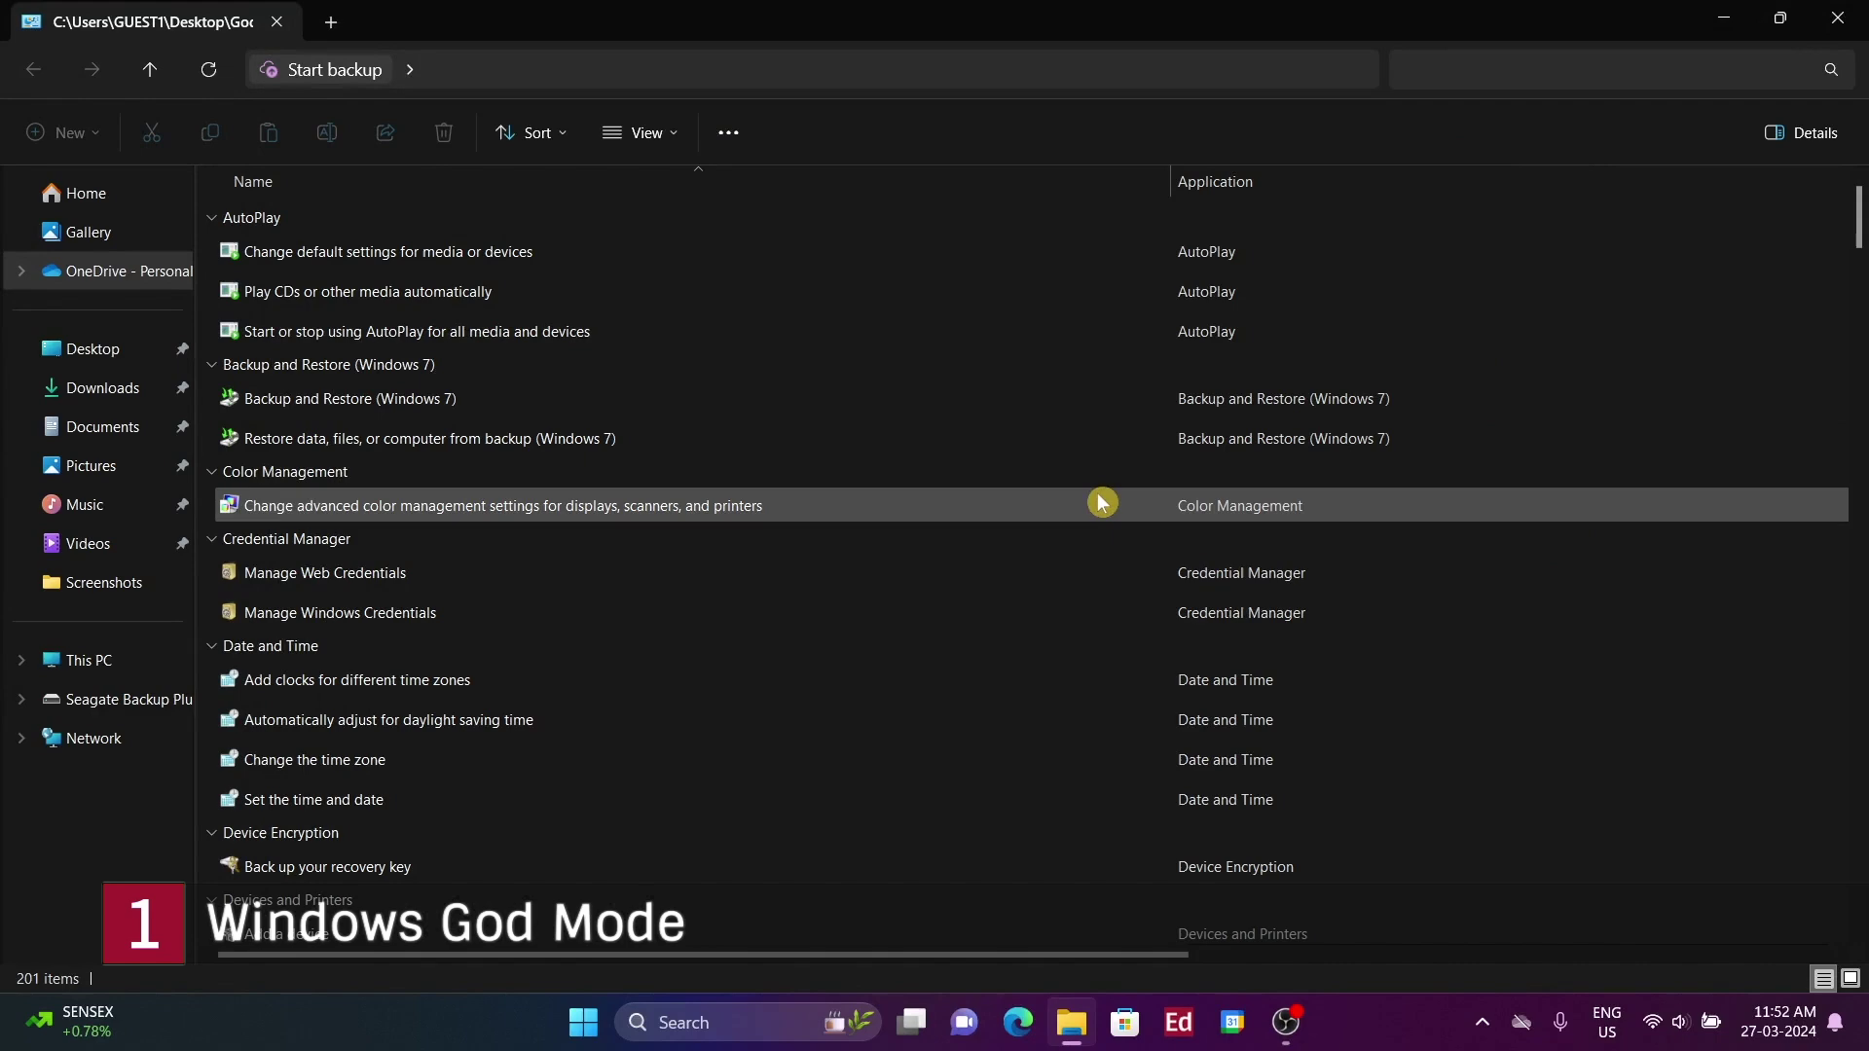
pyautogui.scroll(-8, 1100, 500)
pyautogui.scroll(8, 1076, 546)
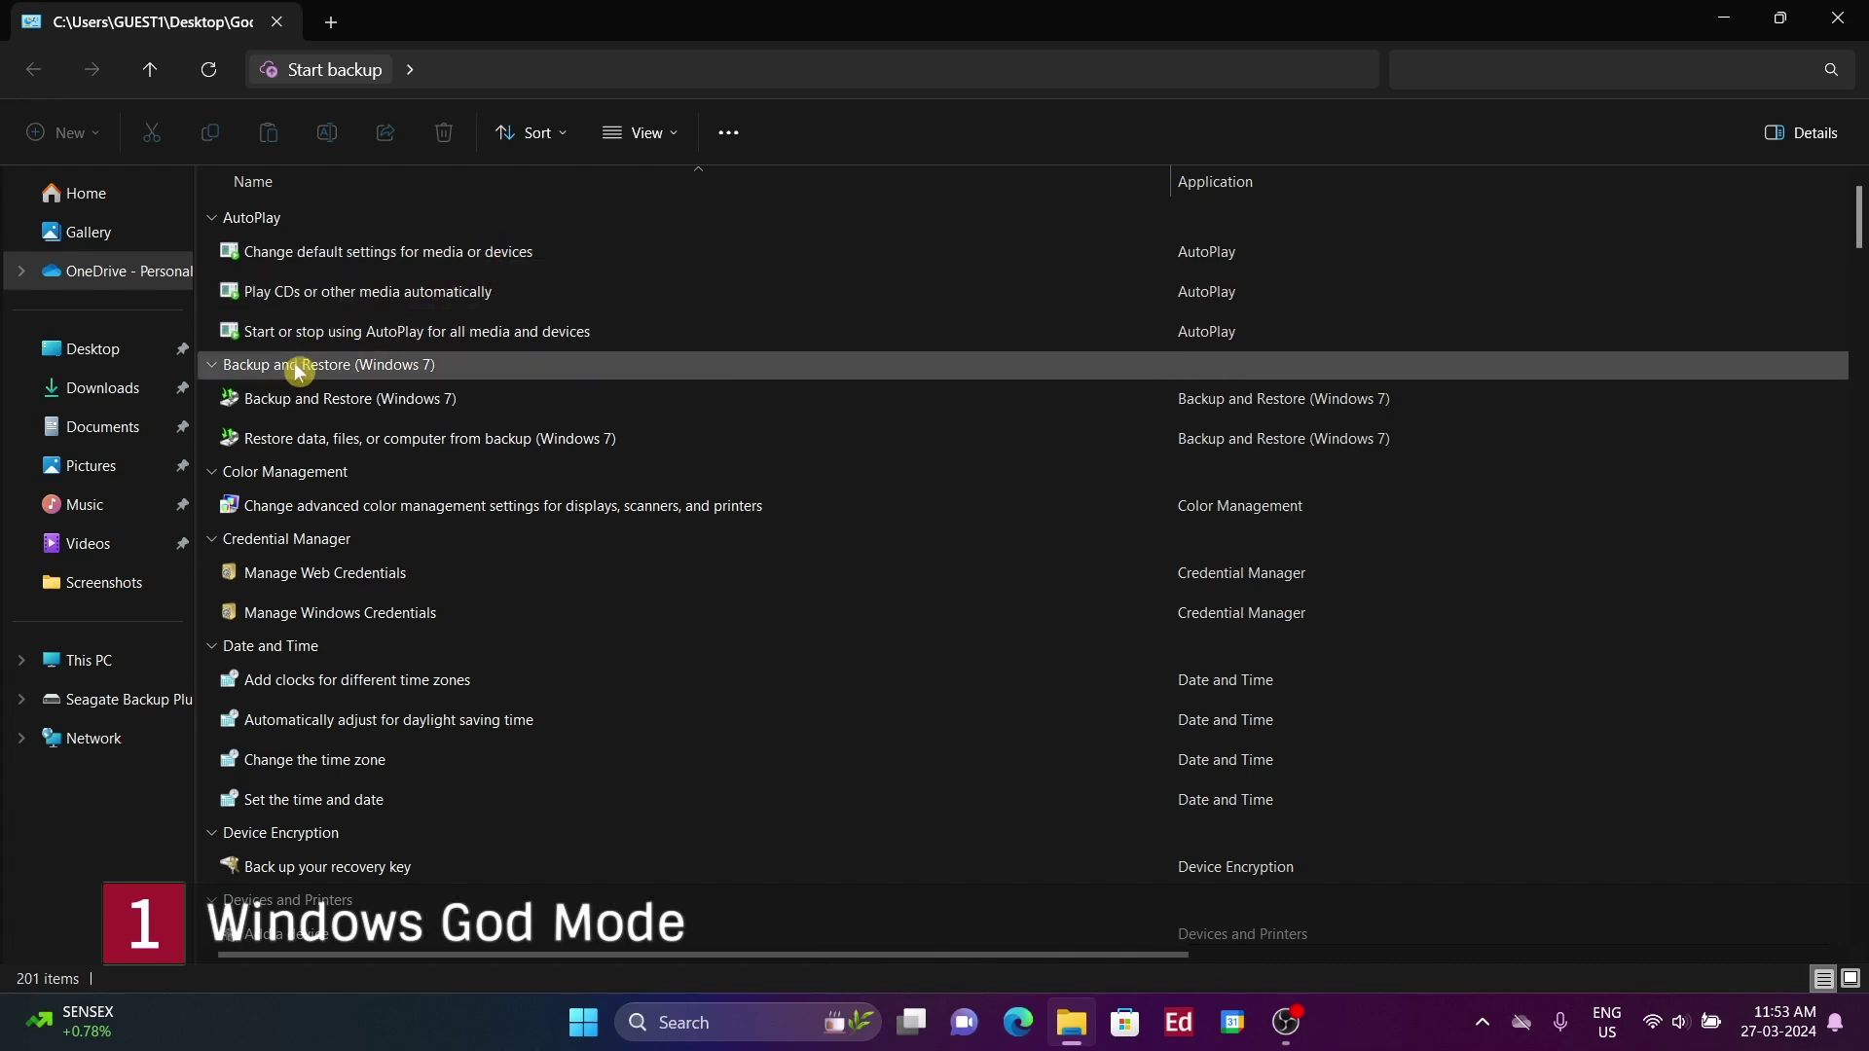
# - Open and close the AutoPlay settings entries, then open and close Color Management
pyautogui.doubleClick(368, 251)
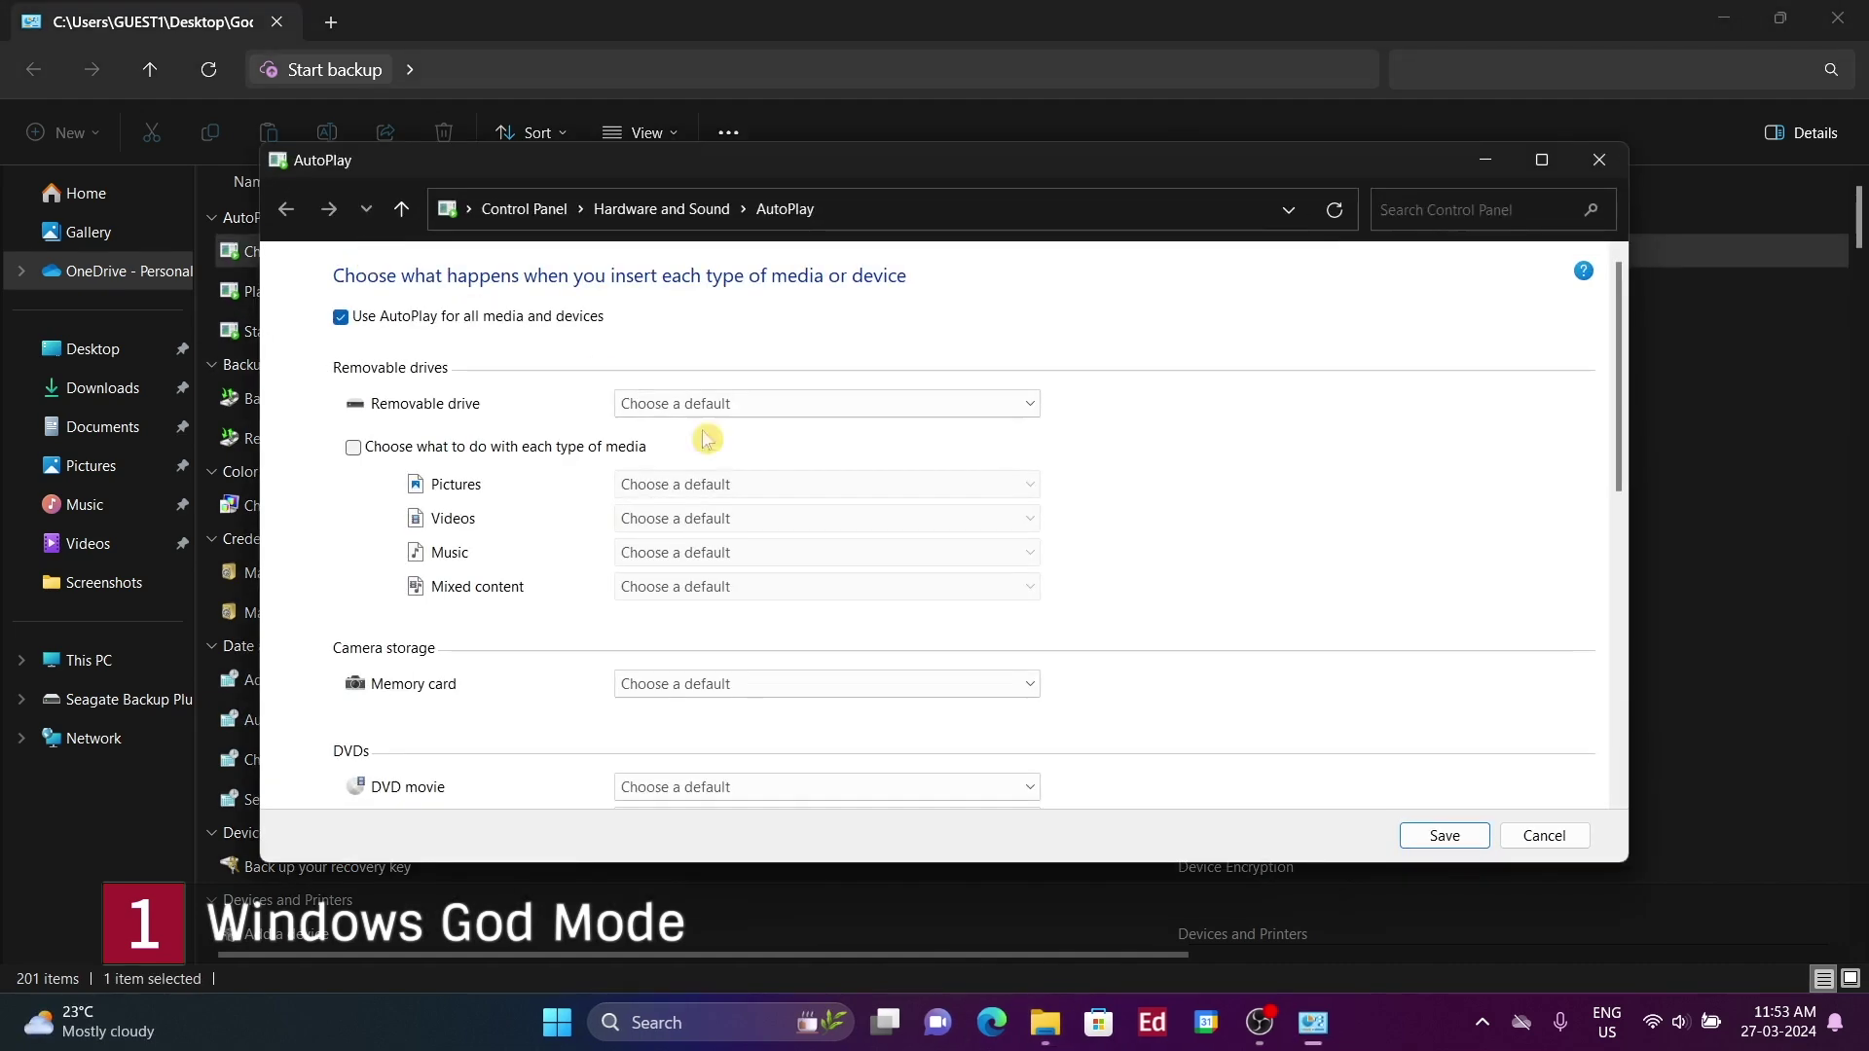
pyautogui.click(1606, 157)
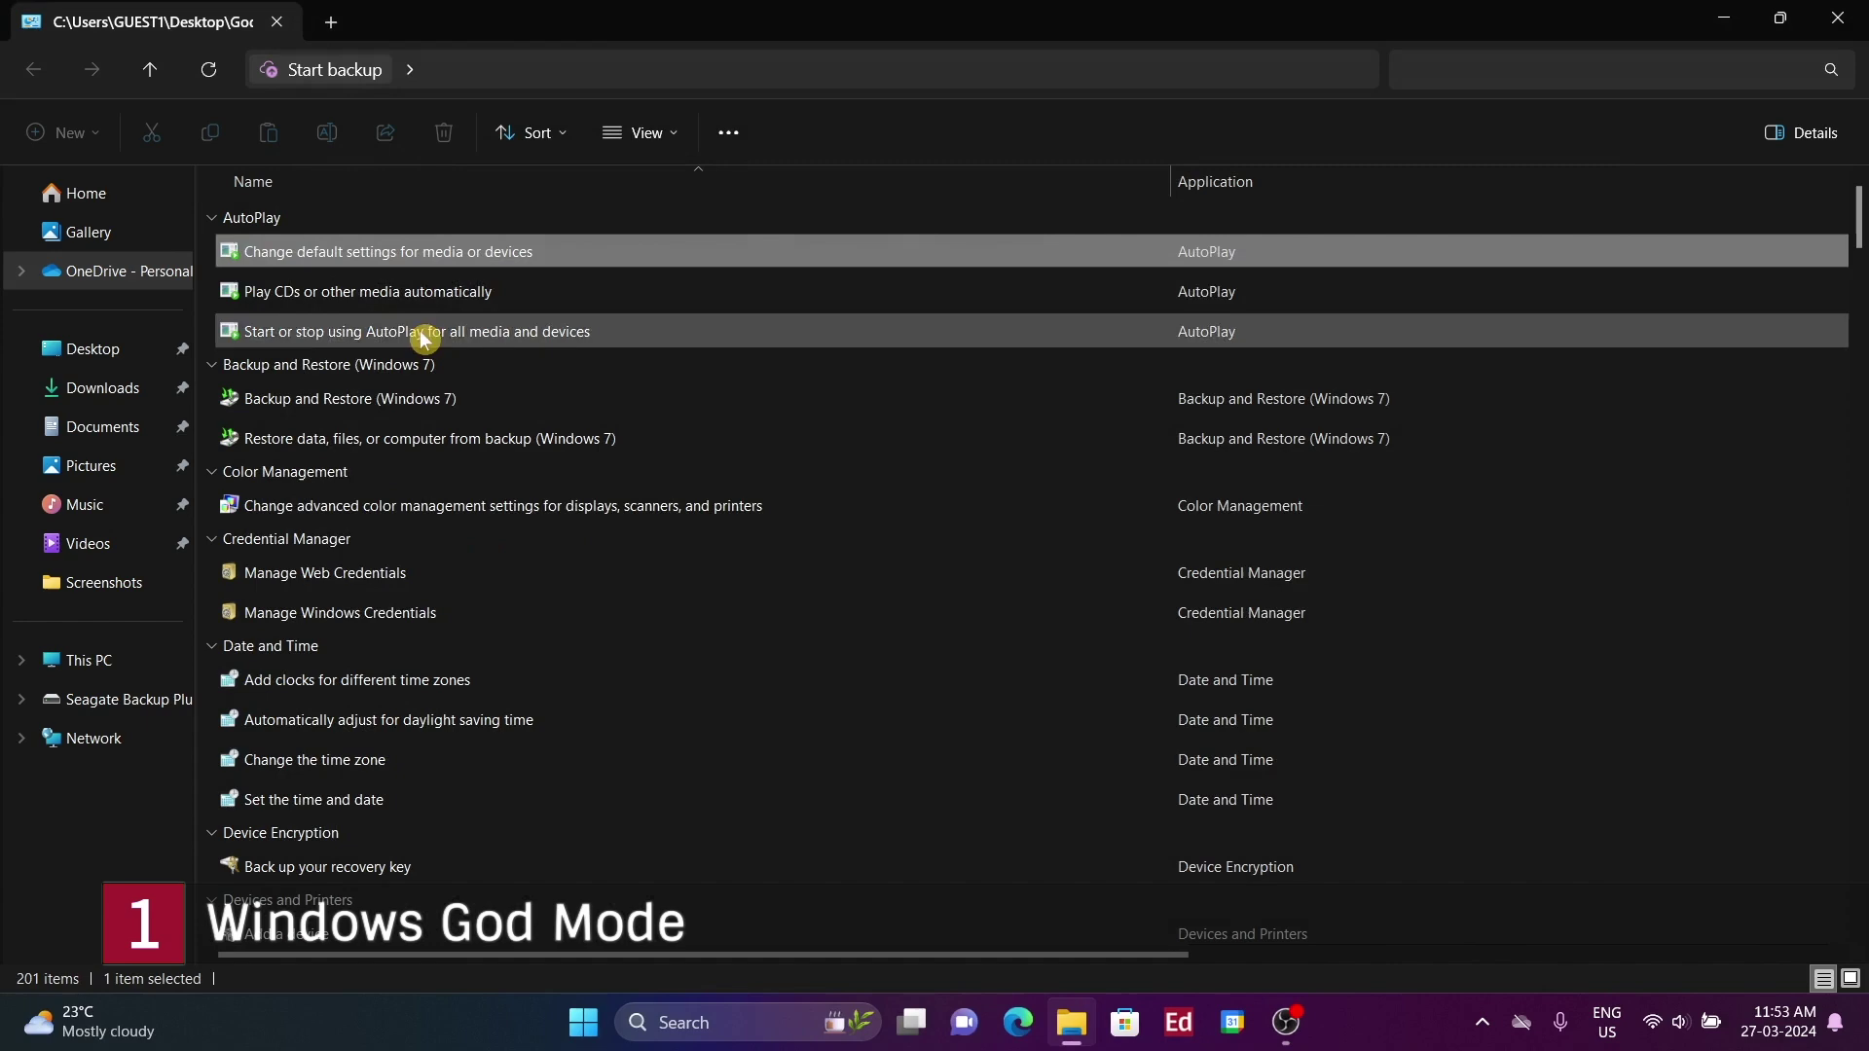
pyautogui.doubleClick(421, 292)
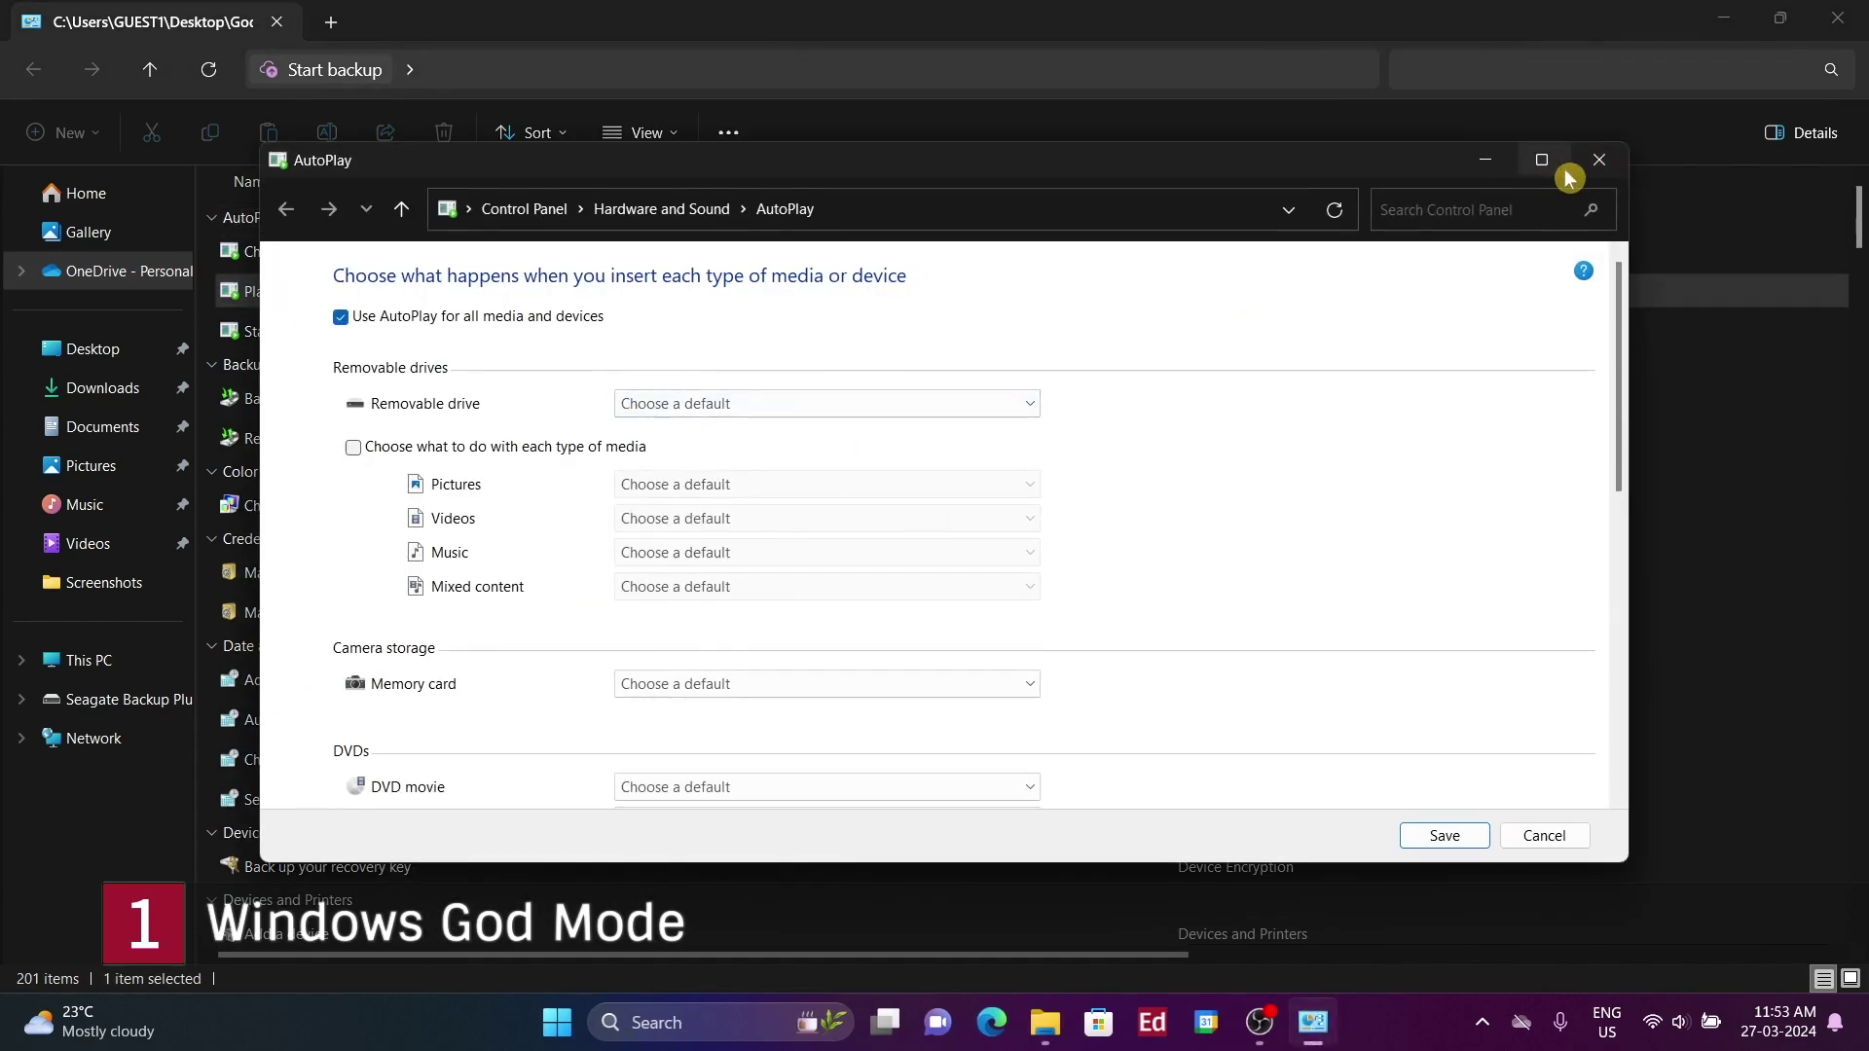
pyautogui.click(1557, 163)
pyautogui.click(1840, 15)
pyautogui.doubleClick(389, 506)
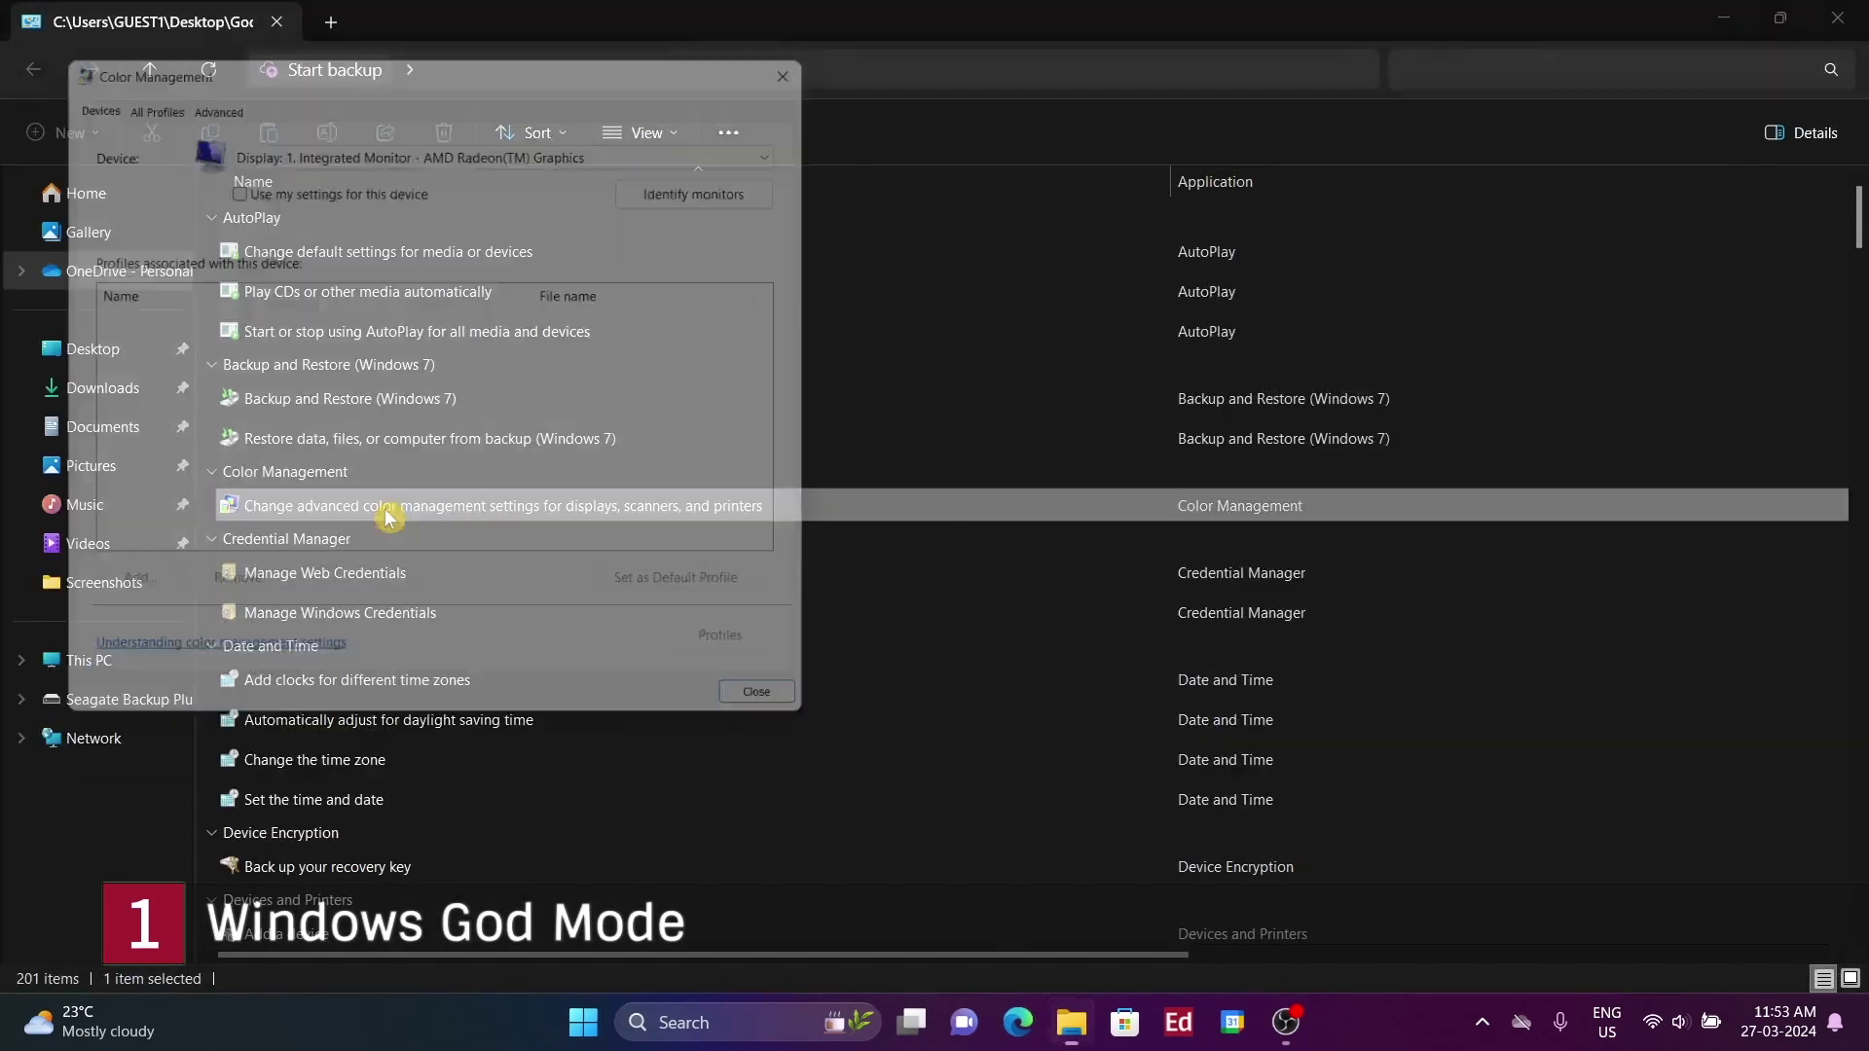
pyautogui.click(823, 50)
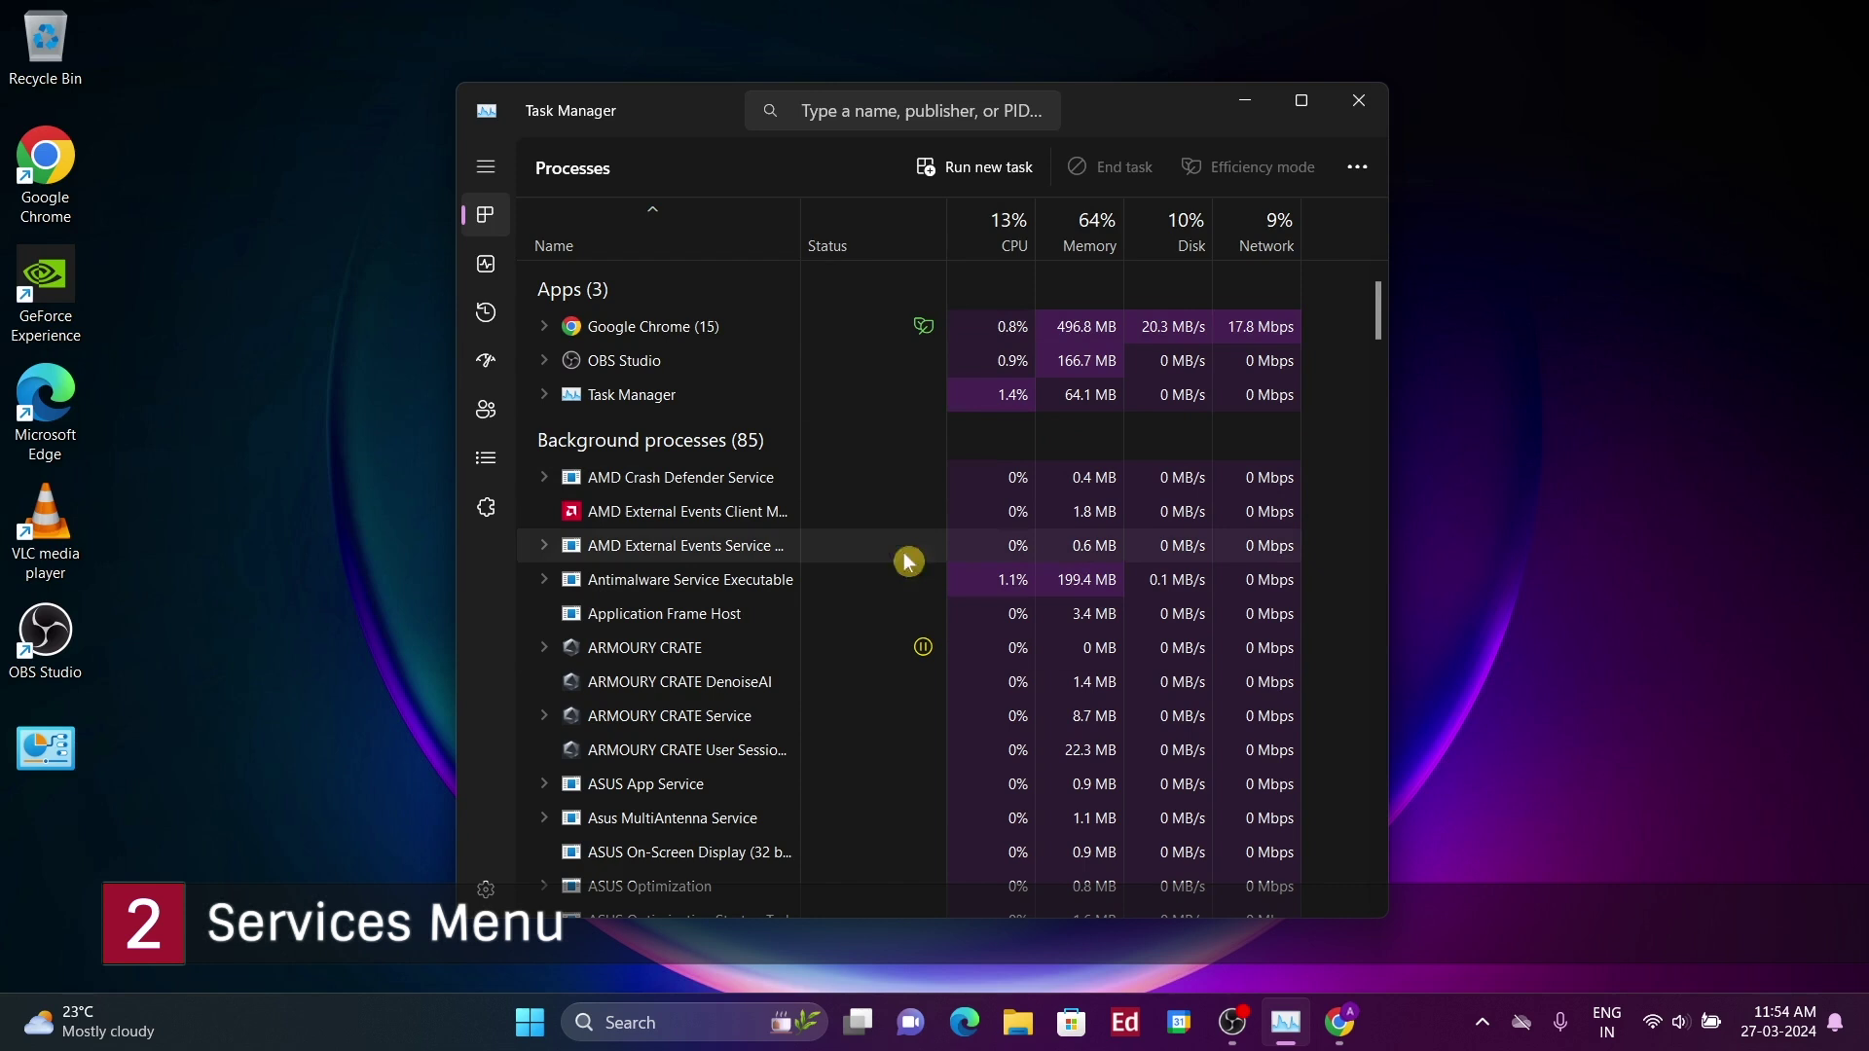
# - Select Antimalware Service Executable and AMD External Events Service in Task Manager's Processes list
pyautogui.scroll(-1, 1105, 509)
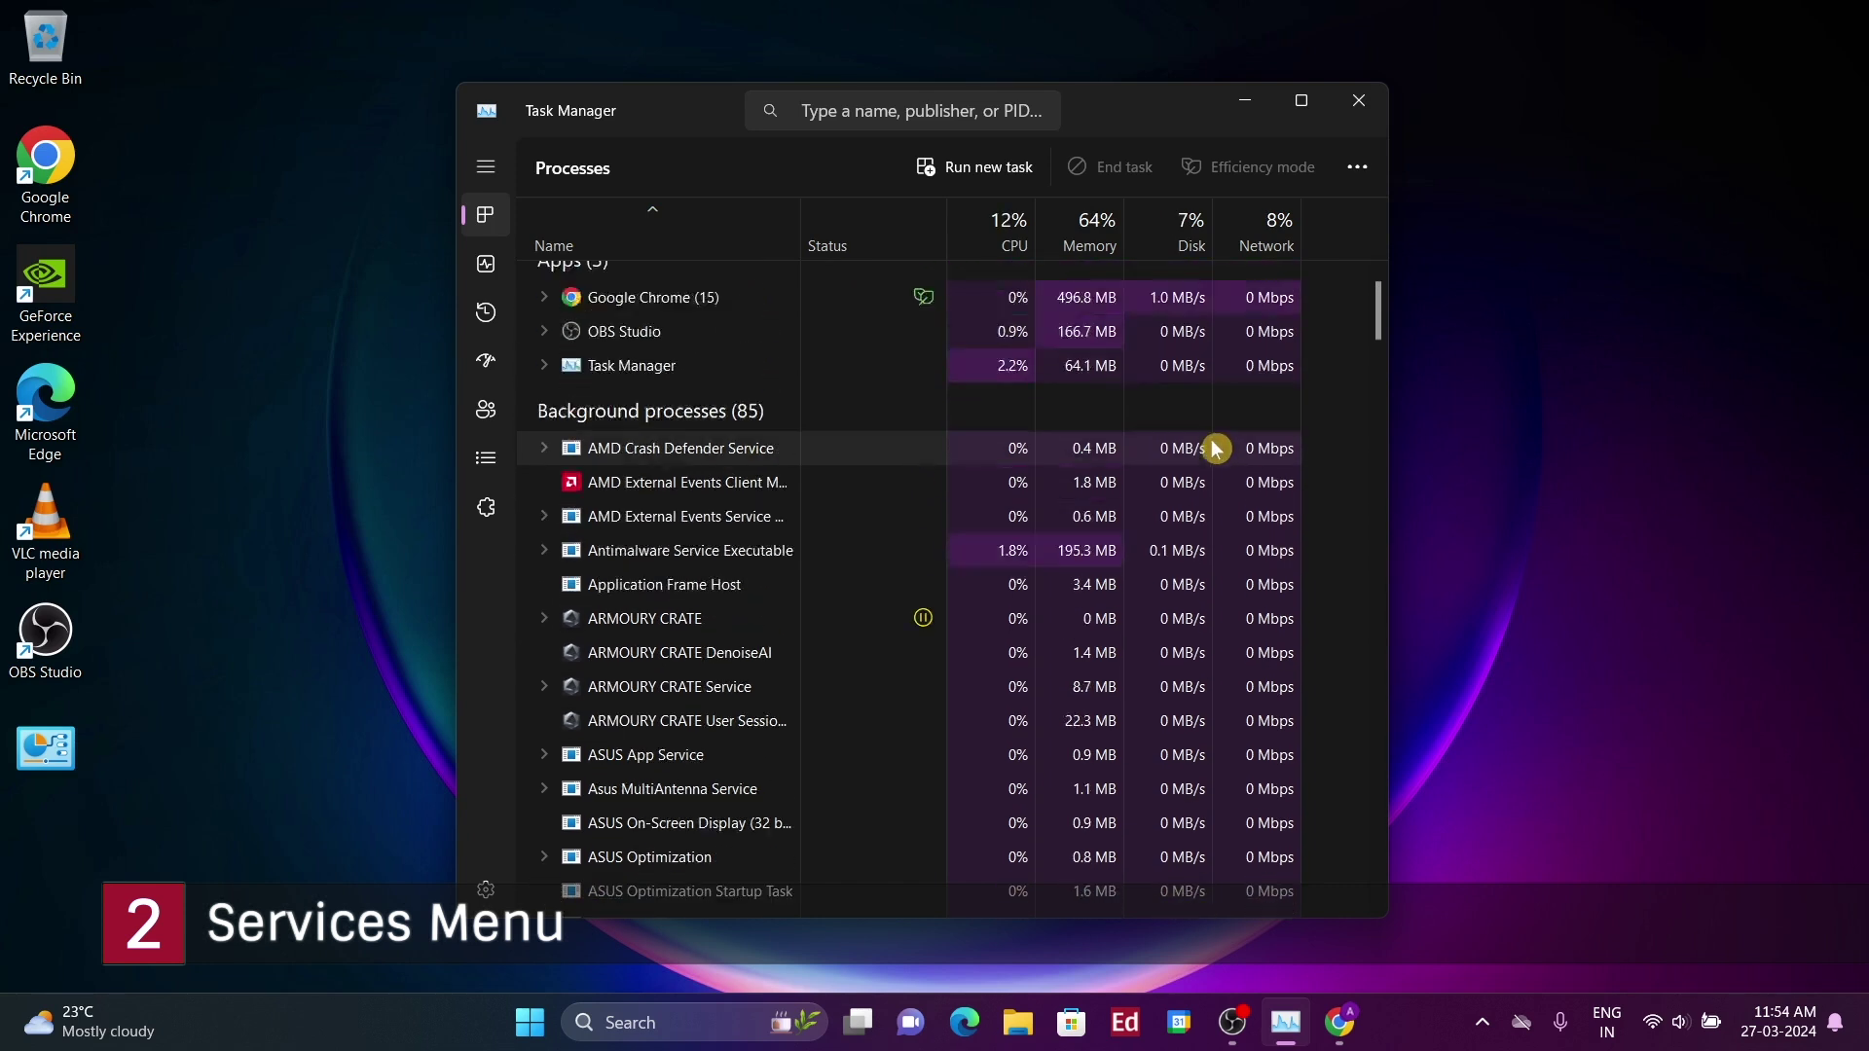
pyautogui.scroll(1, 1215, 449)
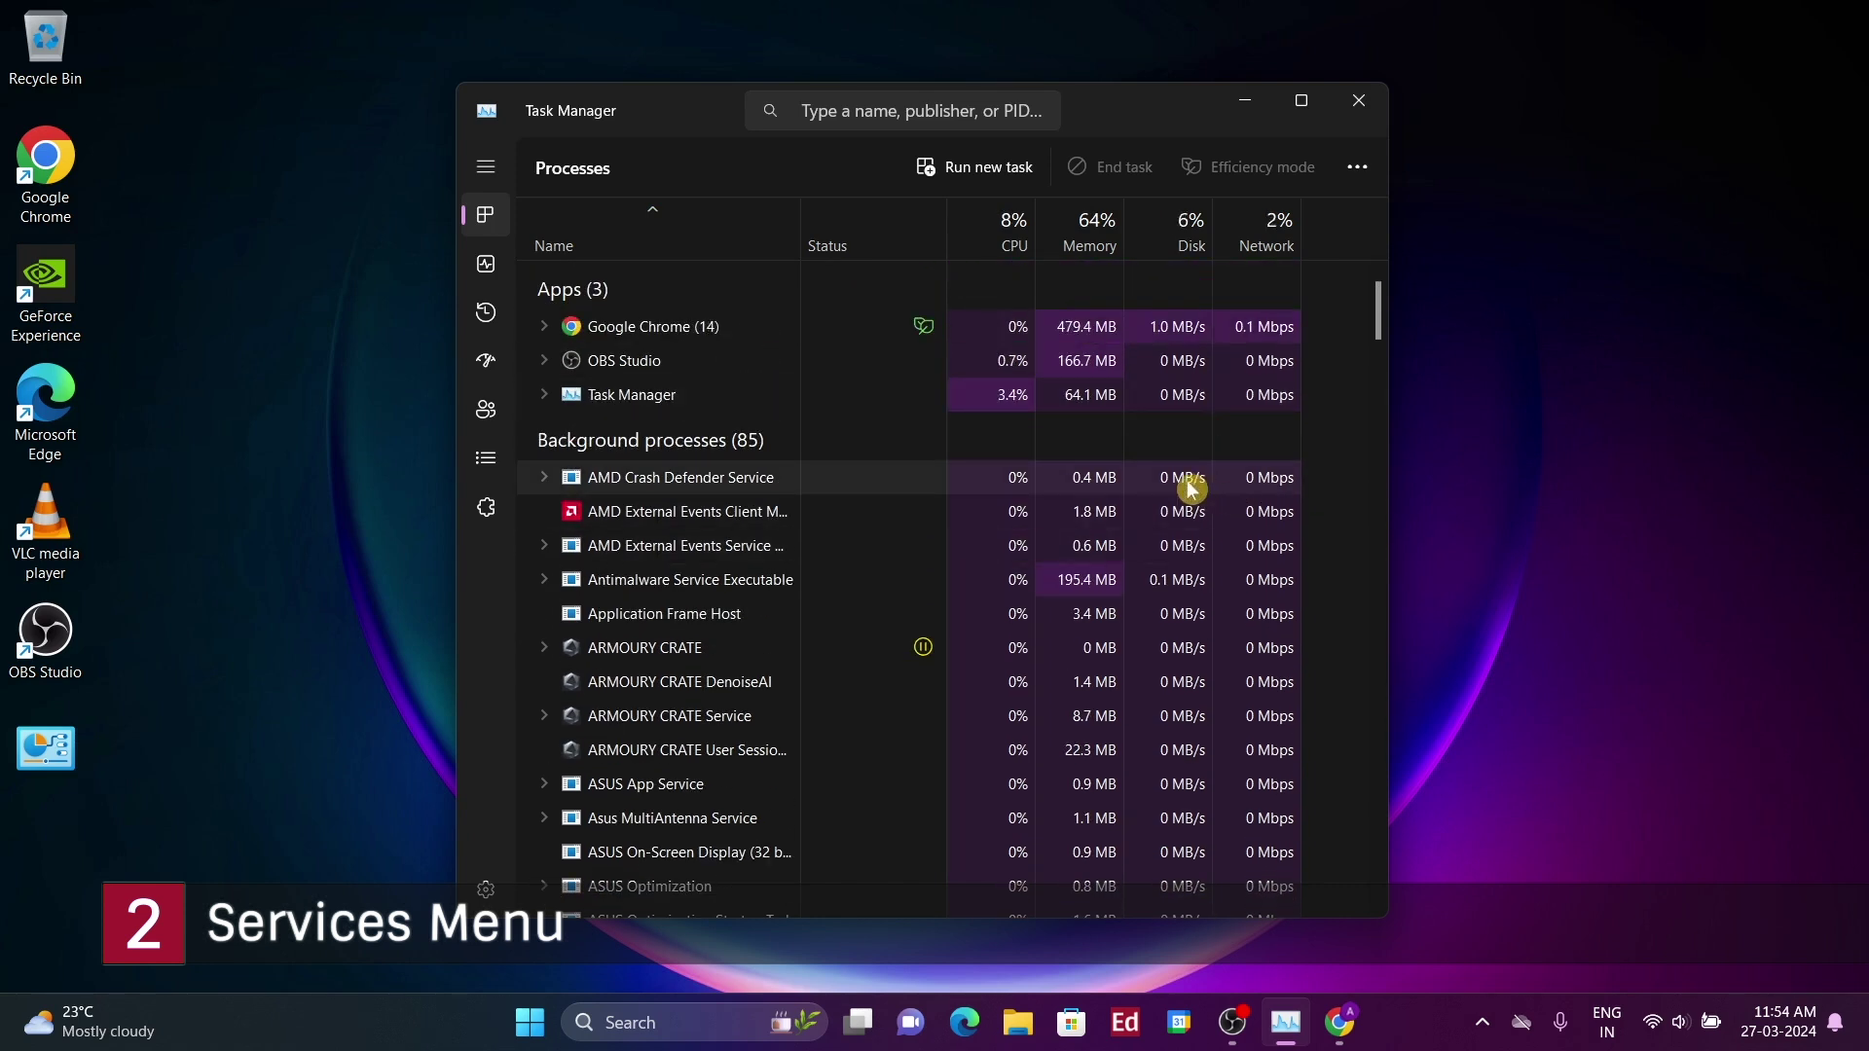
pyautogui.click(1282, 576)
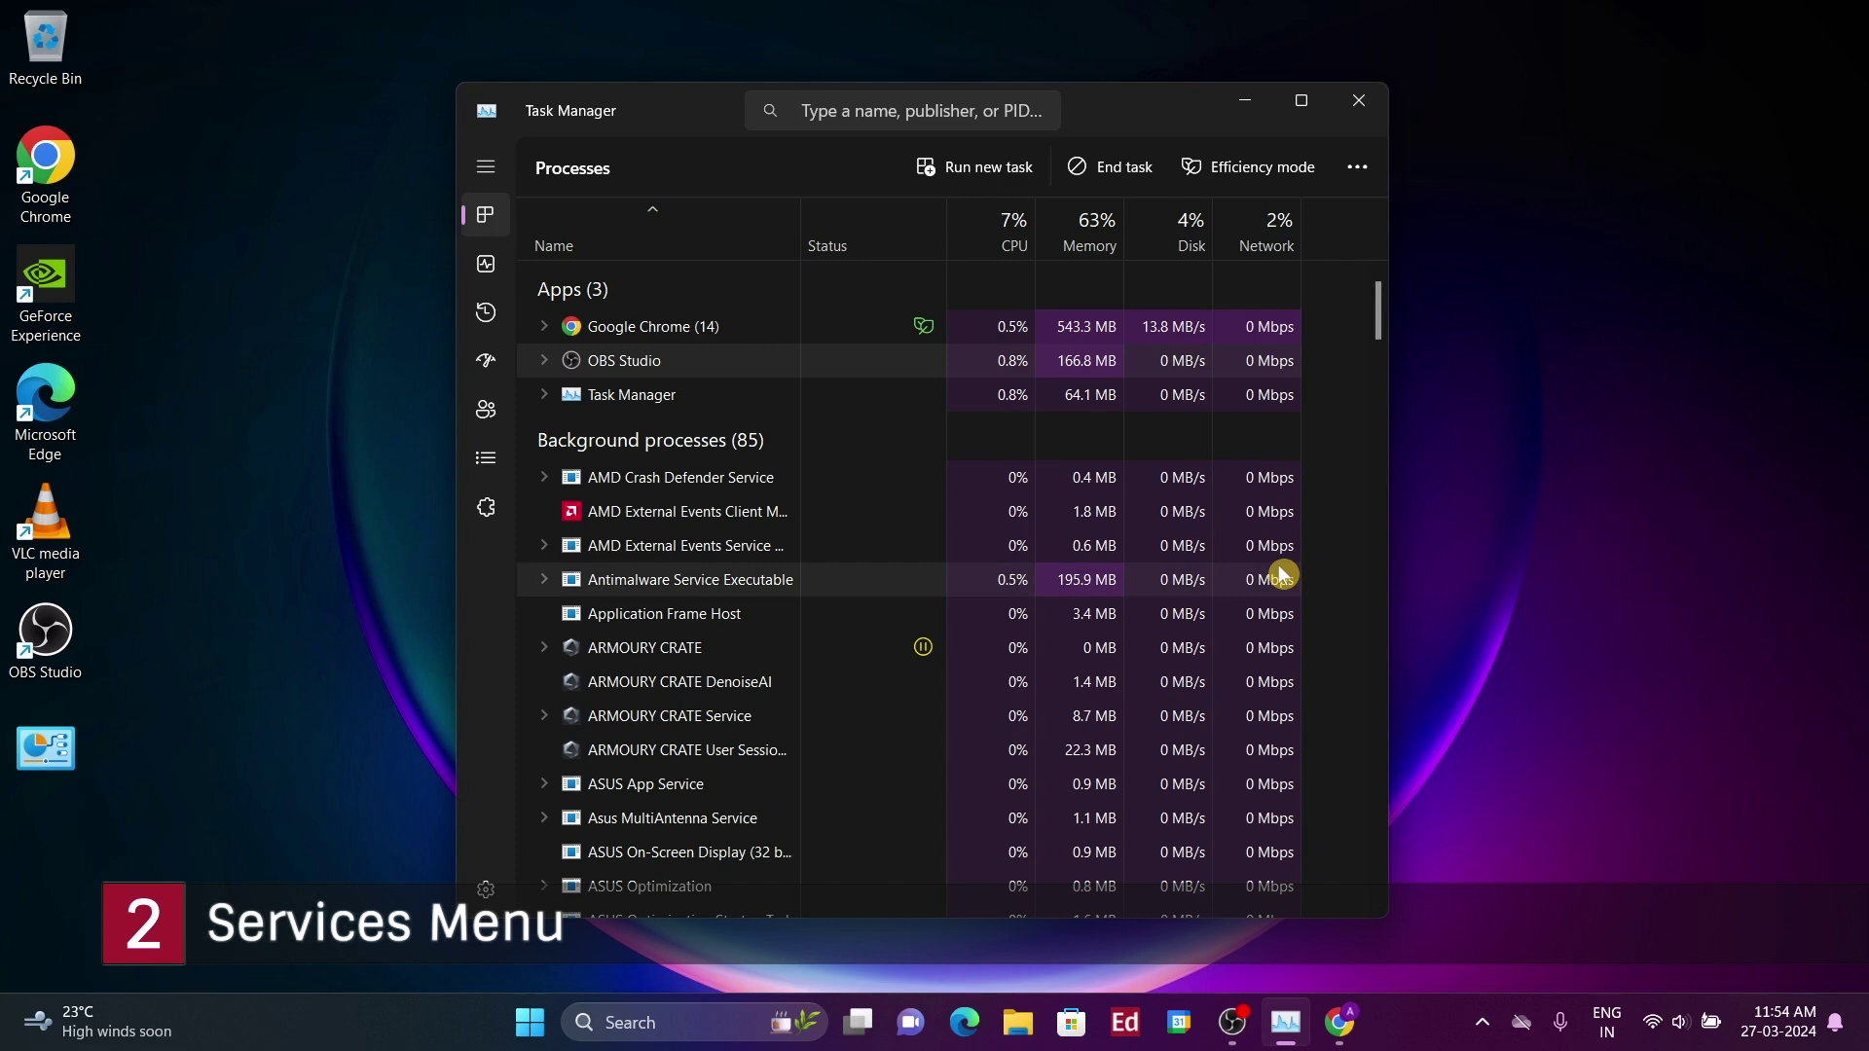
pyautogui.click(1282, 550)
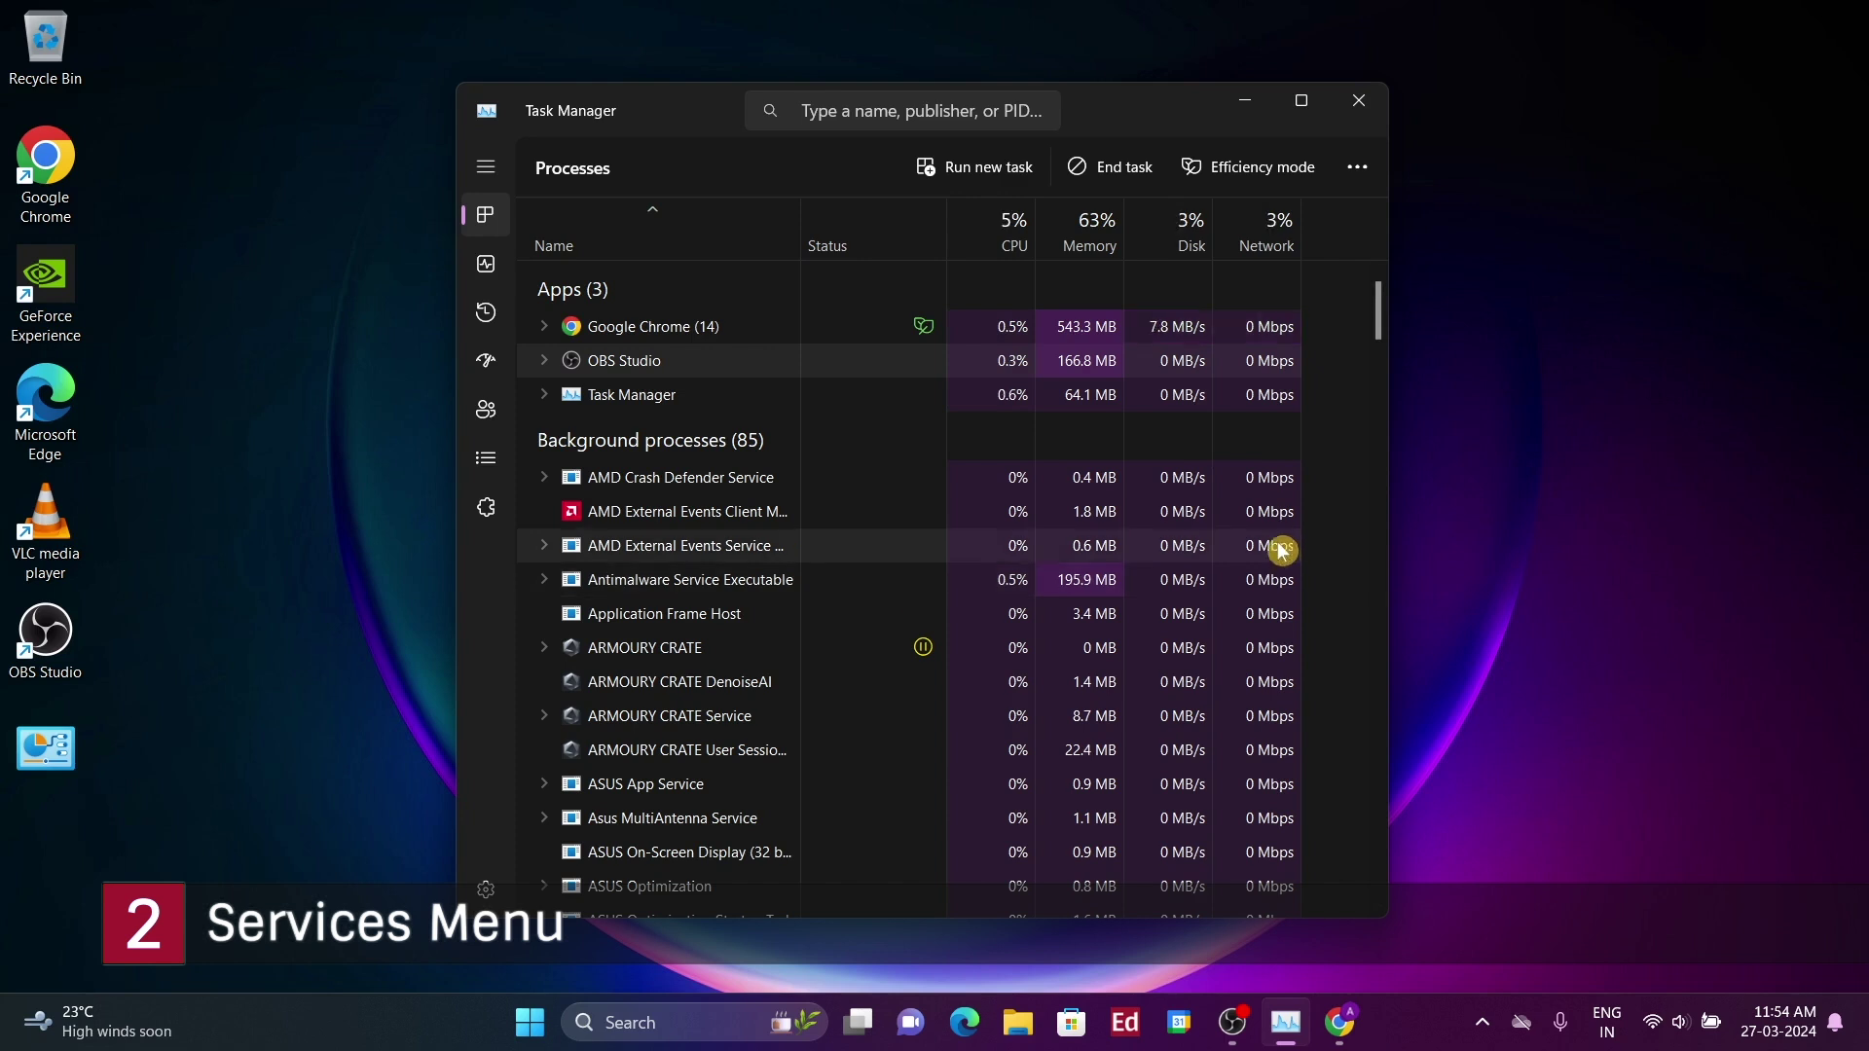
# - Minimise Task Manager, check the hidden tray icons, restore it and scroll its list
pyautogui.click(1286, 1022)
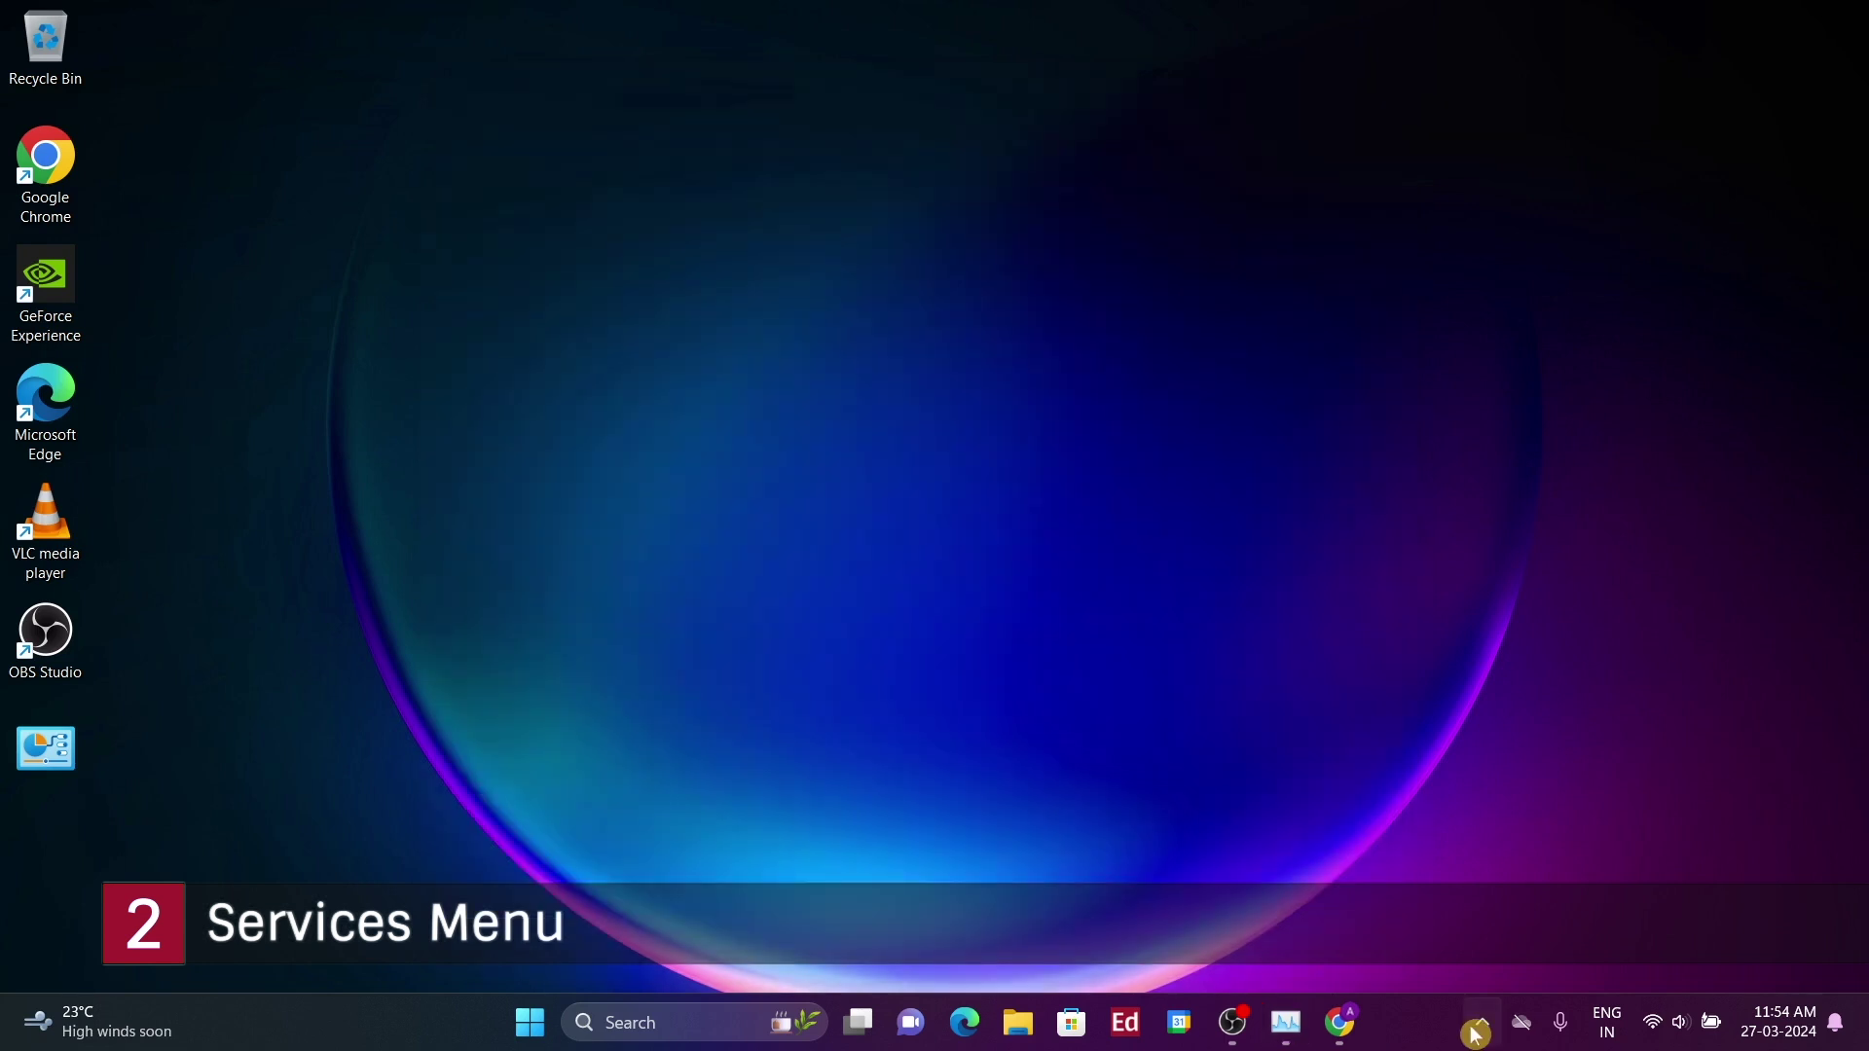
pyautogui.click(1482, 1022)
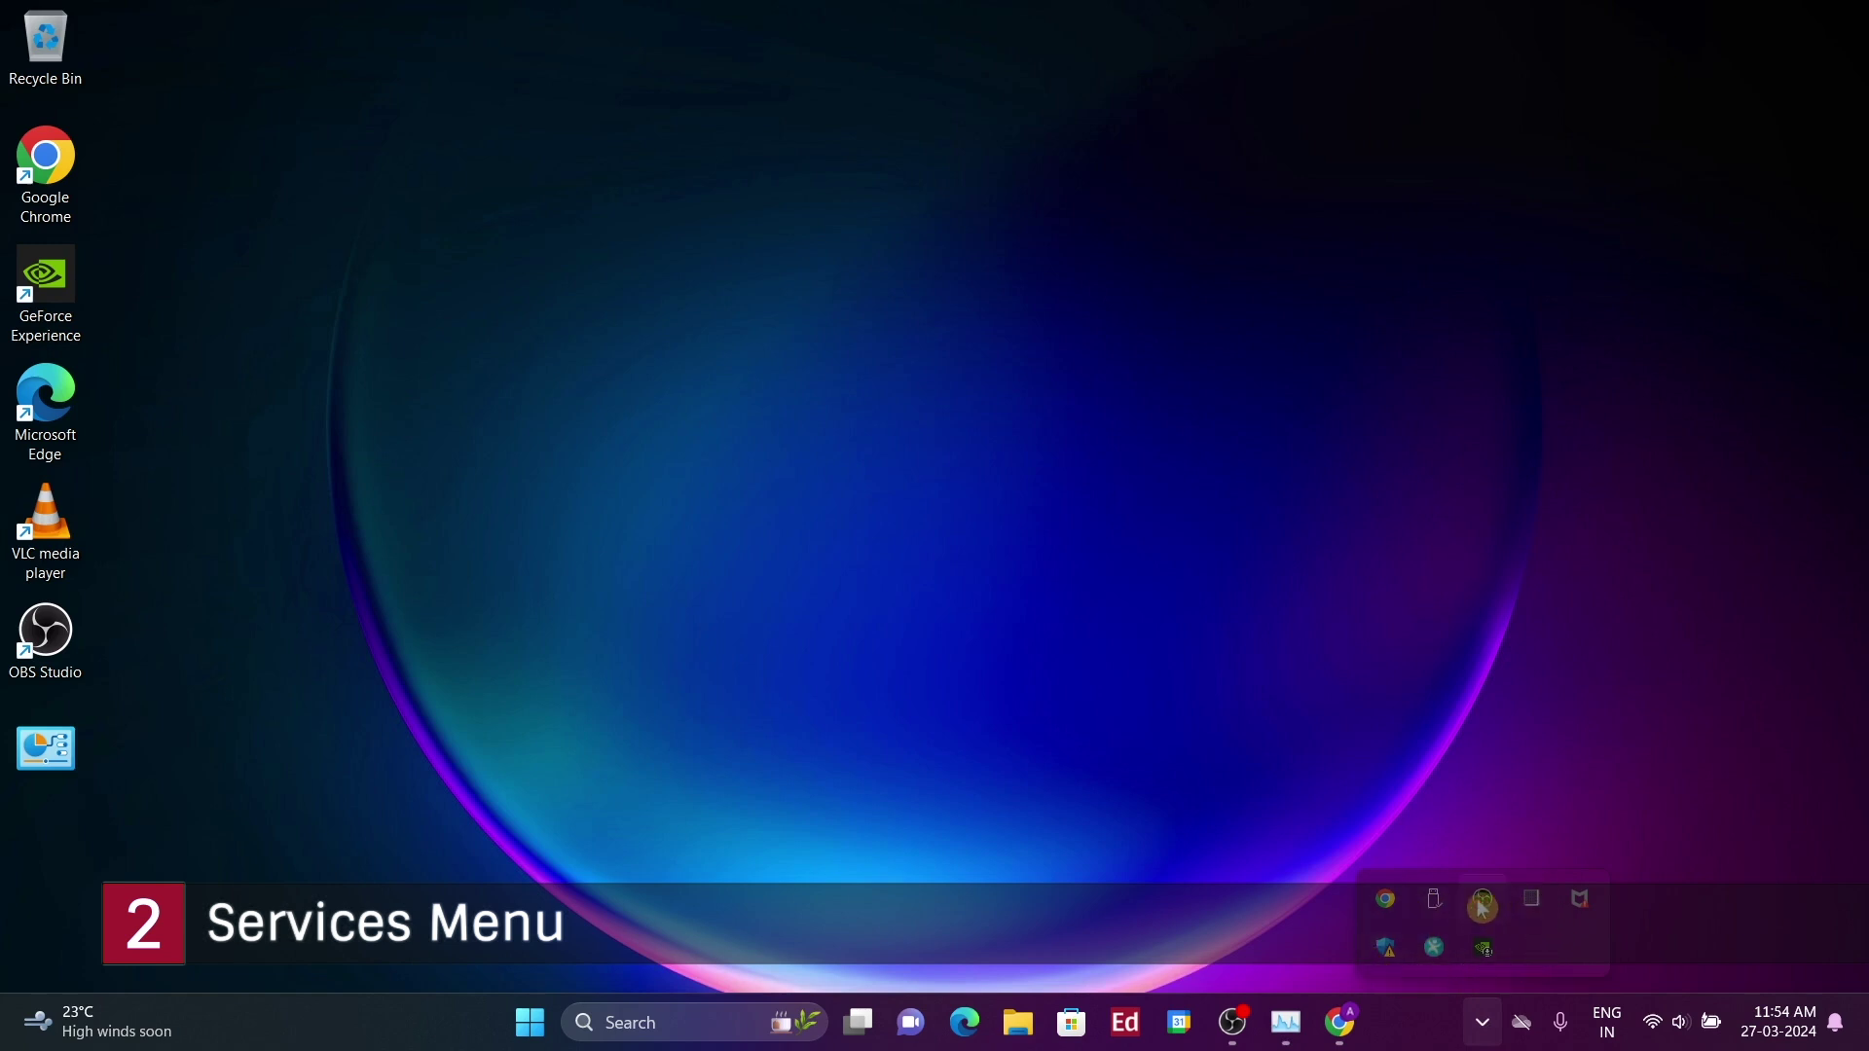
pyautogui.click(1551, 915)
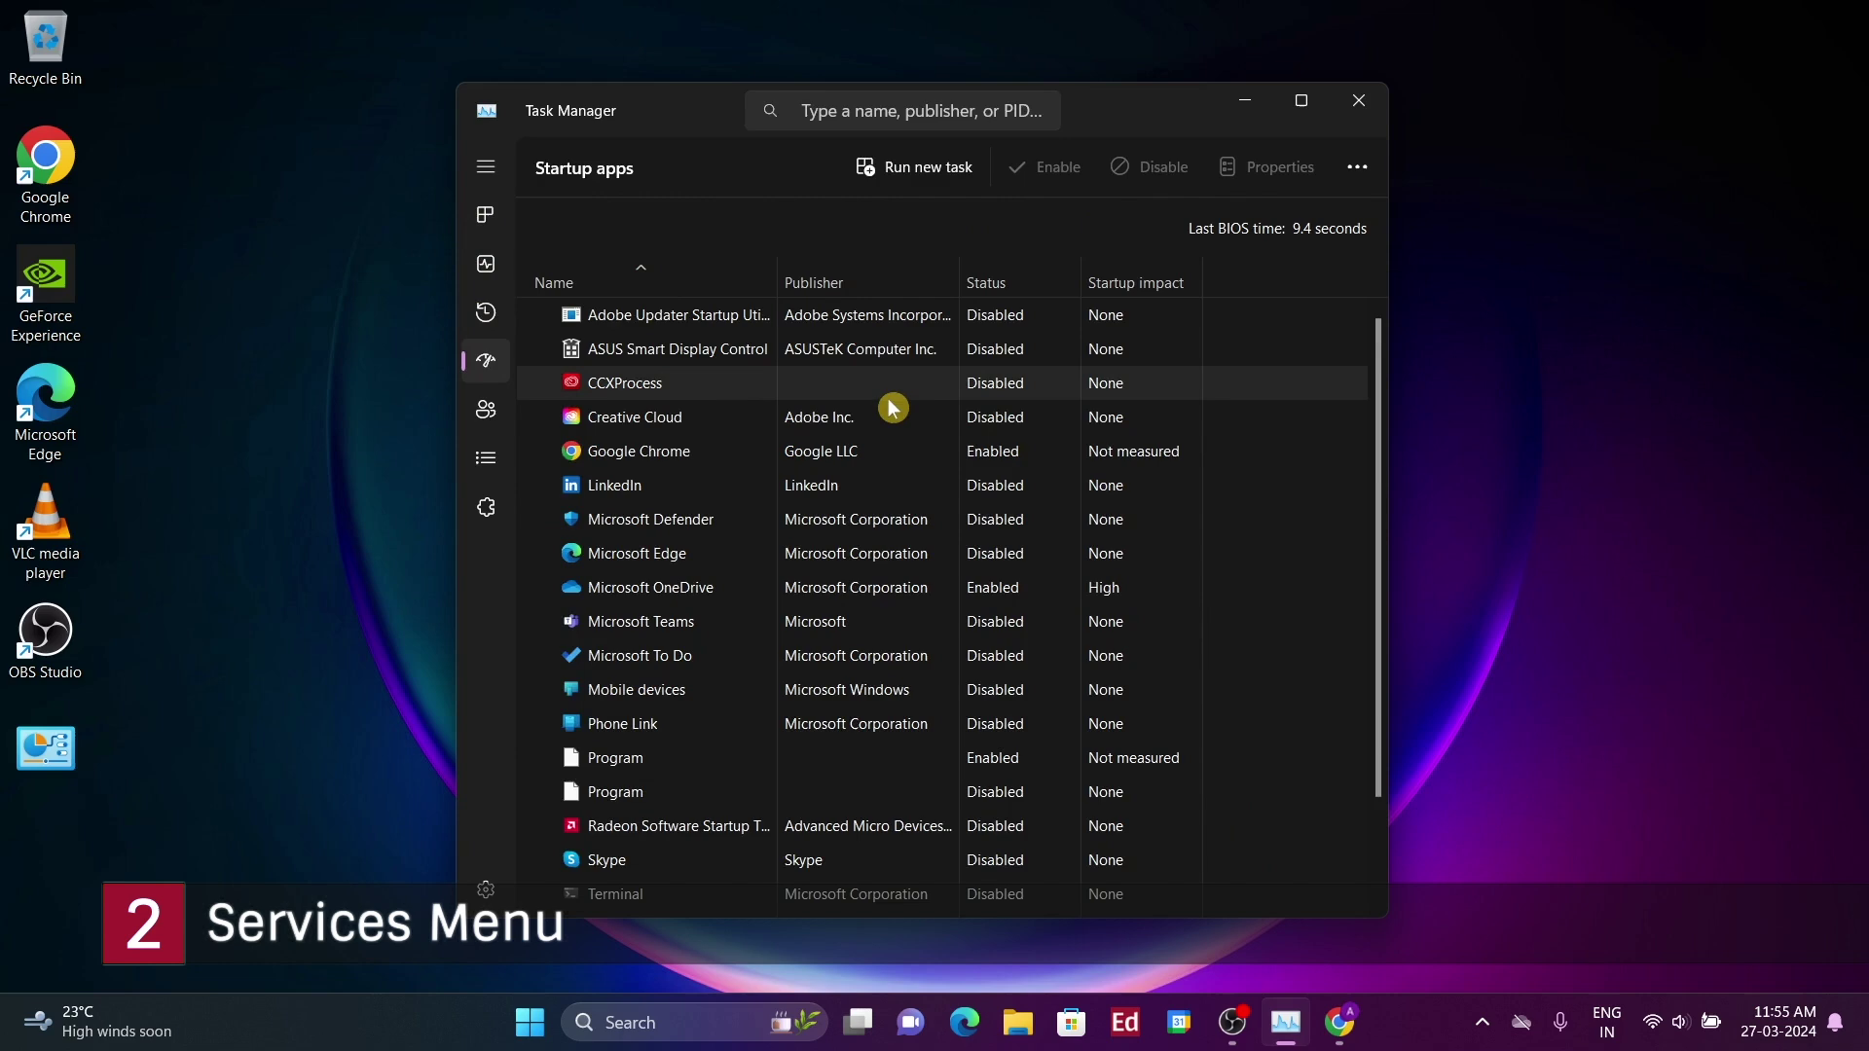
pyautogui.scroll(-3, 891, 407)
pyautogui.scroll(3, 905, 438)
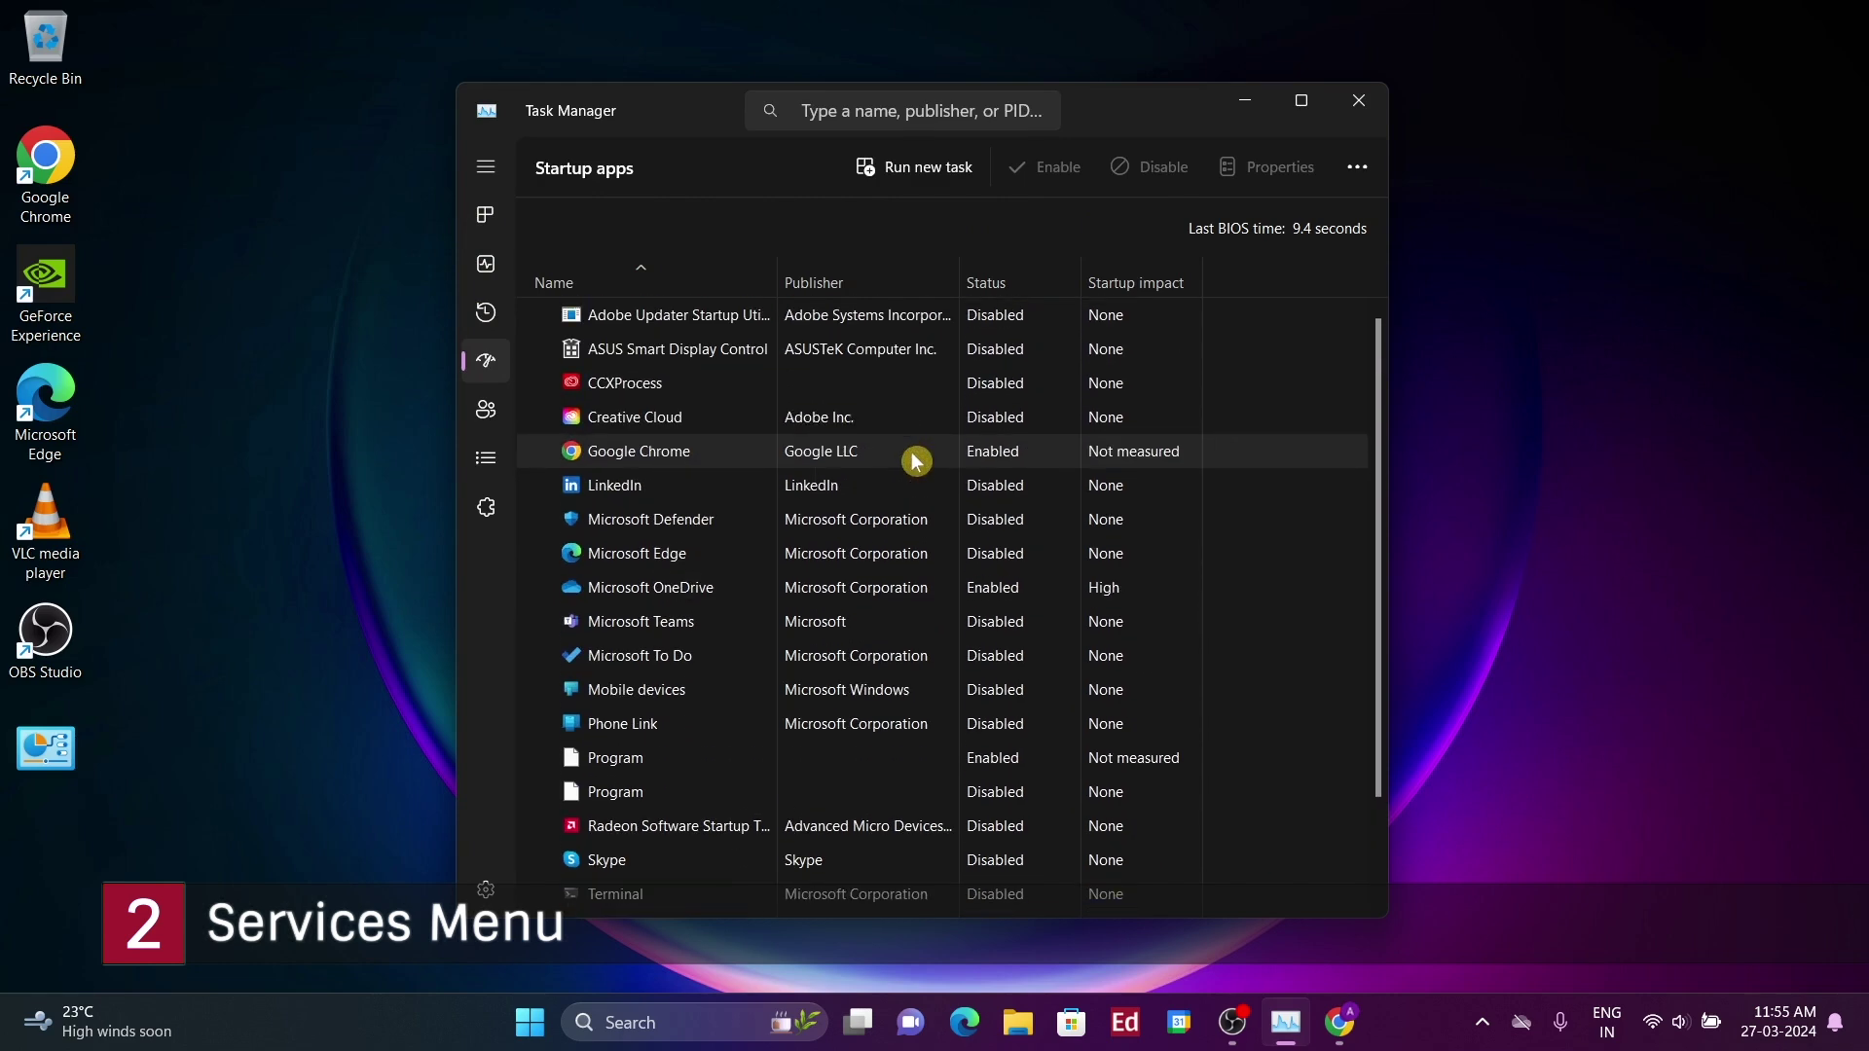
pyautogui.scroll(-2, 1022, 509)
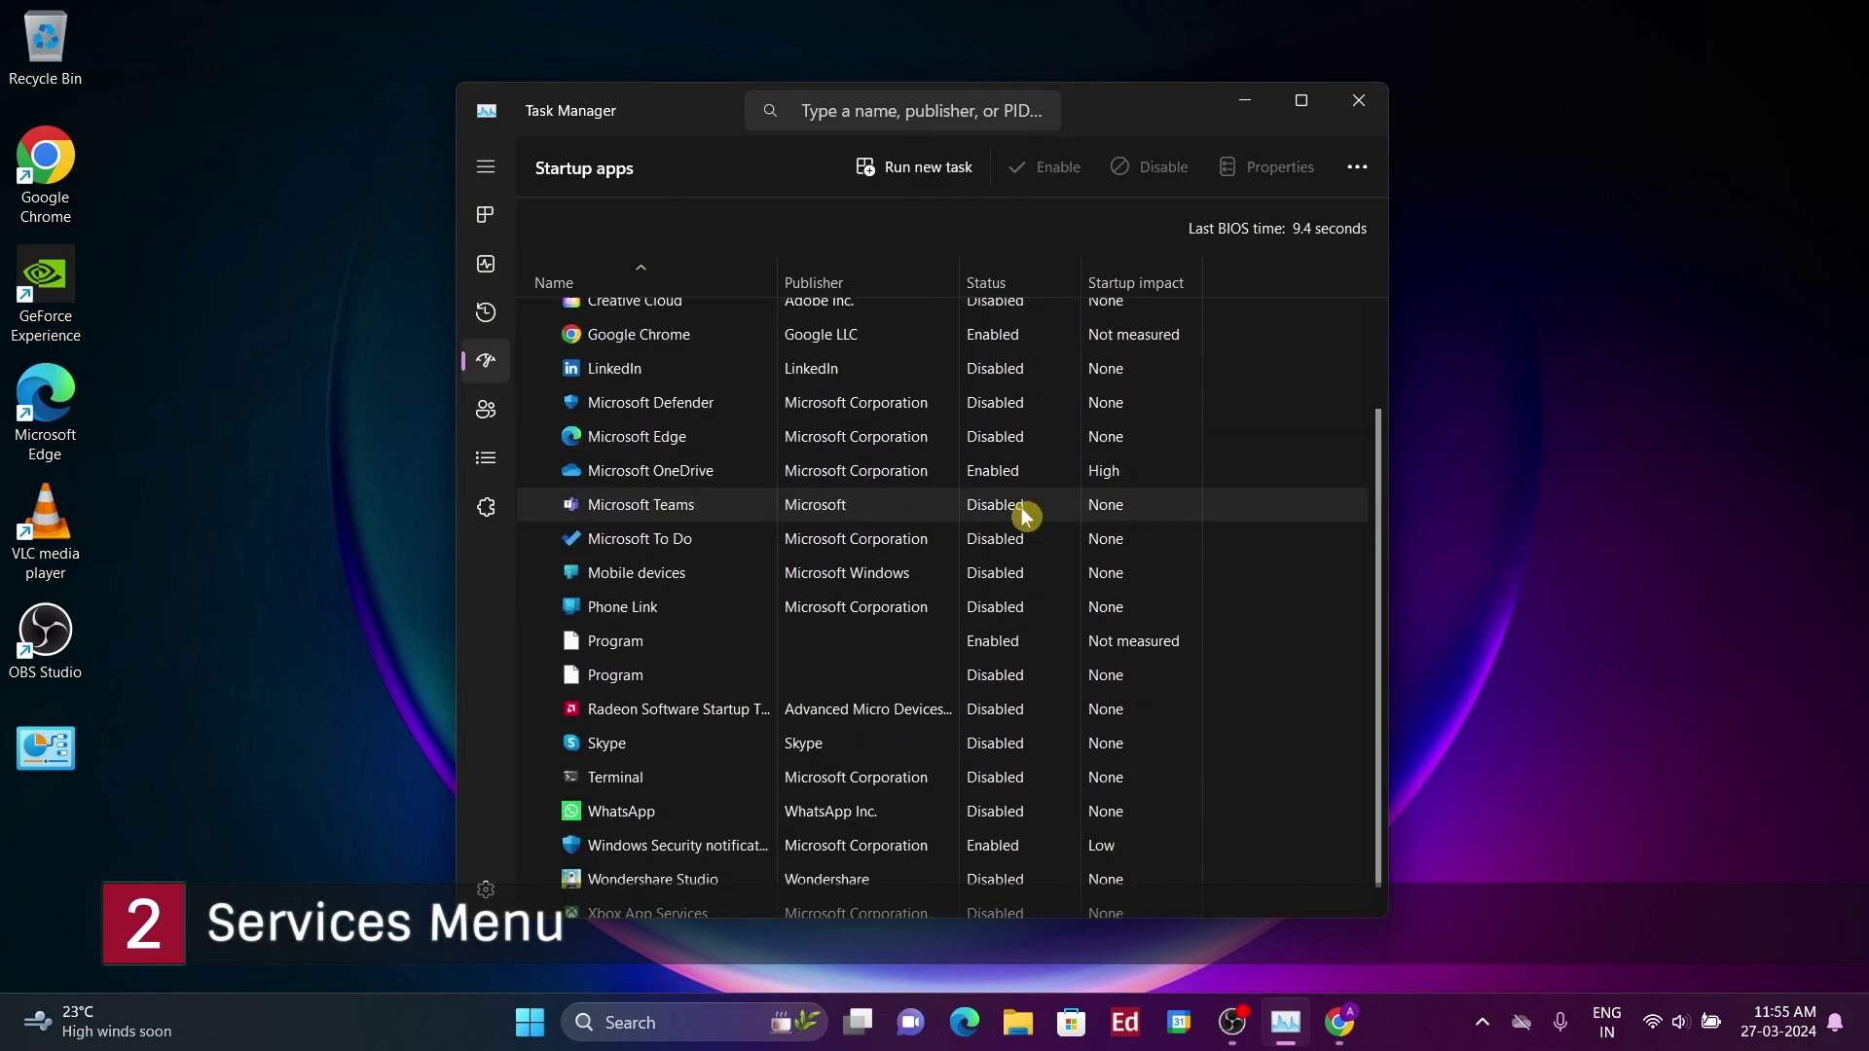
pyautogui.scroll(-1, 1329, 611)
# - Launch Services via services.msc from Windows search and maximize its window
pyautogui.click(617, 1020)
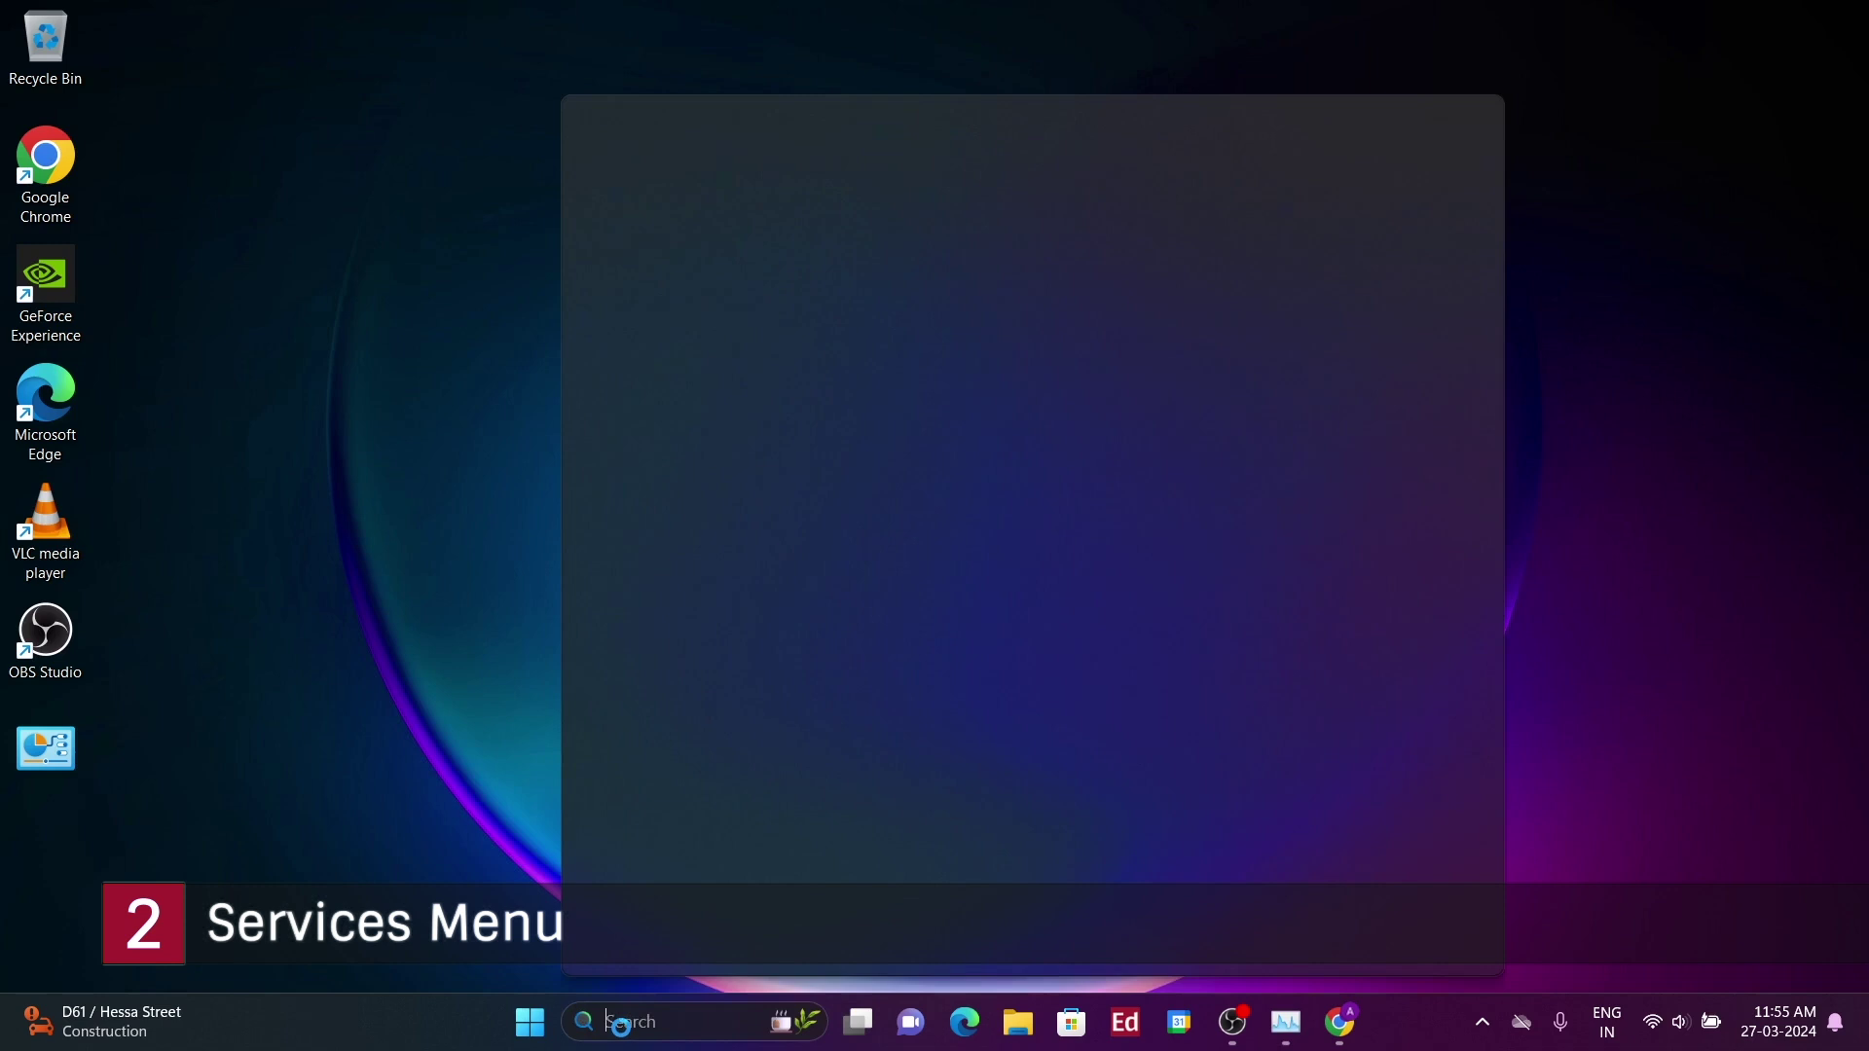
pyautogui.write('ser')
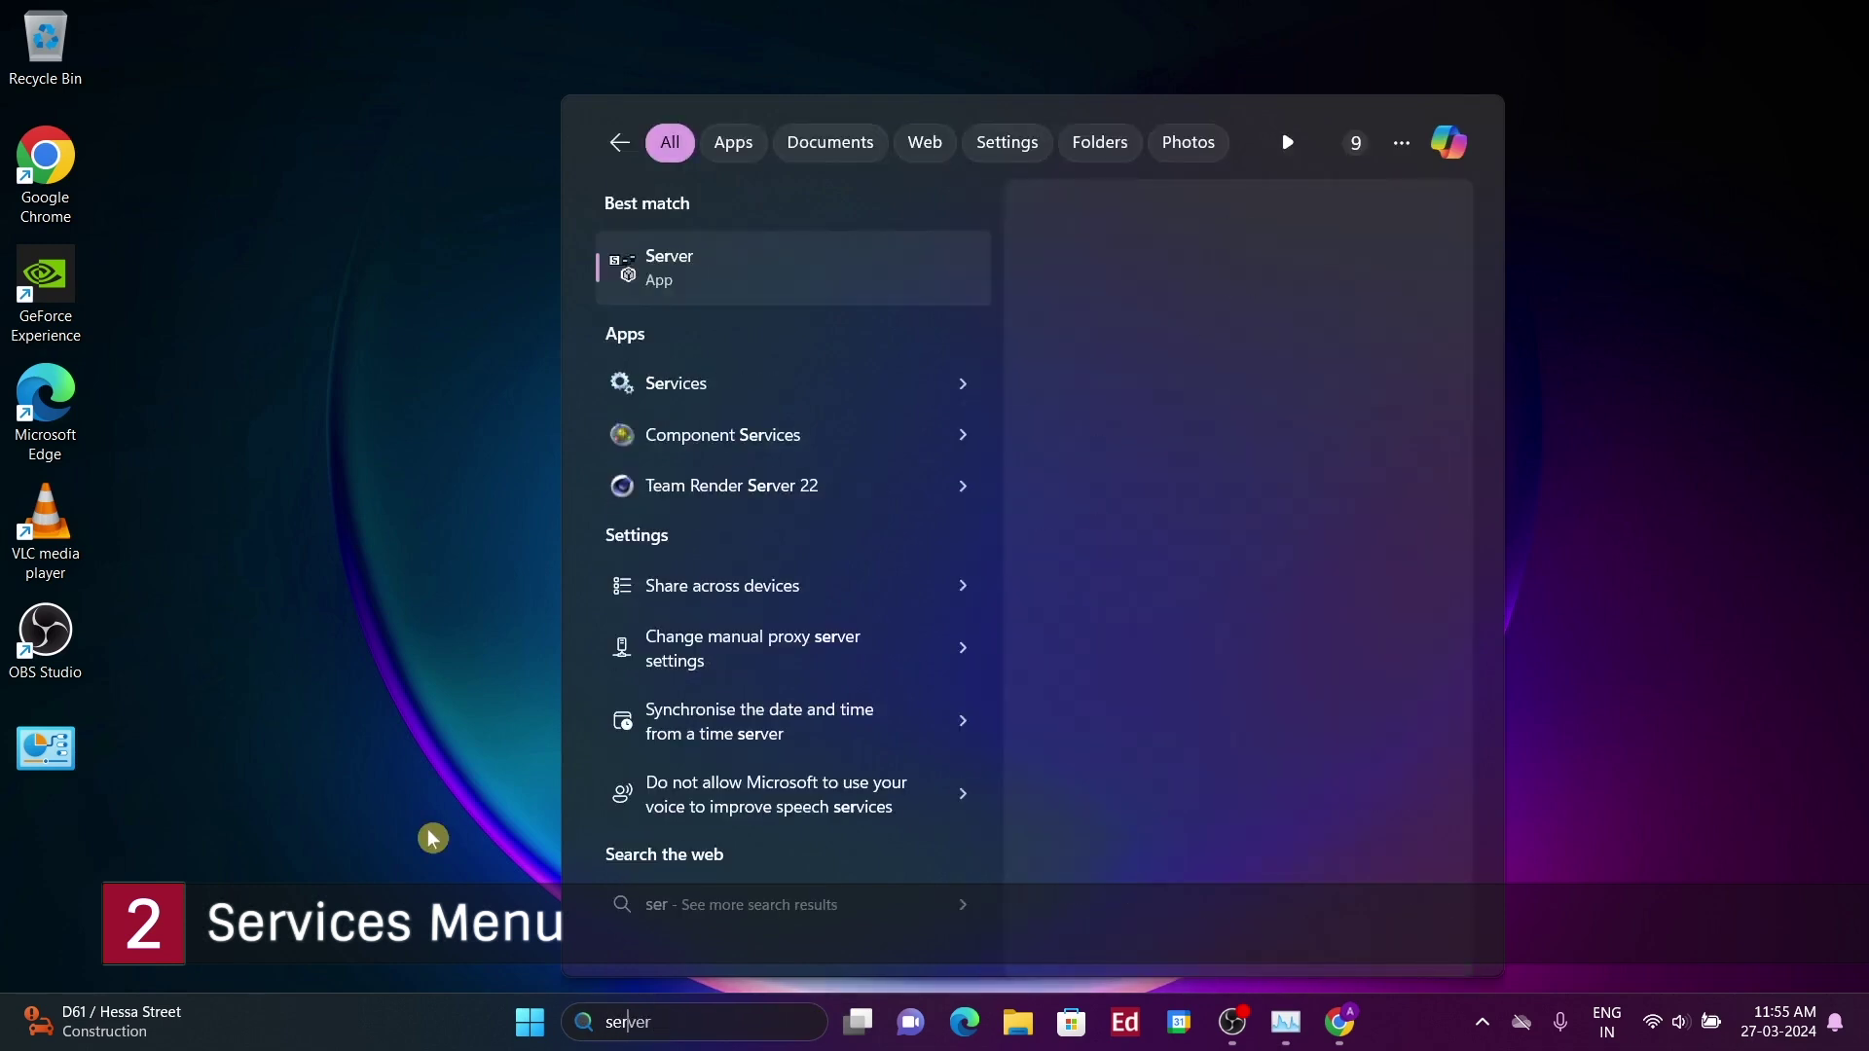
pyautogui.write('vices.msc')
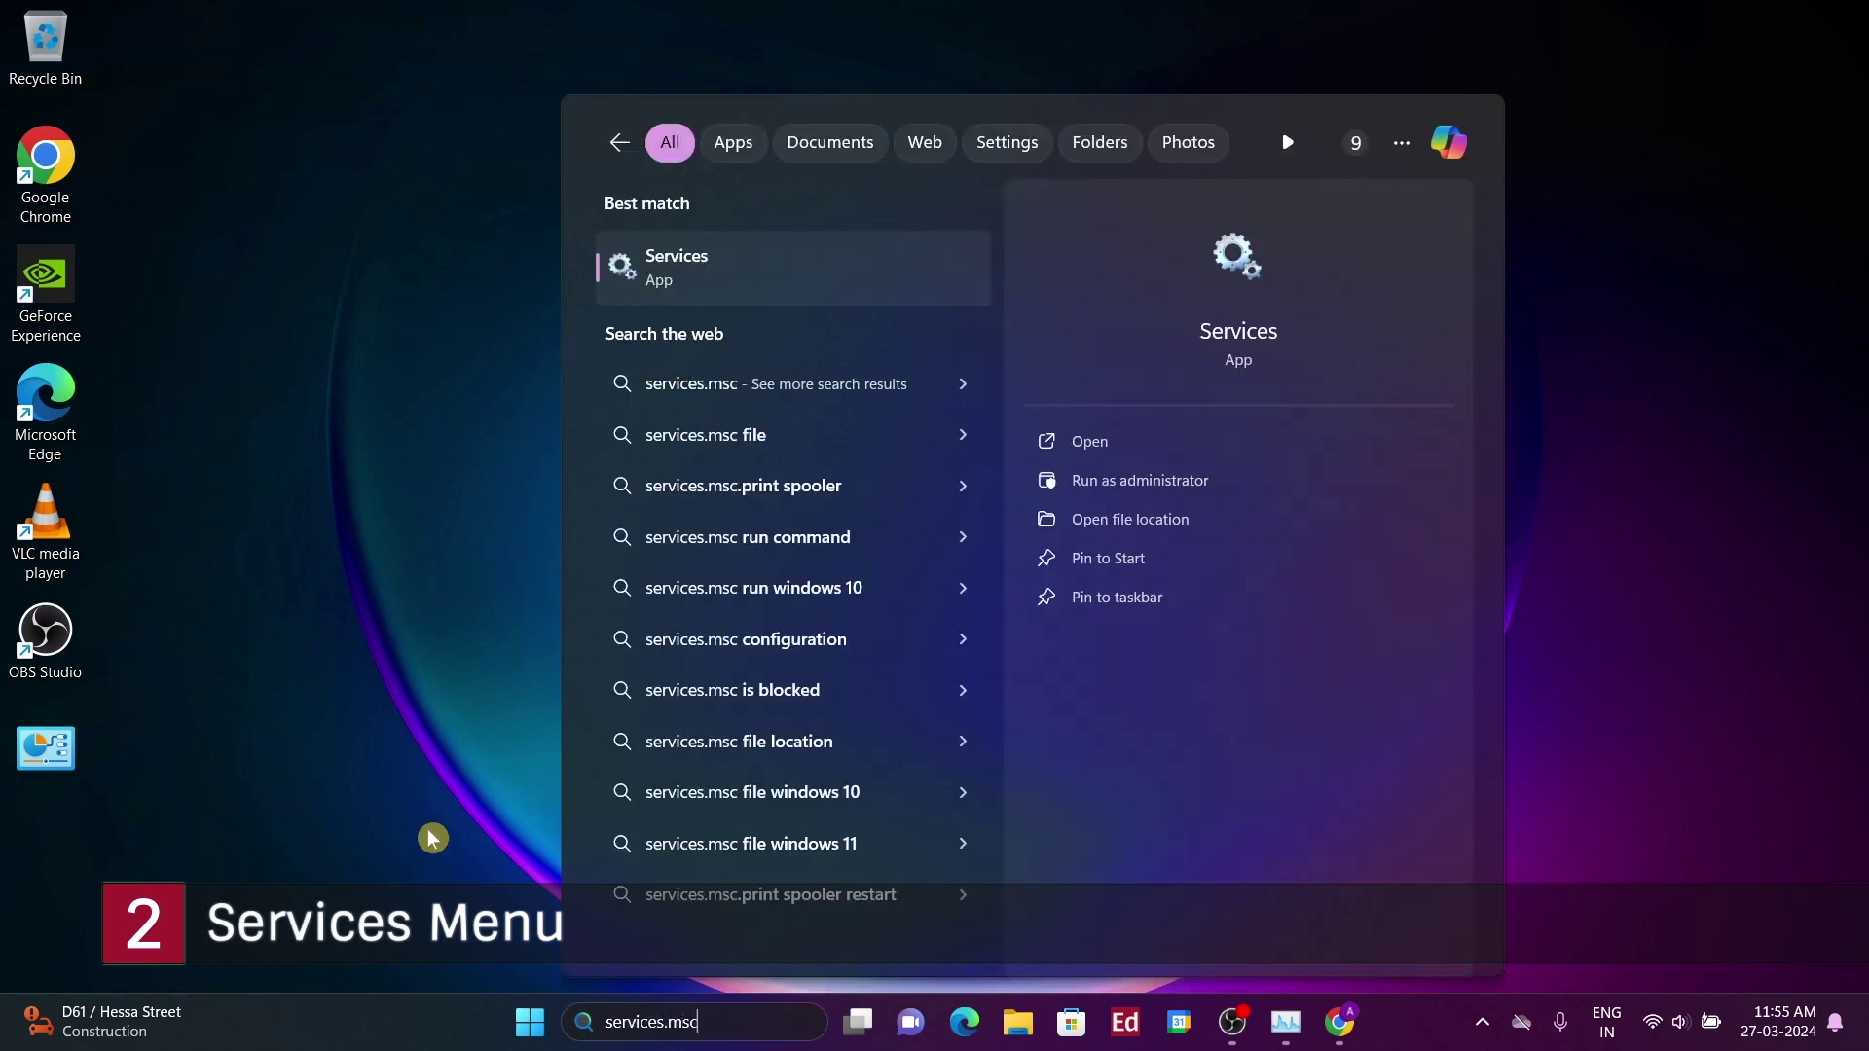
pyautogui.press('Return')
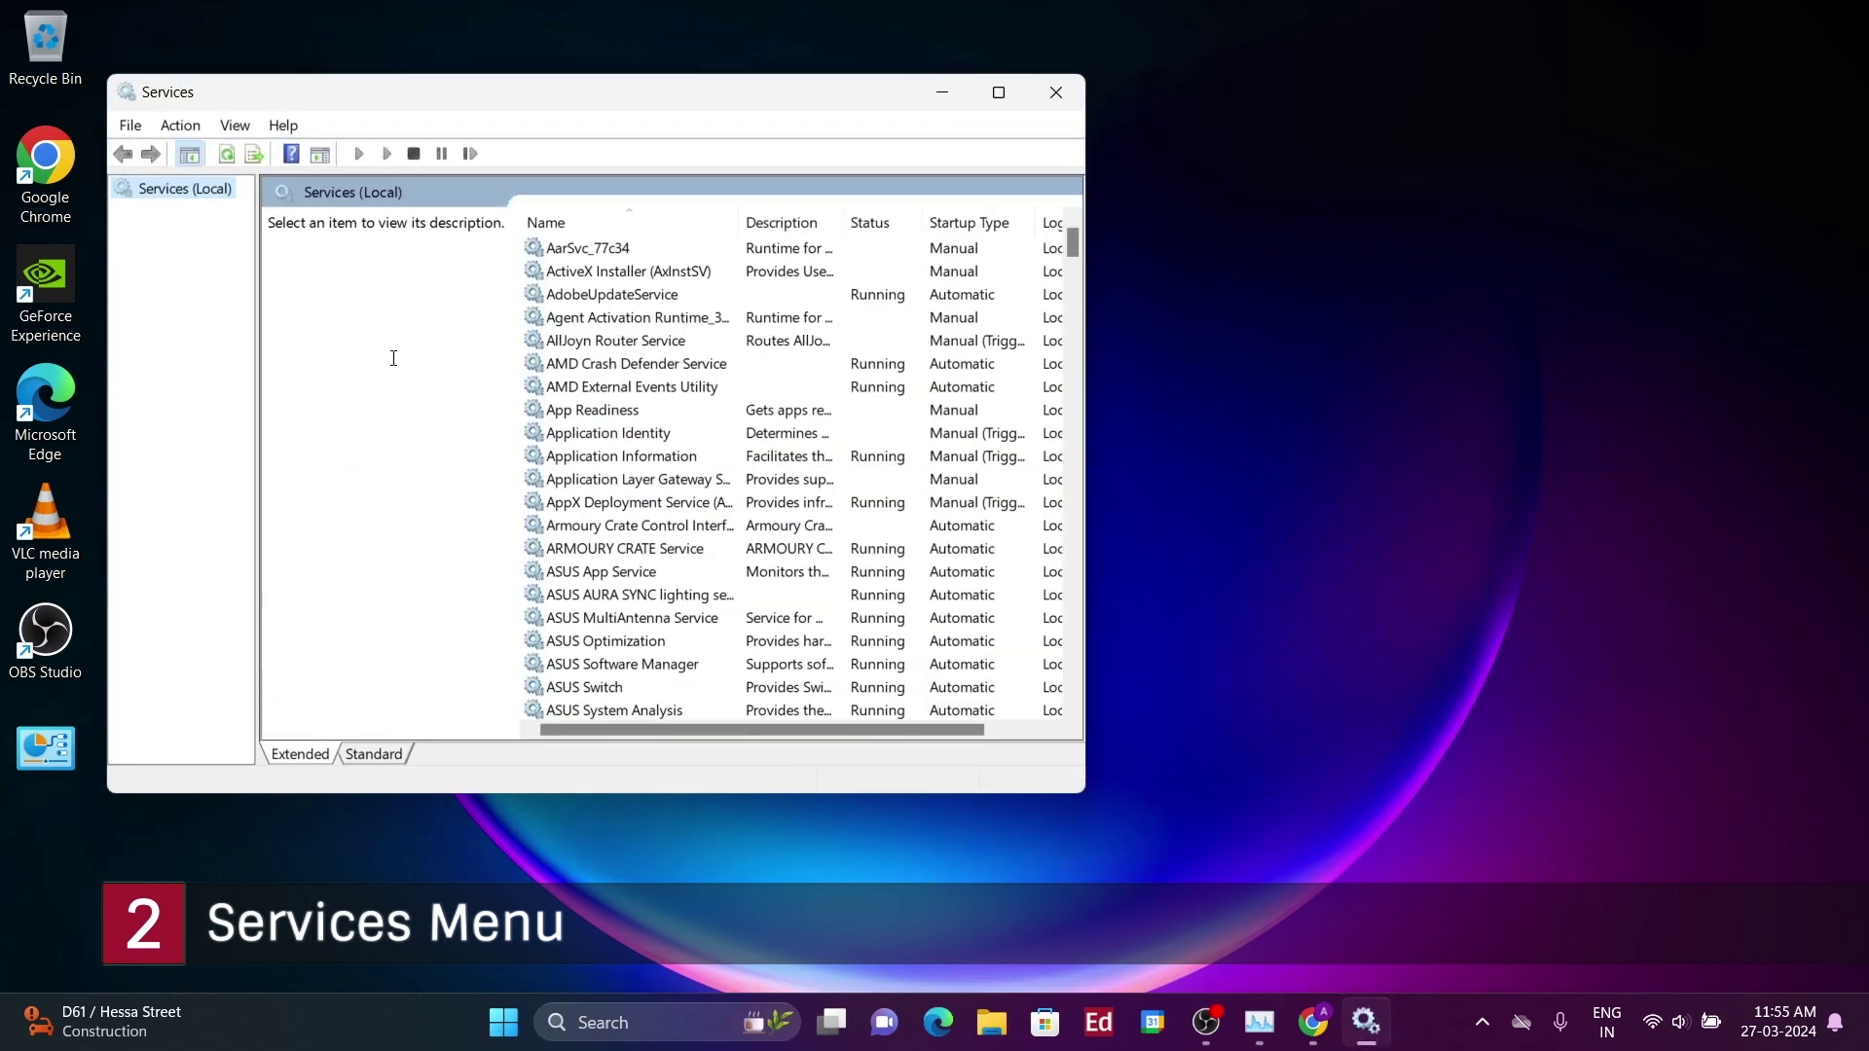
pyautogui.moveTo(581, 102); pyautogui.dragTo(960, 131)
pyautogui.click(1377, 123)
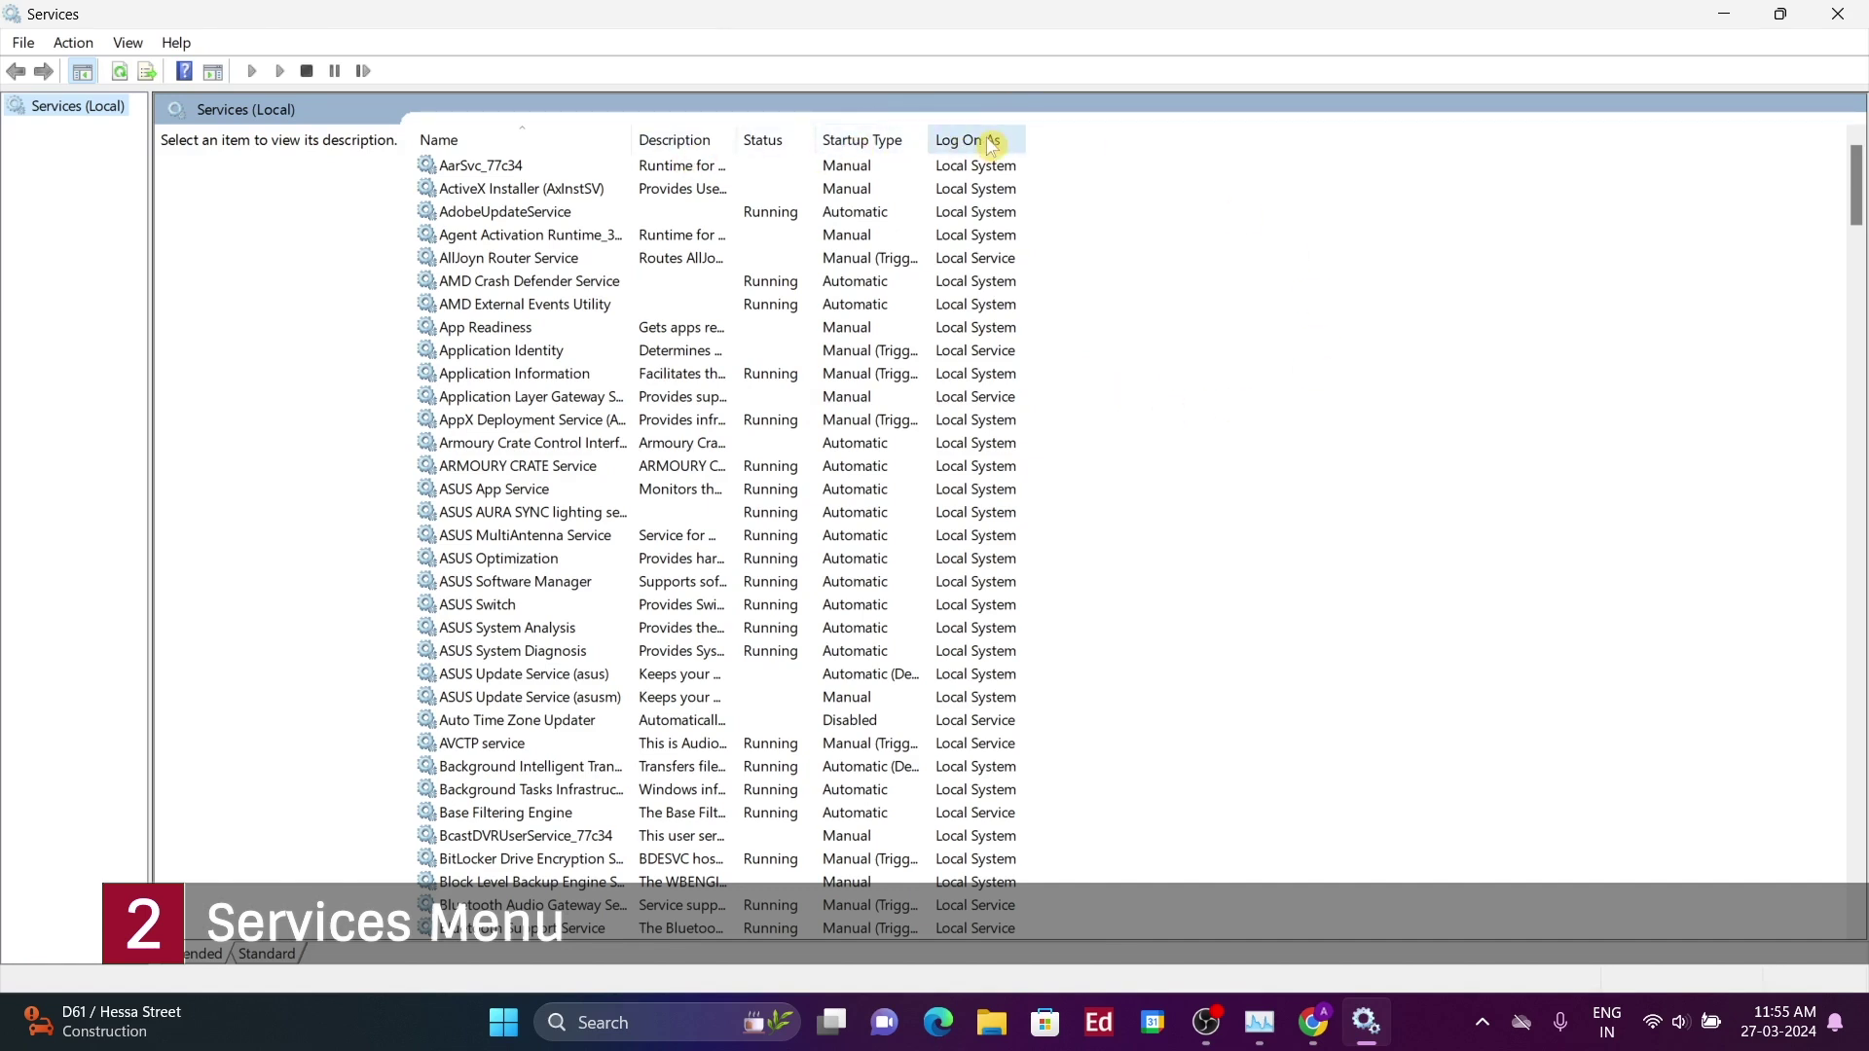
# - Read descriptions of Application Layer Gateway, AllJoyn Router and Base Filtering Engine services
pyautogui.click(540, 401)
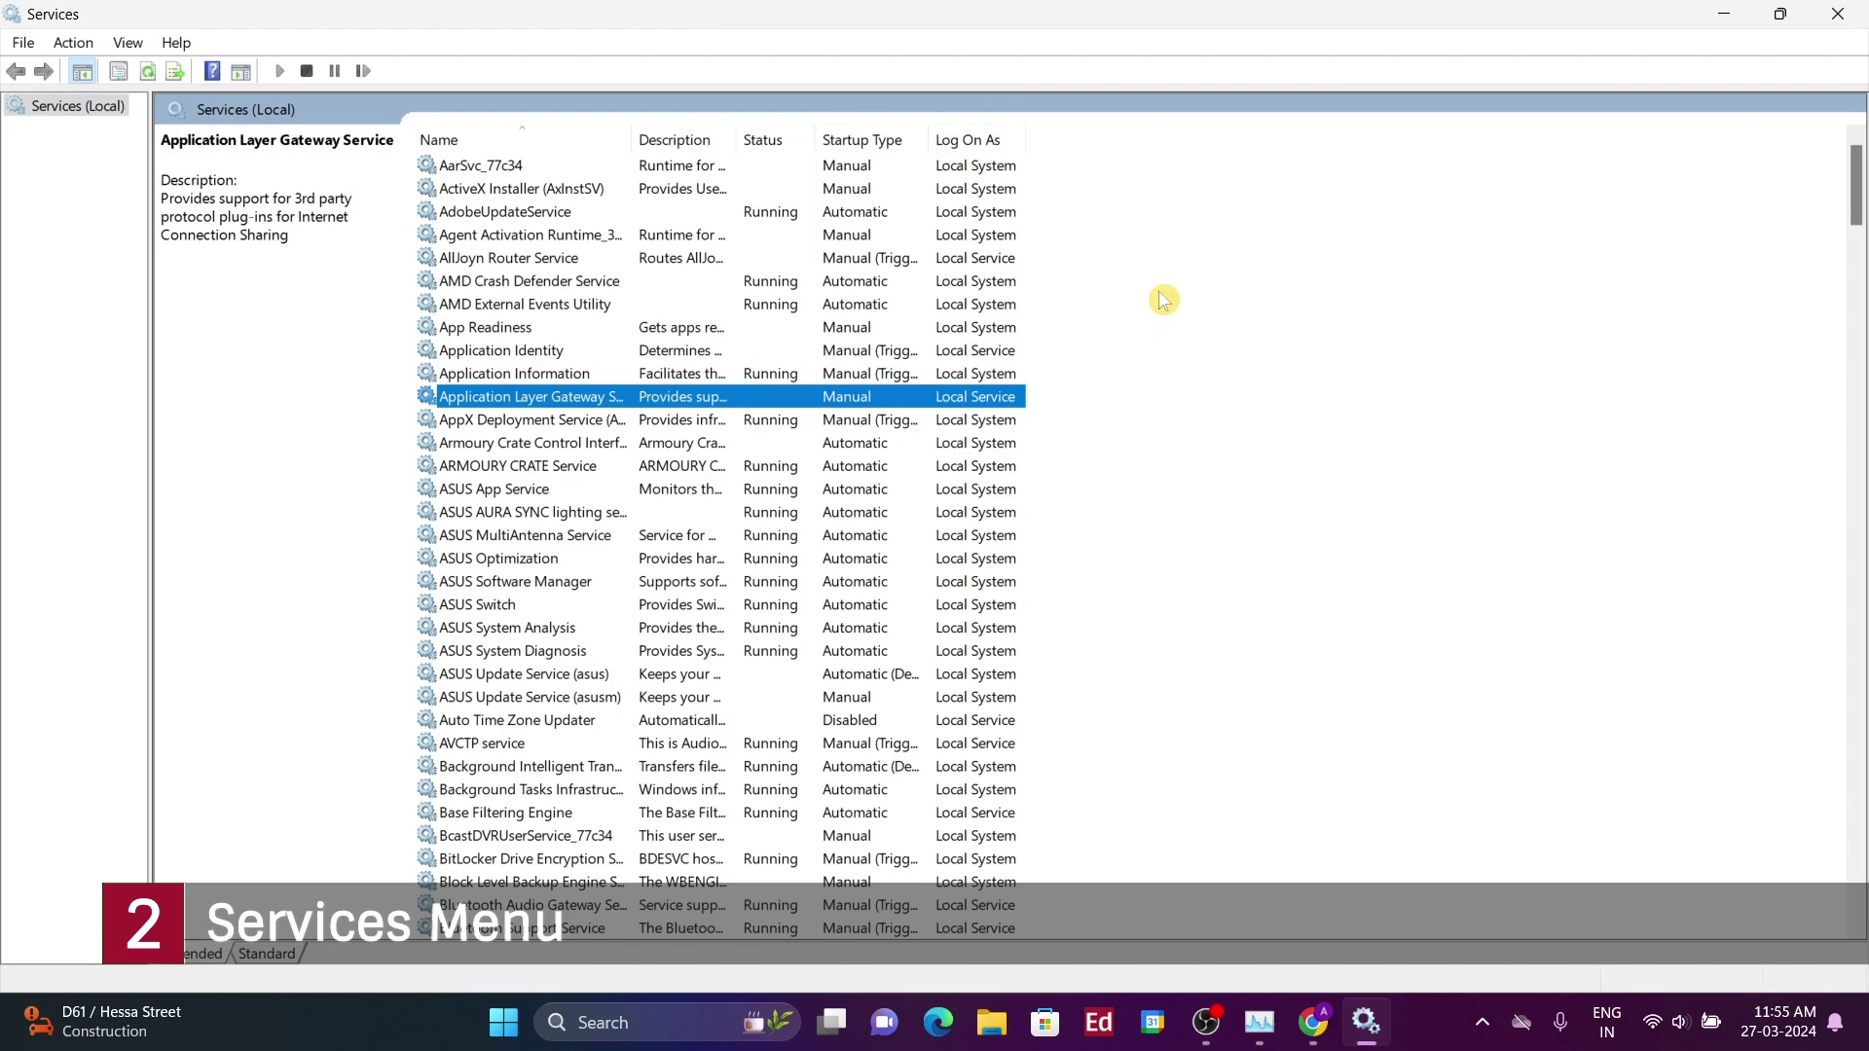
pyautogui.scroll(-3, 510, 448)
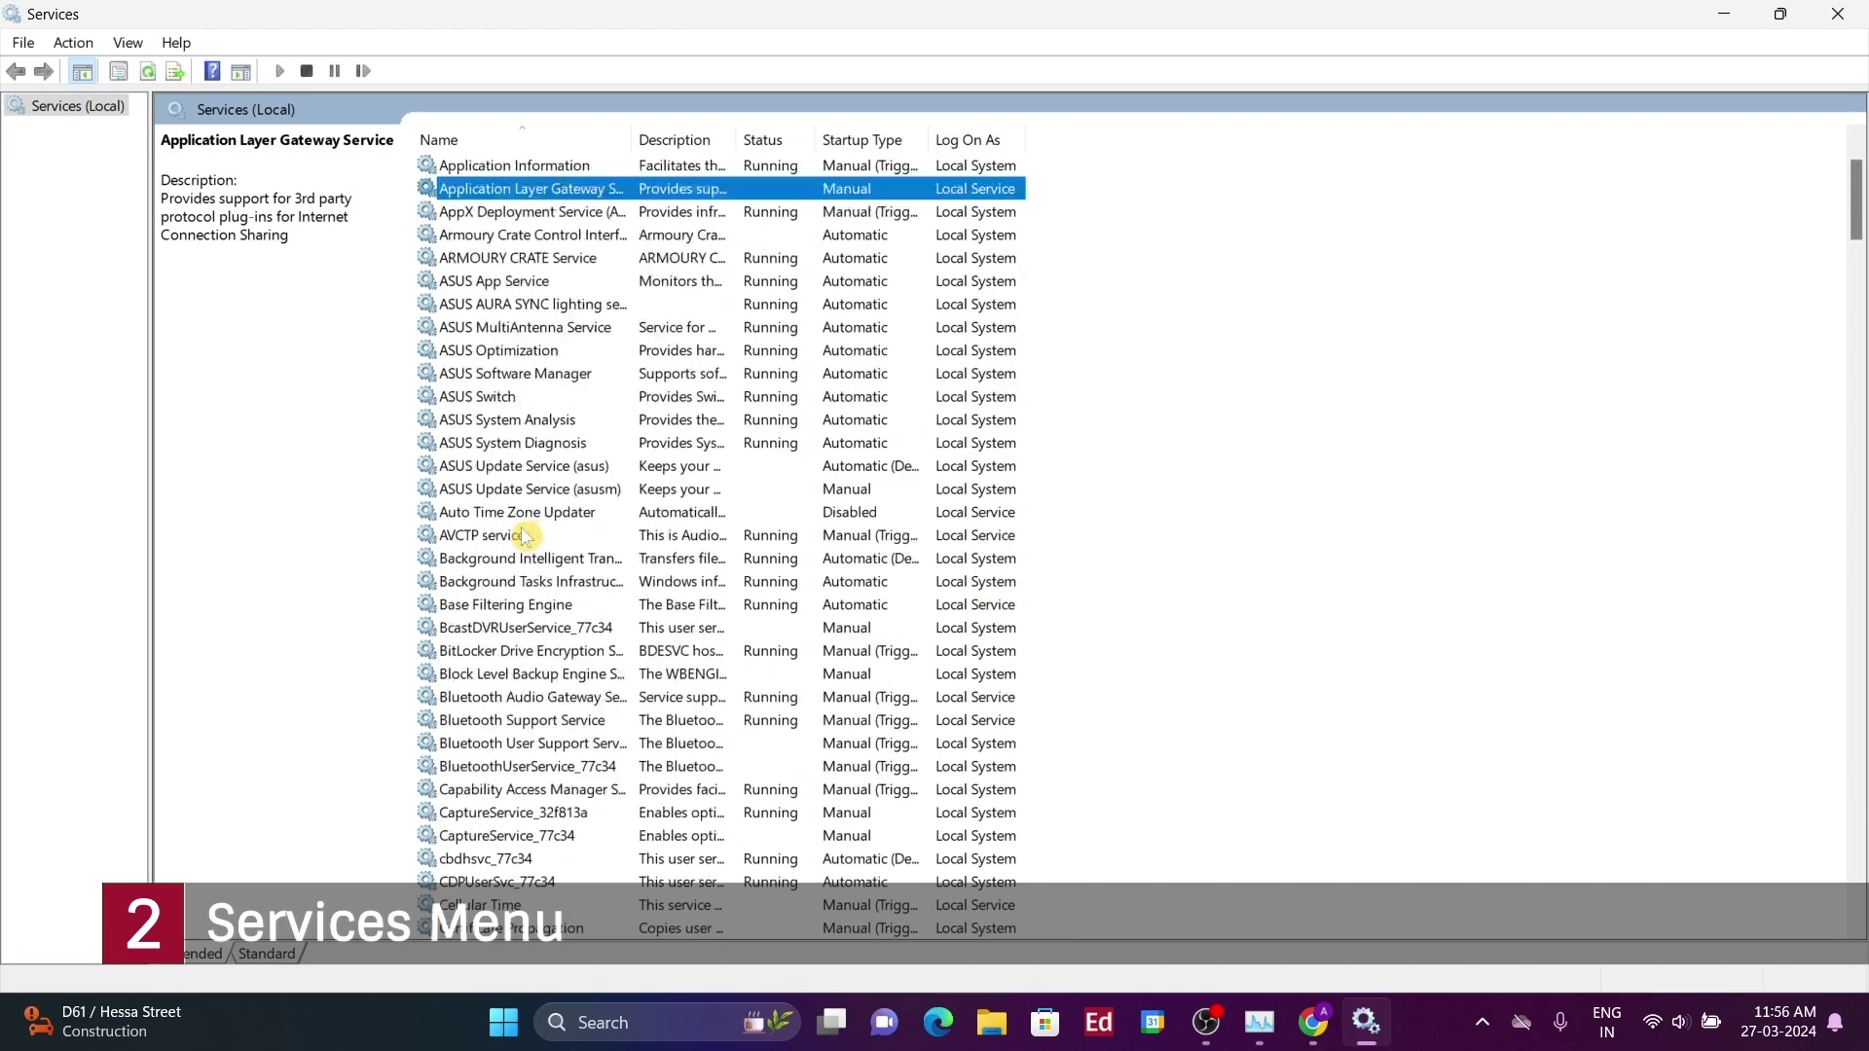
pyautogui.scroll(3, 521, 531)
pyautogui.click(526, 258)
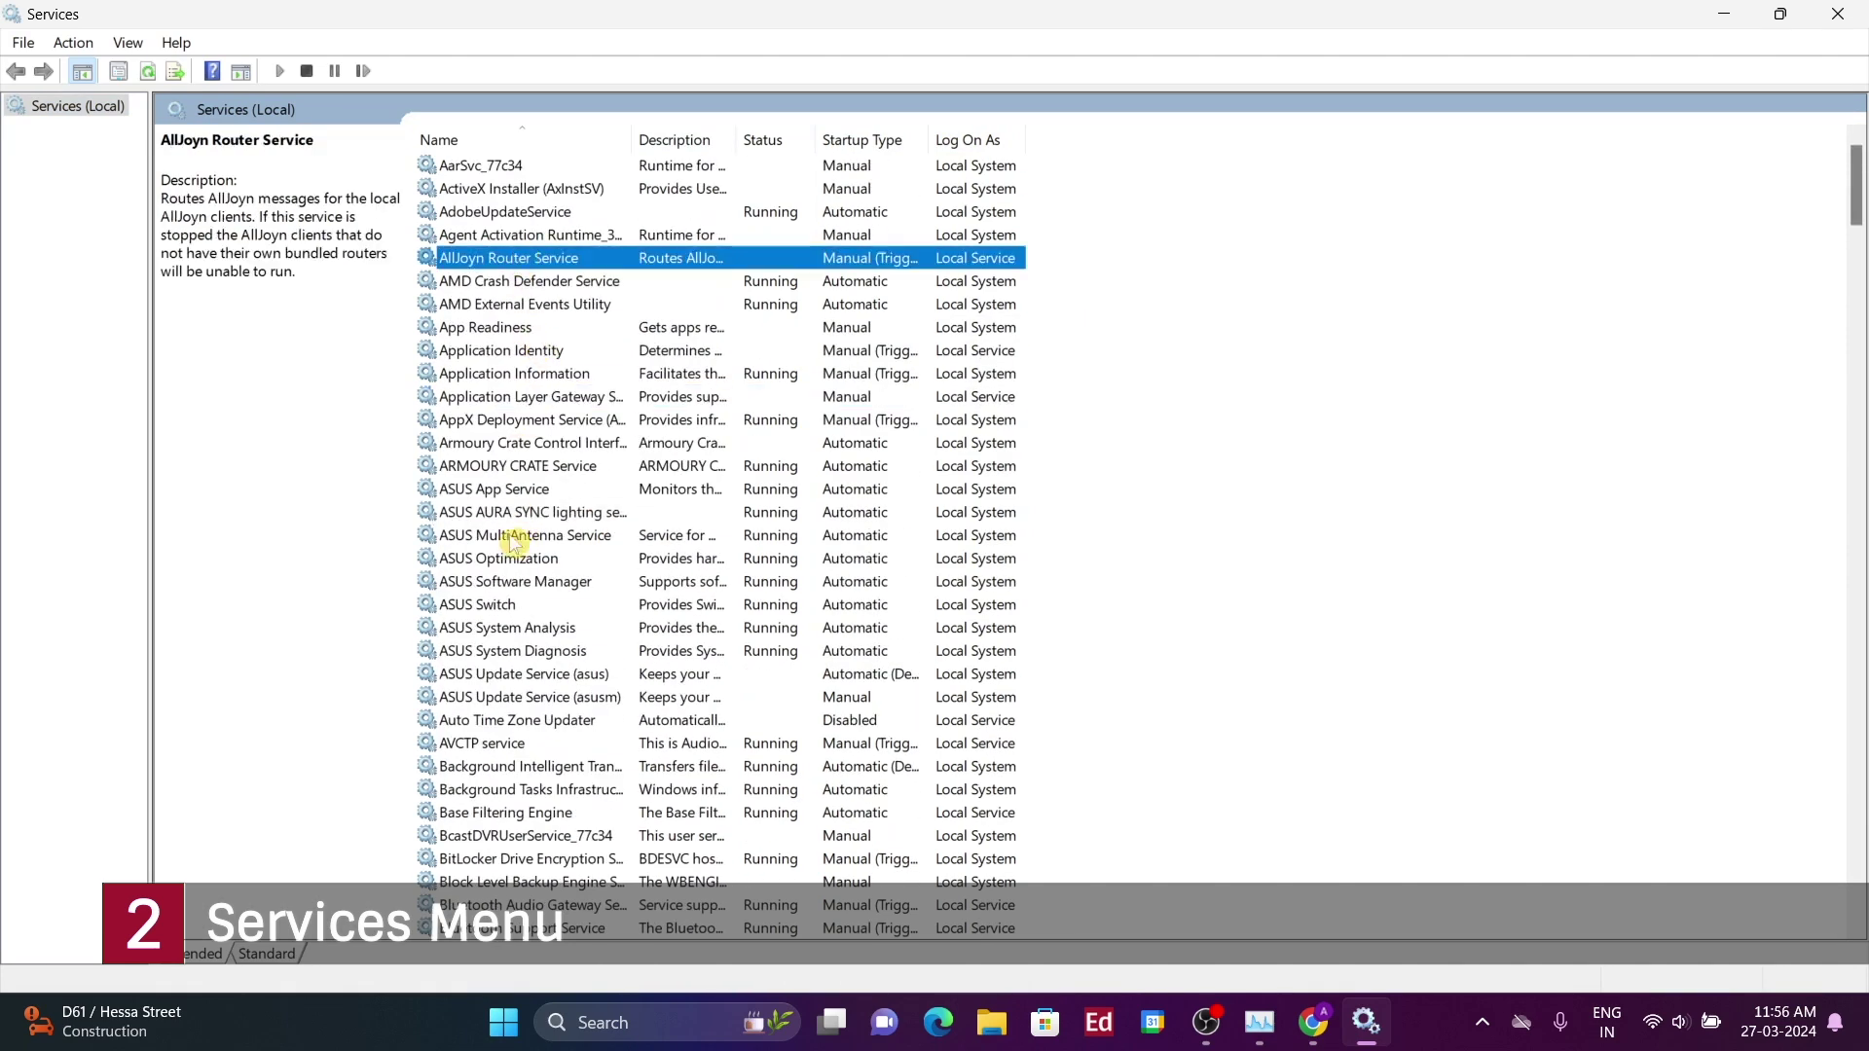
pyautogui.scroll(-7, 516, 550)
pyautogui.click(524, 582)
pyautogui.scroll(7, 549, 556)
pyautogui.click(1299, 338)
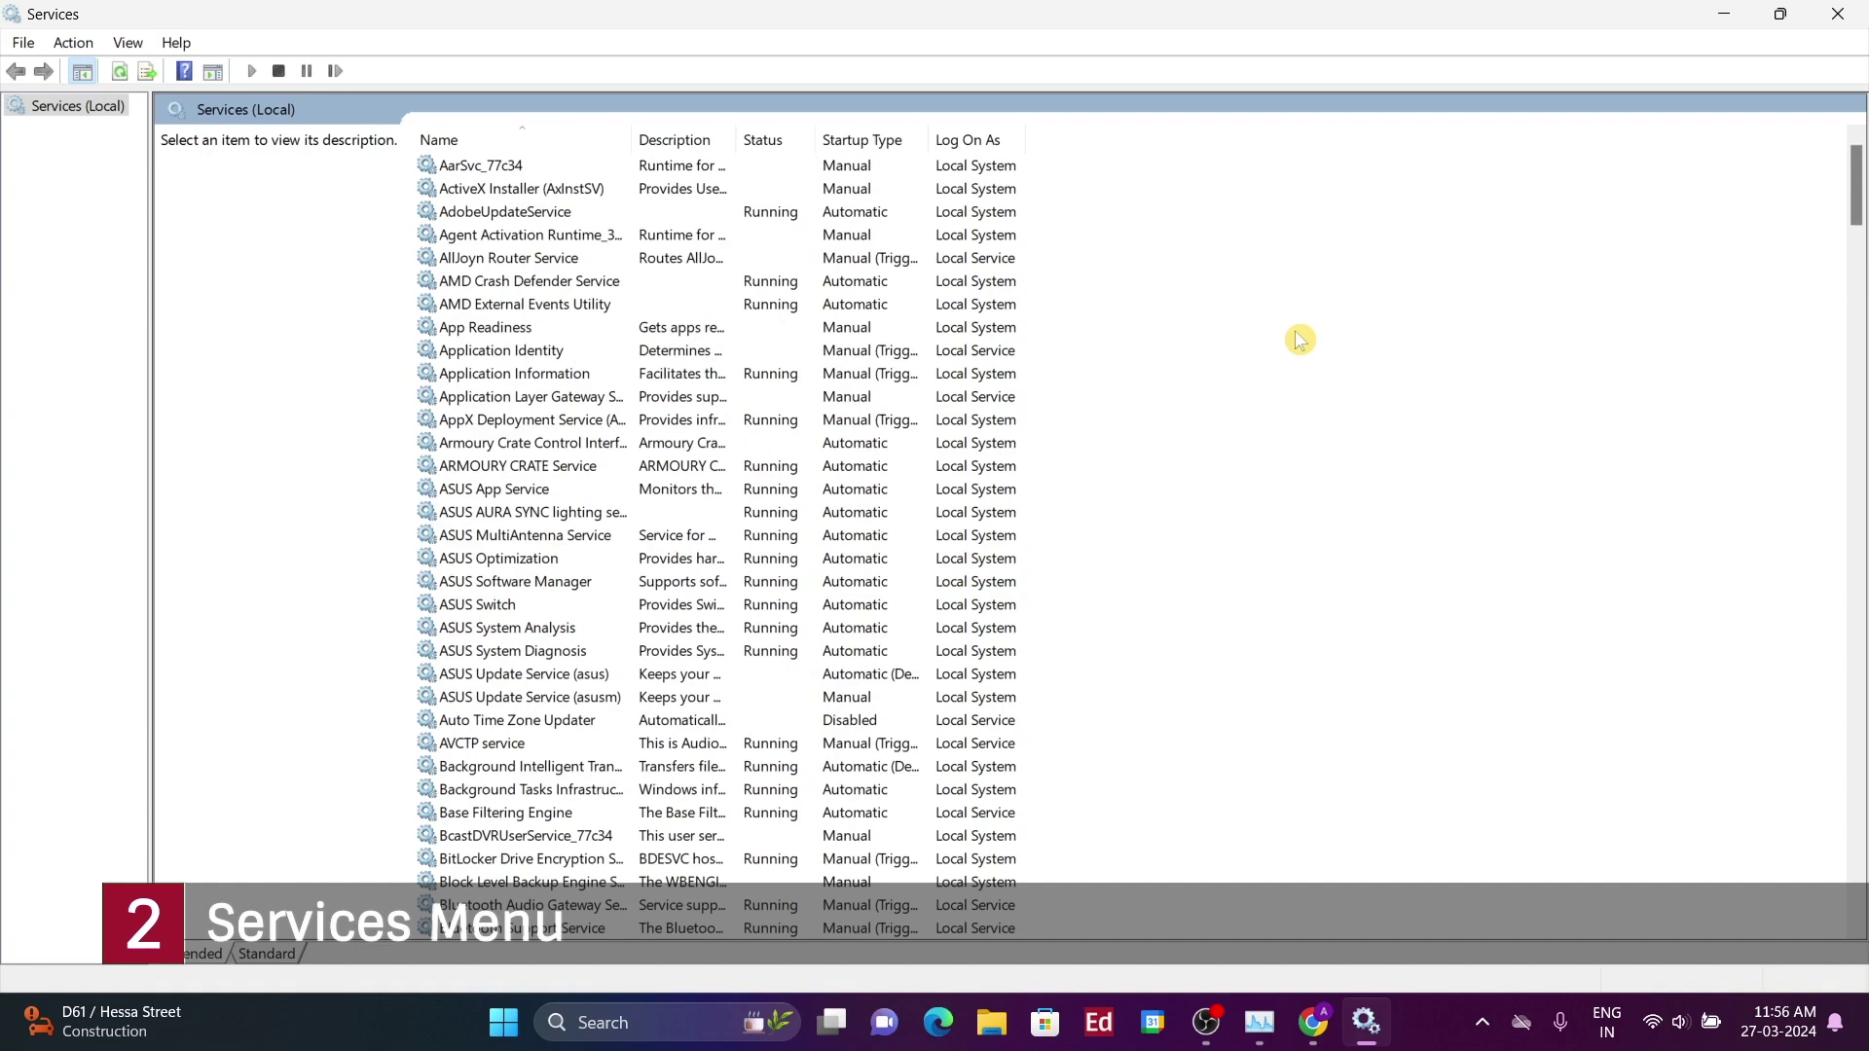
pyautogui.scroll(-4, 421, 535)
pyautogui.click(421, 535)
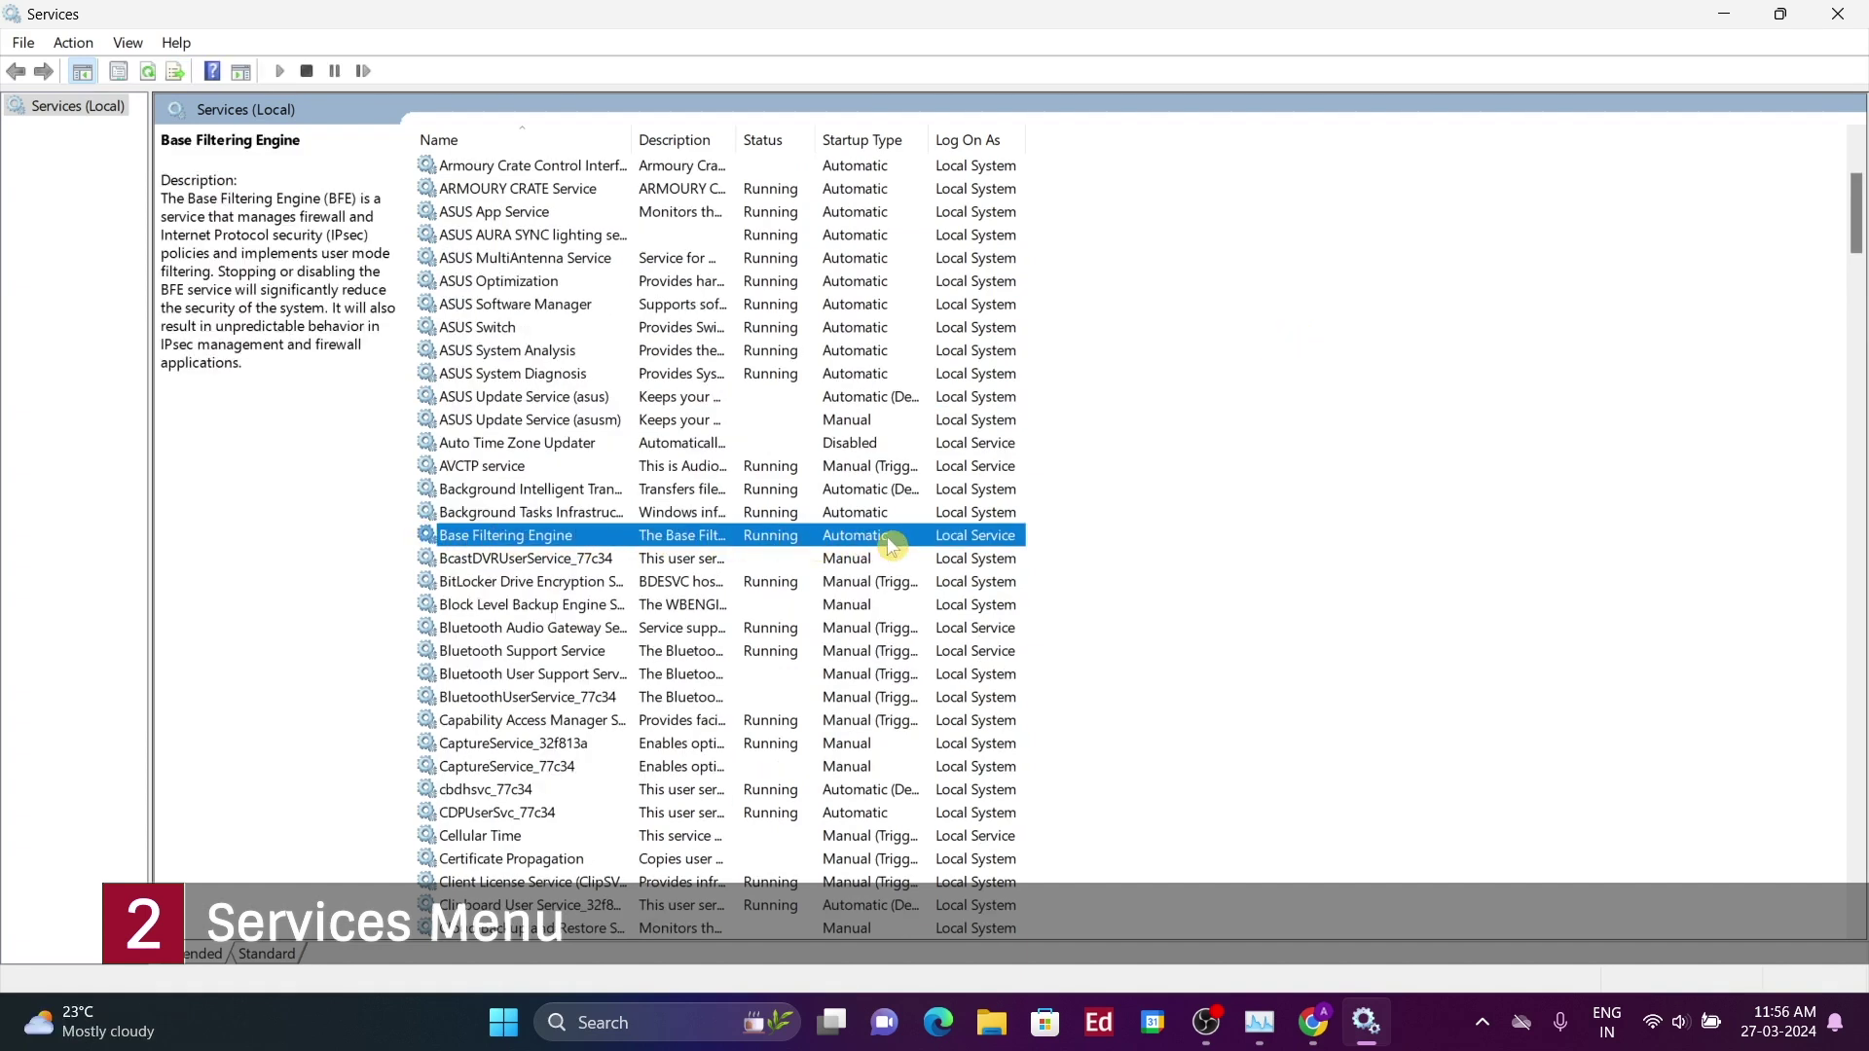
# - View Base Filtering Engine's properties and cancel without changes
pyautogui.rightClick(518, 545)
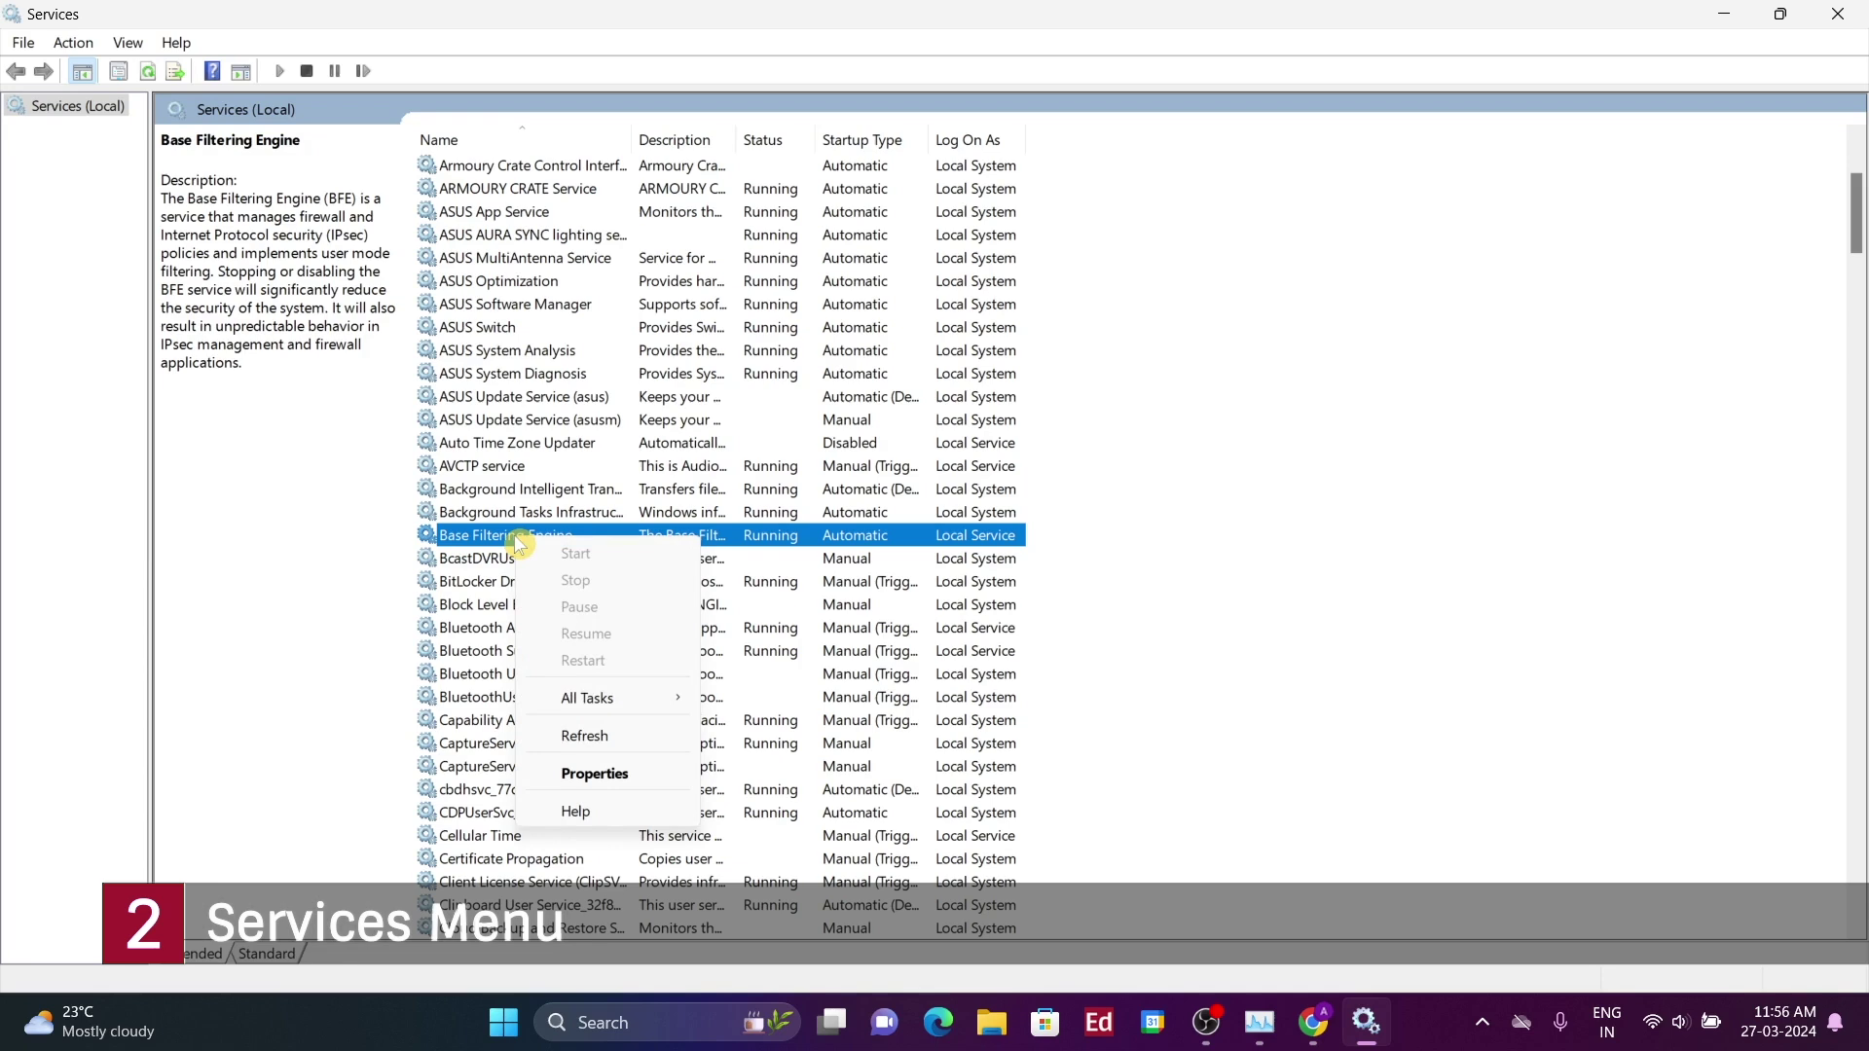
pyautogui.click(594, 772)
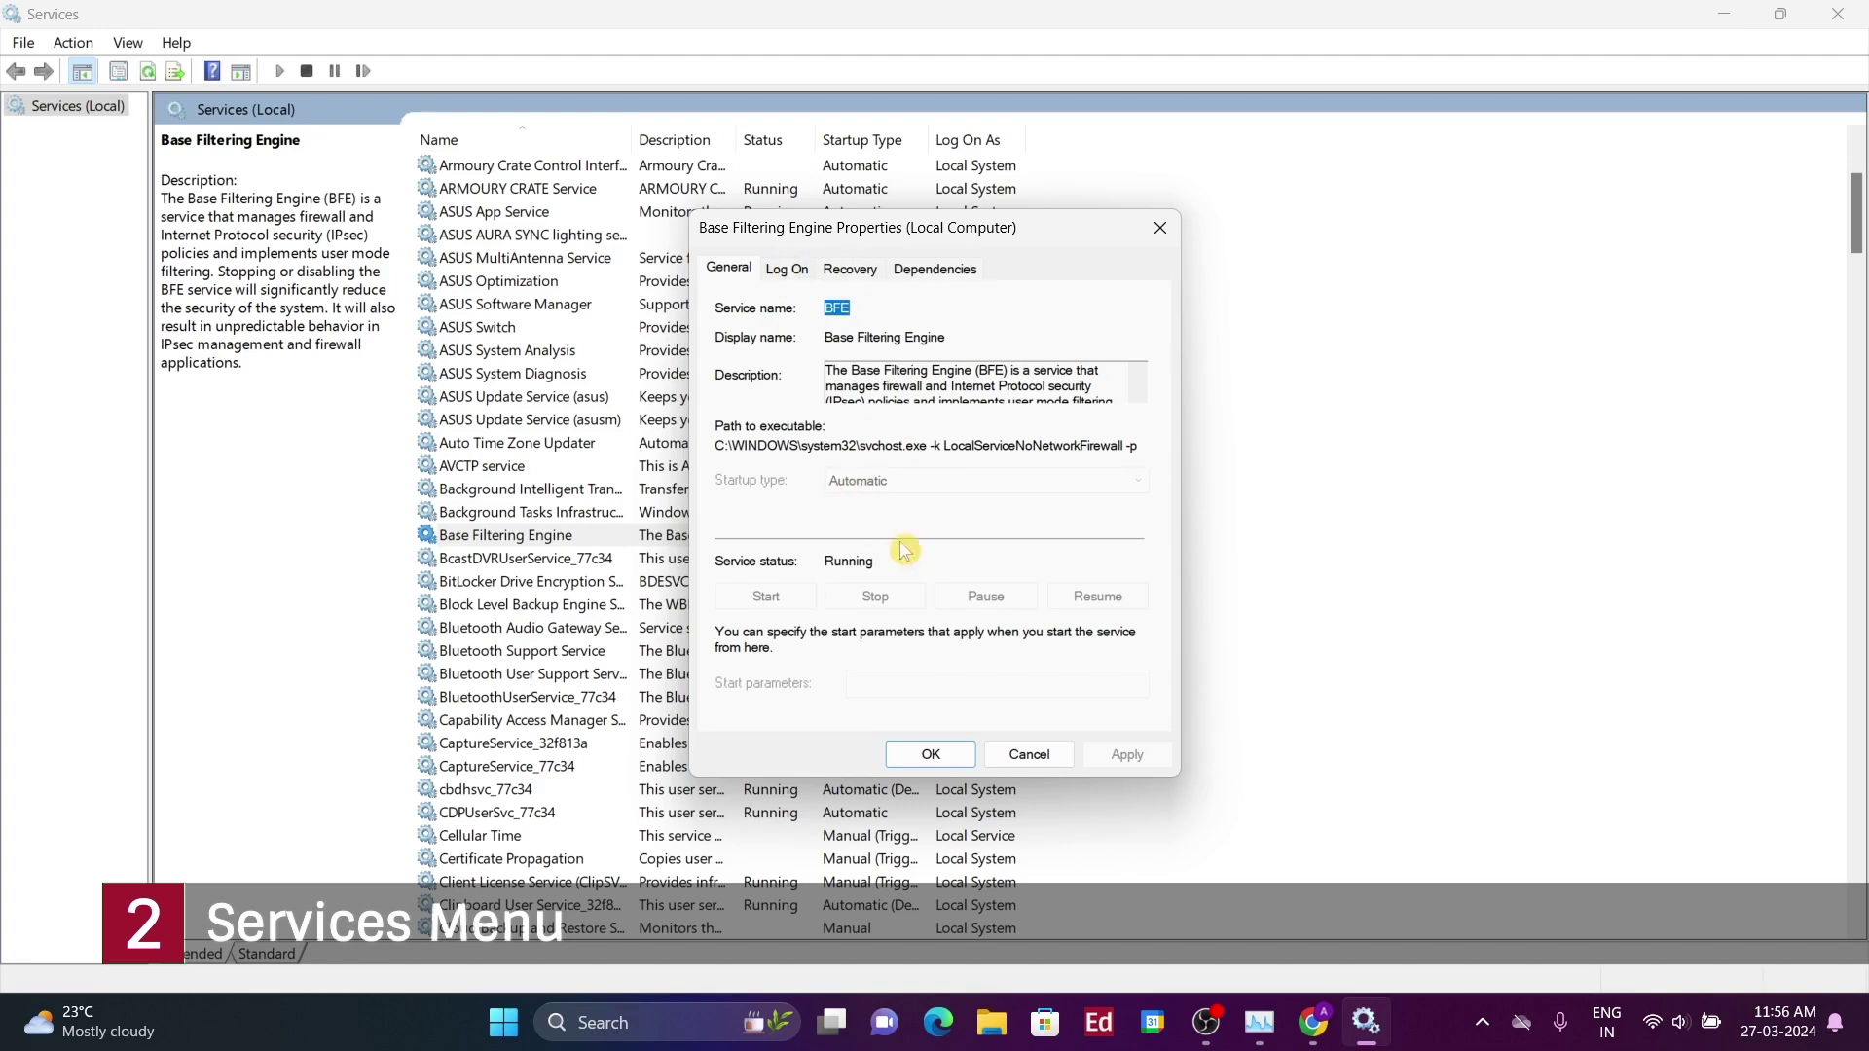
pyautogui.click(735, 269)
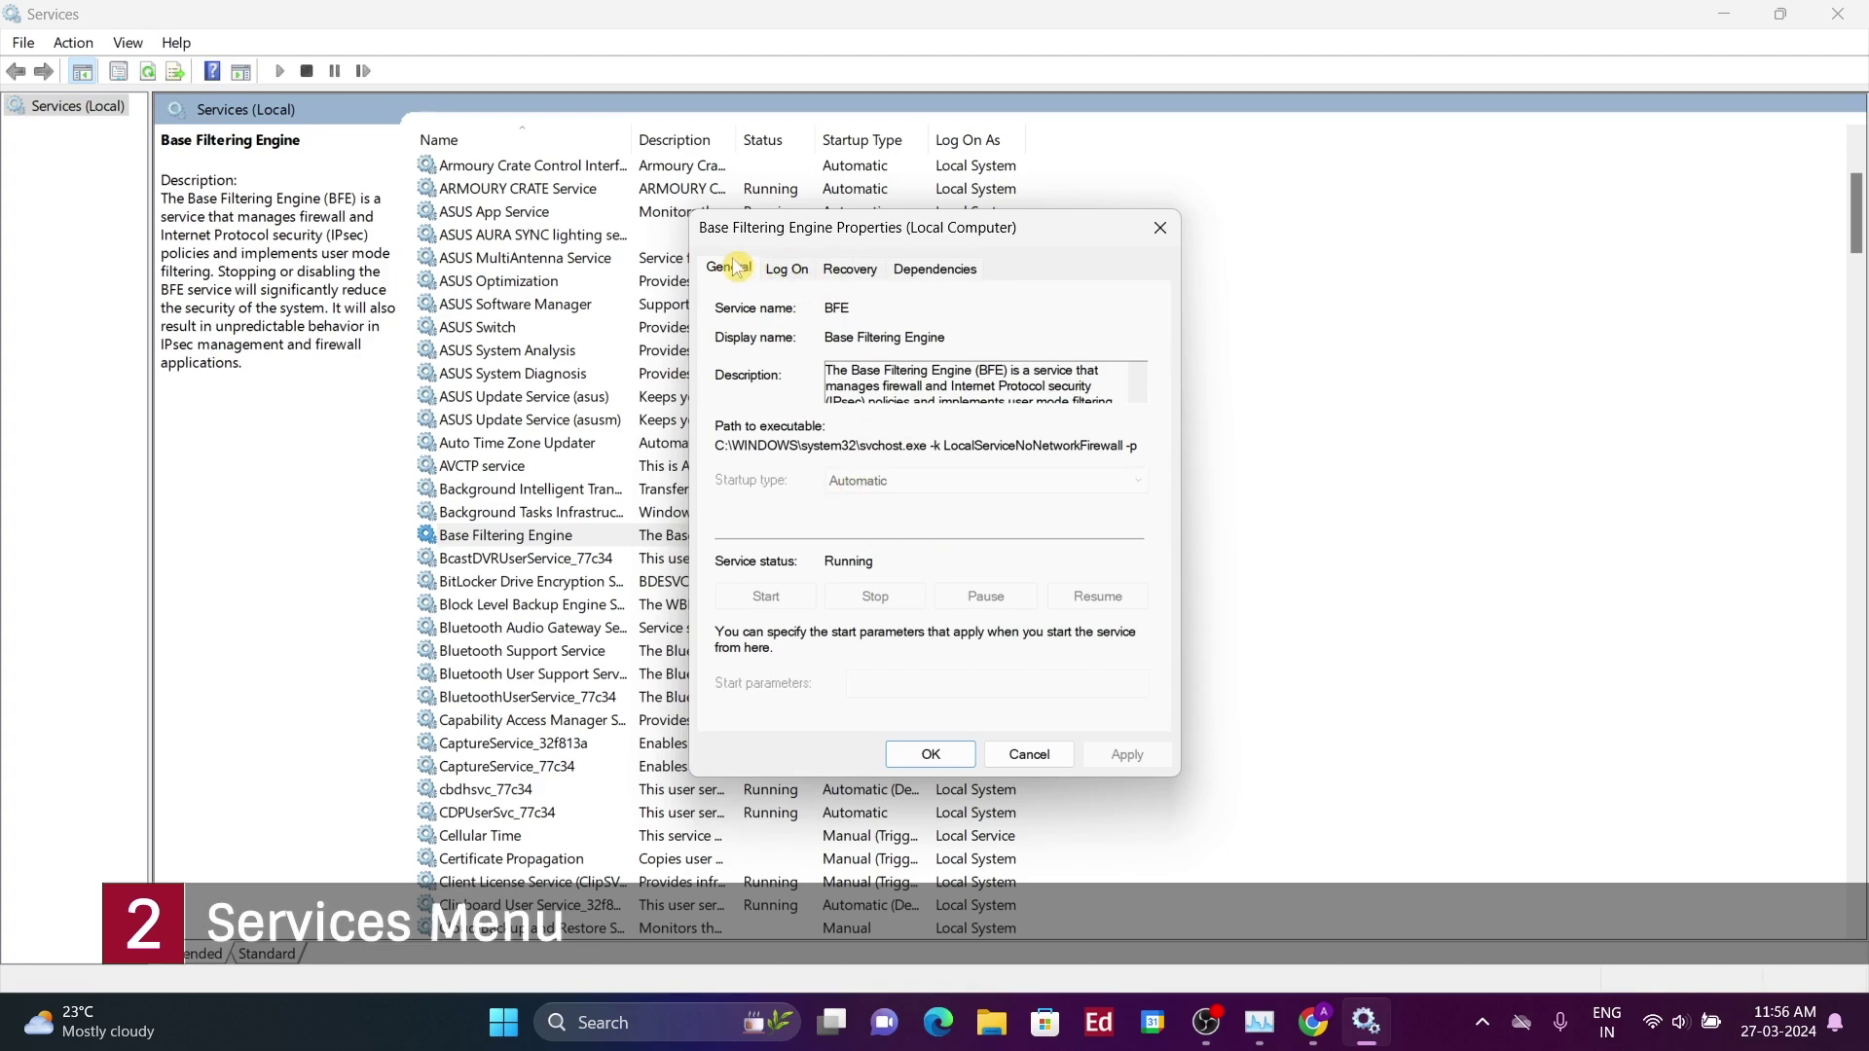
pyautogui.click(1061, 756)
# - View CoreMessaging's properties and cancel without changes
pyautogui.scroll(-5, 1287, 524)
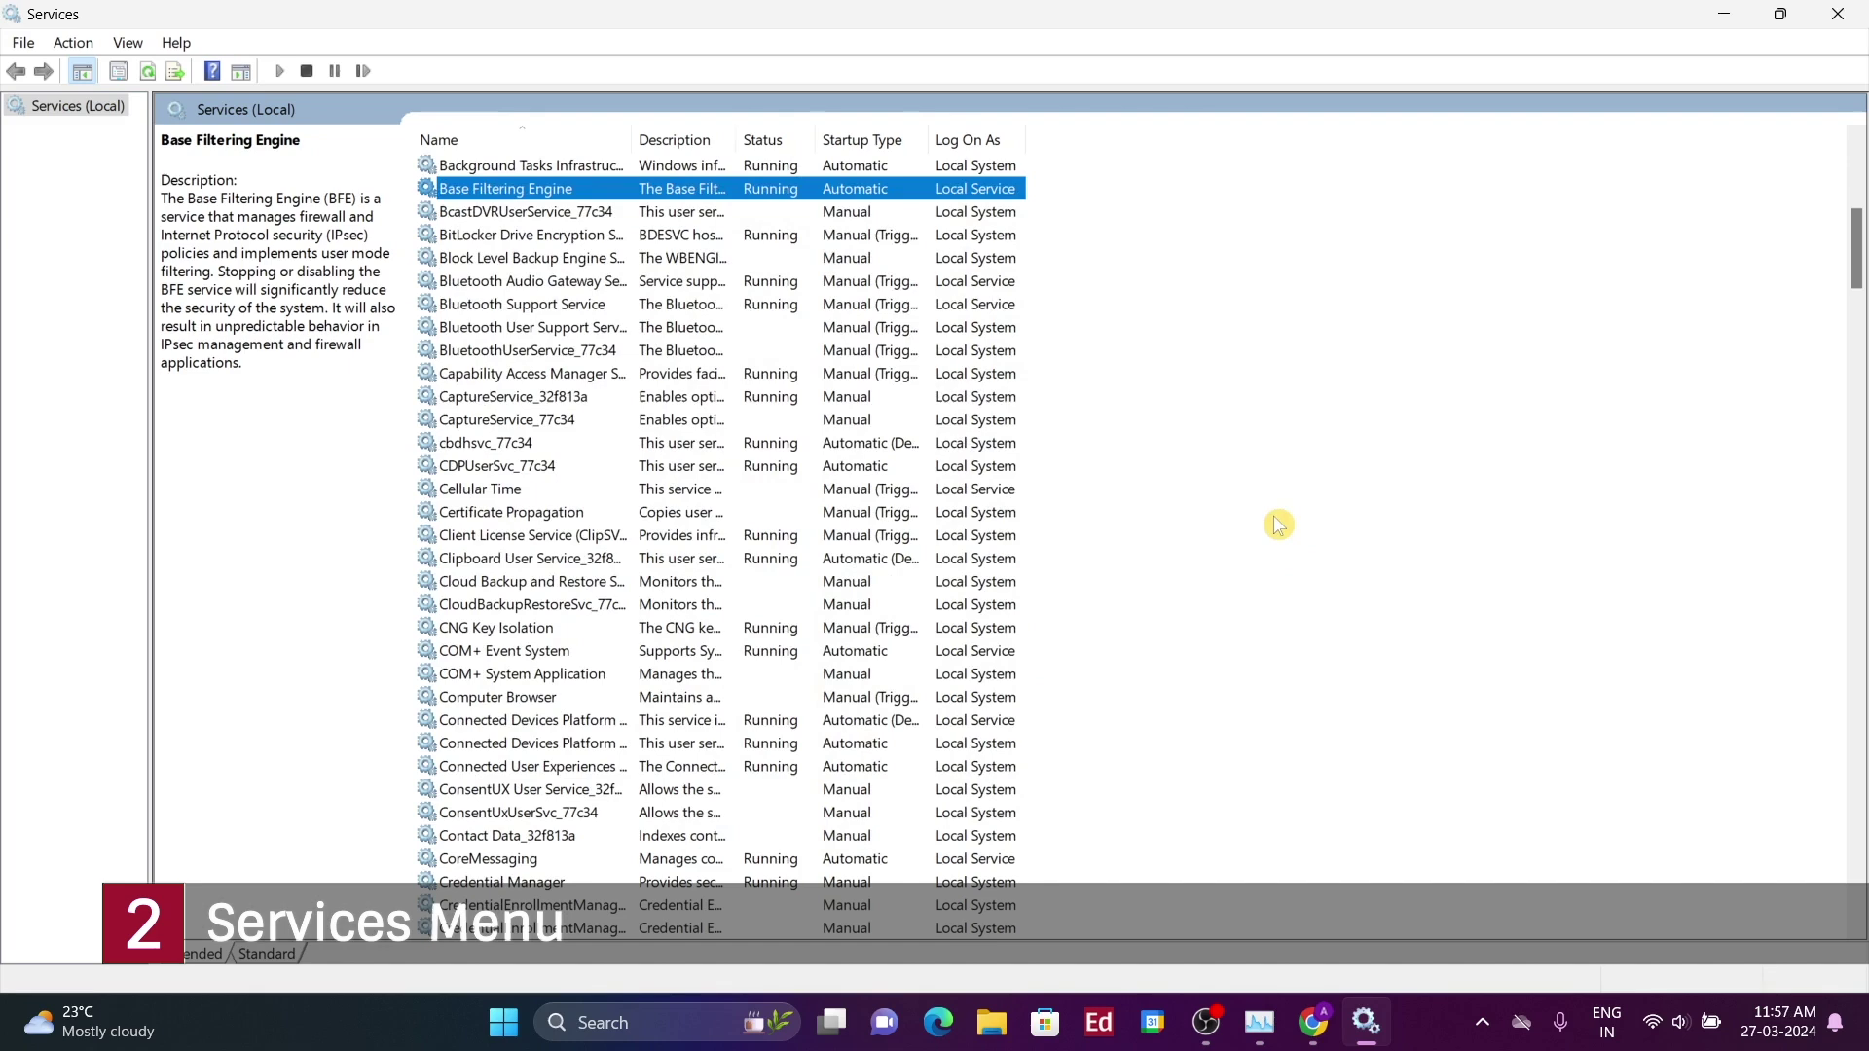
pyautogui.scroll(-4, 1152, 469)
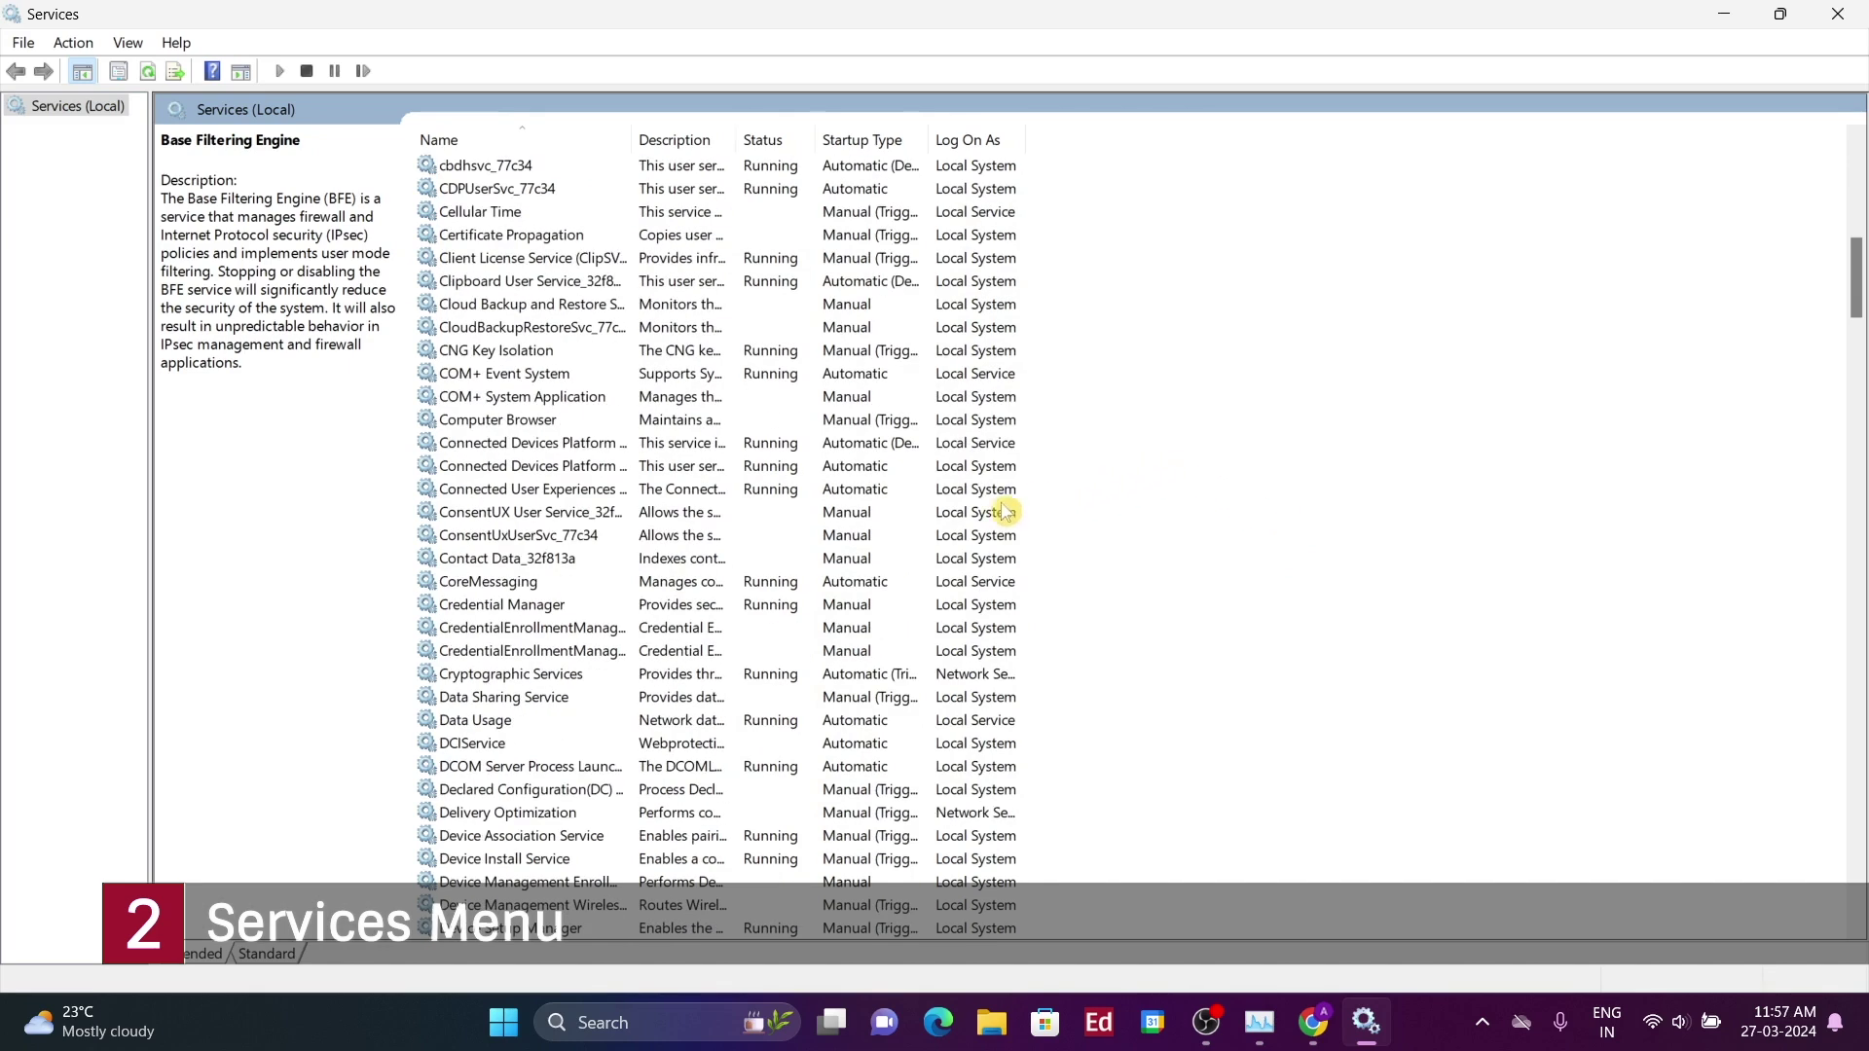
pyautogui.rightClick(539, 589)
pyautogui.click(666, 814)
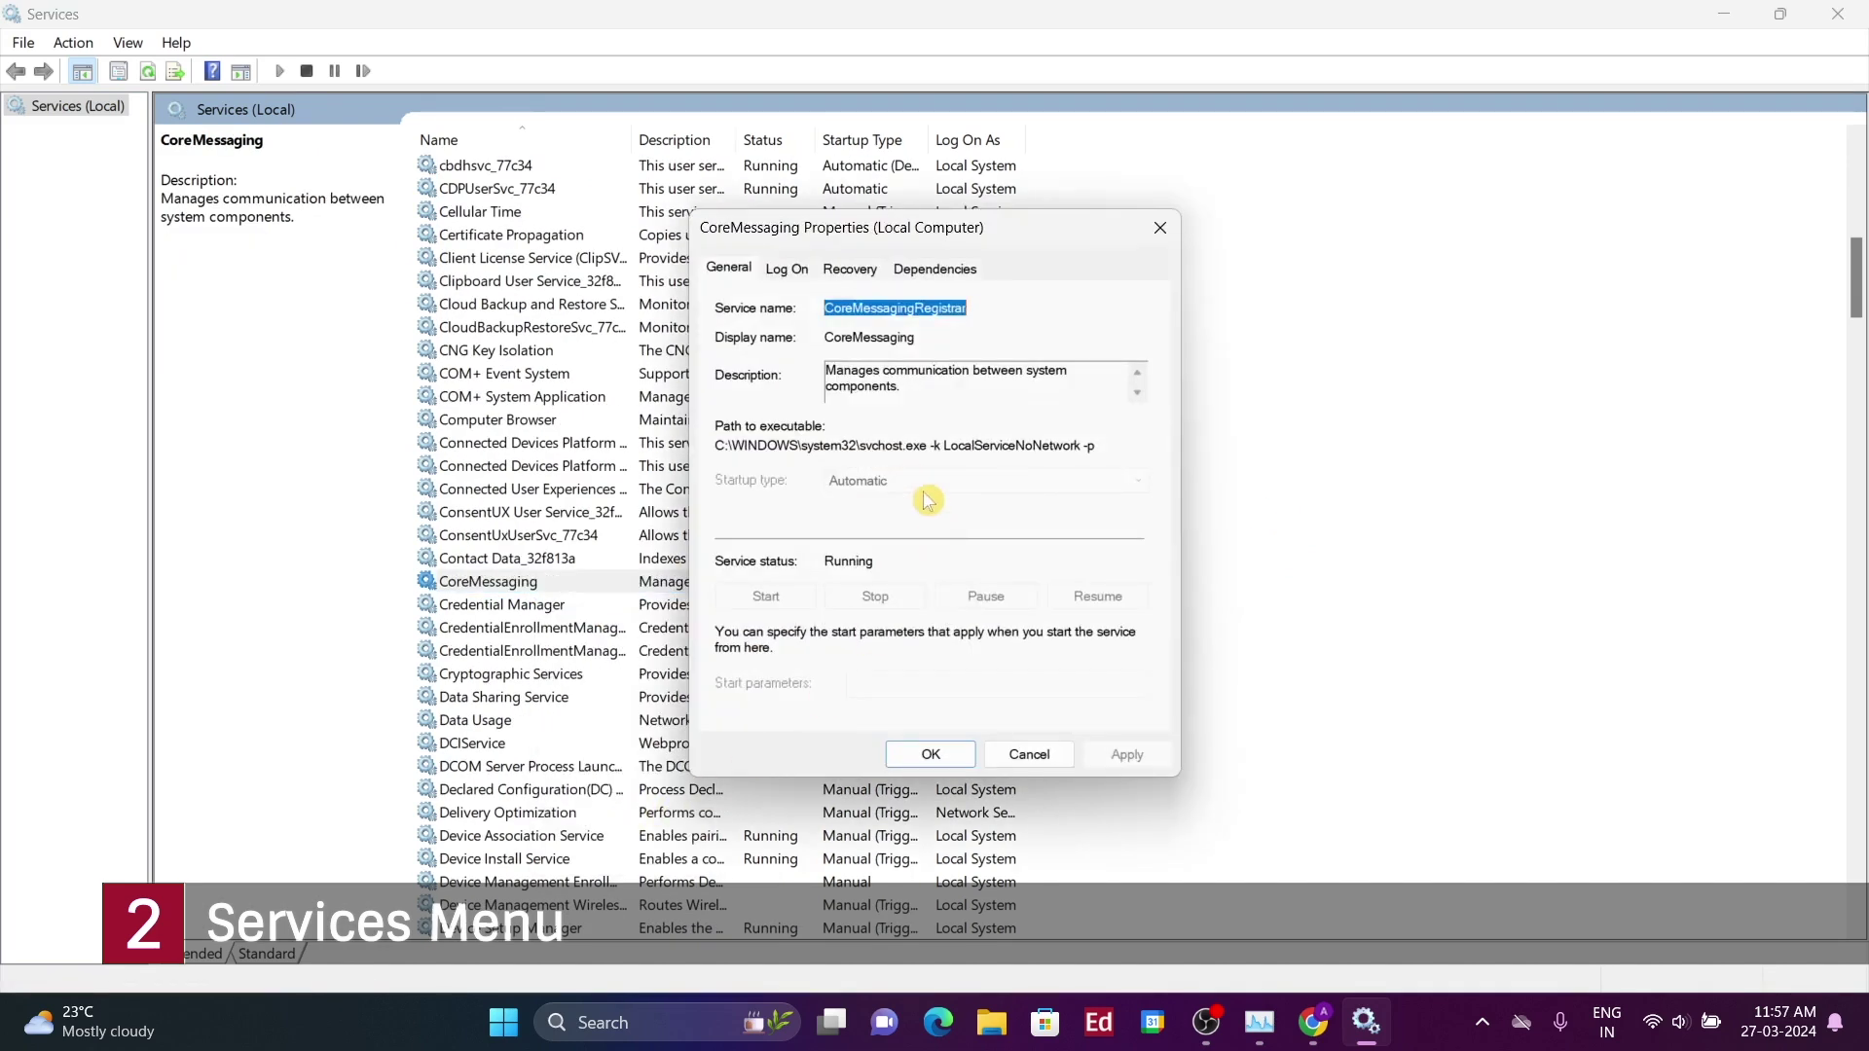
pyautogui.click(1046, 755)
pyautogui.scroll(15, 1757, 571)
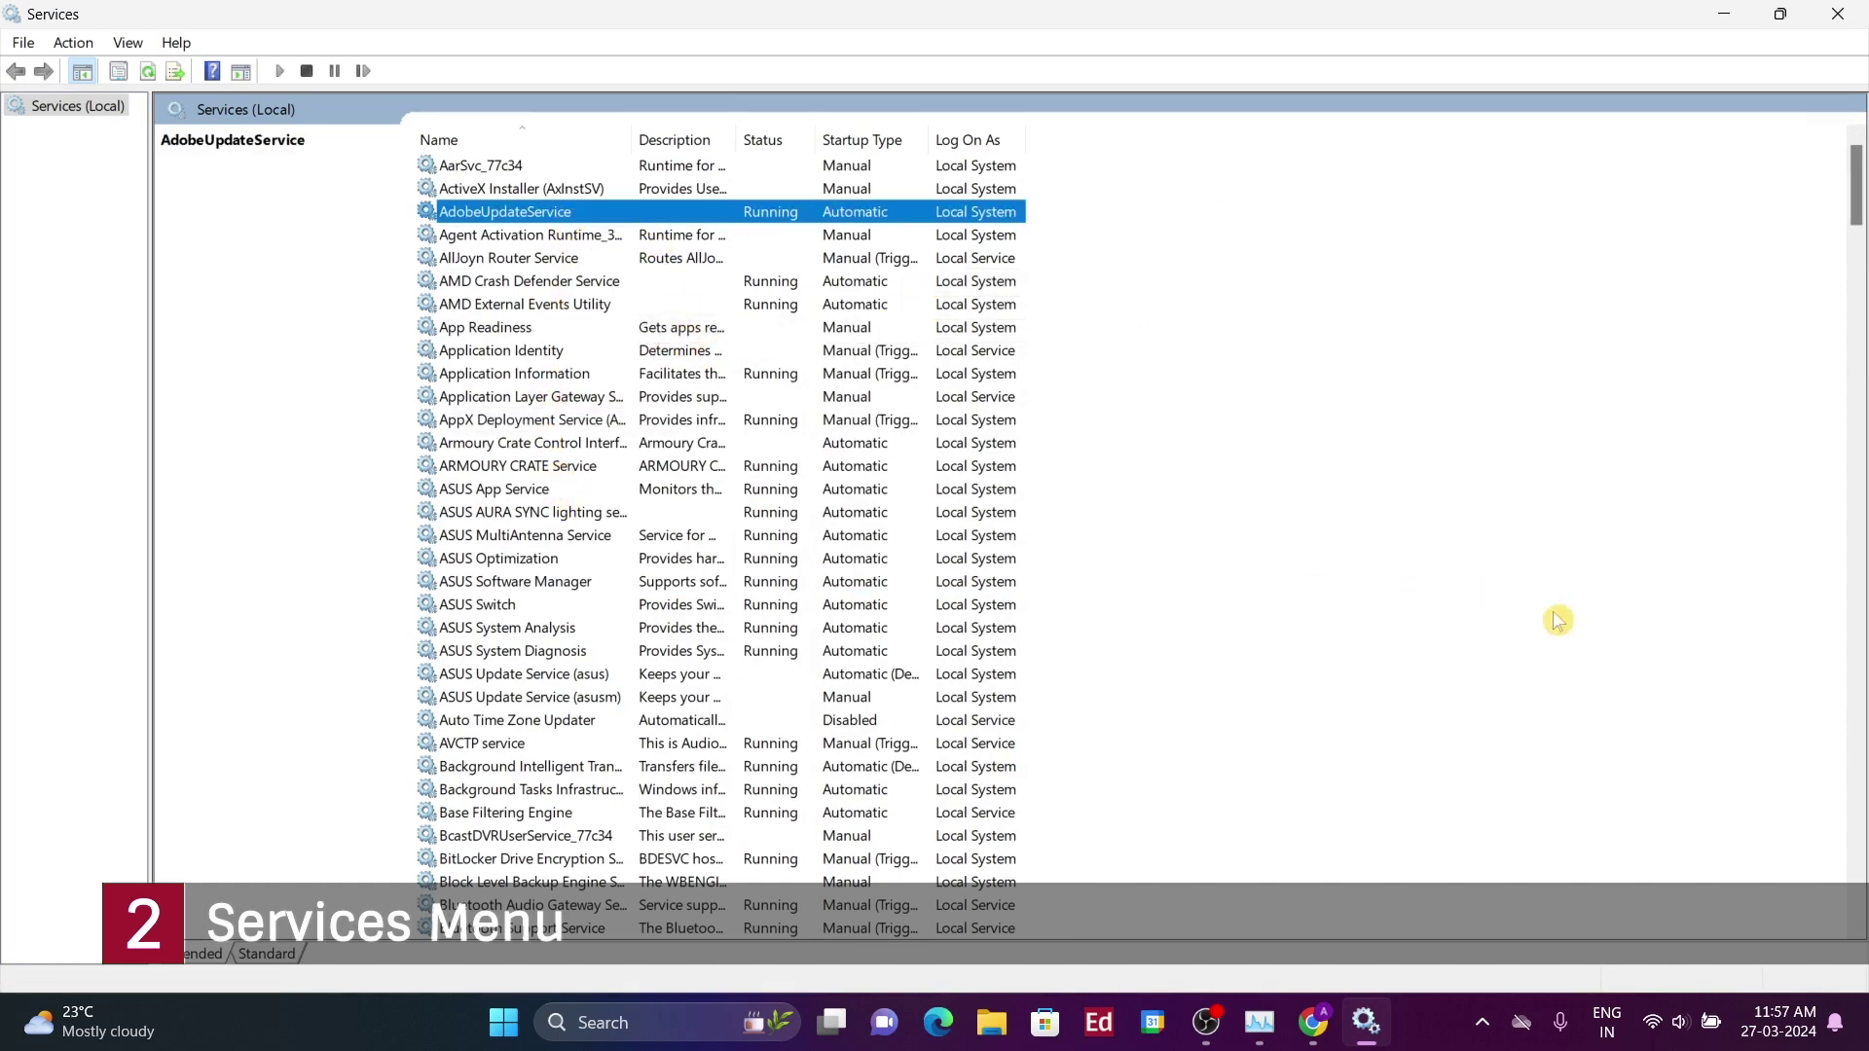
# - Look through System Configuration's Startup, General, Boot, Services and Tools tabs
pyautogui.scroll(-3, 1557, 620)
pyautogui.moveTo(1844, 671); pyautogui.dragTo(1796, 800)
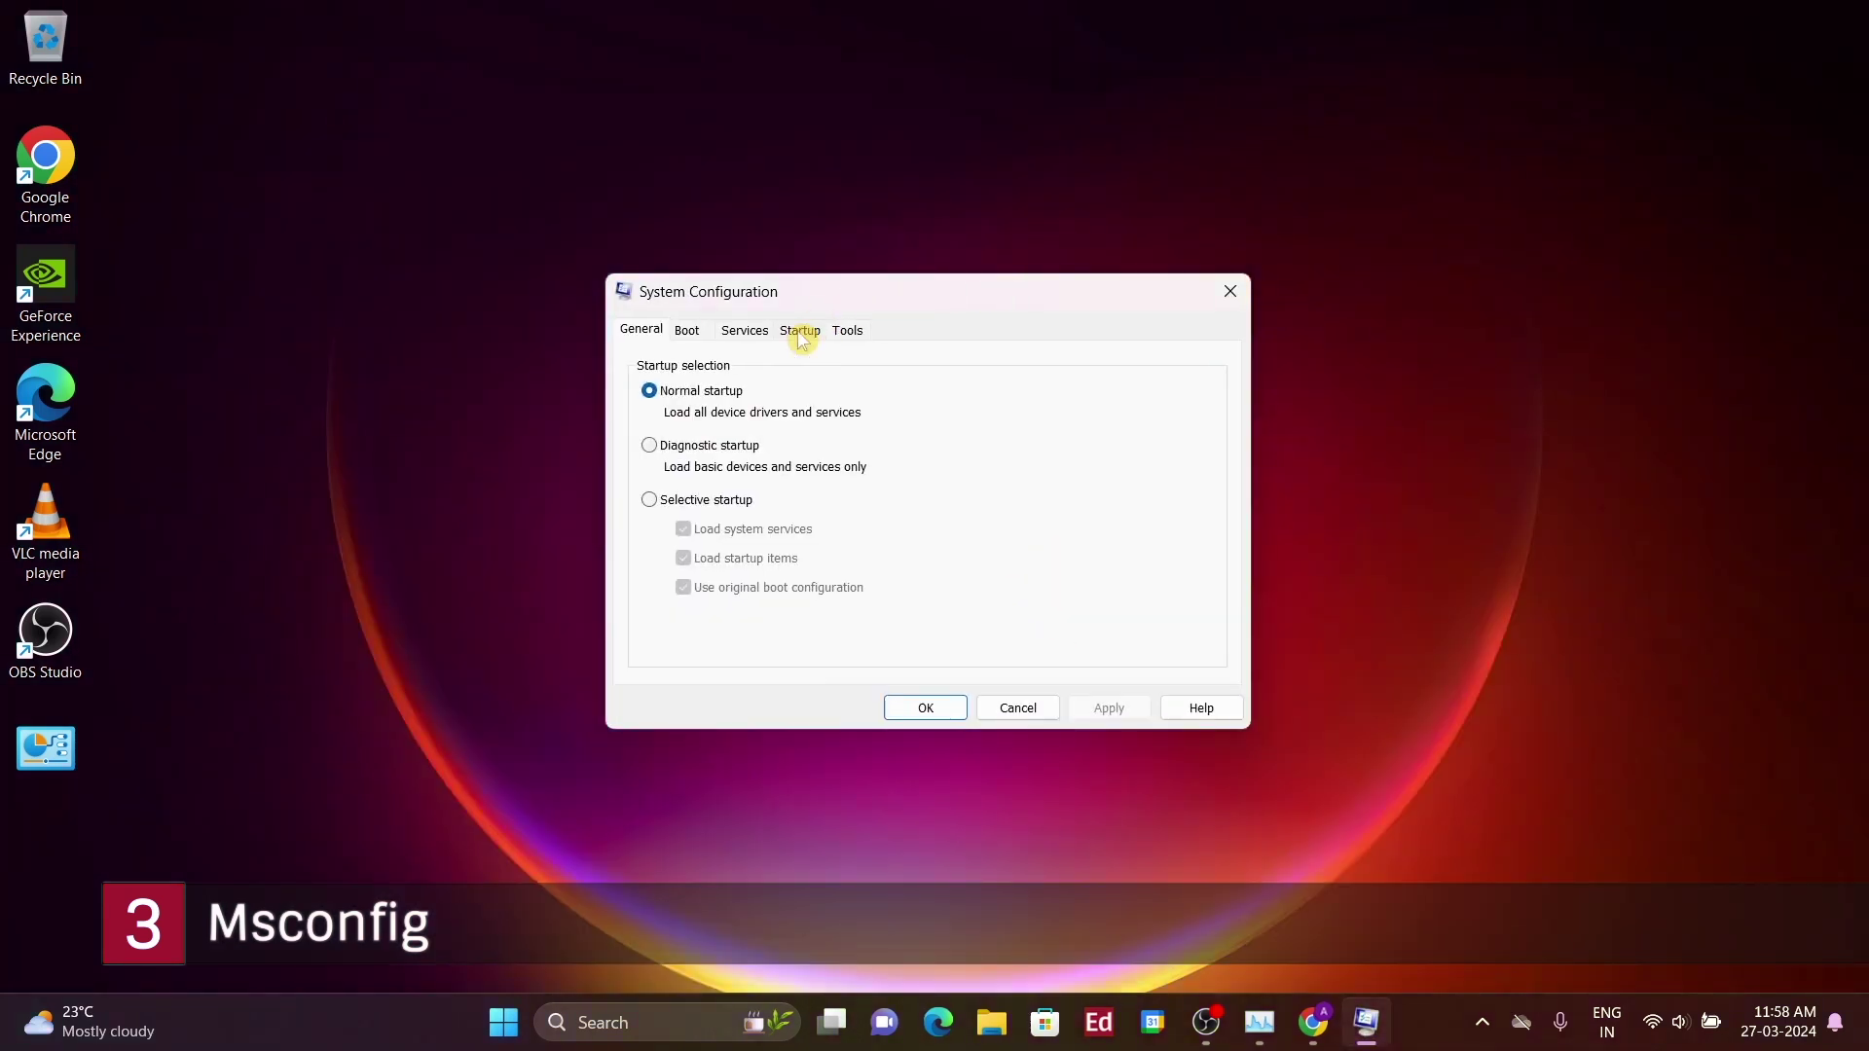
pyautogui.click(800, 331)
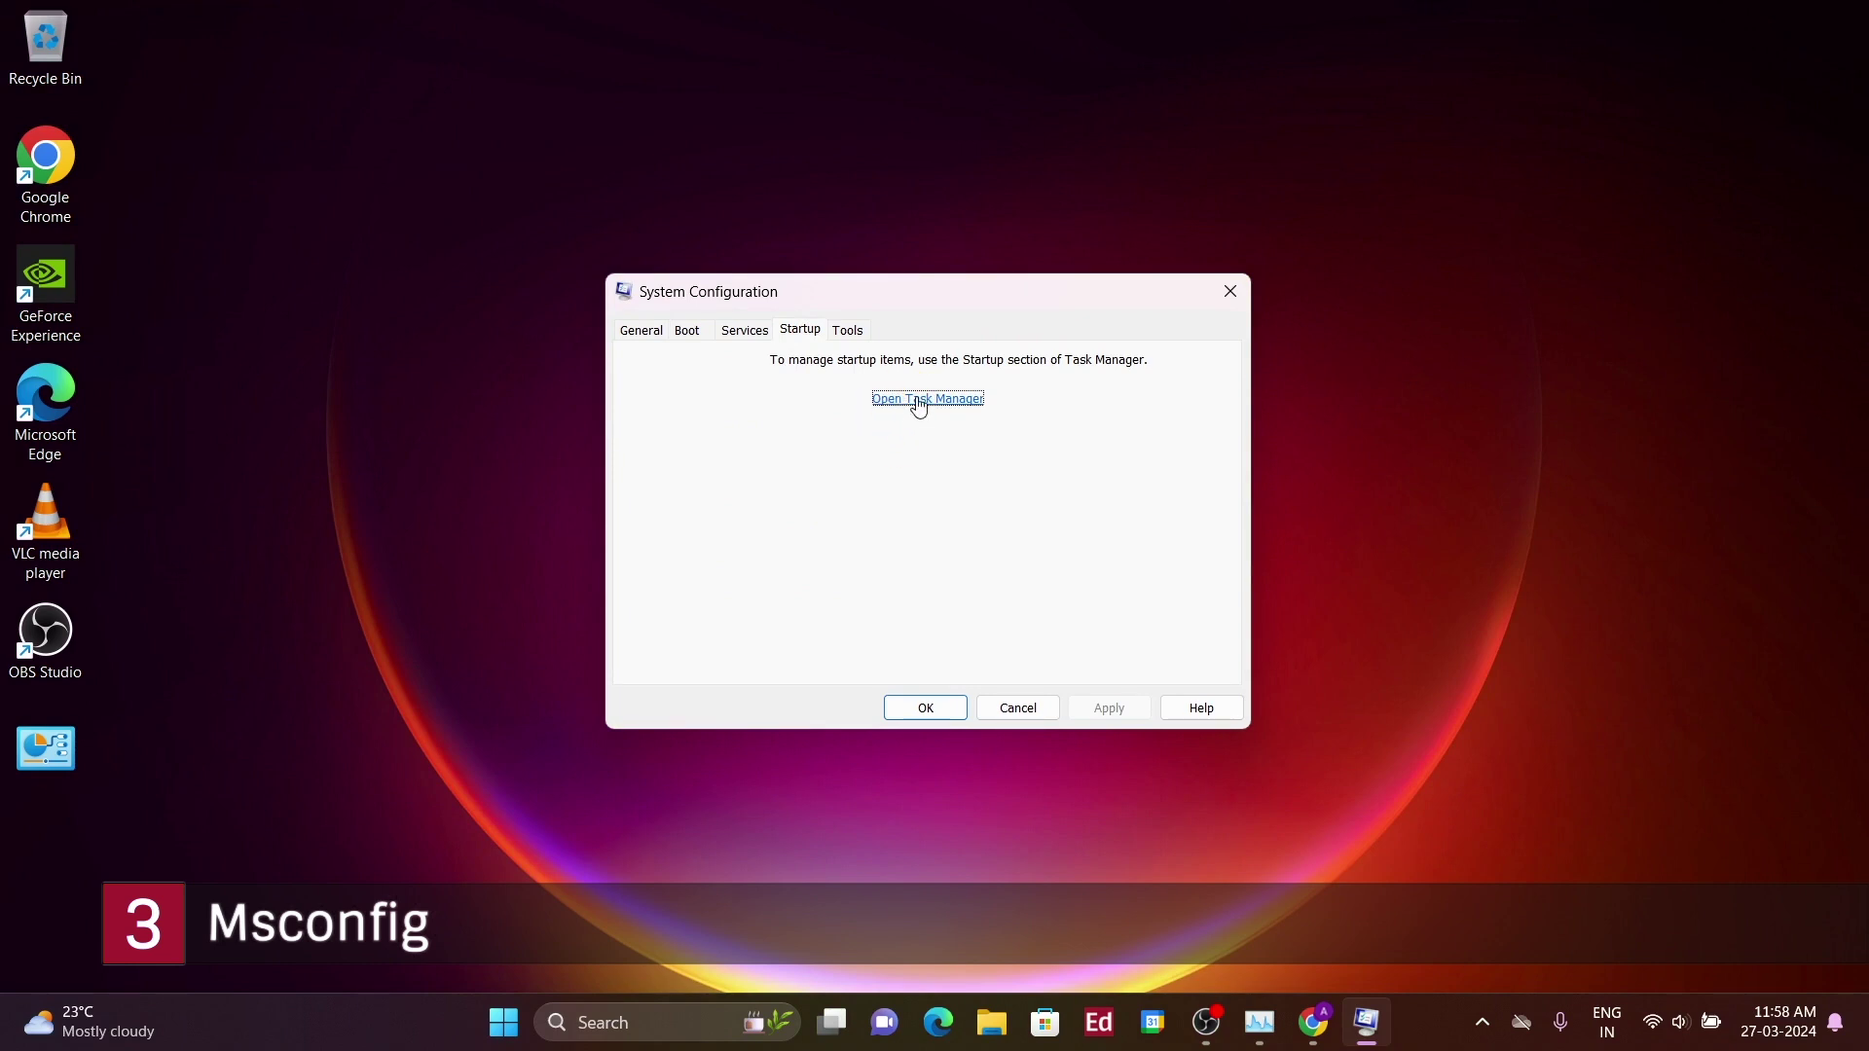
pyautogui.click(642, 331)
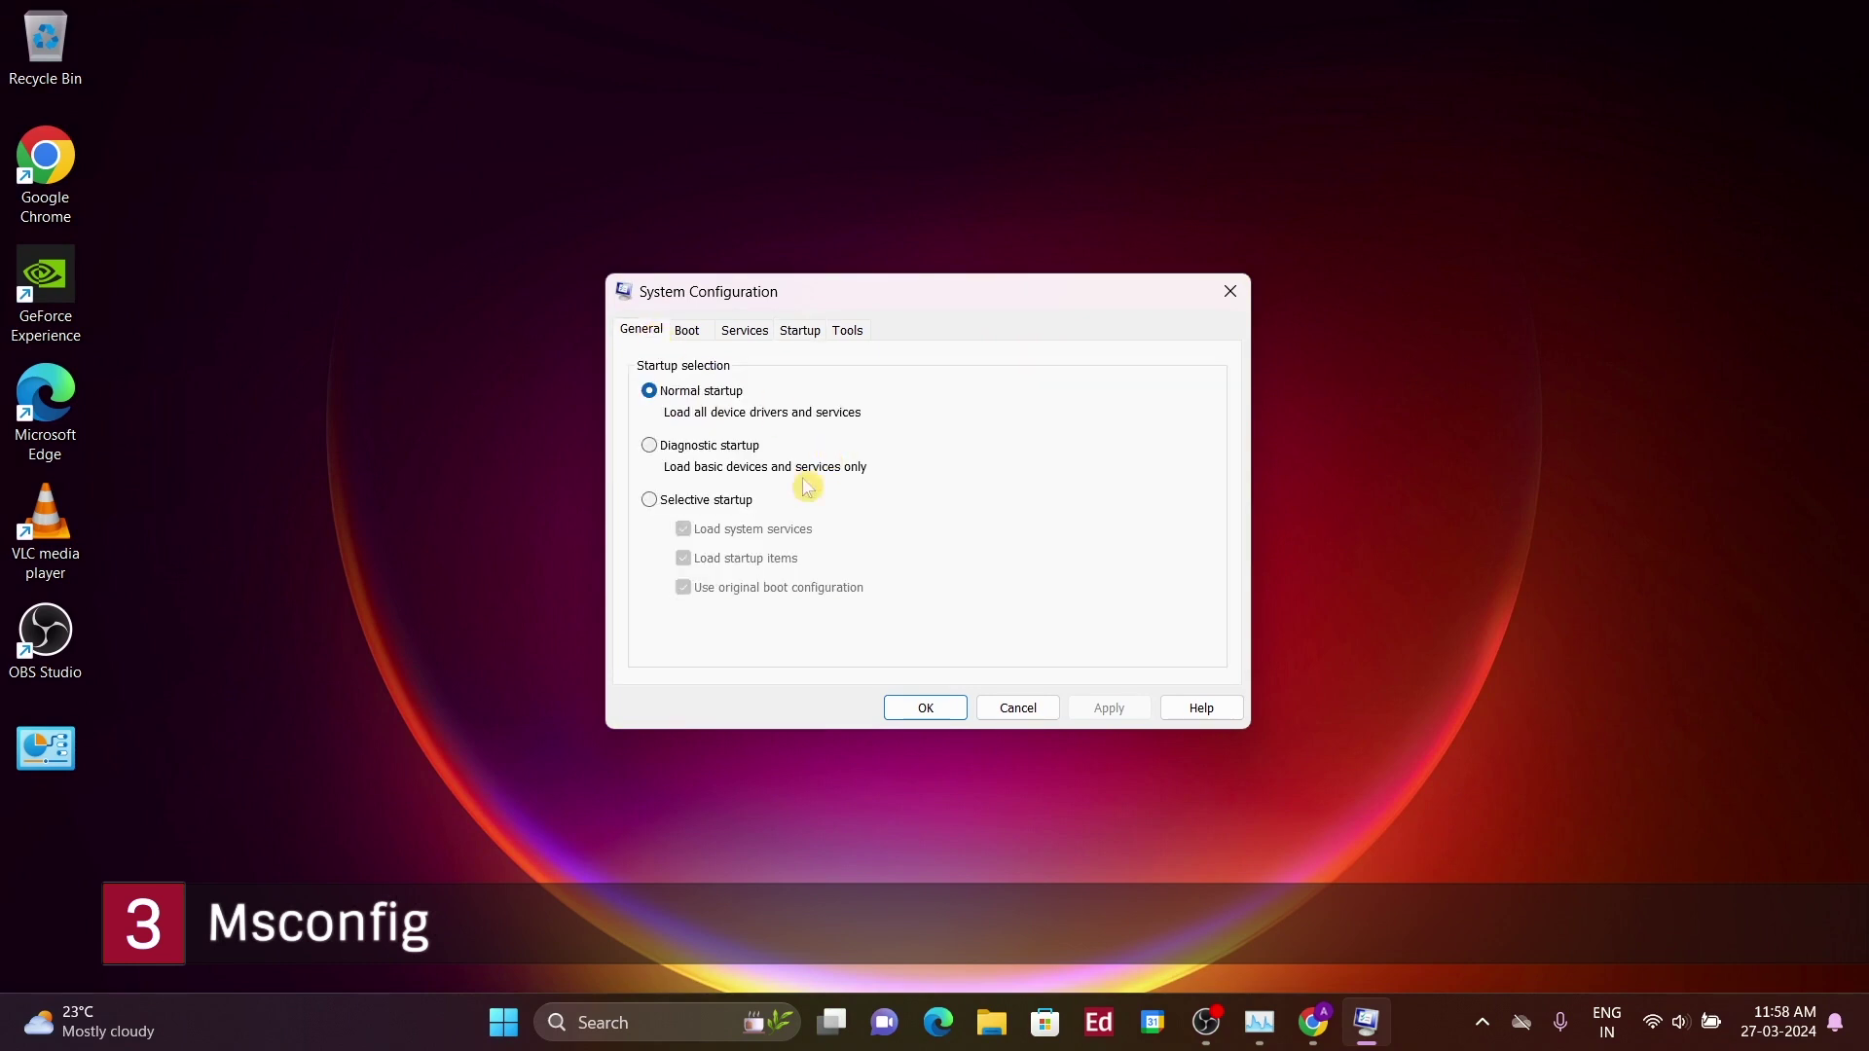
pyautogui.click(693, 332)
pyautogui.click(745, 331)
pyautogui.click(848, 331)
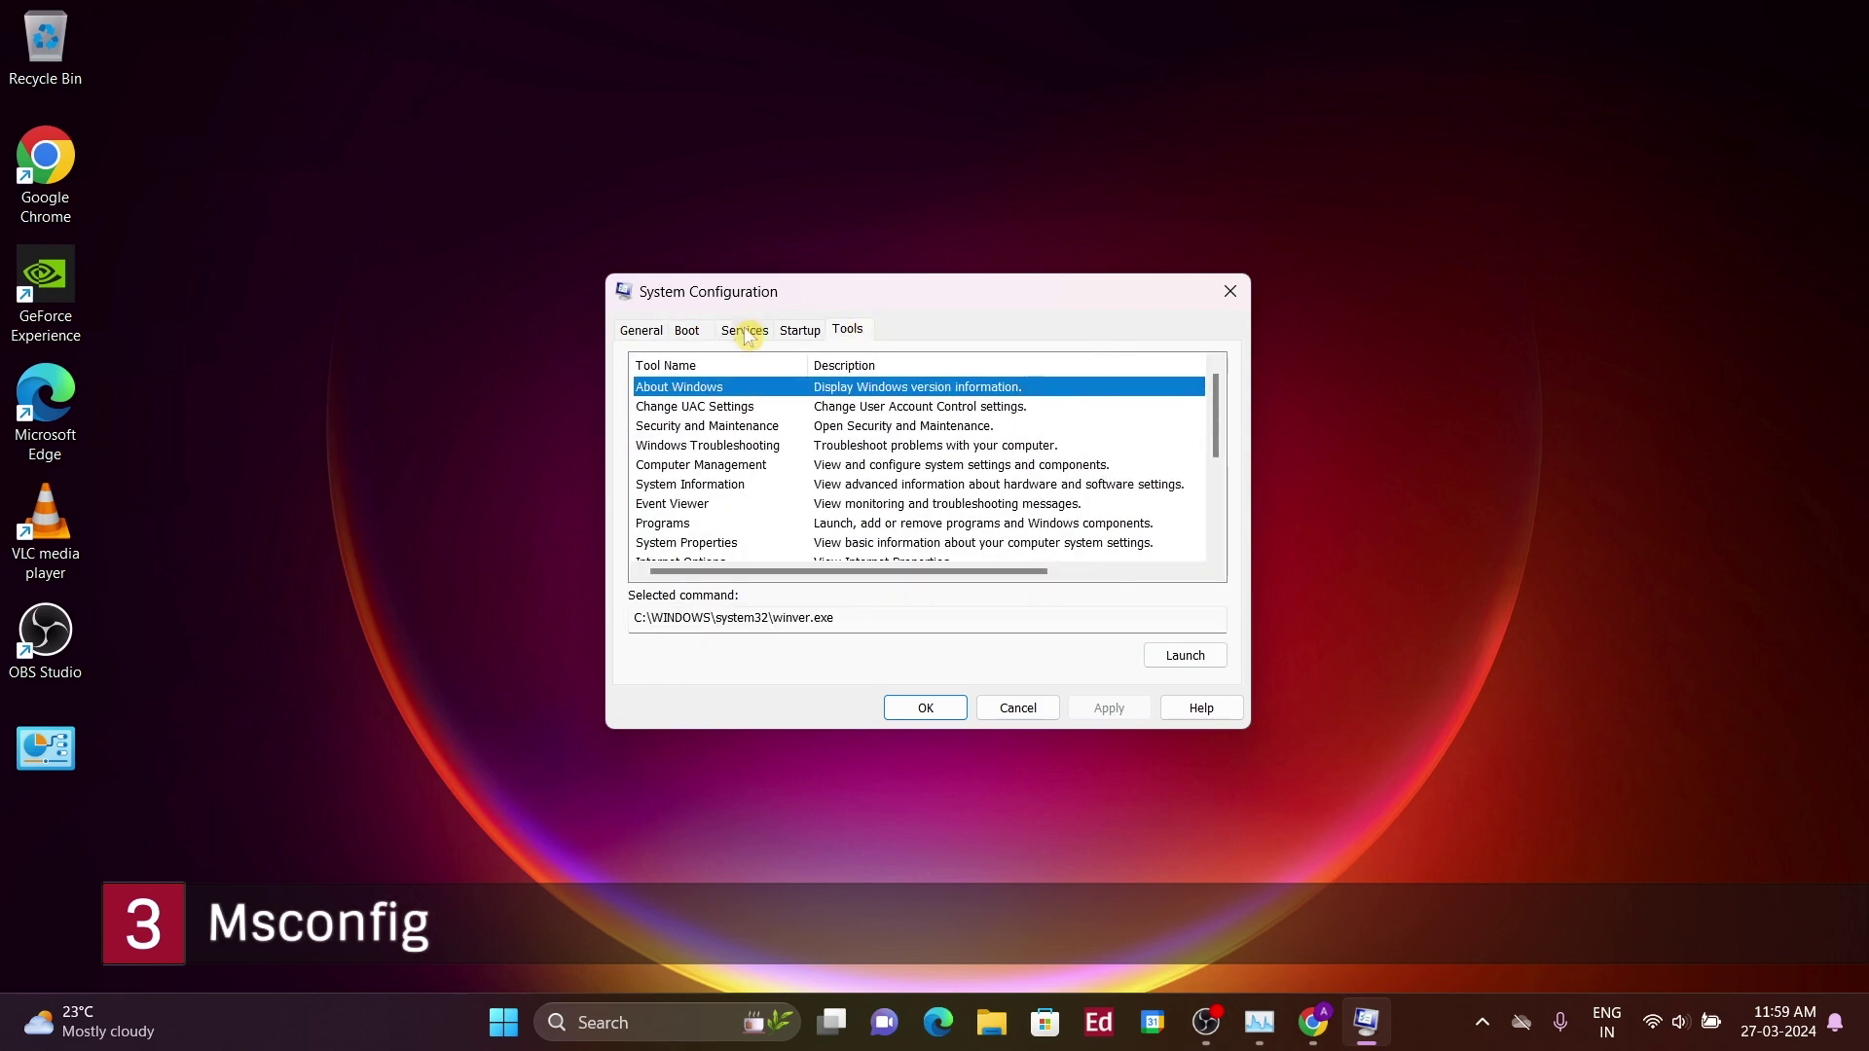
pyautogui.click(641, 331)
# - On the Boot tab, tick Safe boot and select Network after trying Alternate shell
pyautogui.click(688, 329)
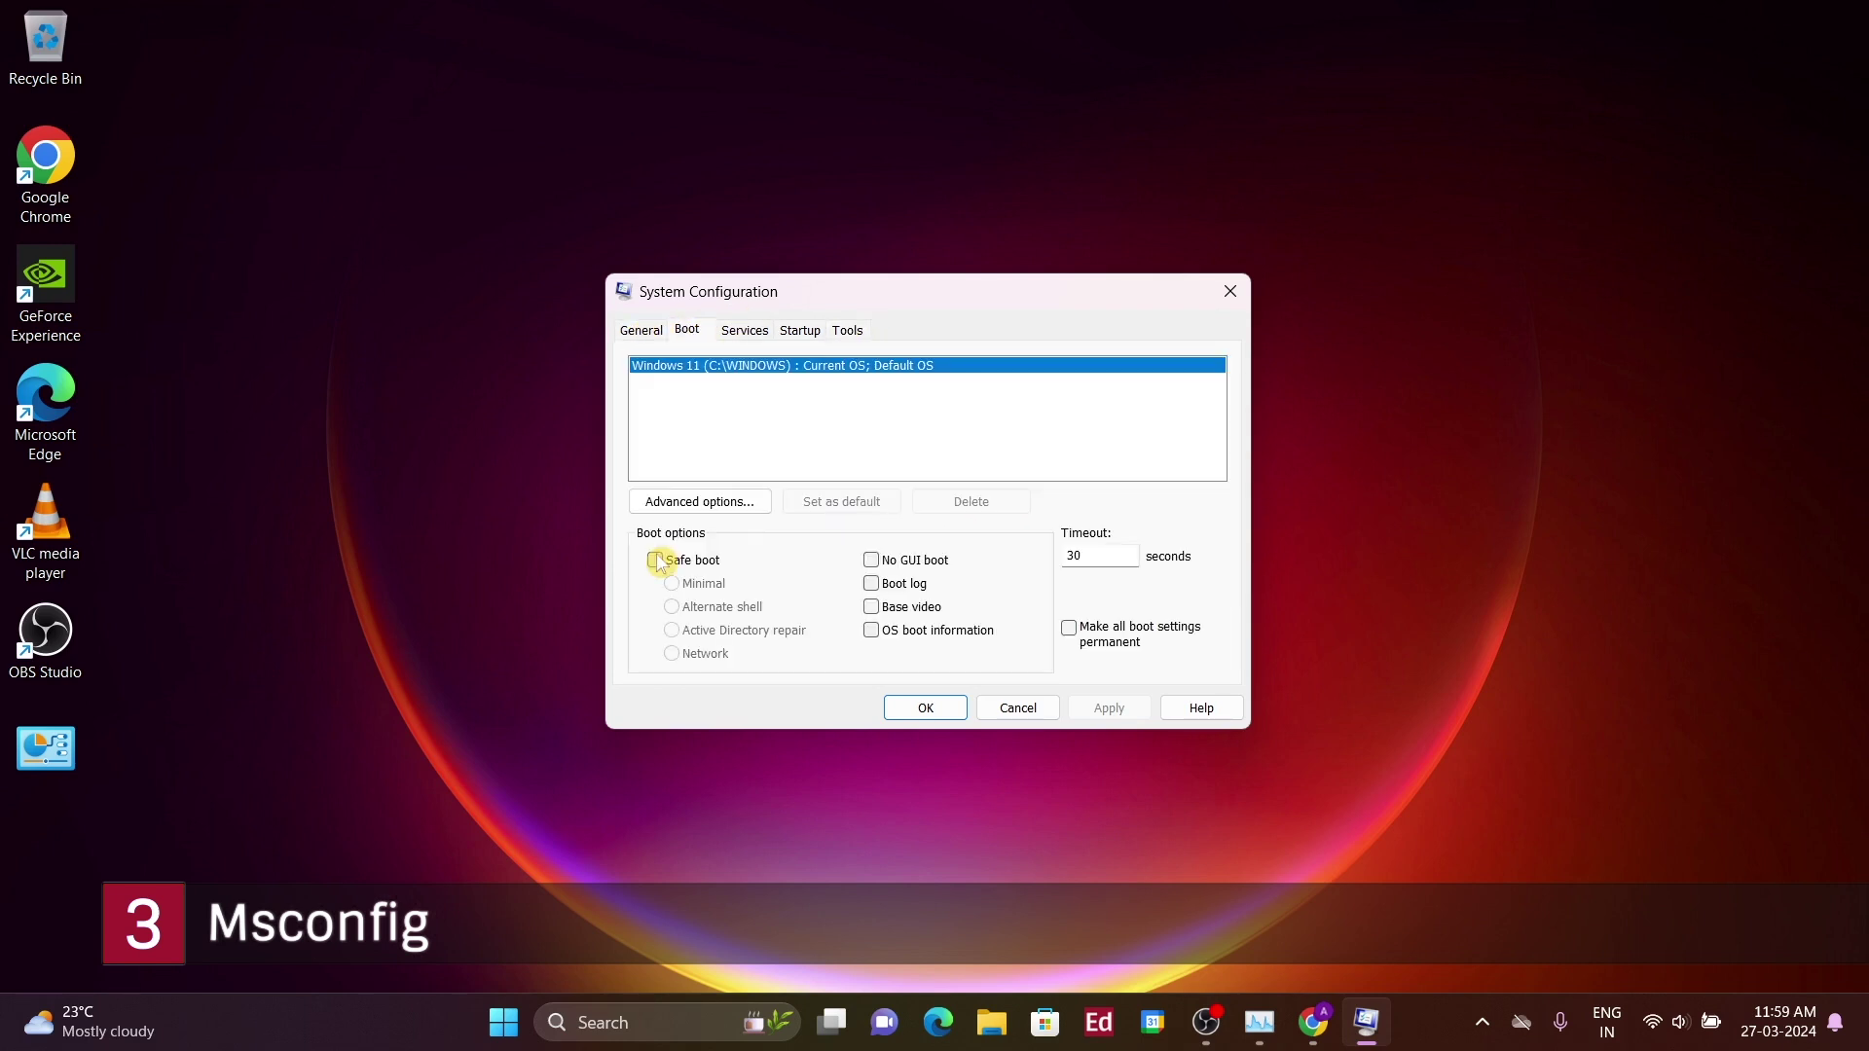
pyautogui.click(655, 560)
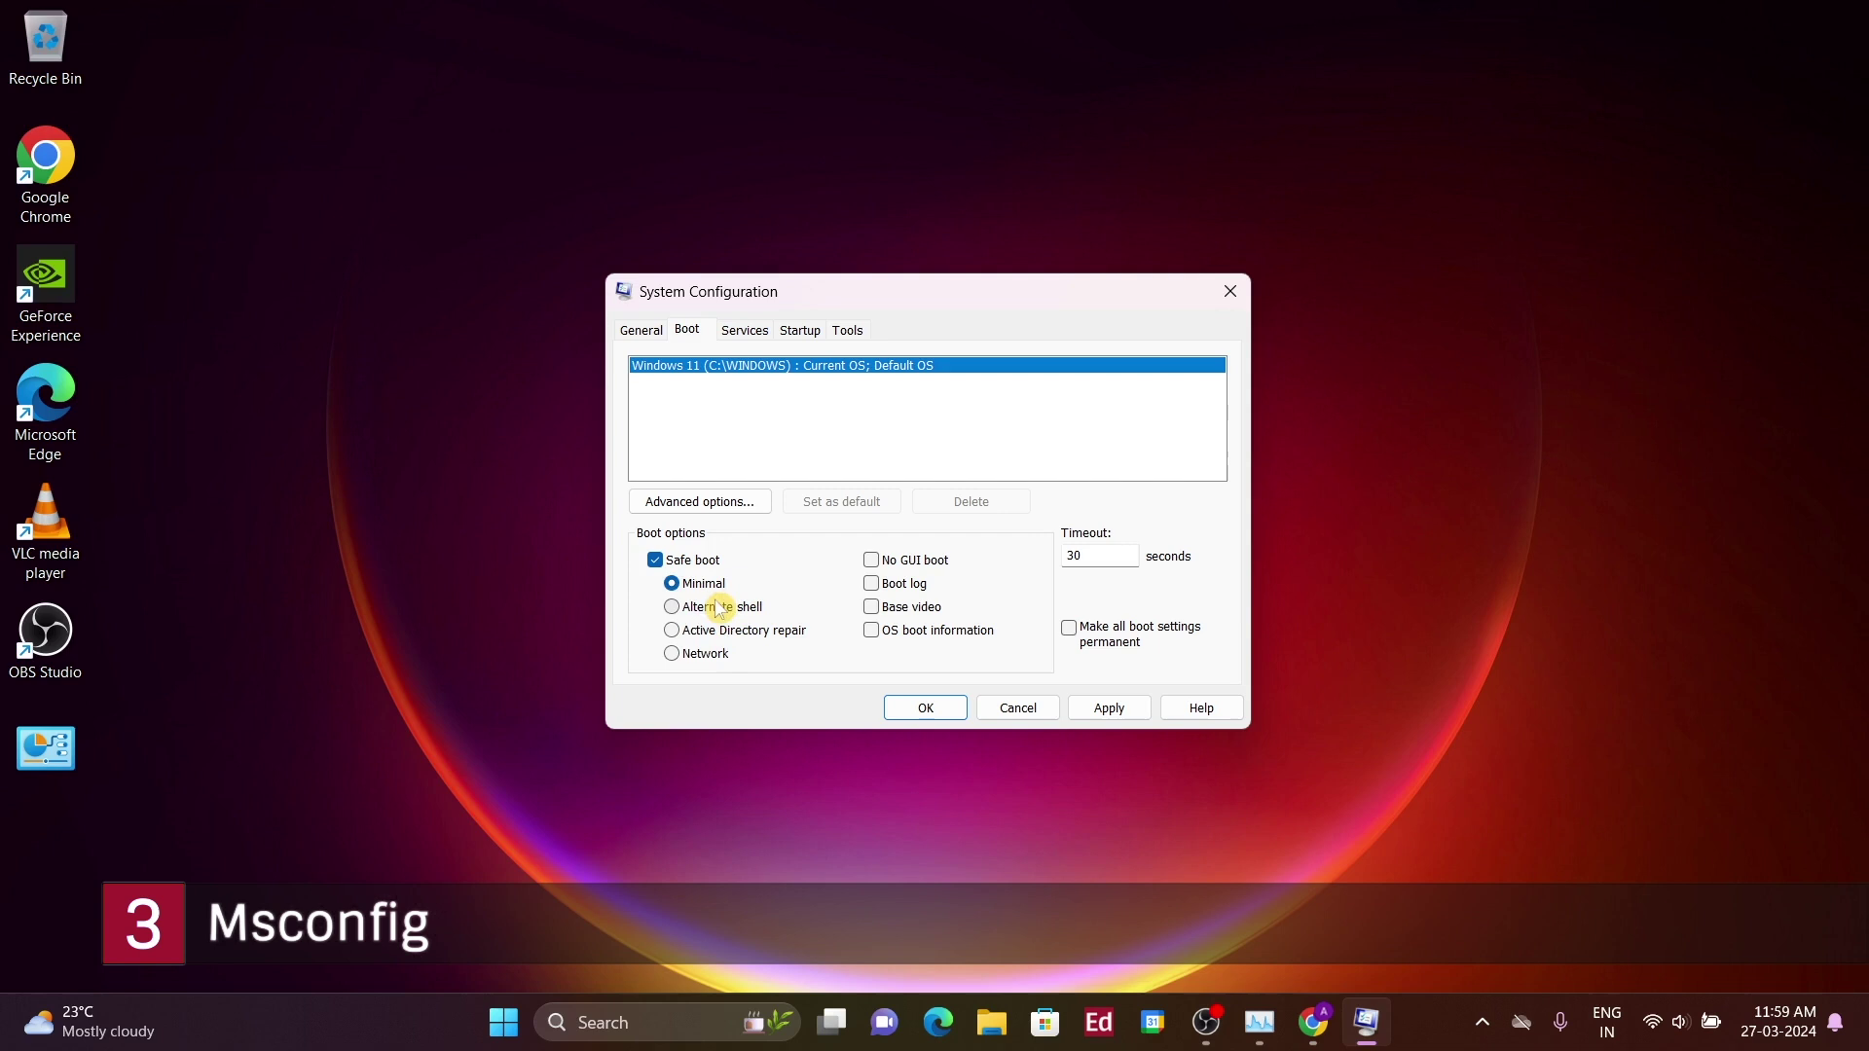
pyautogui.click(674, 608)
pyautogui.click(673, 655)
# - Tick No GUI boot, Boot log and Base video on the Boot tab
pyautogui.click(874, 563)
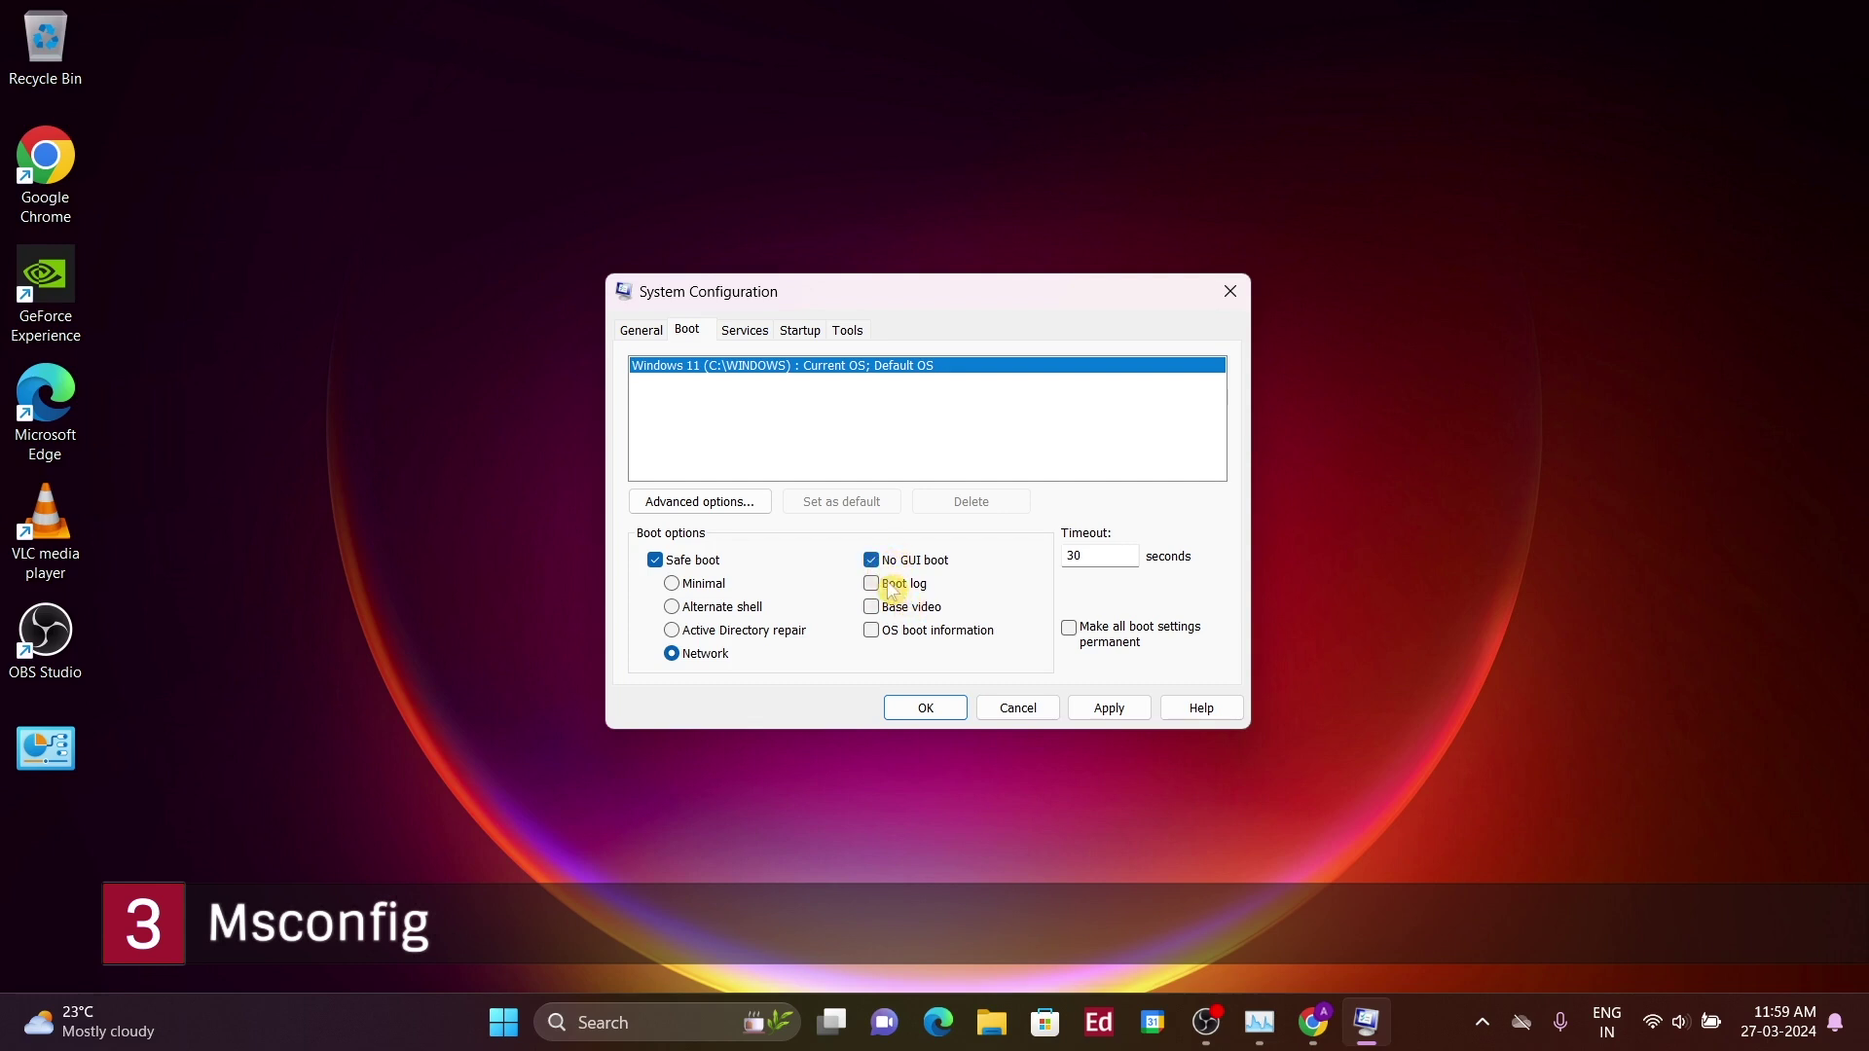
pyautogui.click(893, 587)
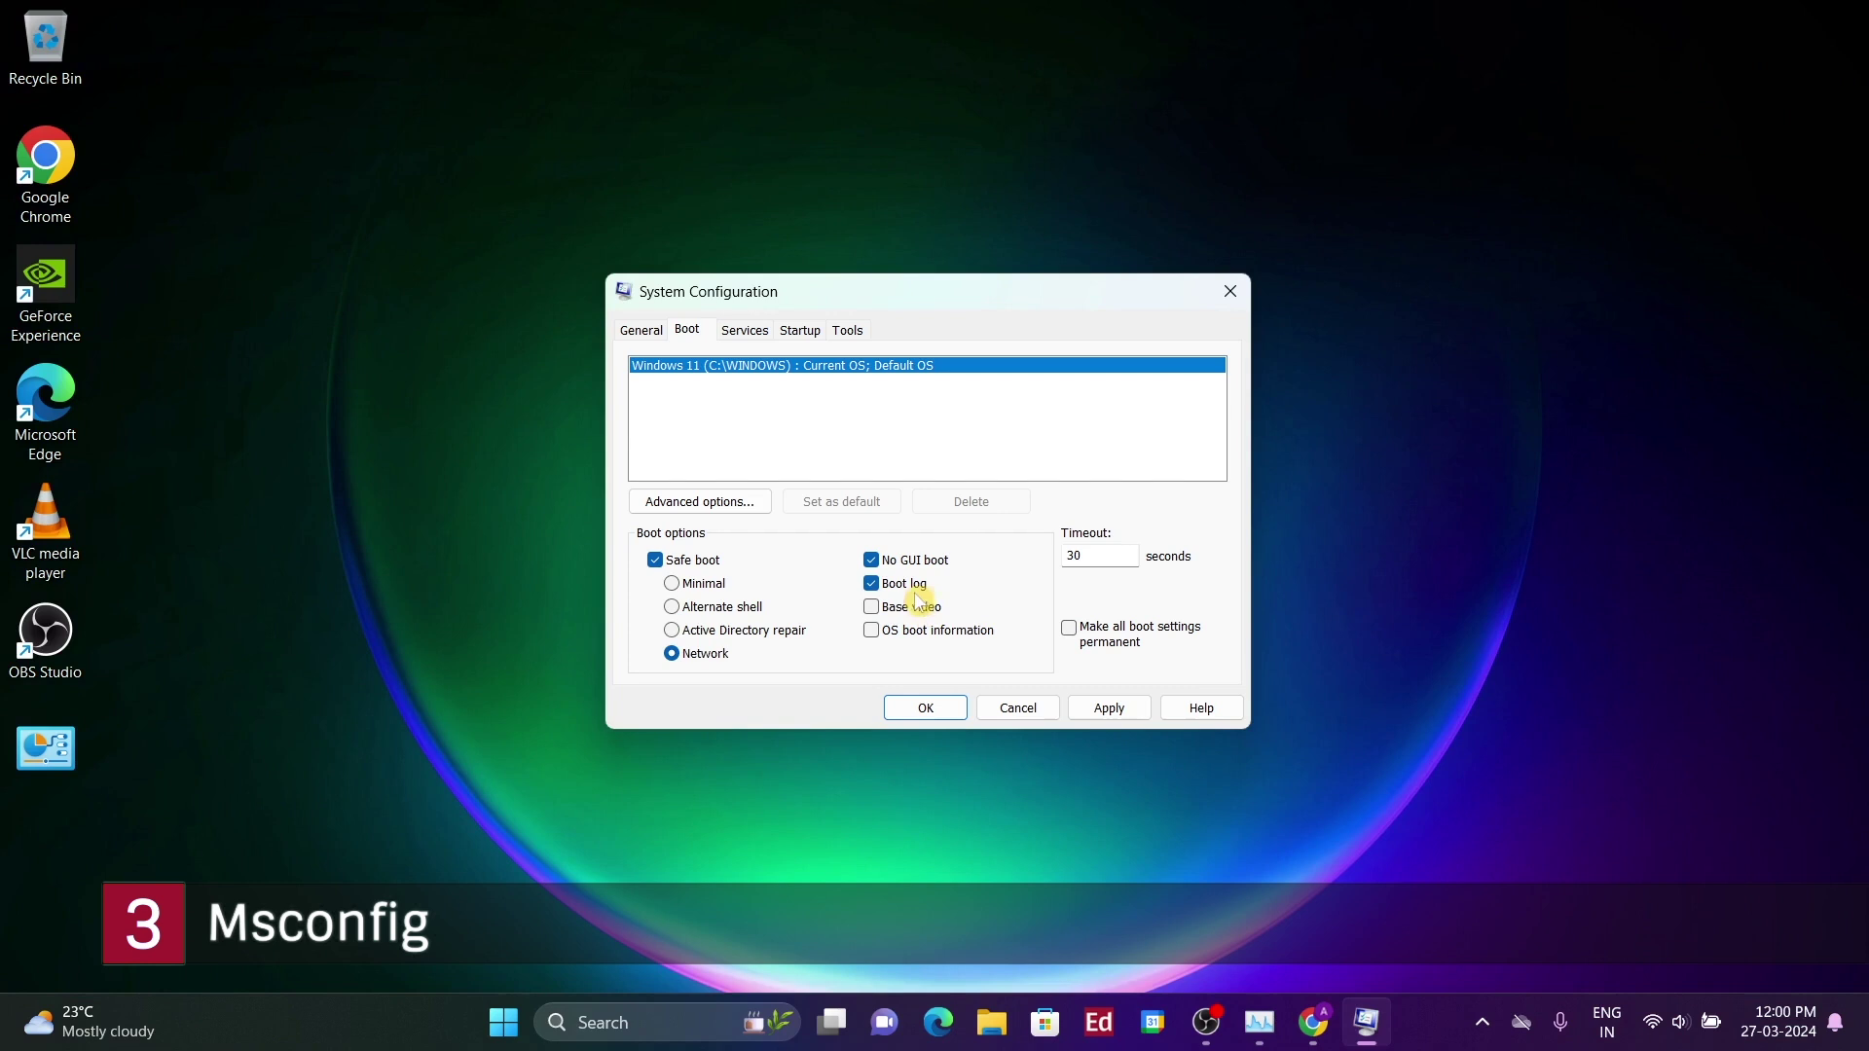
pyautogui.click(878, 615)
# - Untick Safe boot, No GUI boot, Boot log, Base video and OS boot information, then cancel
pyautogui.click(655, 561)
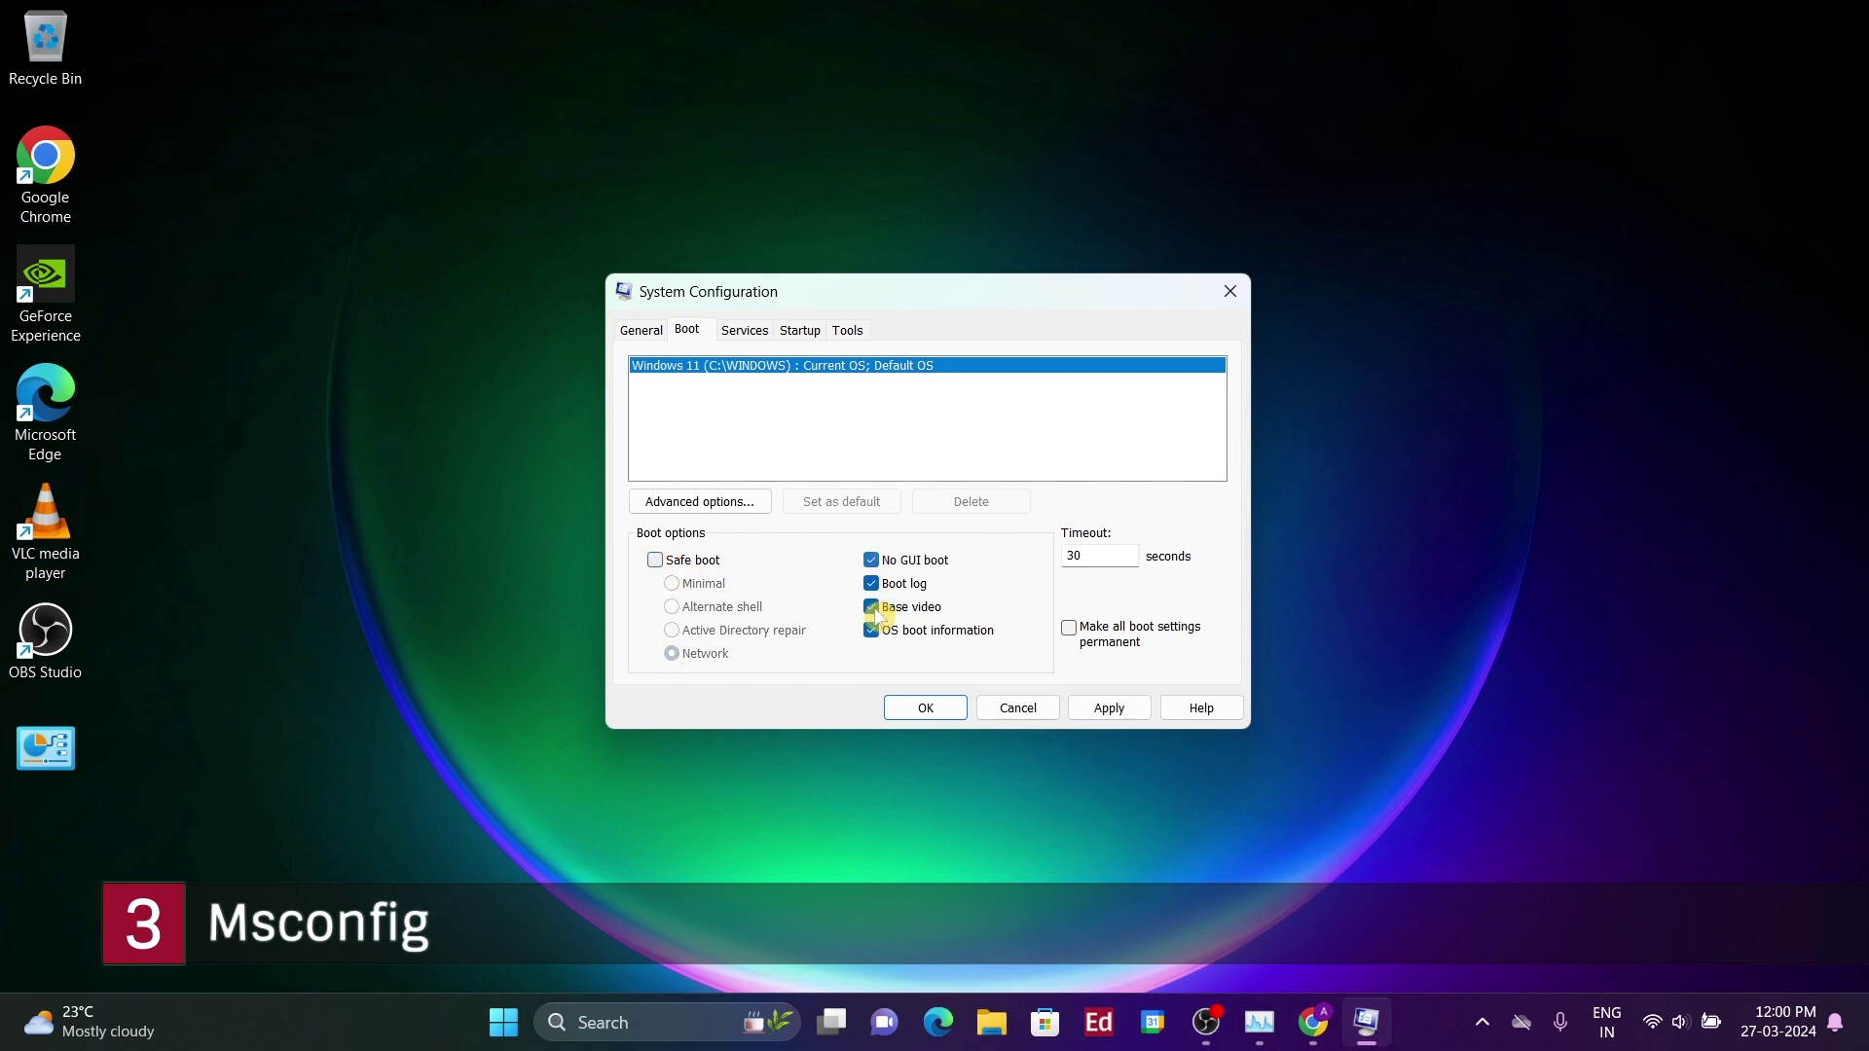
pyautogui.click(872, 586)
pyautogui.click(873, 562)
pyautogui.click(873, 608)
pyautogui.click(873, 631)
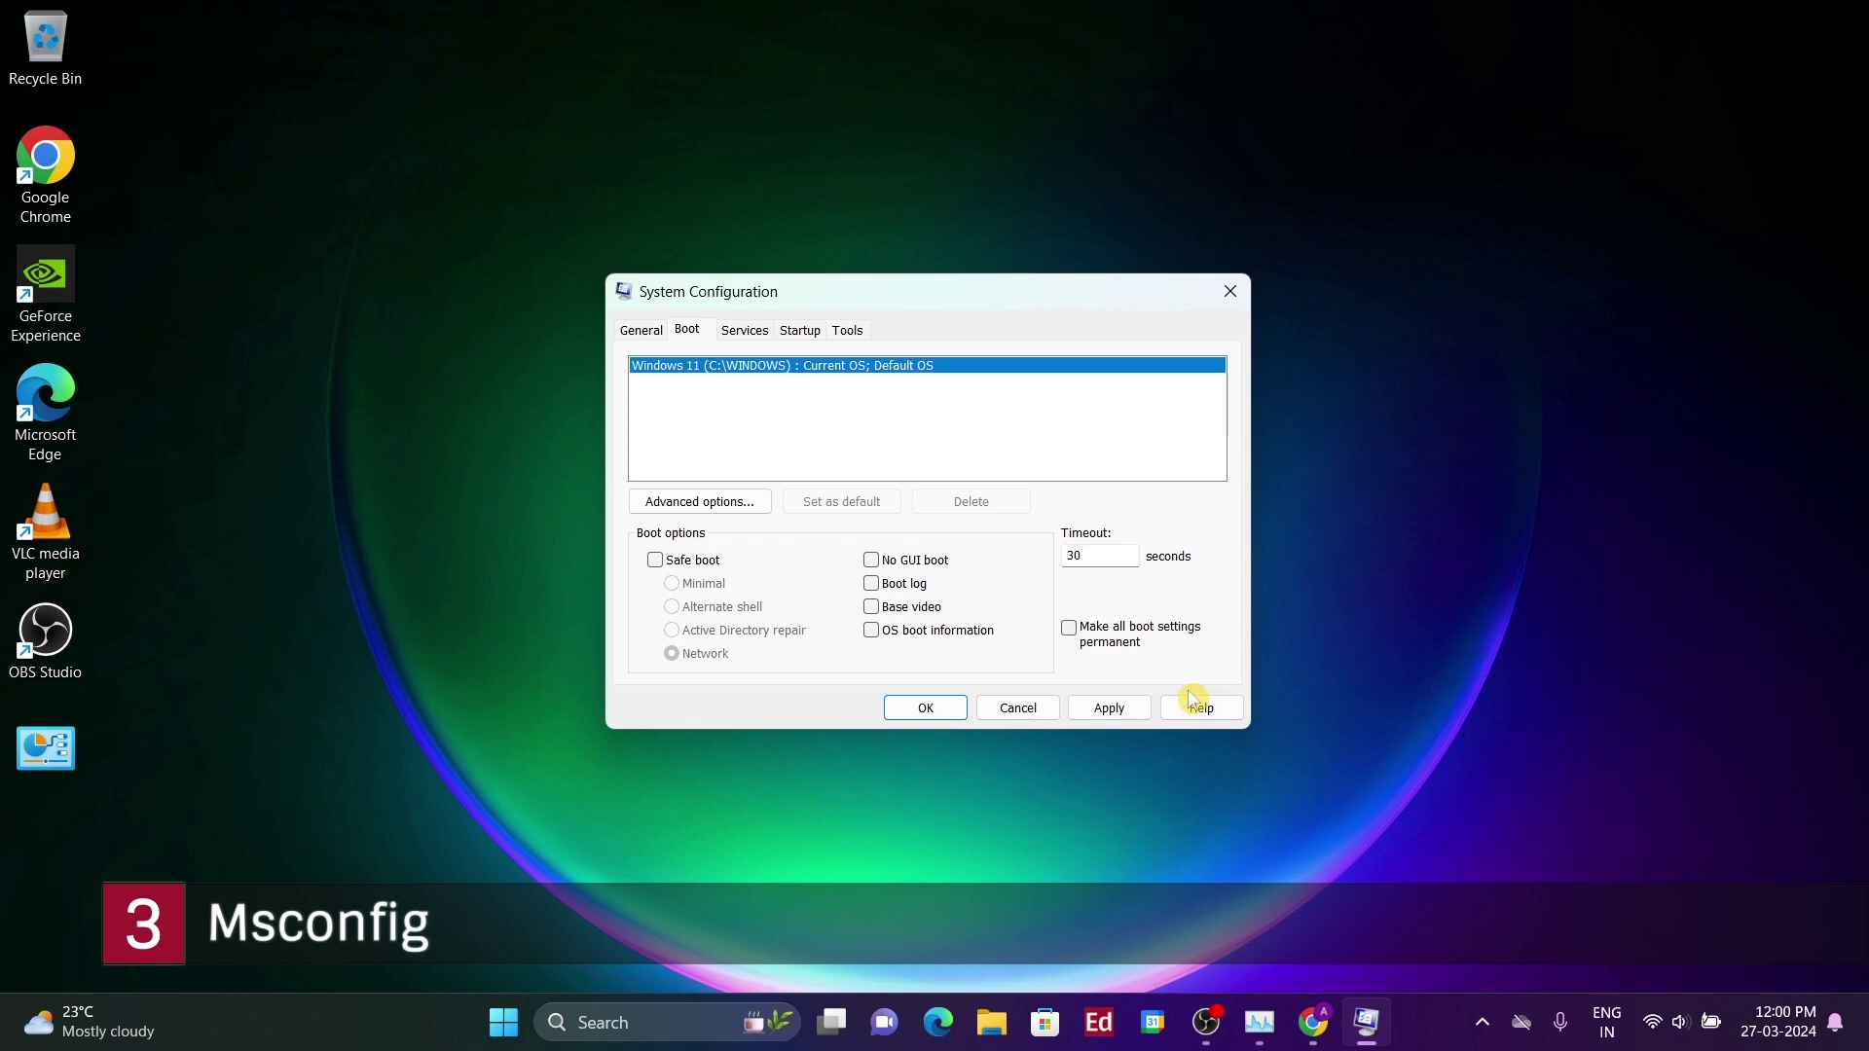
pyautogui.click(1017, 707)
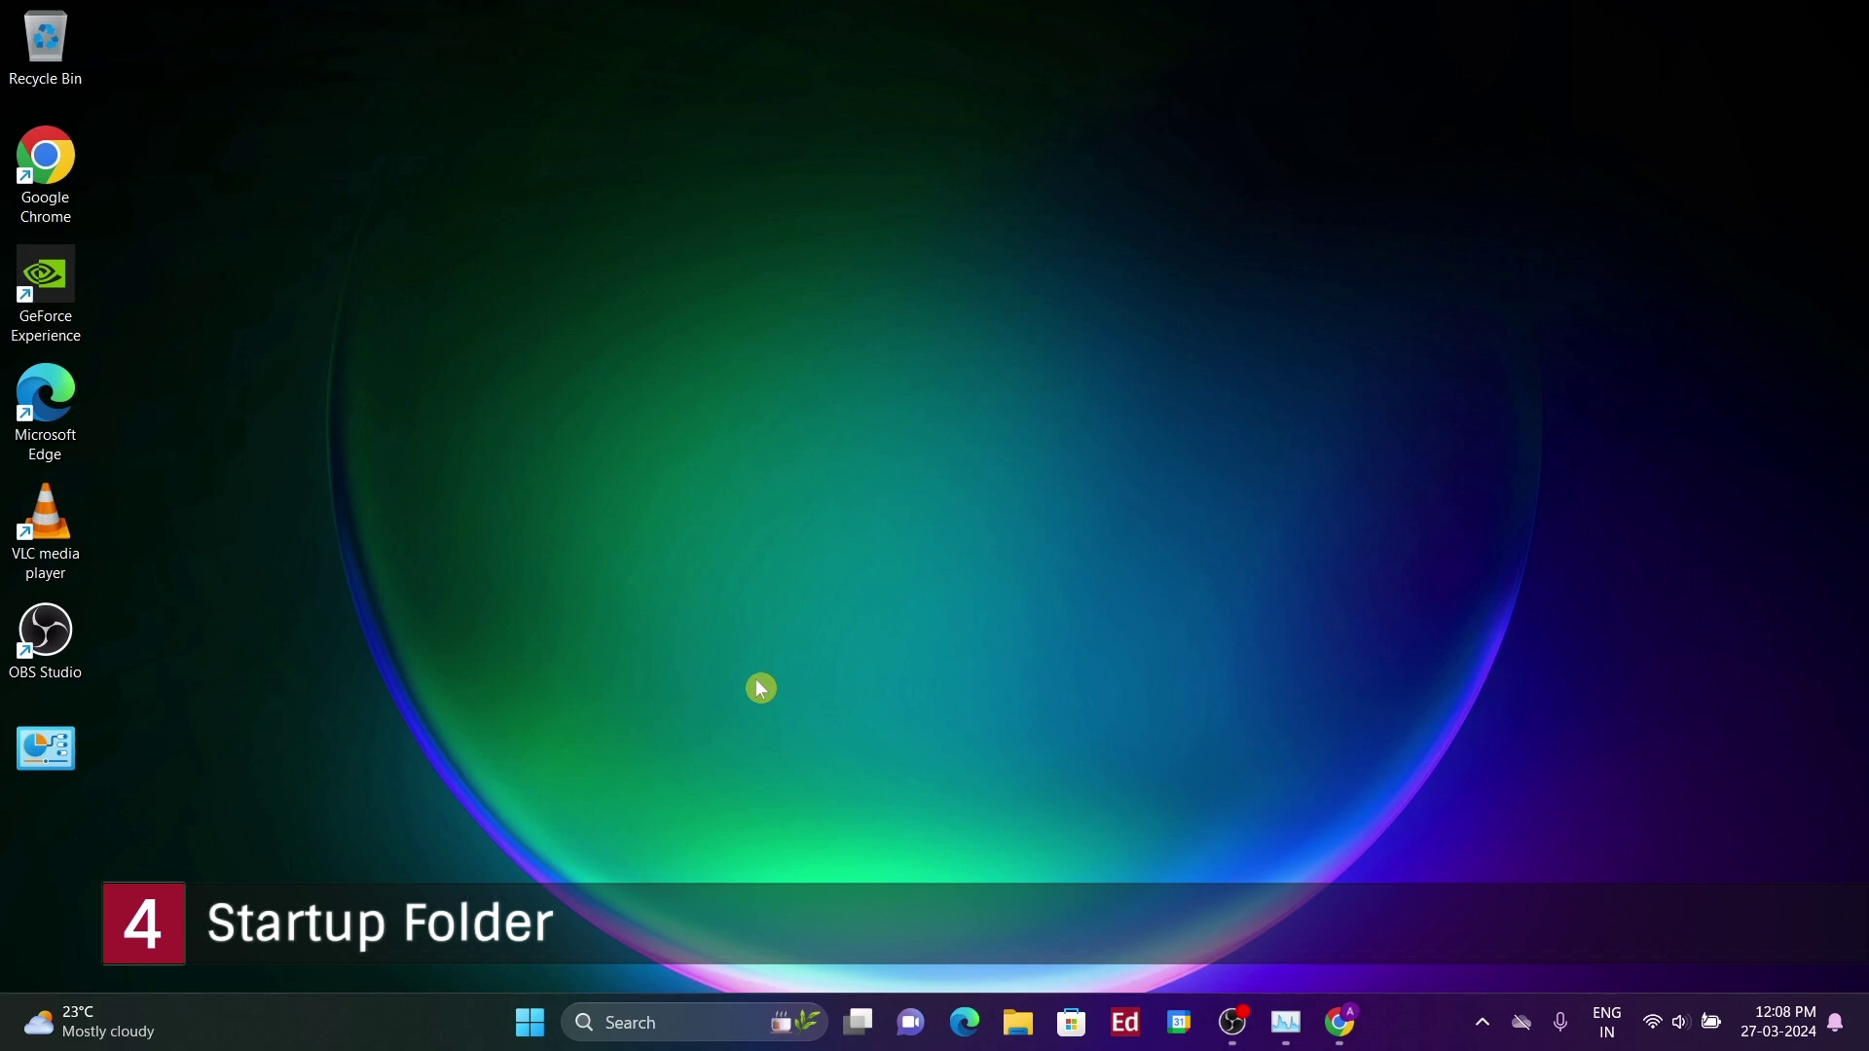
# - Open Run with Win+R and start entering shell:startup in the Open field
pyautogui.press('super+r')
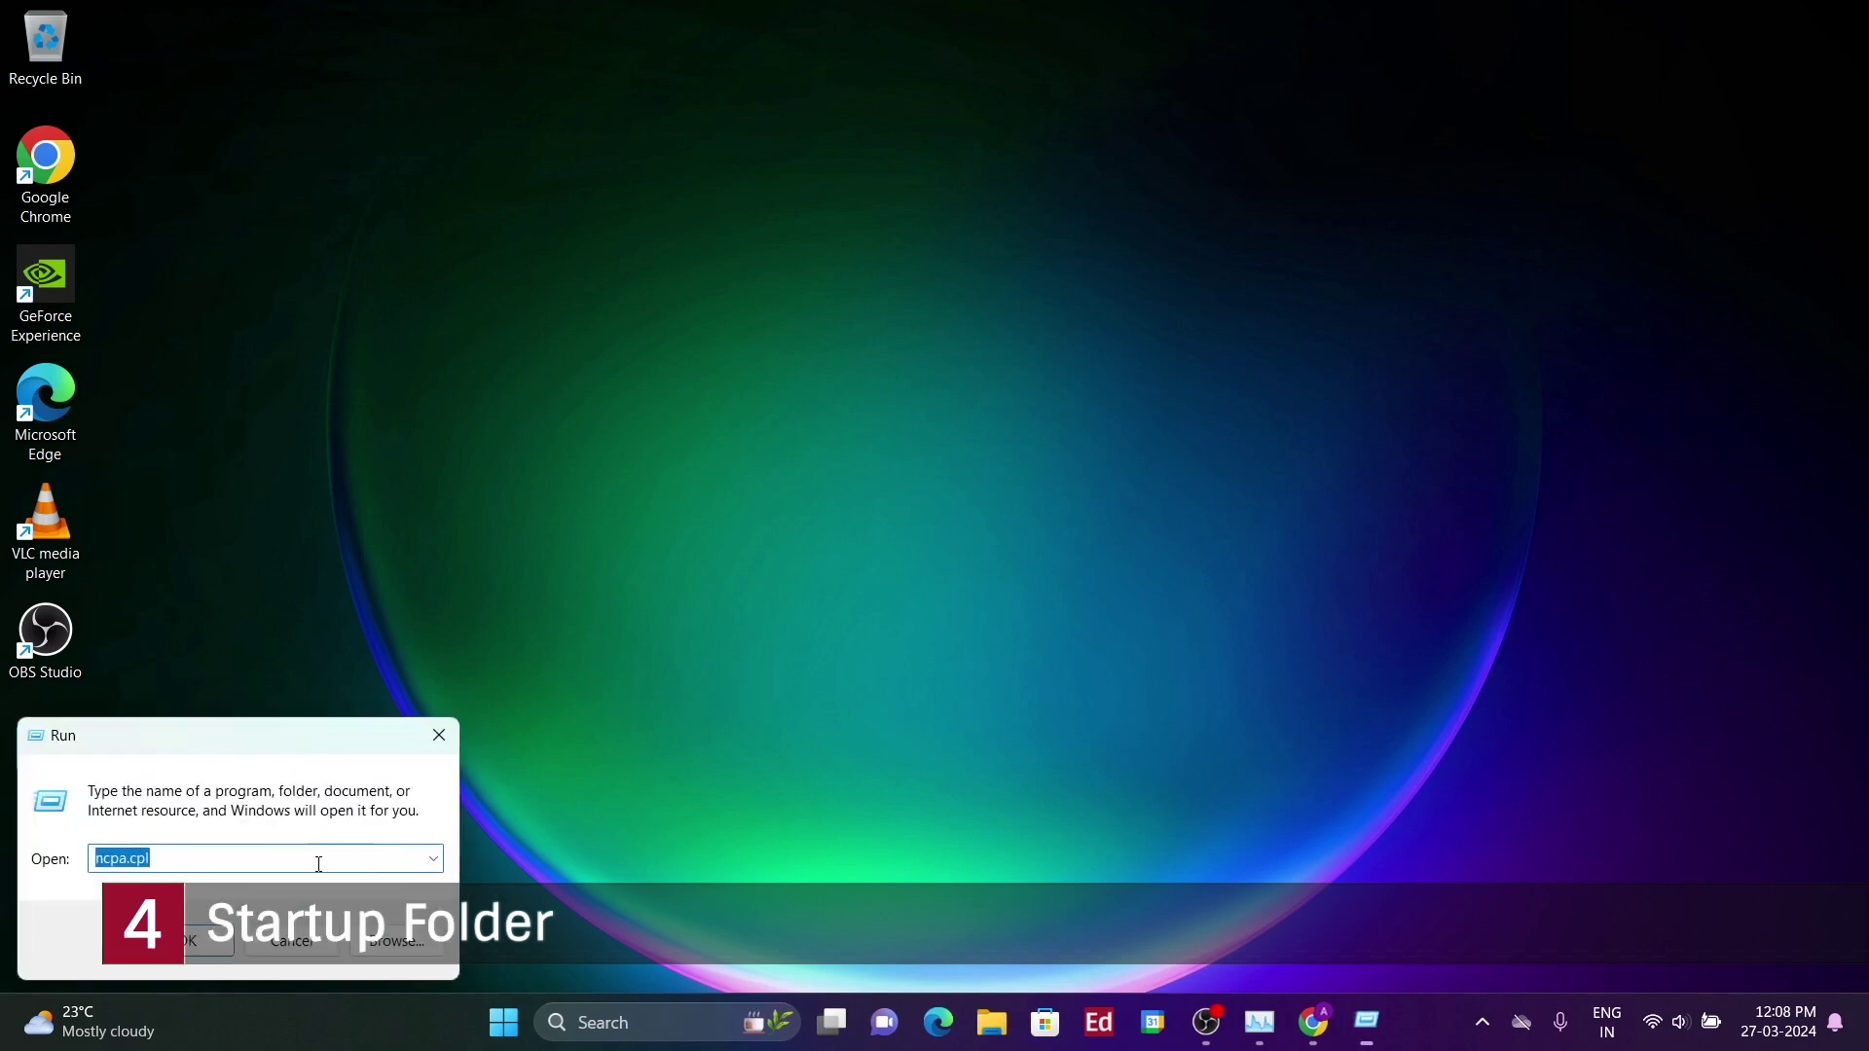
pyautogui.write('sh')
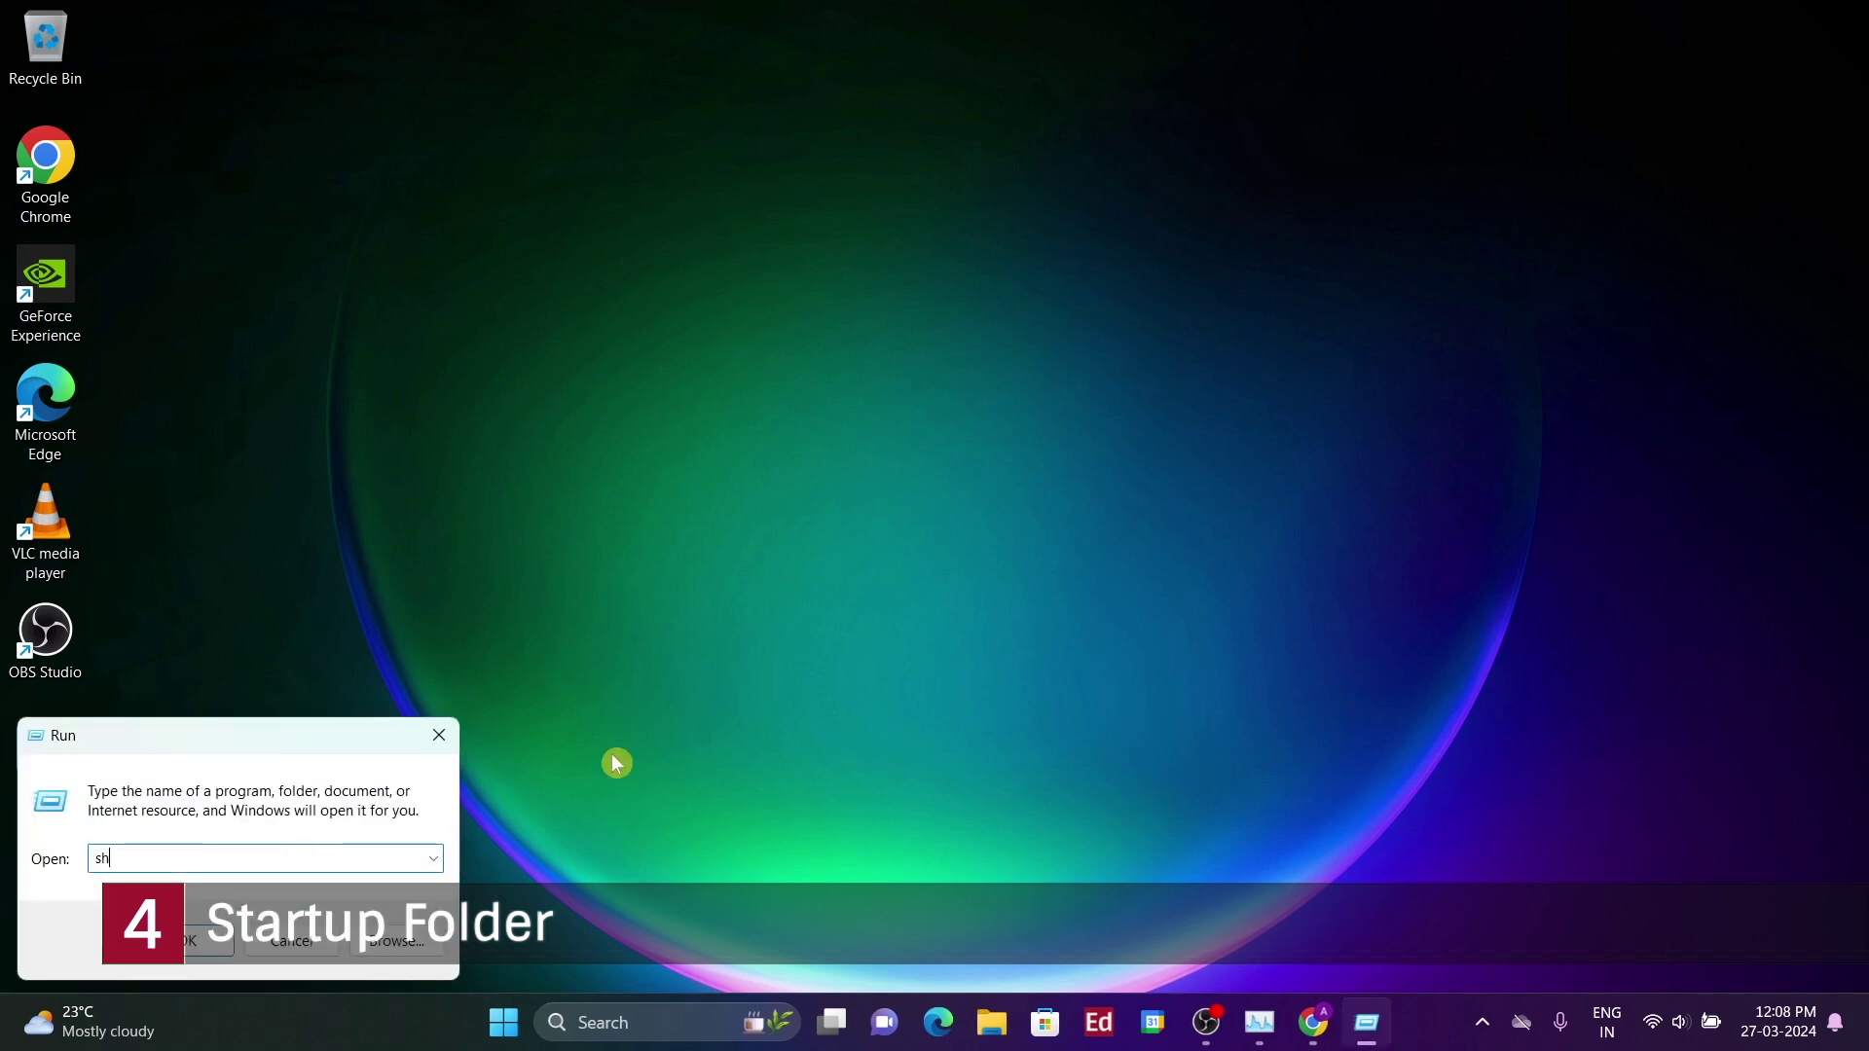
pyautogui.write('ell:startup')
# - Open the Startup folder, maximize it, go up to AppData, then close File Explorer
pyautogui.click(178, 960)
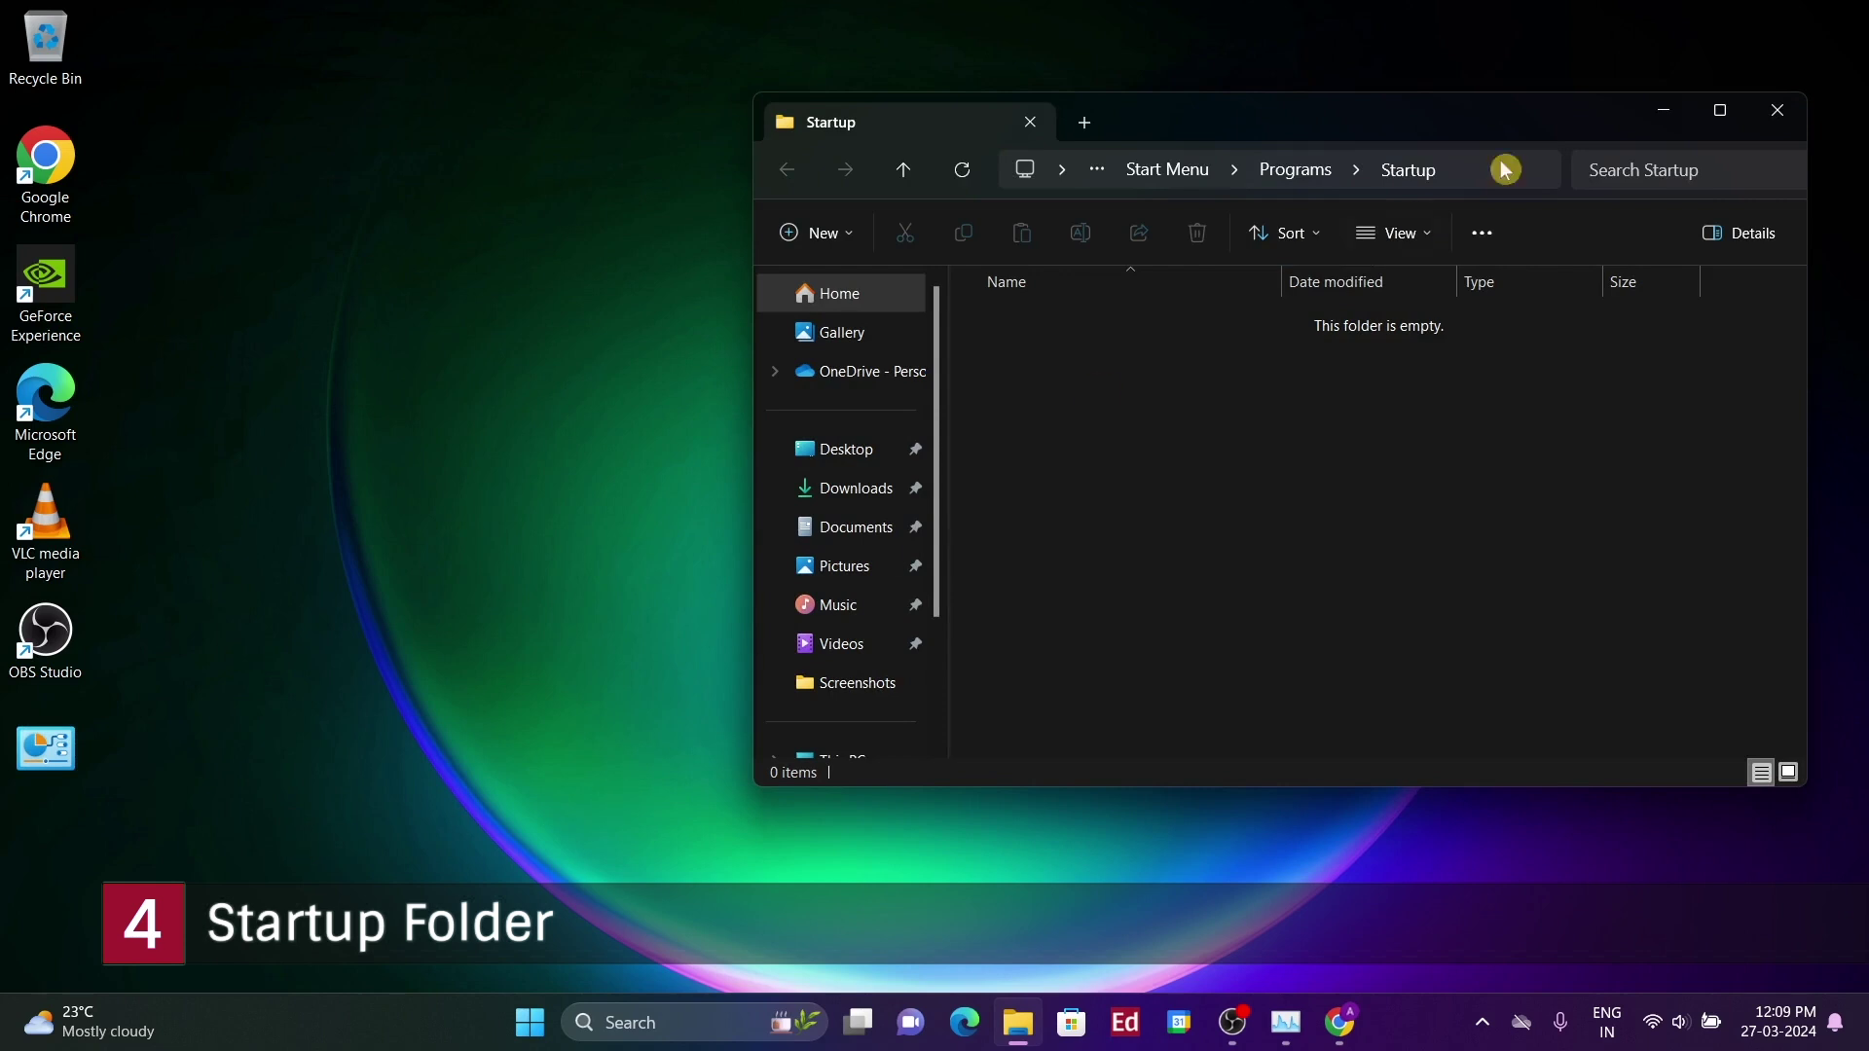
pyautogui.moveTo(1522, 124); pyautogui.dragTo(1242, 133)
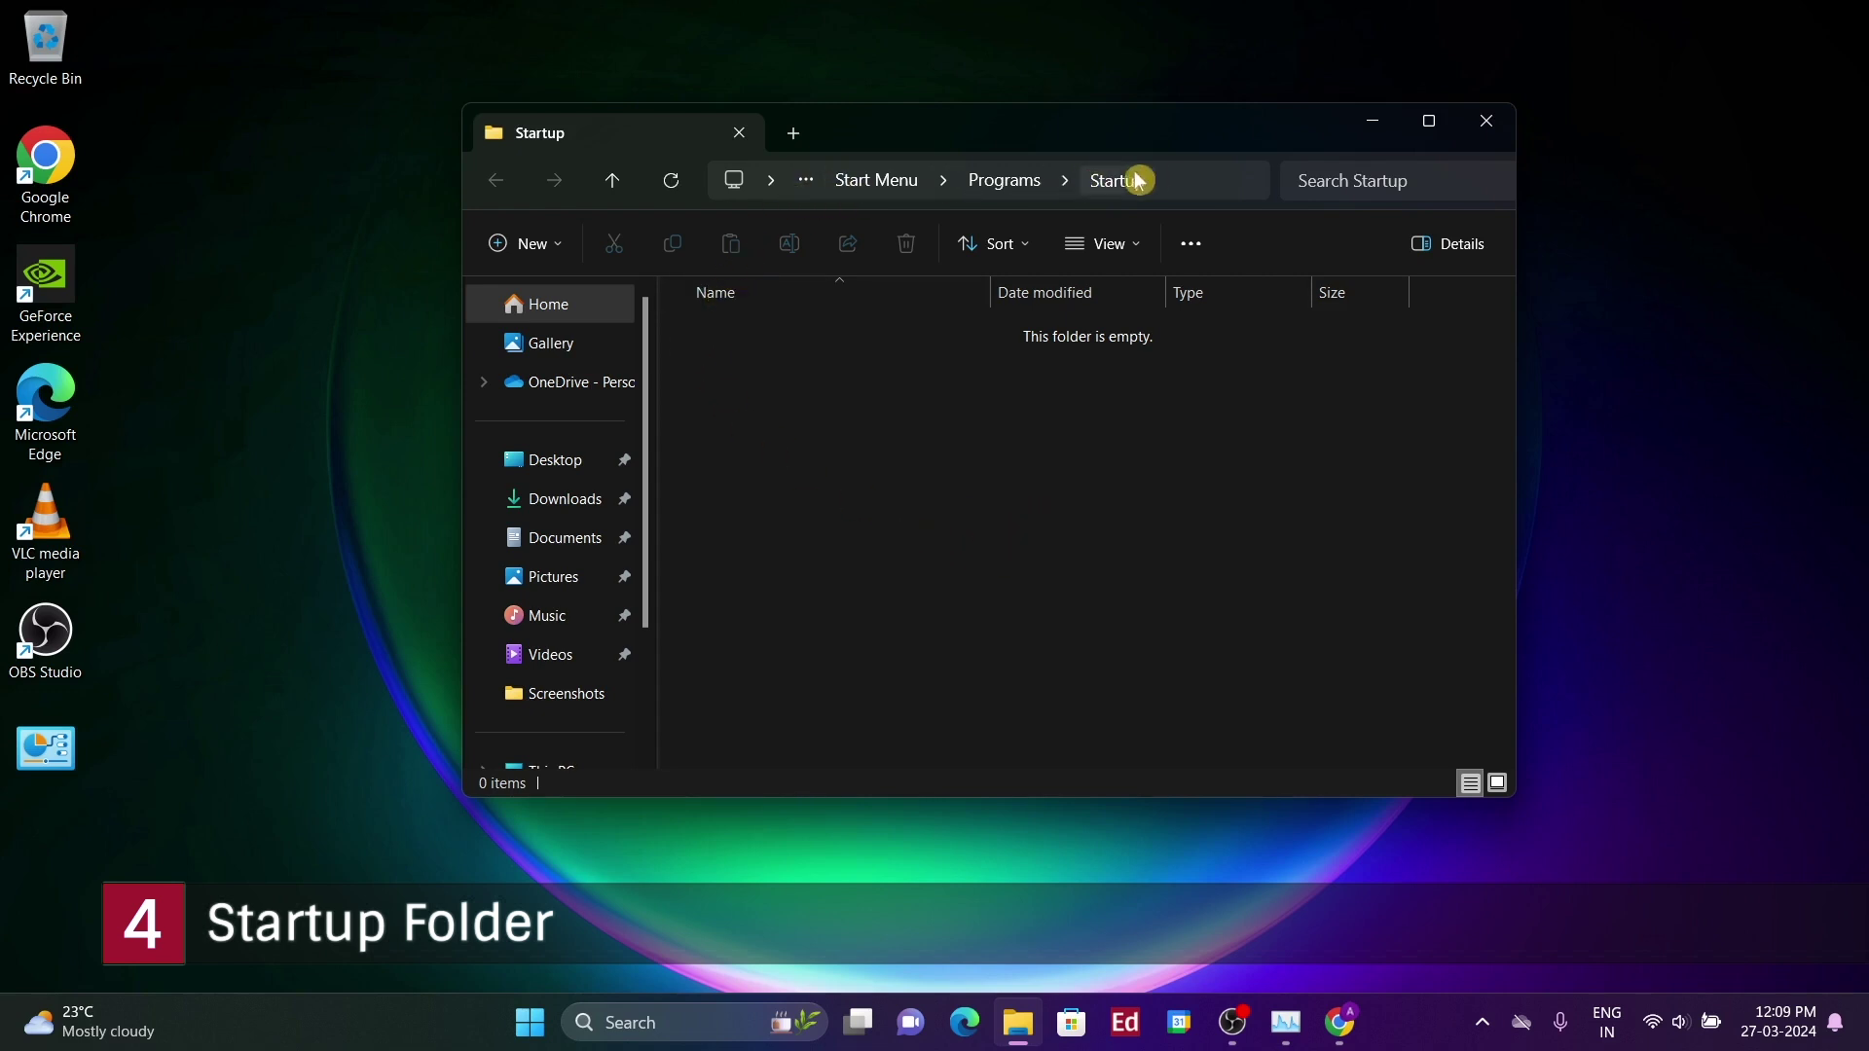
pyautogui.click(1431, 123)
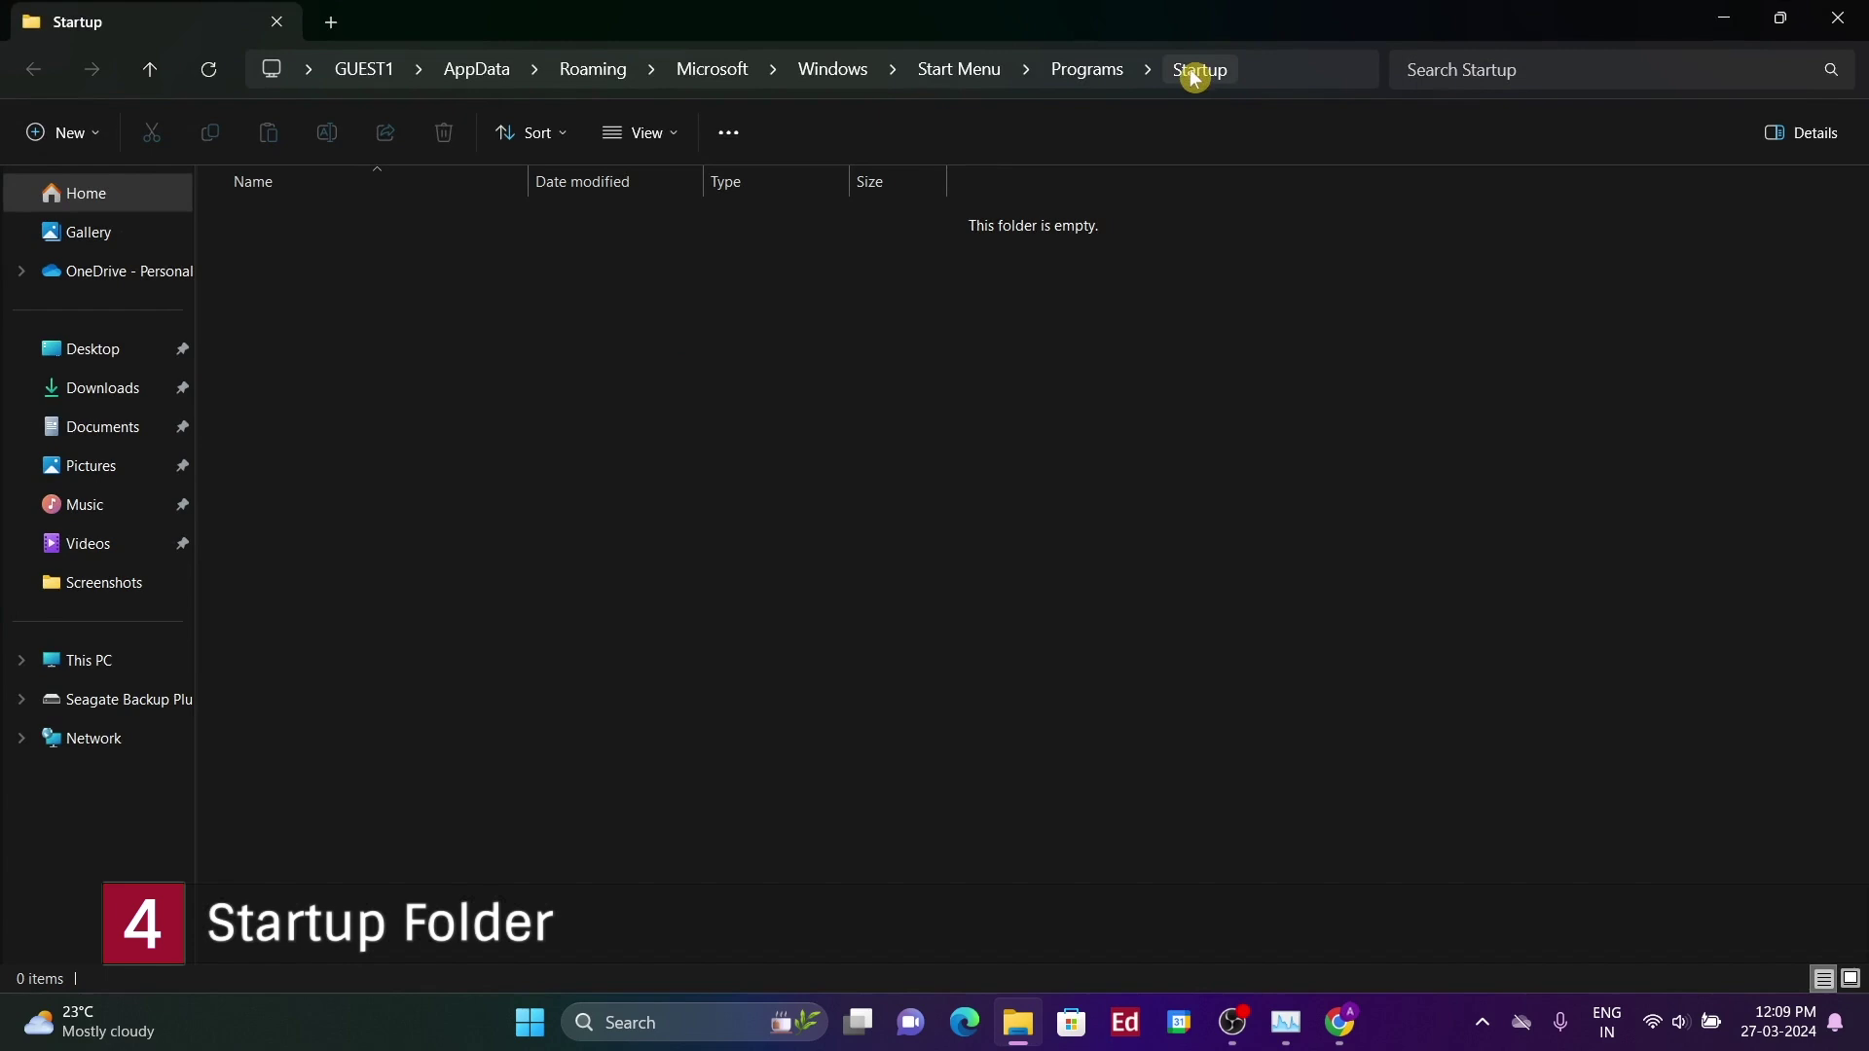
pyautogui.click(472, 71)
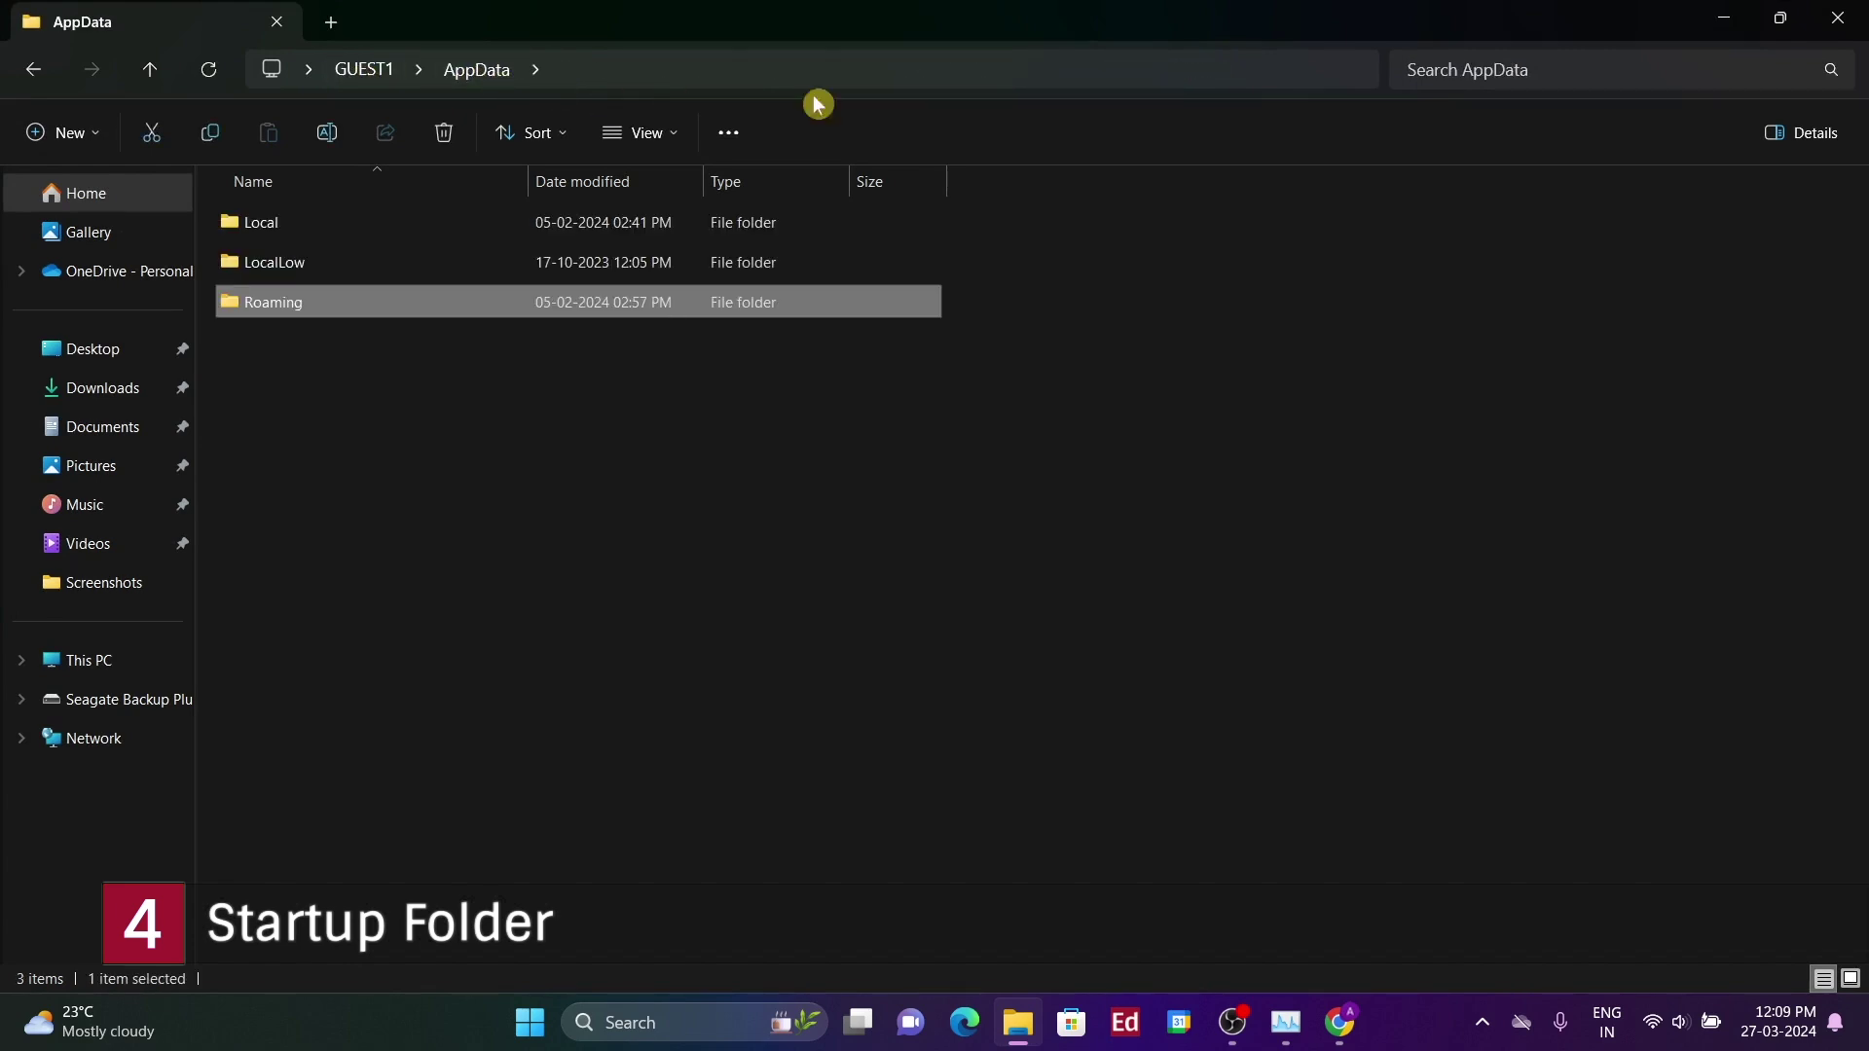
pyautogui.click(1837, 18)
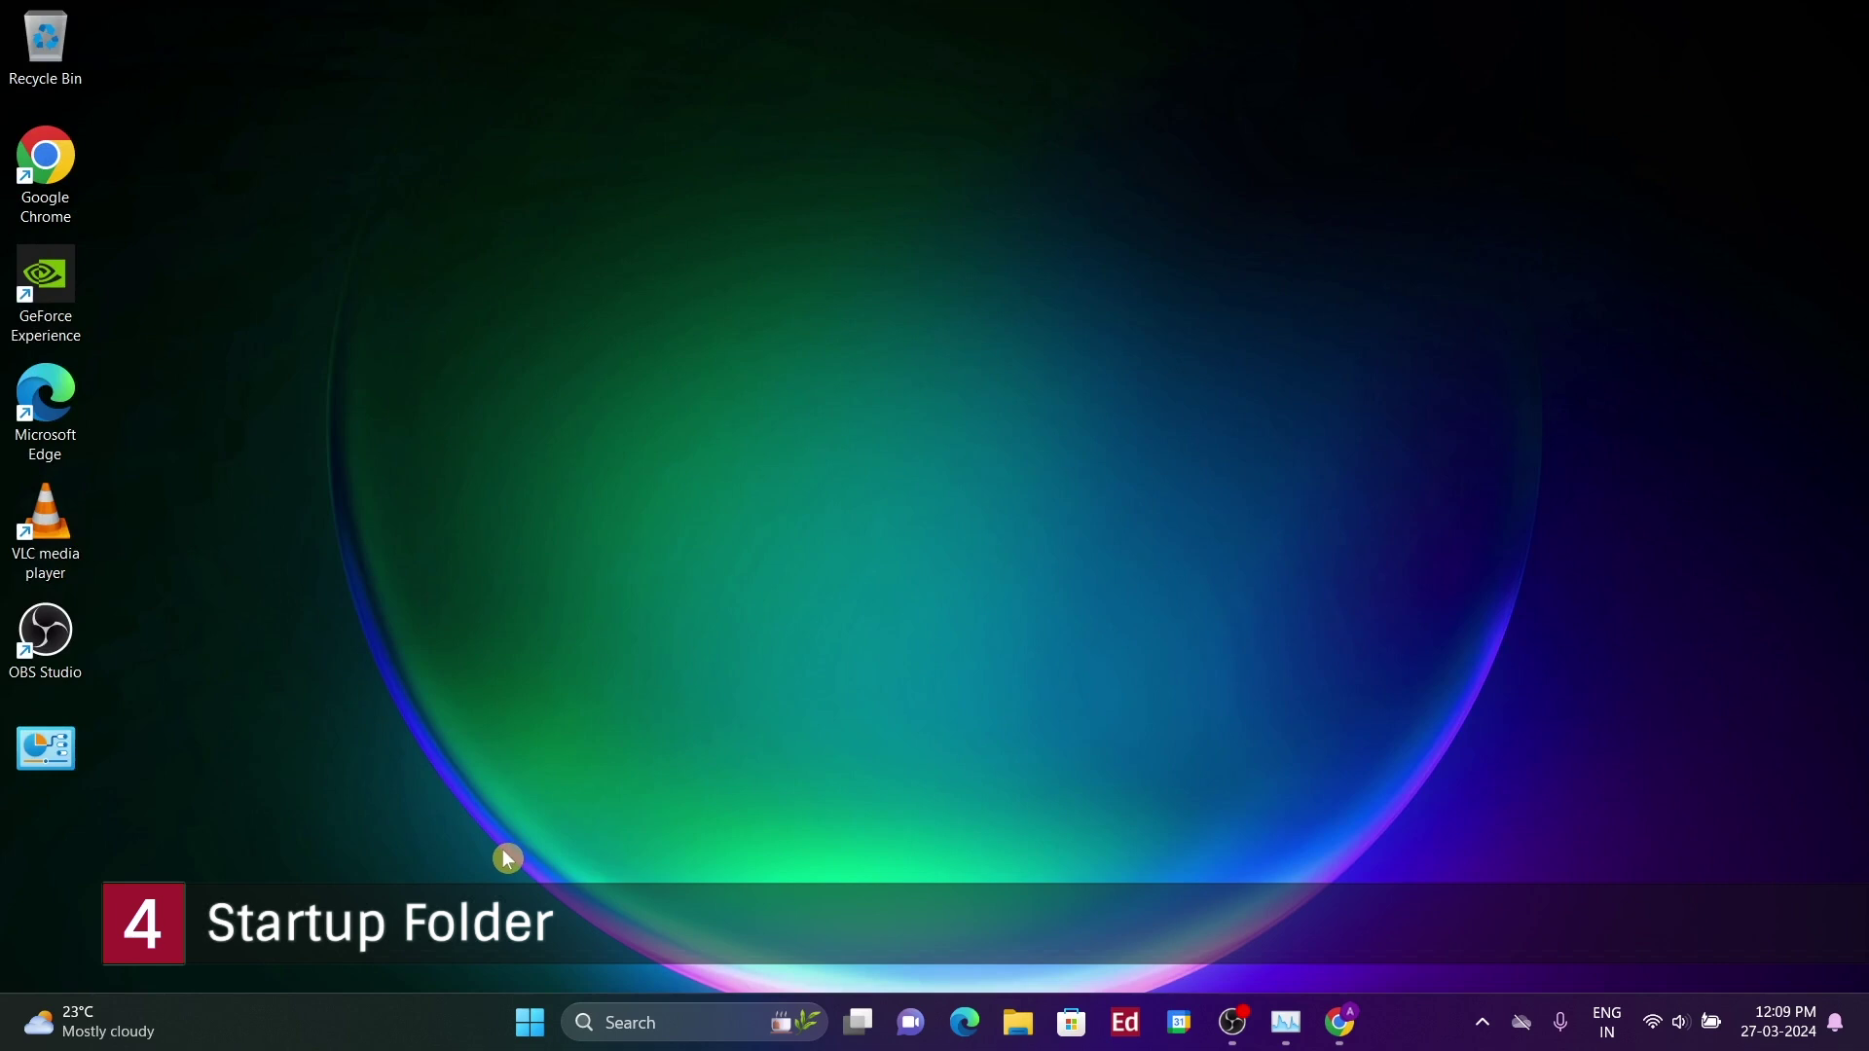
# - Reopen the Startup folder with shell:startup and restore it to a normal-sized window
pyautogui.press('super+r')
pyautogui.write('shell:startup')
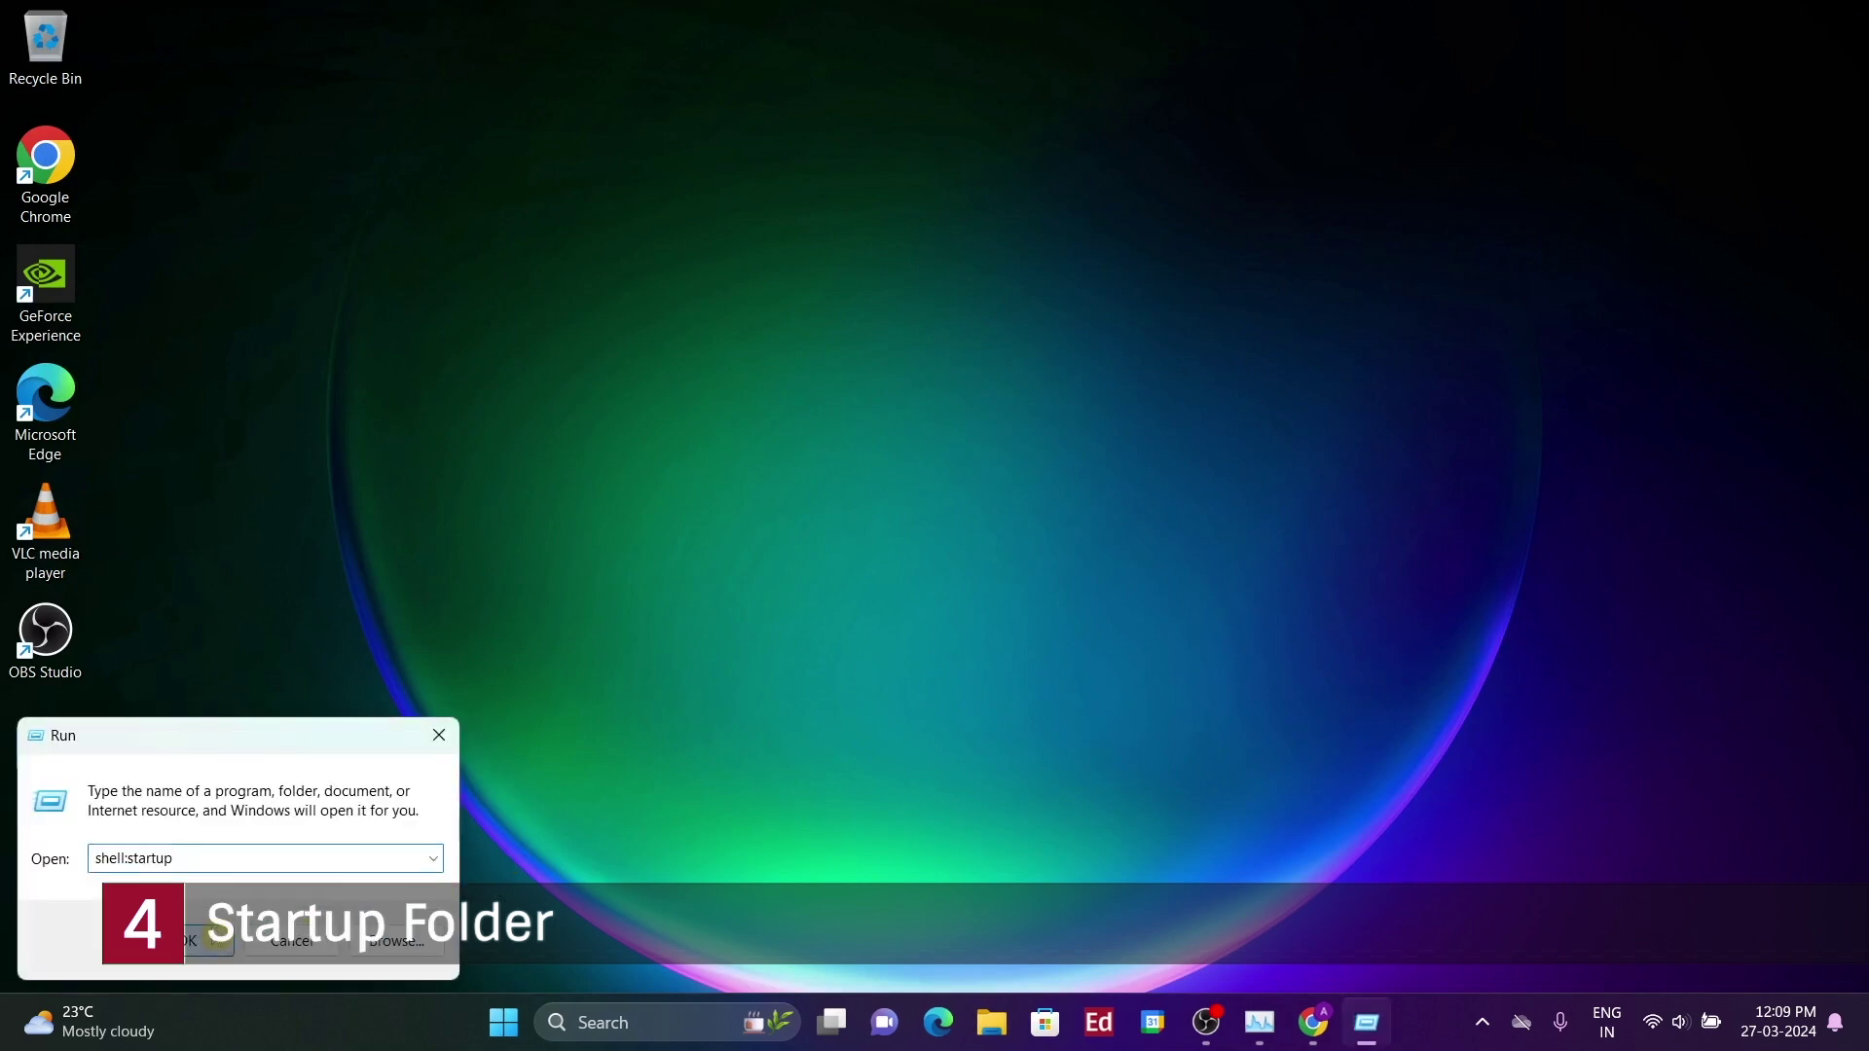
pyautogui.press('Return')
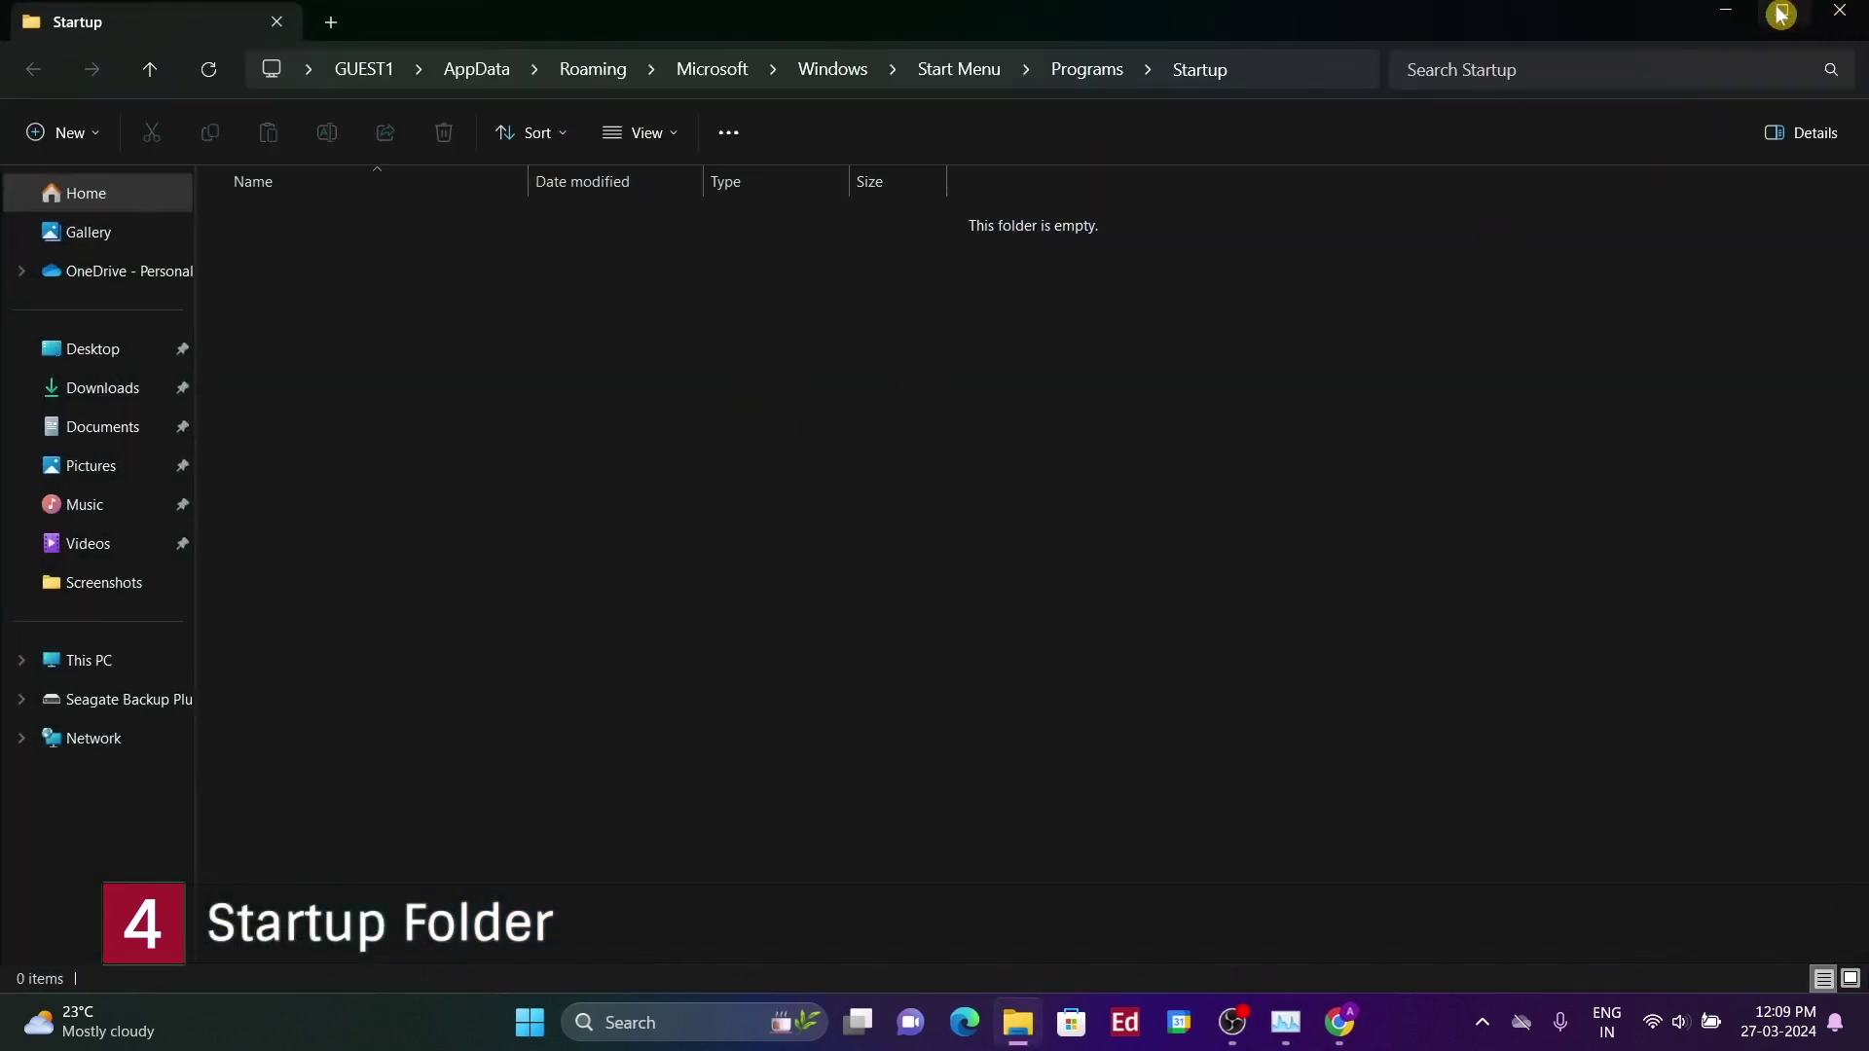
pyautogui.click(1777, 18)
pyautogui.moveTo(801, 367); pyautogui.dragTo(1002, 488)
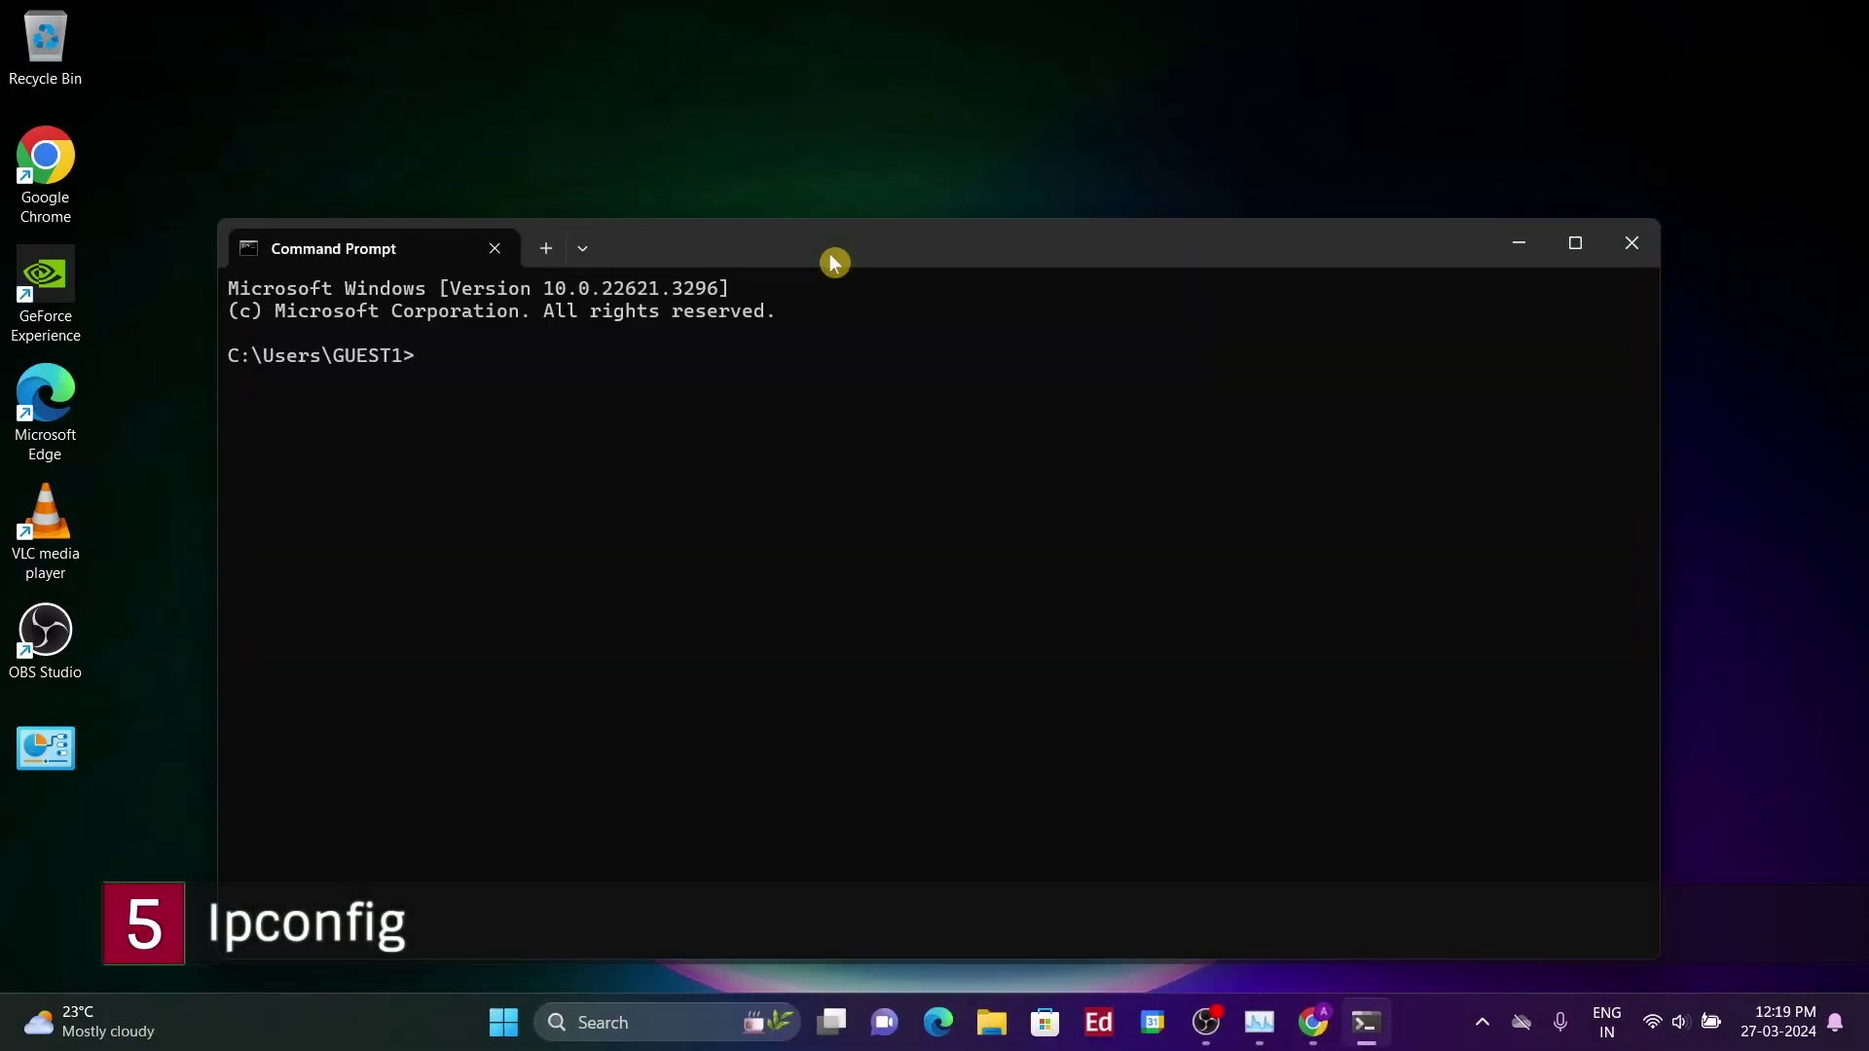
# - Run ipconfig to show the Wi-Fi IPv4 address 192.168.0.129, then close Command Prompt
pyautogui.moveTo(1033, 251); pyautogui.dragTo(1035, 127)
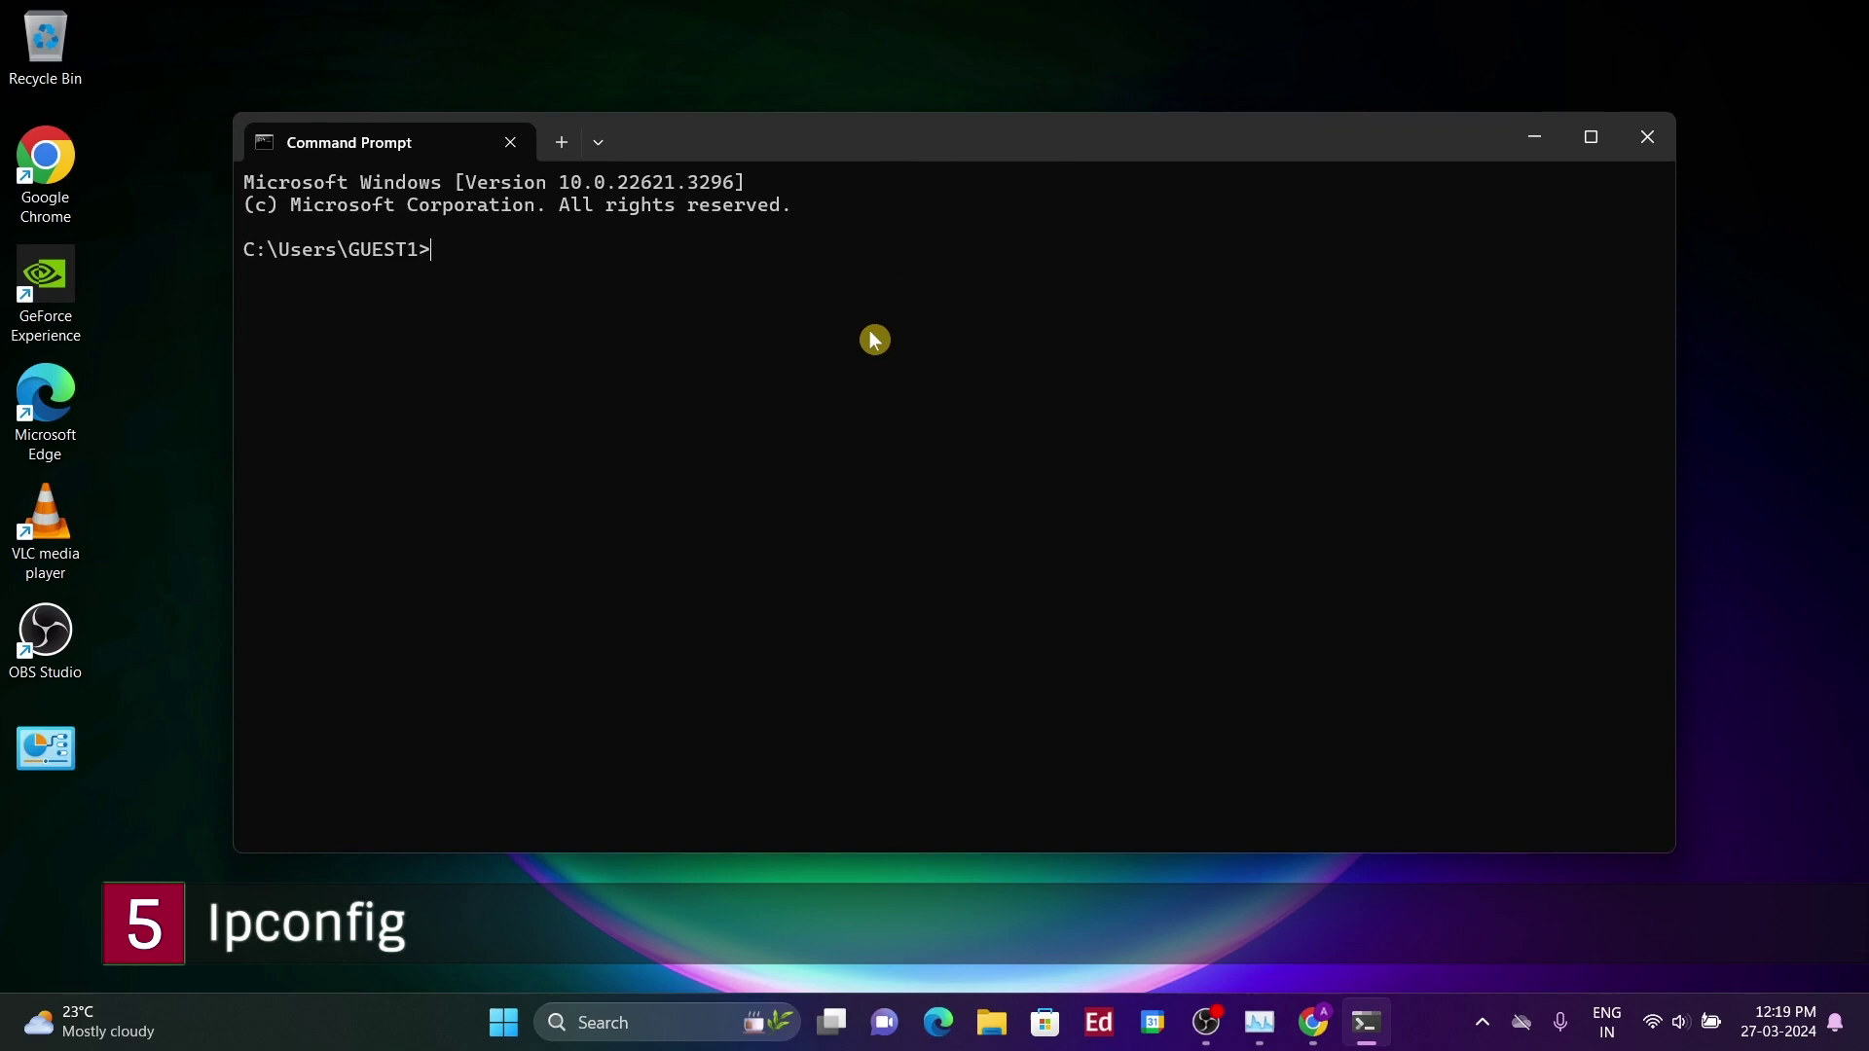
pyautogui.write('ipconfig')
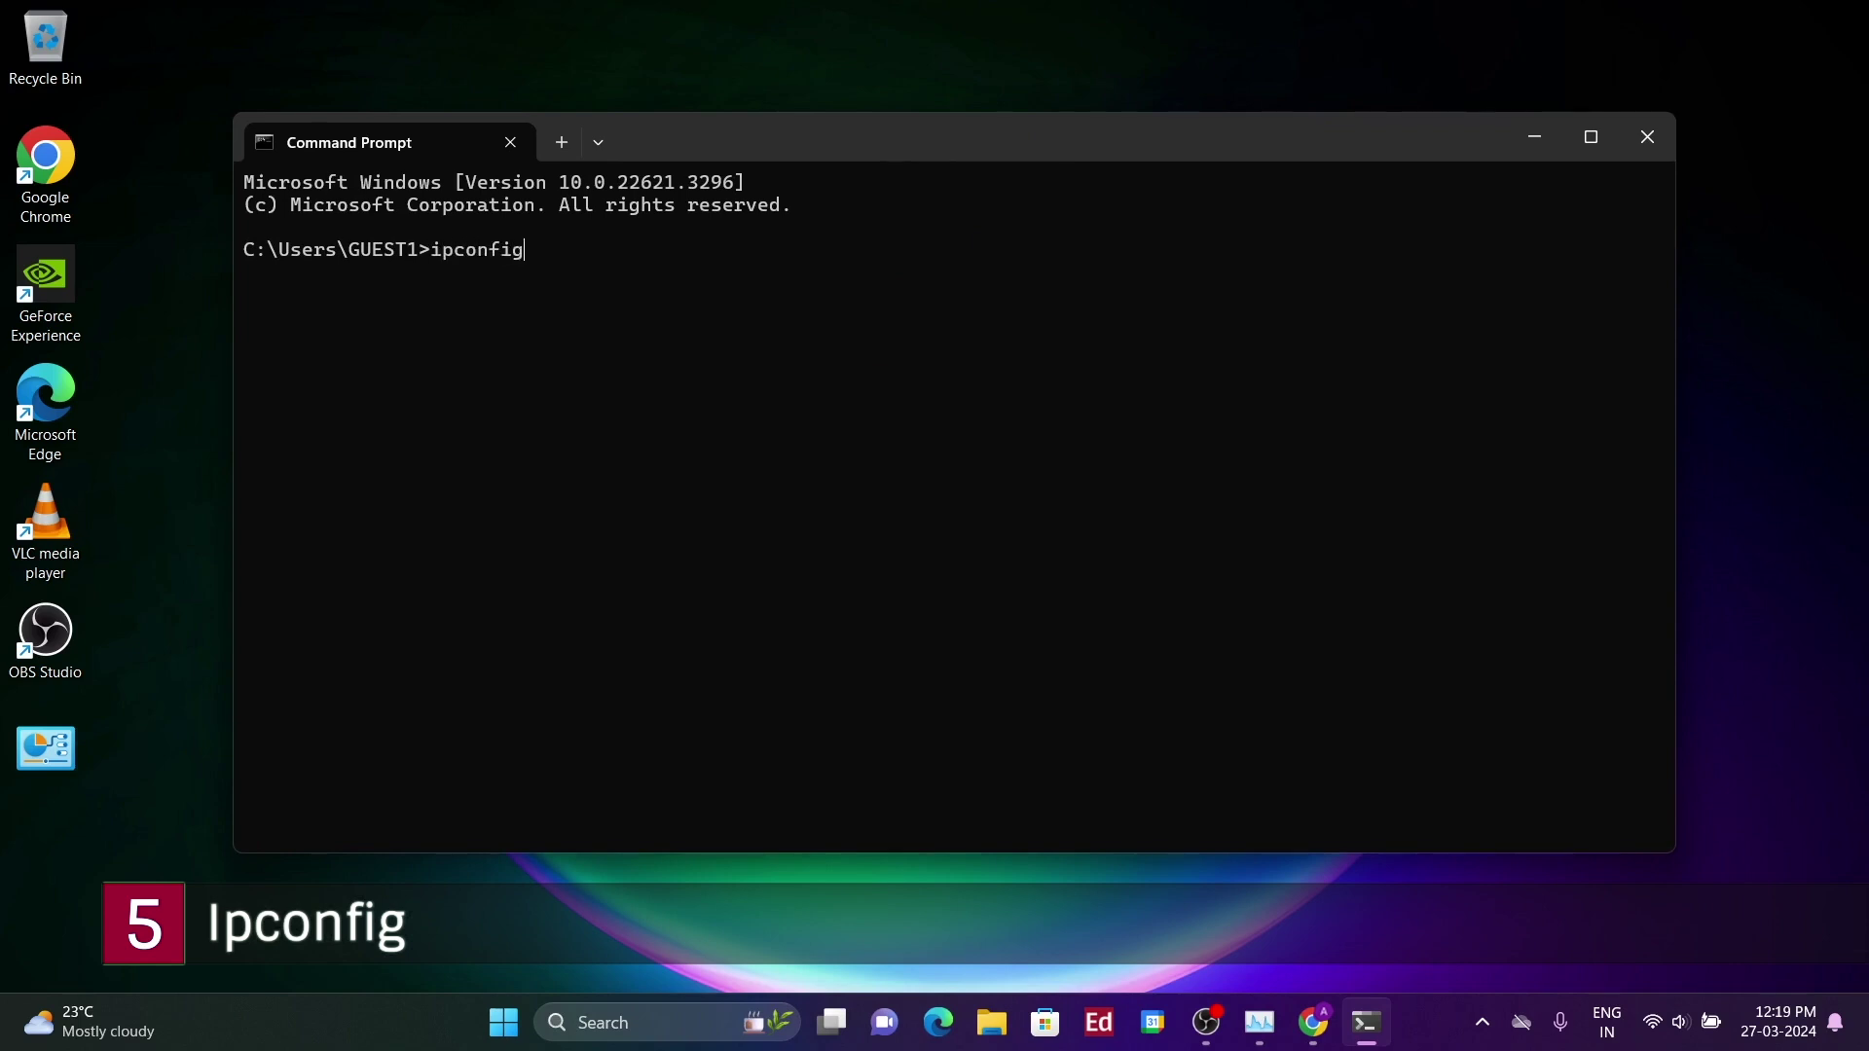
pyautogui.press('Return')
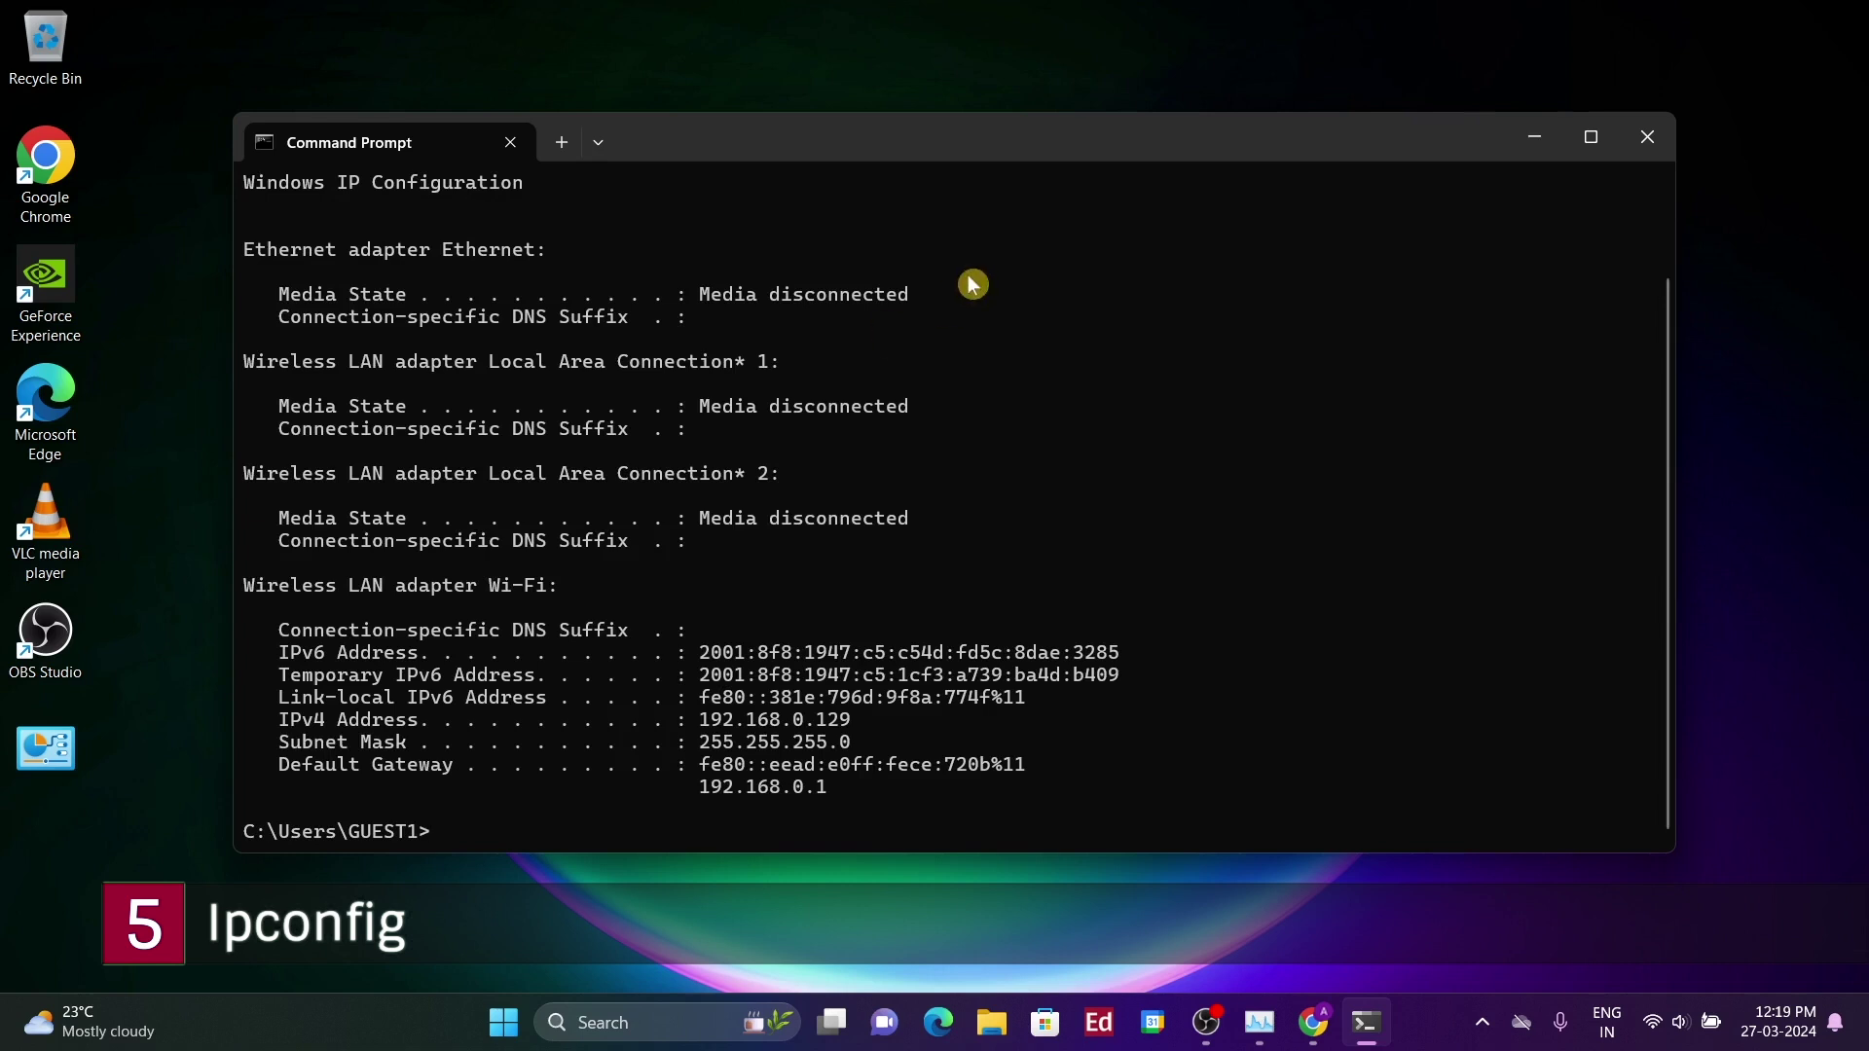
pyautogui.scroll(2, 899, 381)
pyautogui.scroll(-2, 899, 384)
pyautogui.scroll(2, 913, 444)
pyautogui.scroll(-2, 900, 430)
pyautogui.scroll(3, 884, 423)
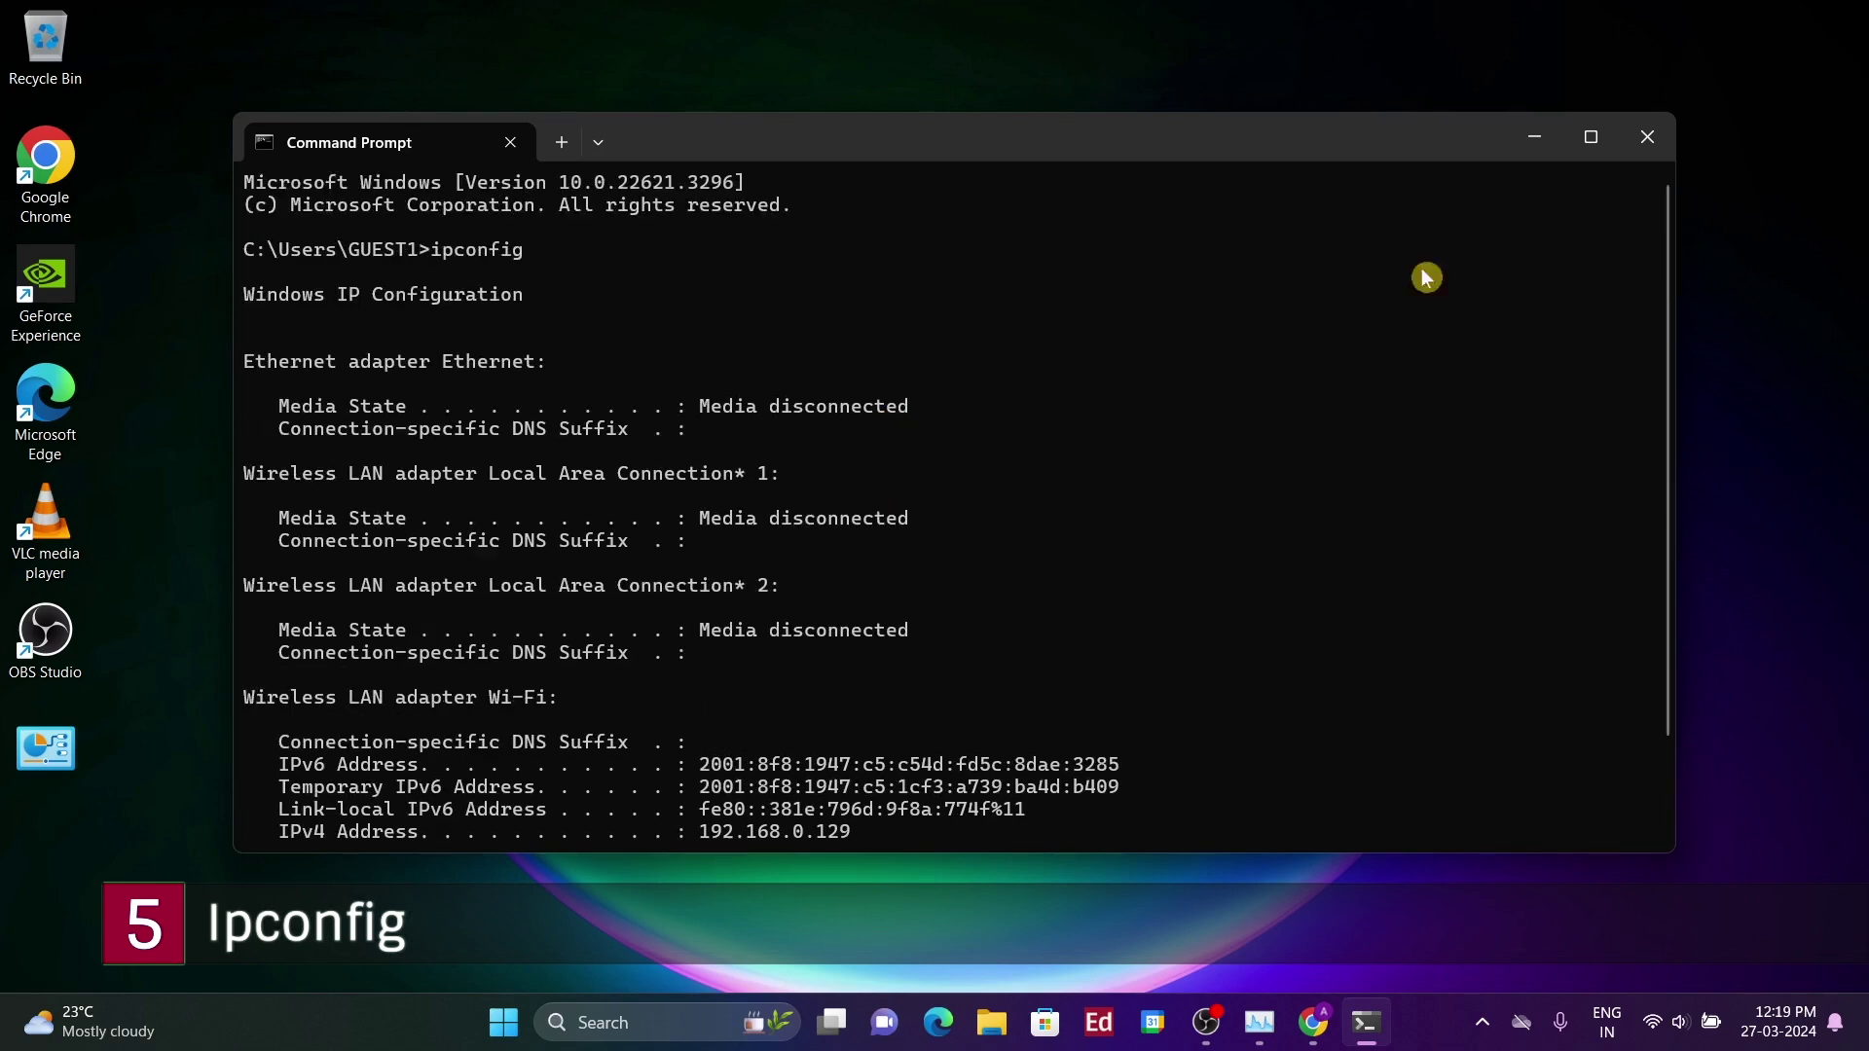
pyautogui.click(1661, 137)
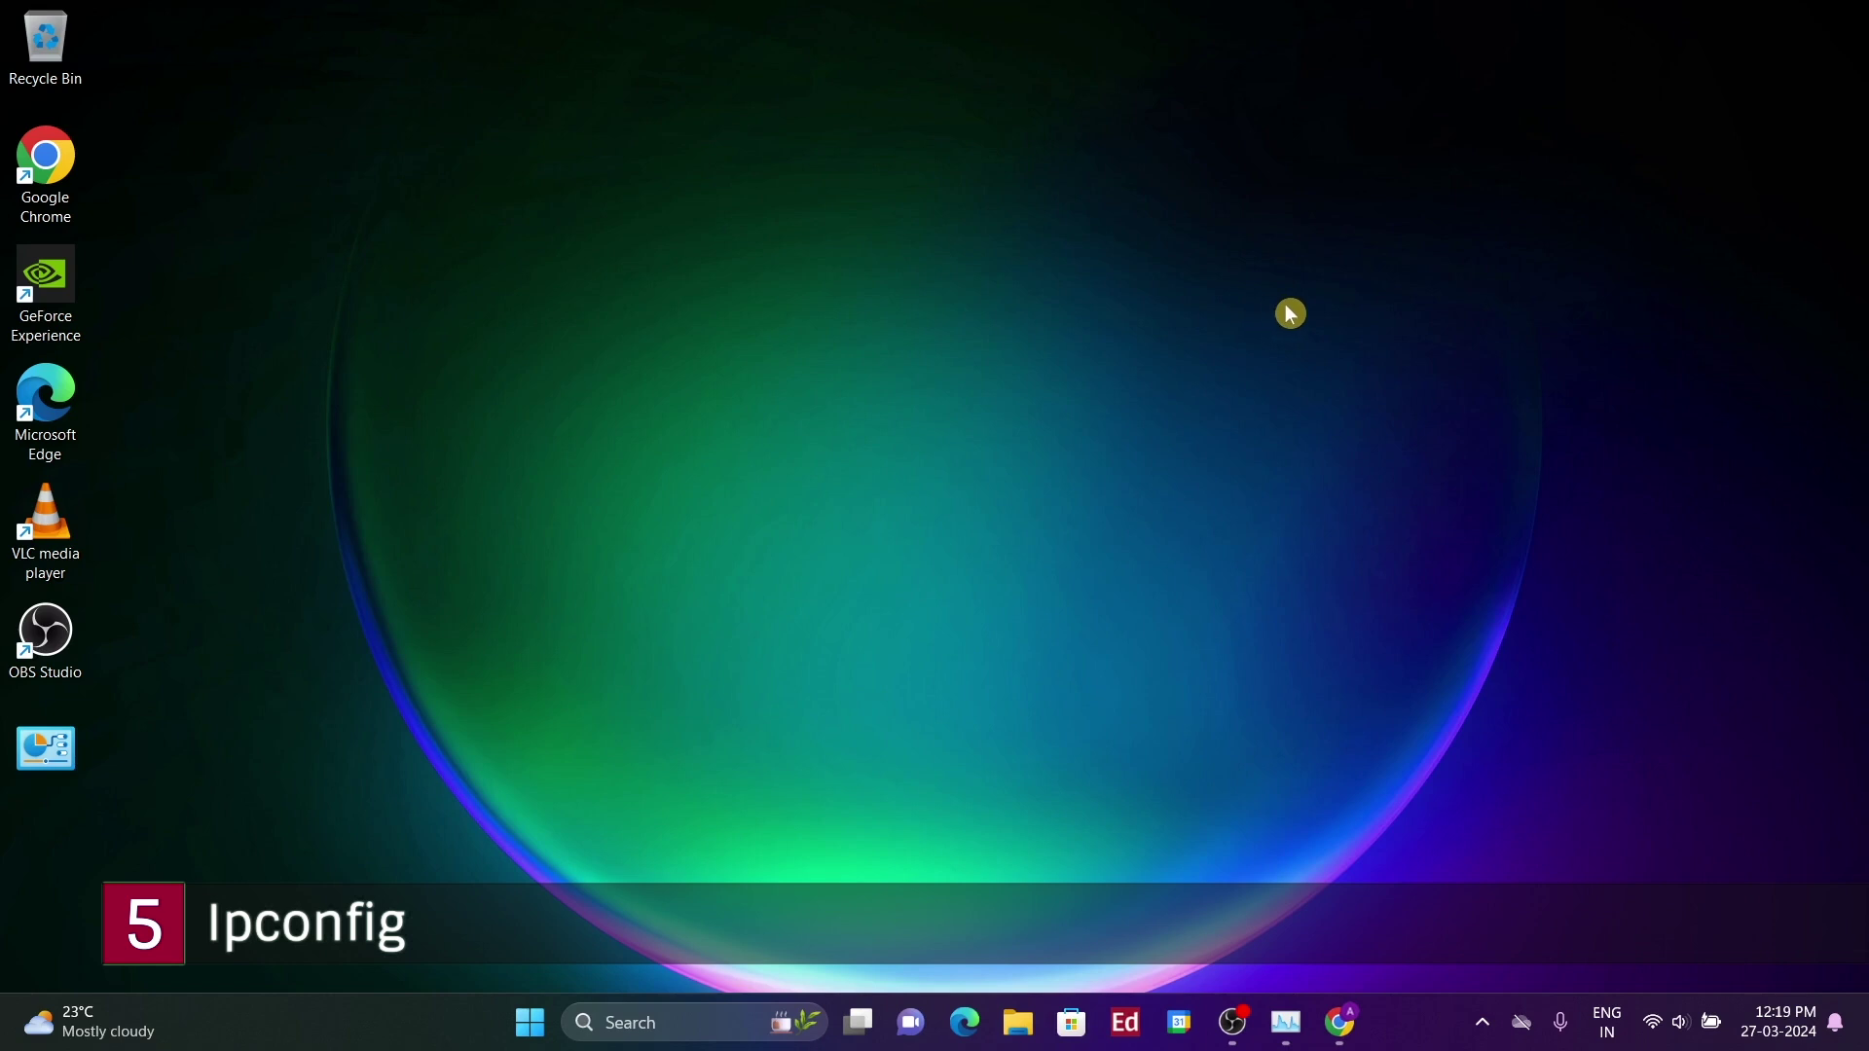
# - Launch Command Prompt from Search's recent items and enter 'ping google.com' at the prompt
pyautogui.click(671, 1021)
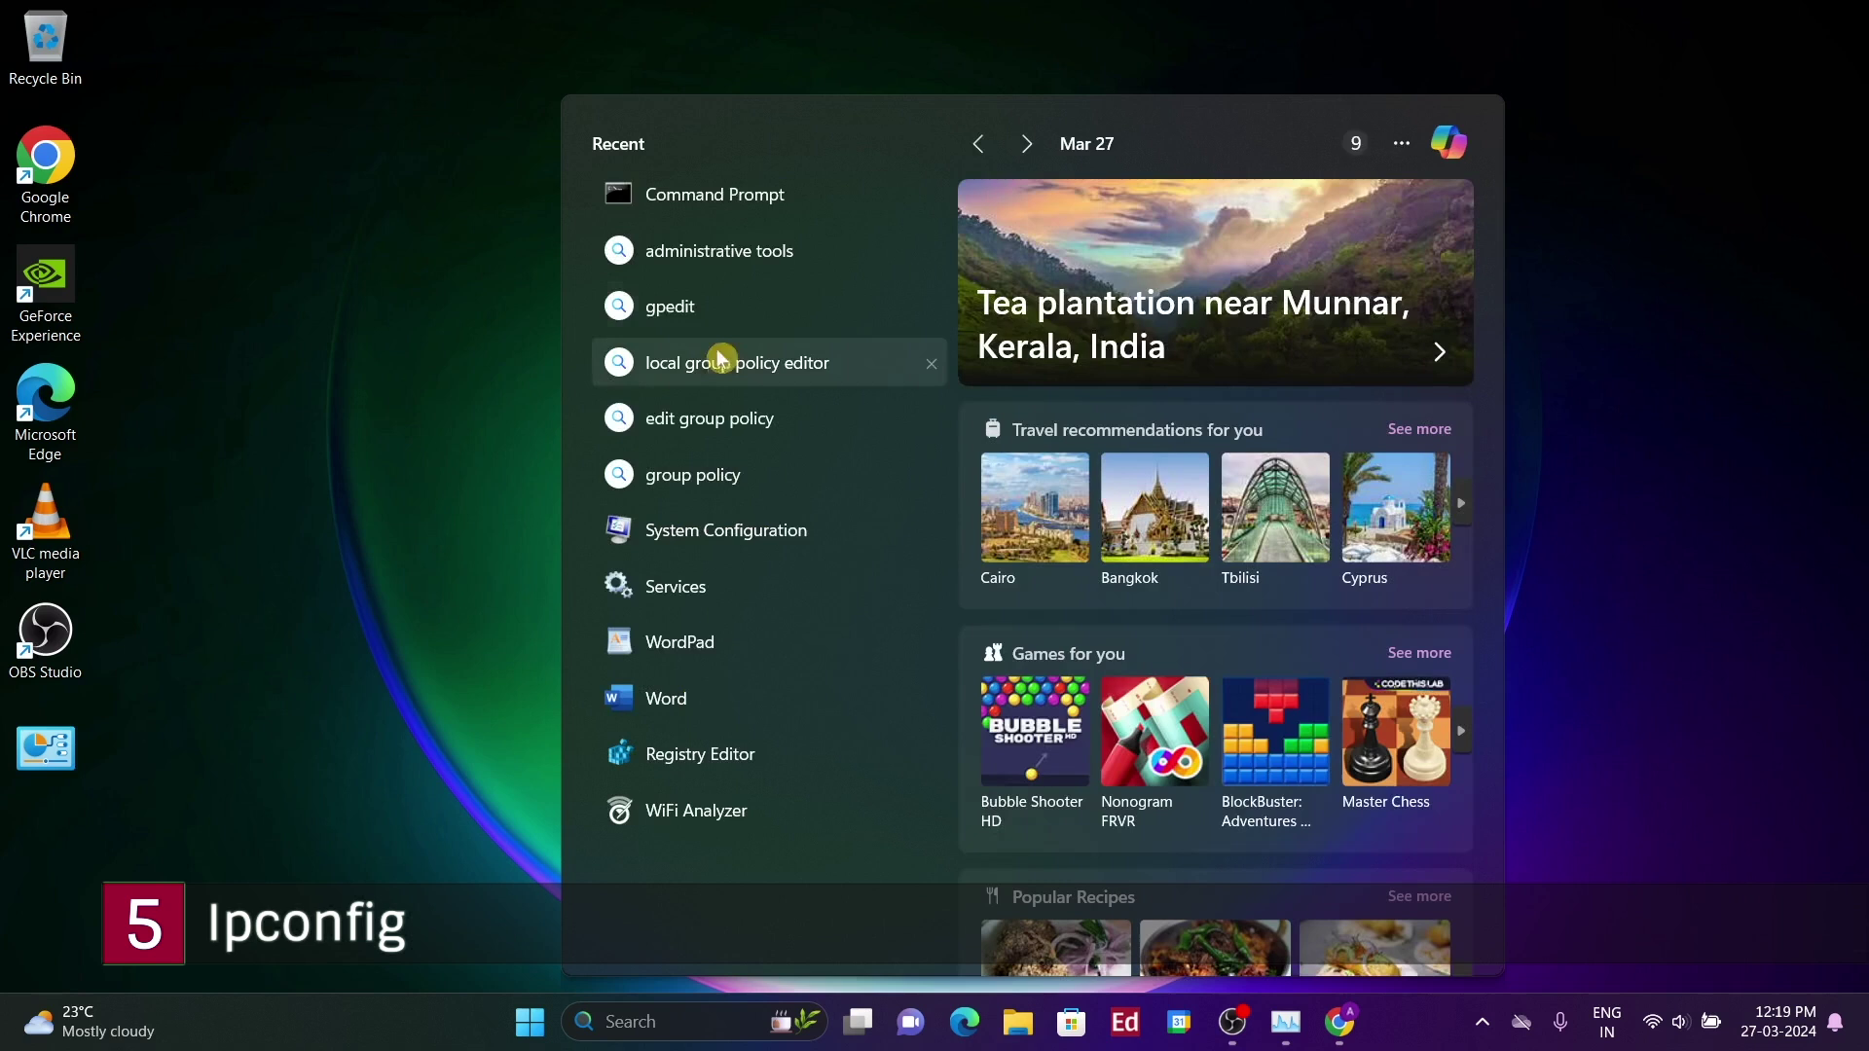
pyautogui.click(623, 196)
pyautogui.moveTo(1055, 84); pyautogui.dragTo(1201, 129)
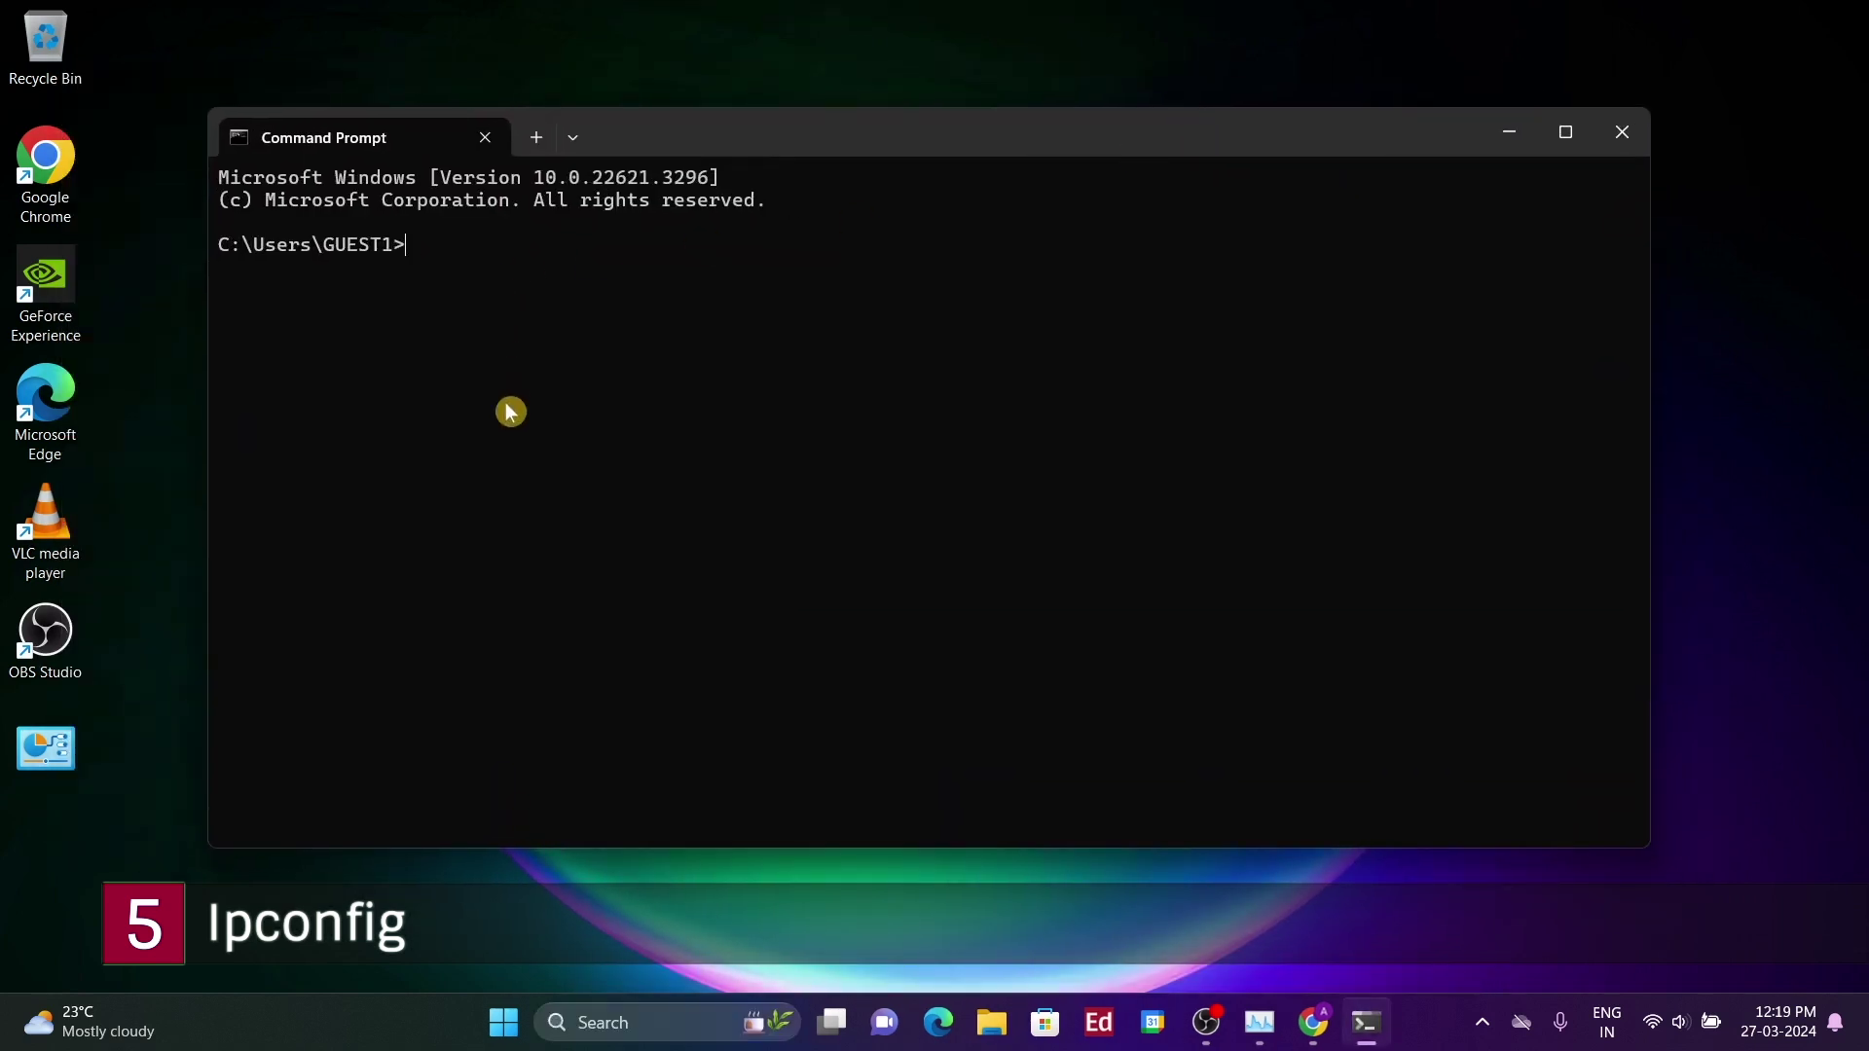
pyautogui.write('ping google')
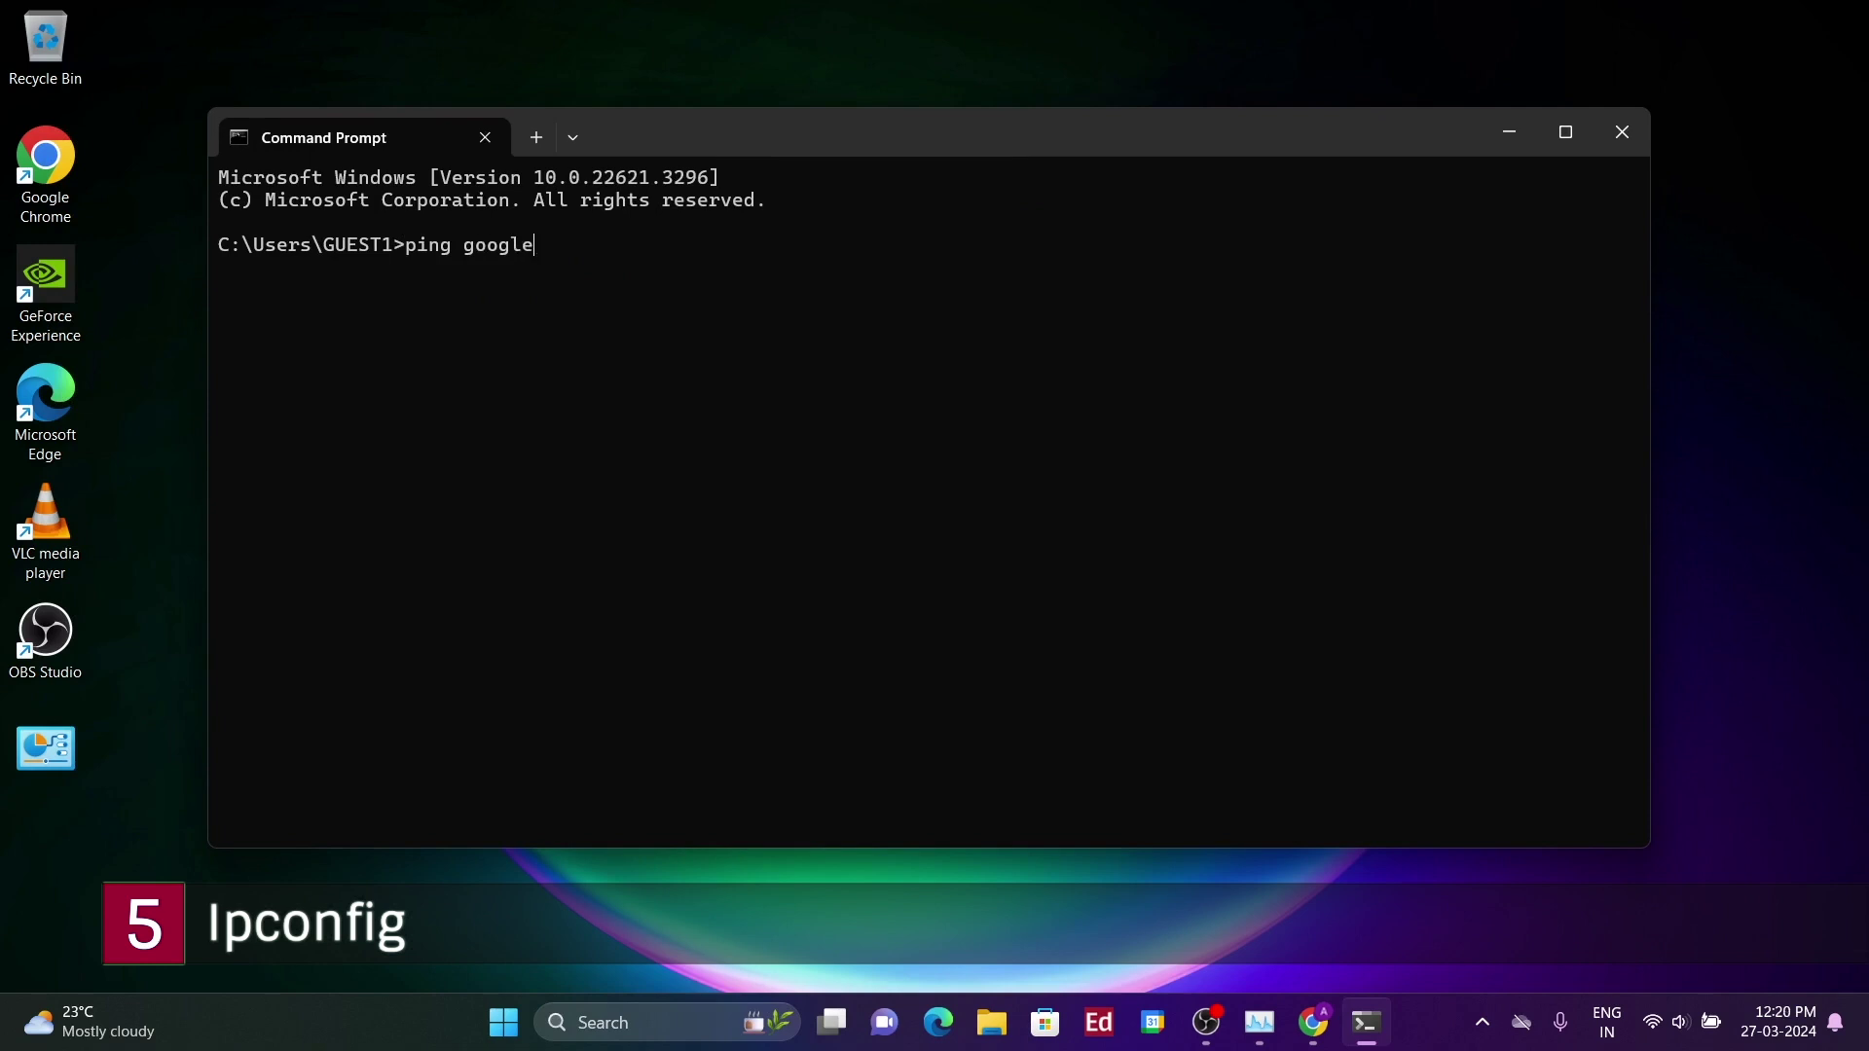
pyautogui.write('.com')
# - Ping google.com and youtube.com, each getting four replies with 0% loss
pyautogui.press('Return')
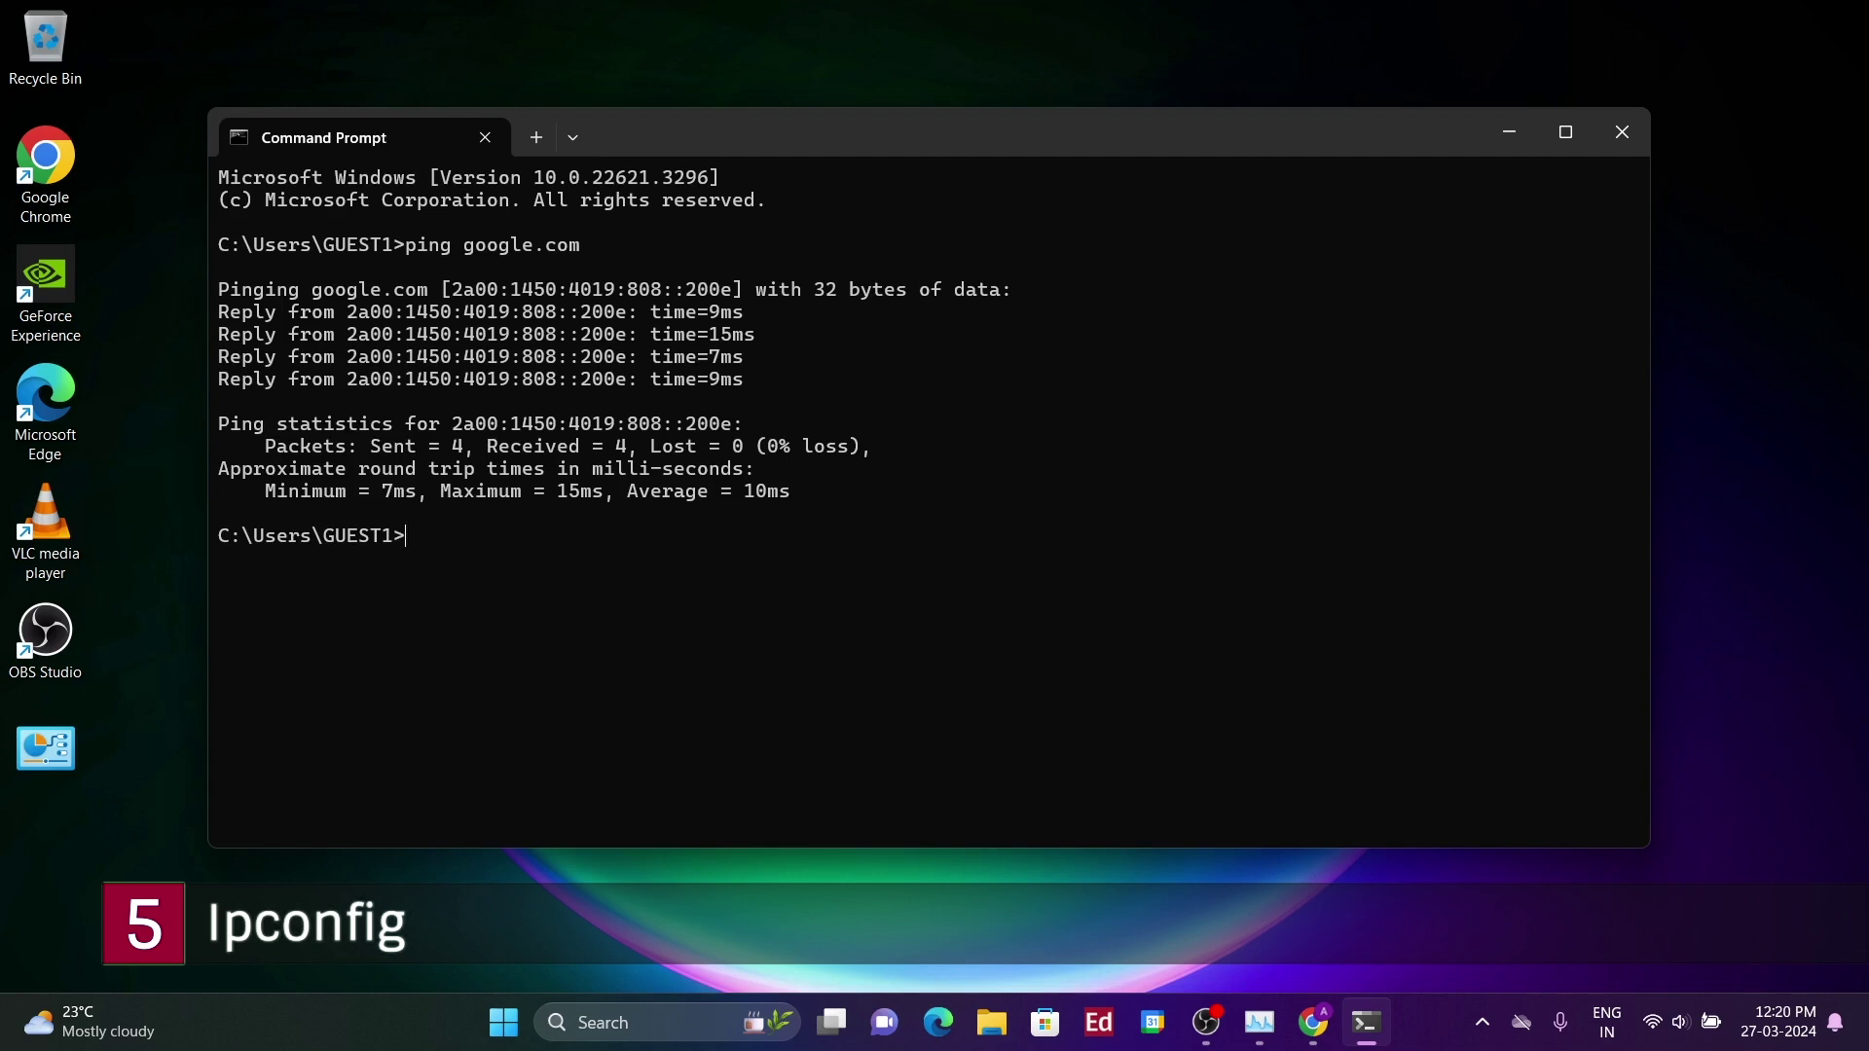
pyautogui.write('ping youtube.com')
pyautogui.press('Return')
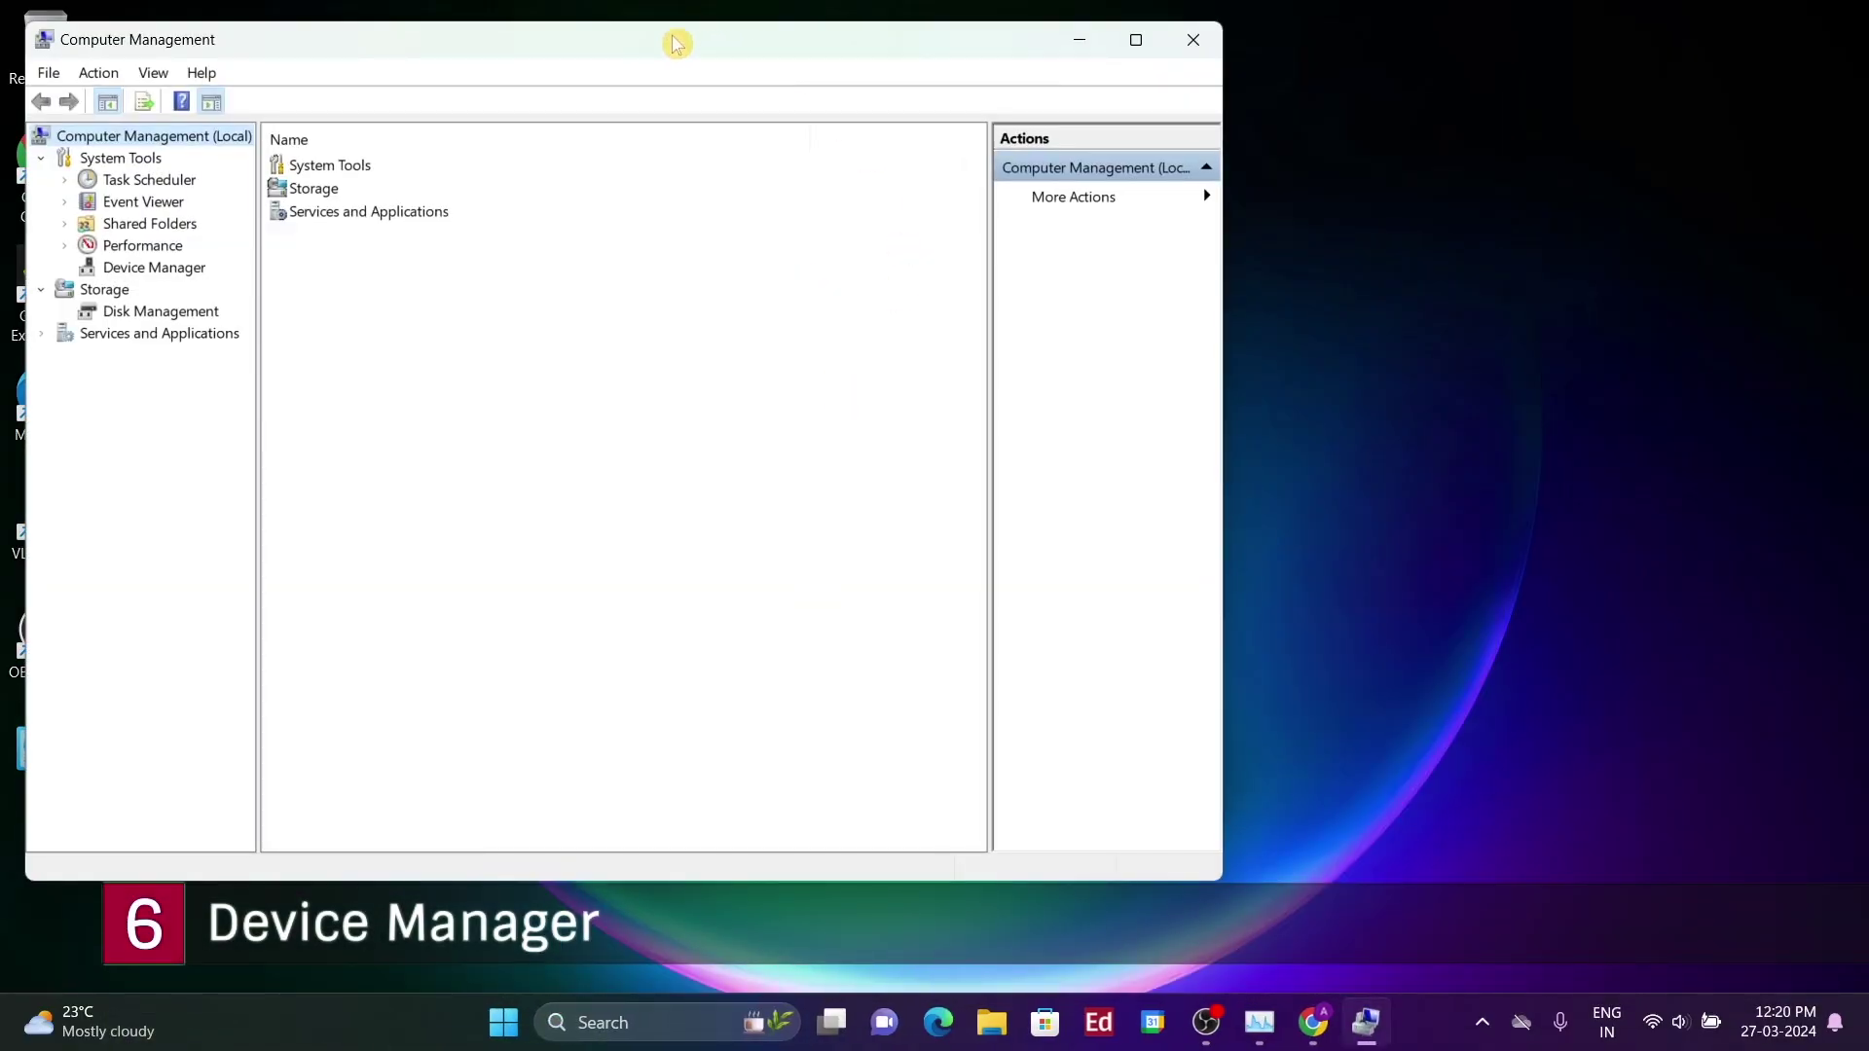
# - Open Device Manager under System Tools and expand Universal Serial Bus controllers
pyautogui.moveTo(675, 42); pyautogui.dragTo(944, 83)
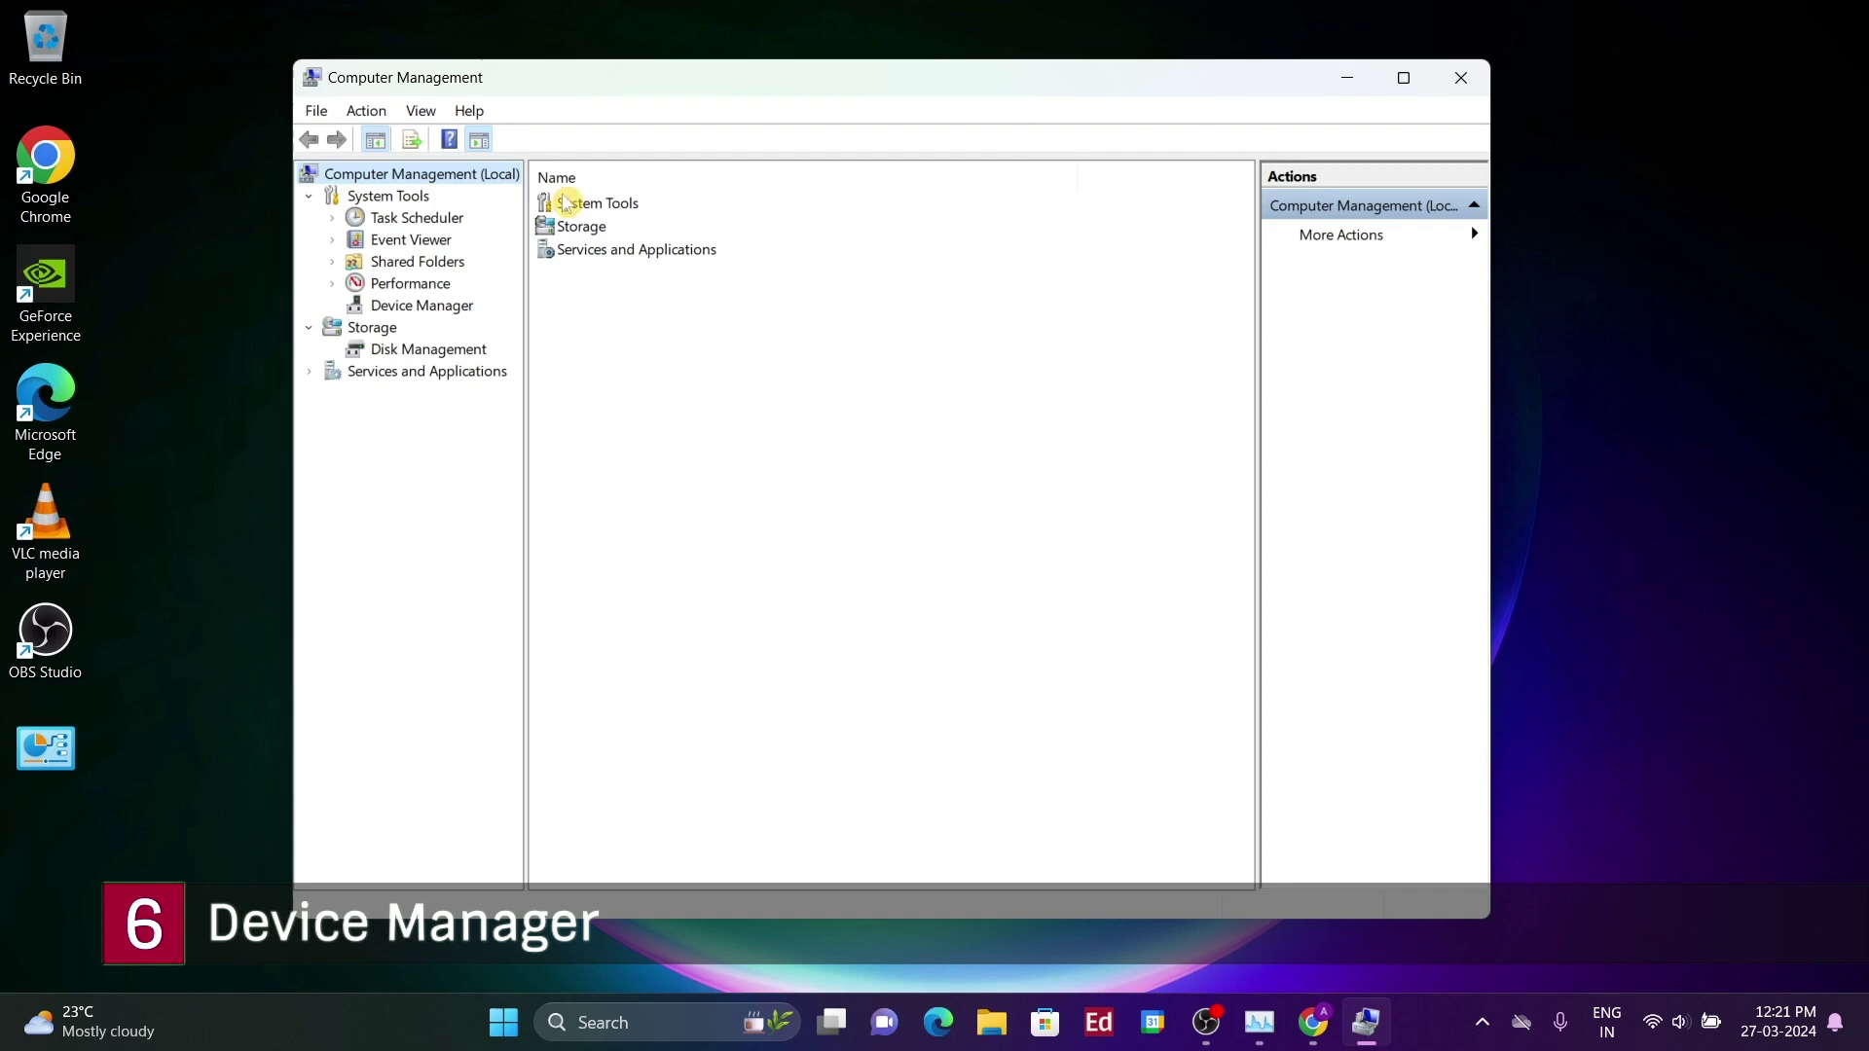
pyautogui.click(427, 196)
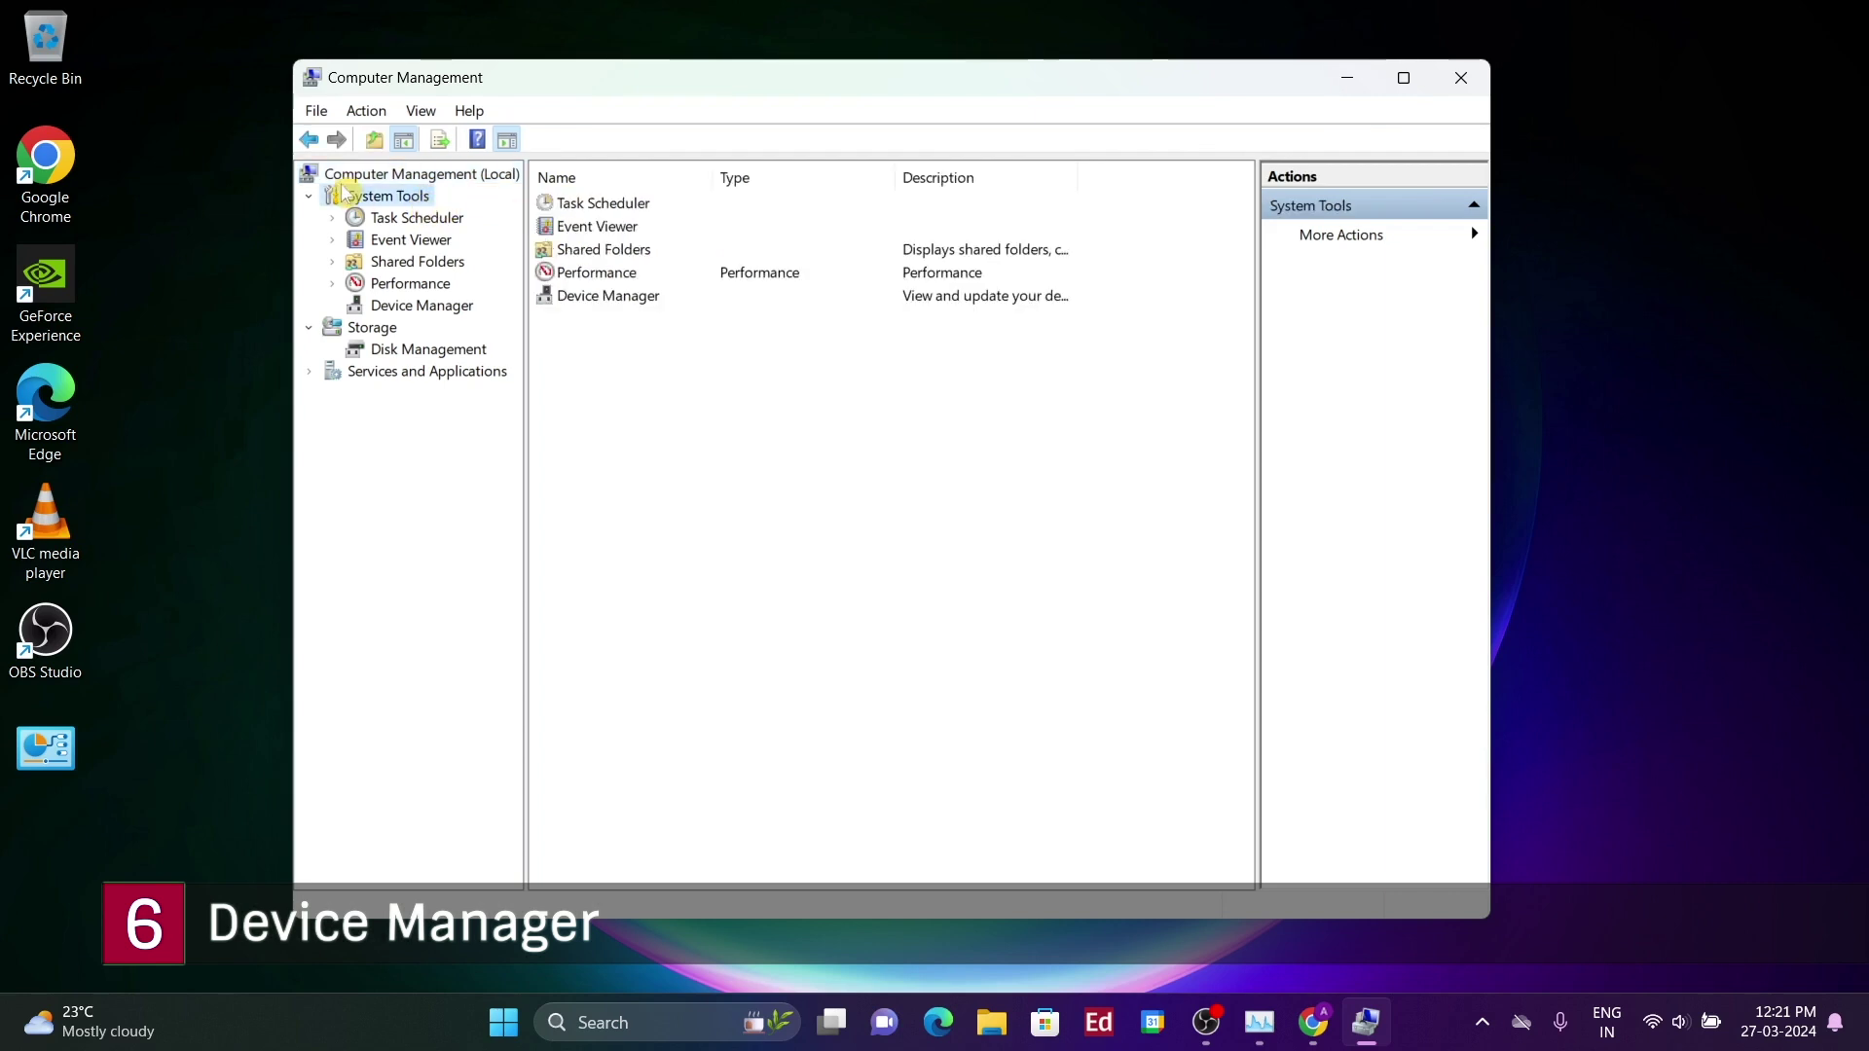
pyautogui.click(372, 175)
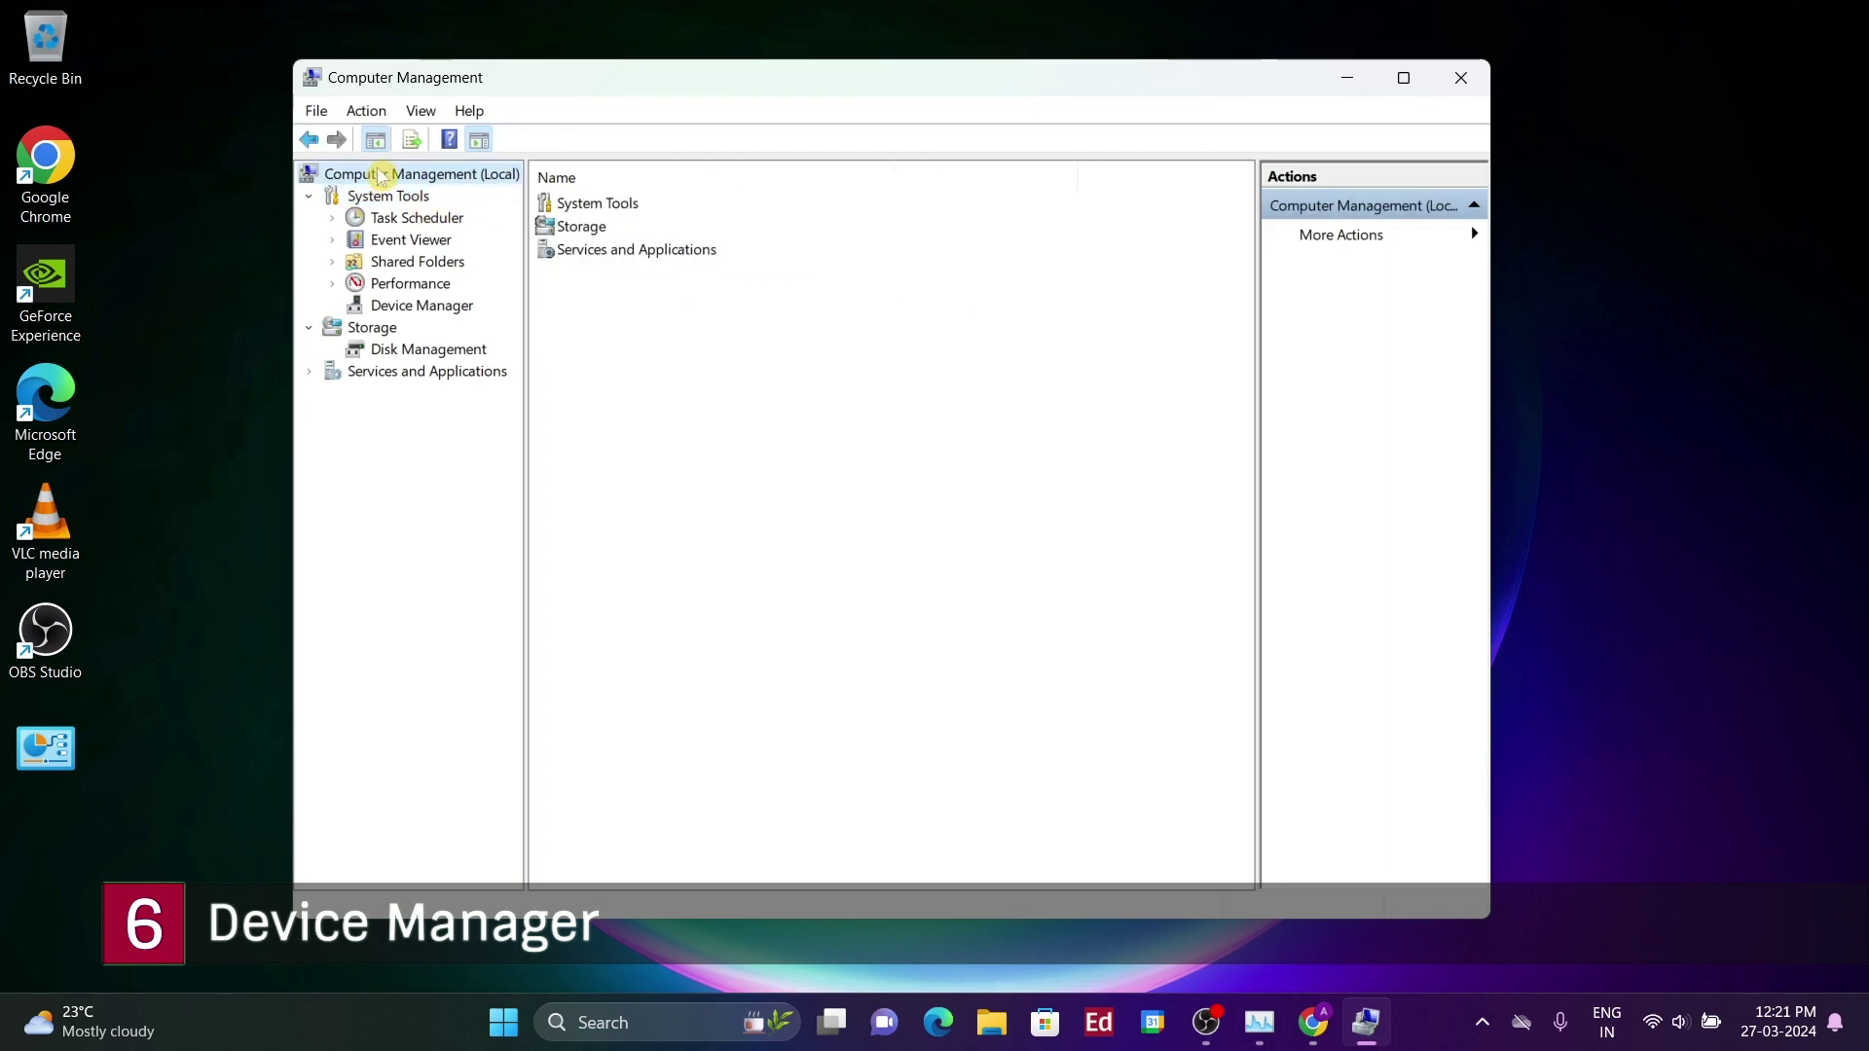
pyautogui.click(583, 202)
pyautogui.click(421, 305)
pyautogui.click(567, 722)
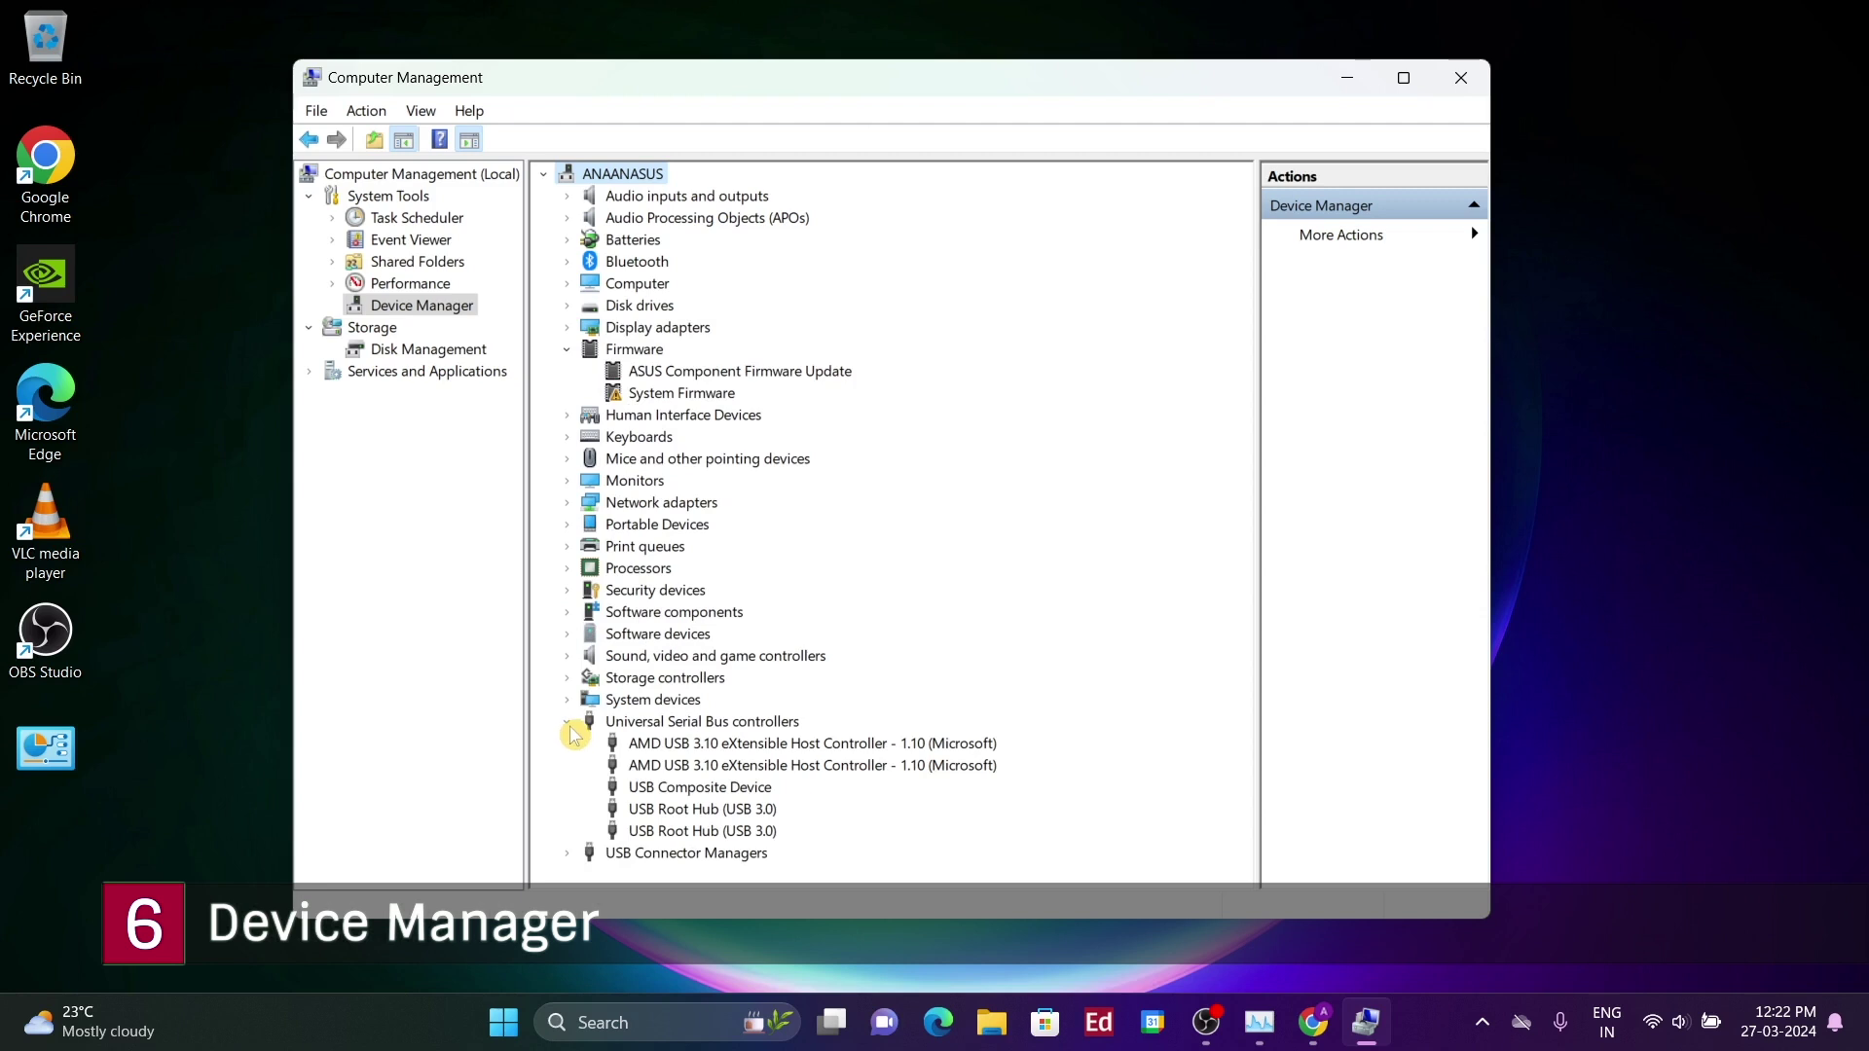
# - Expand and collapse the USB controllers, USB Connector Managers and Computer categories
pyautogui.click(569, 724)
pyautogui.click(570, 744)
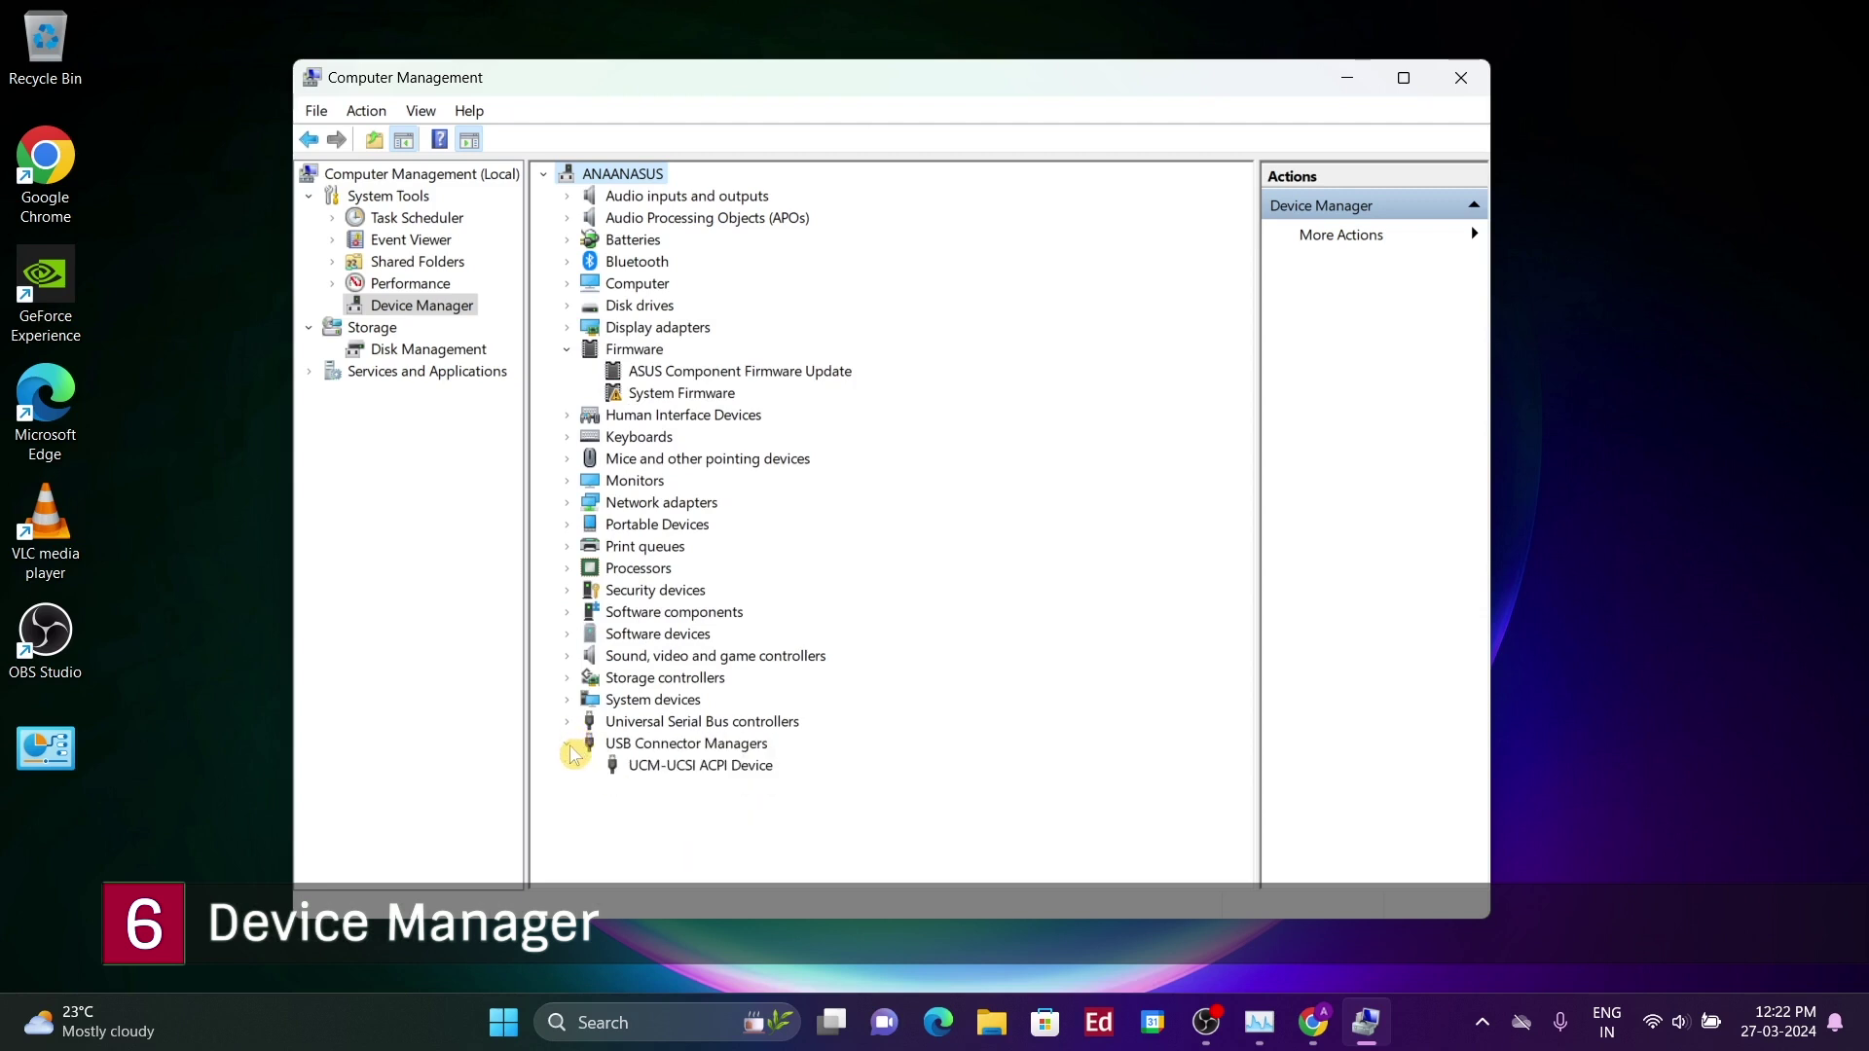
pyautogui.click(569, 744)
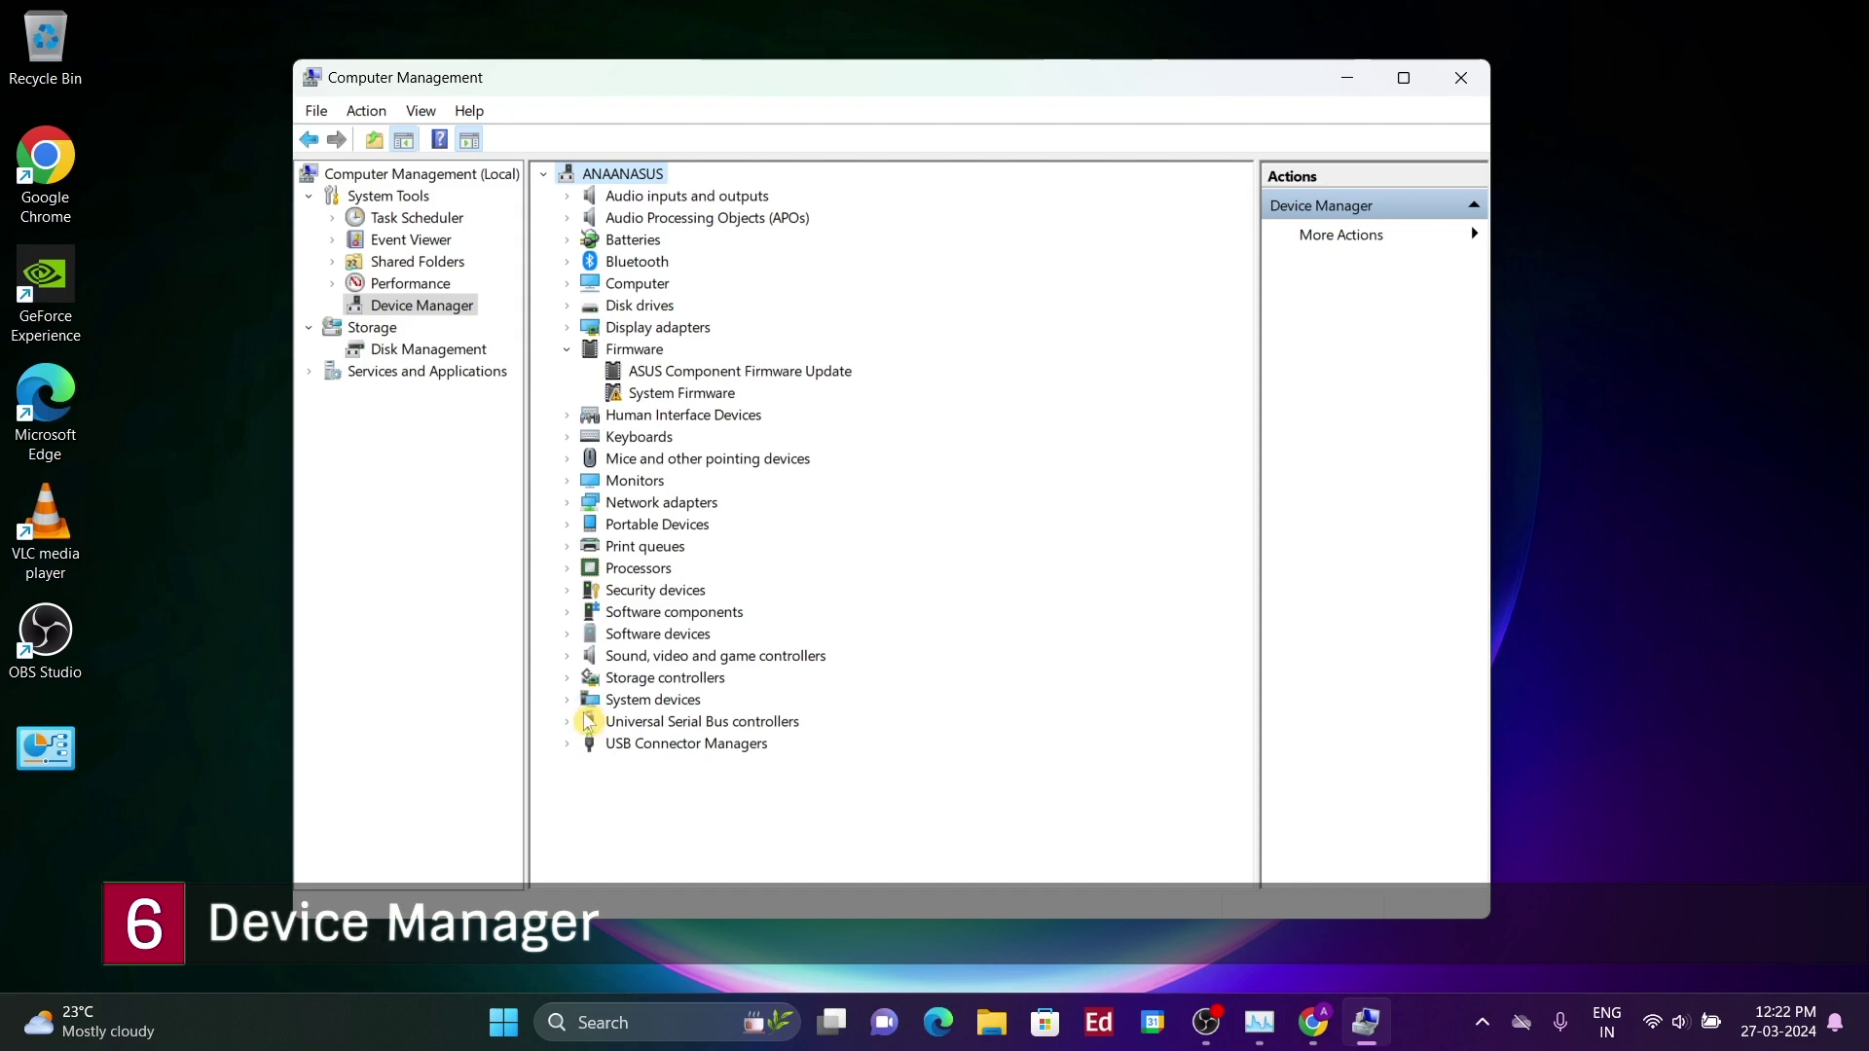
pyautogui.click(569, 723)
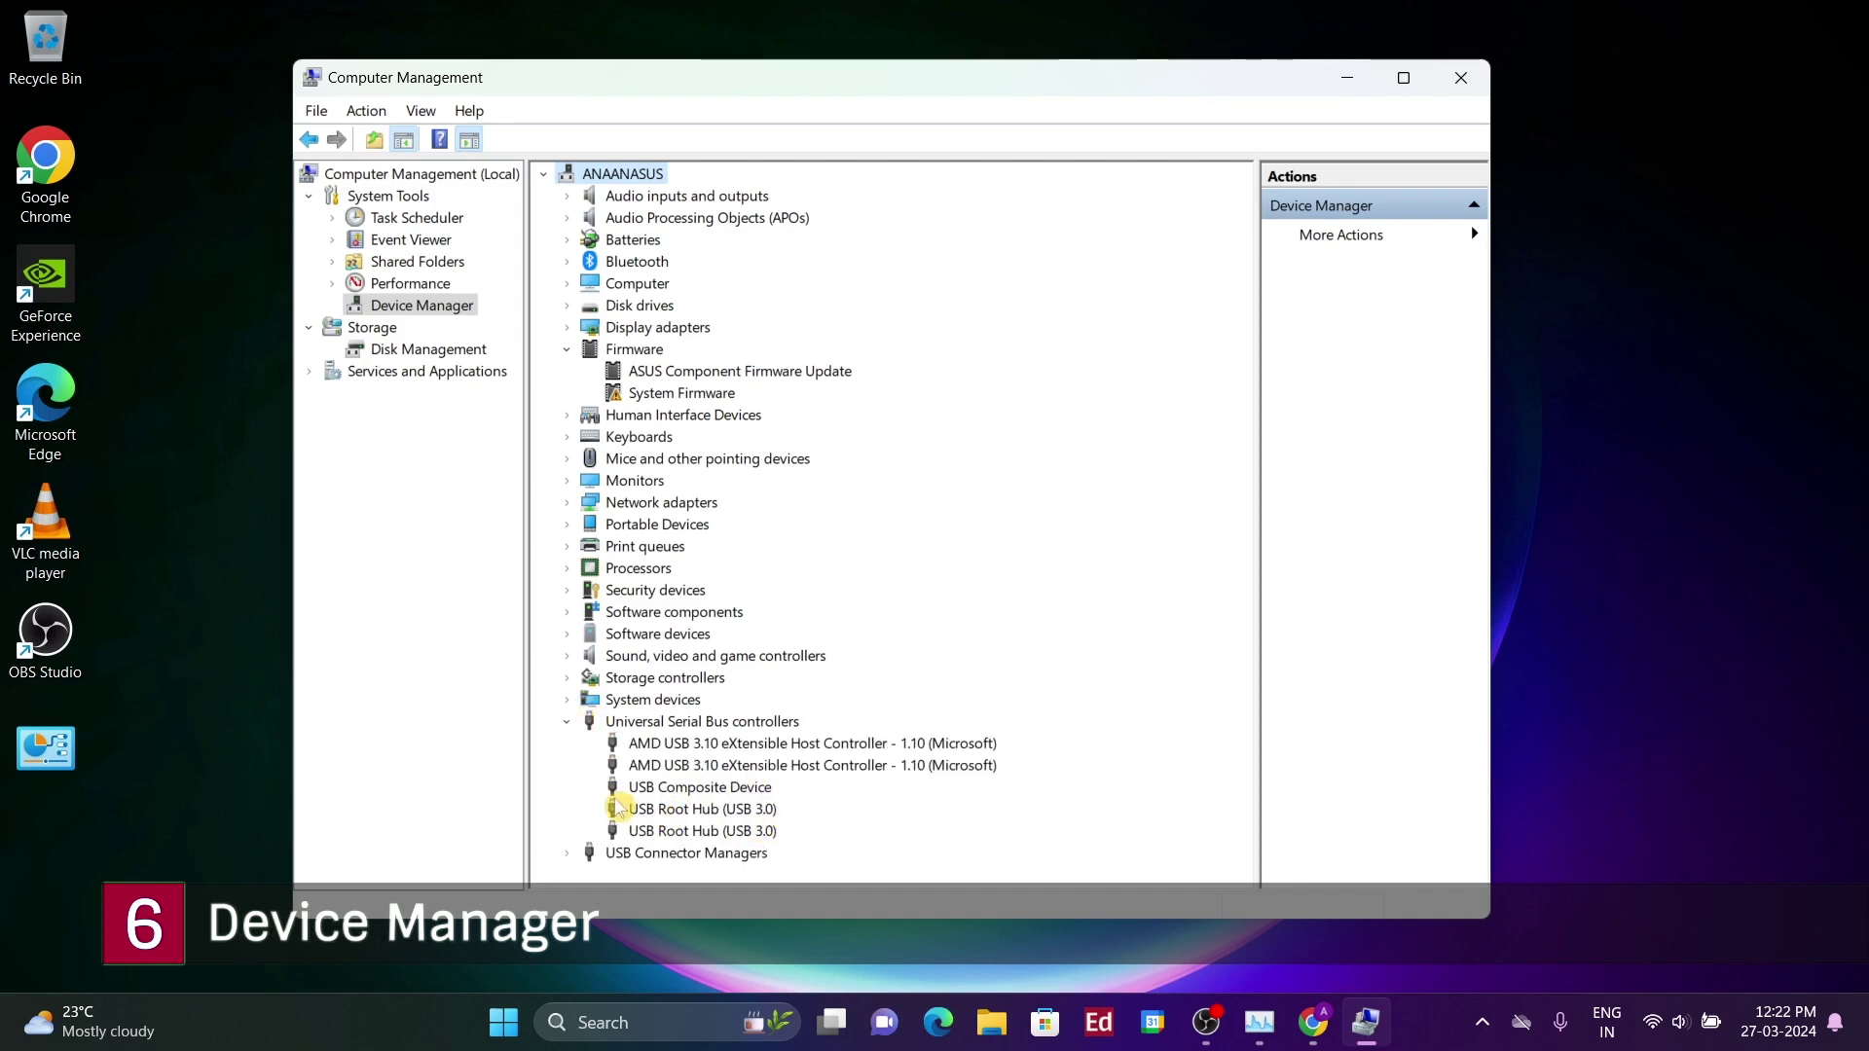
pyautogui.click(567, 721)
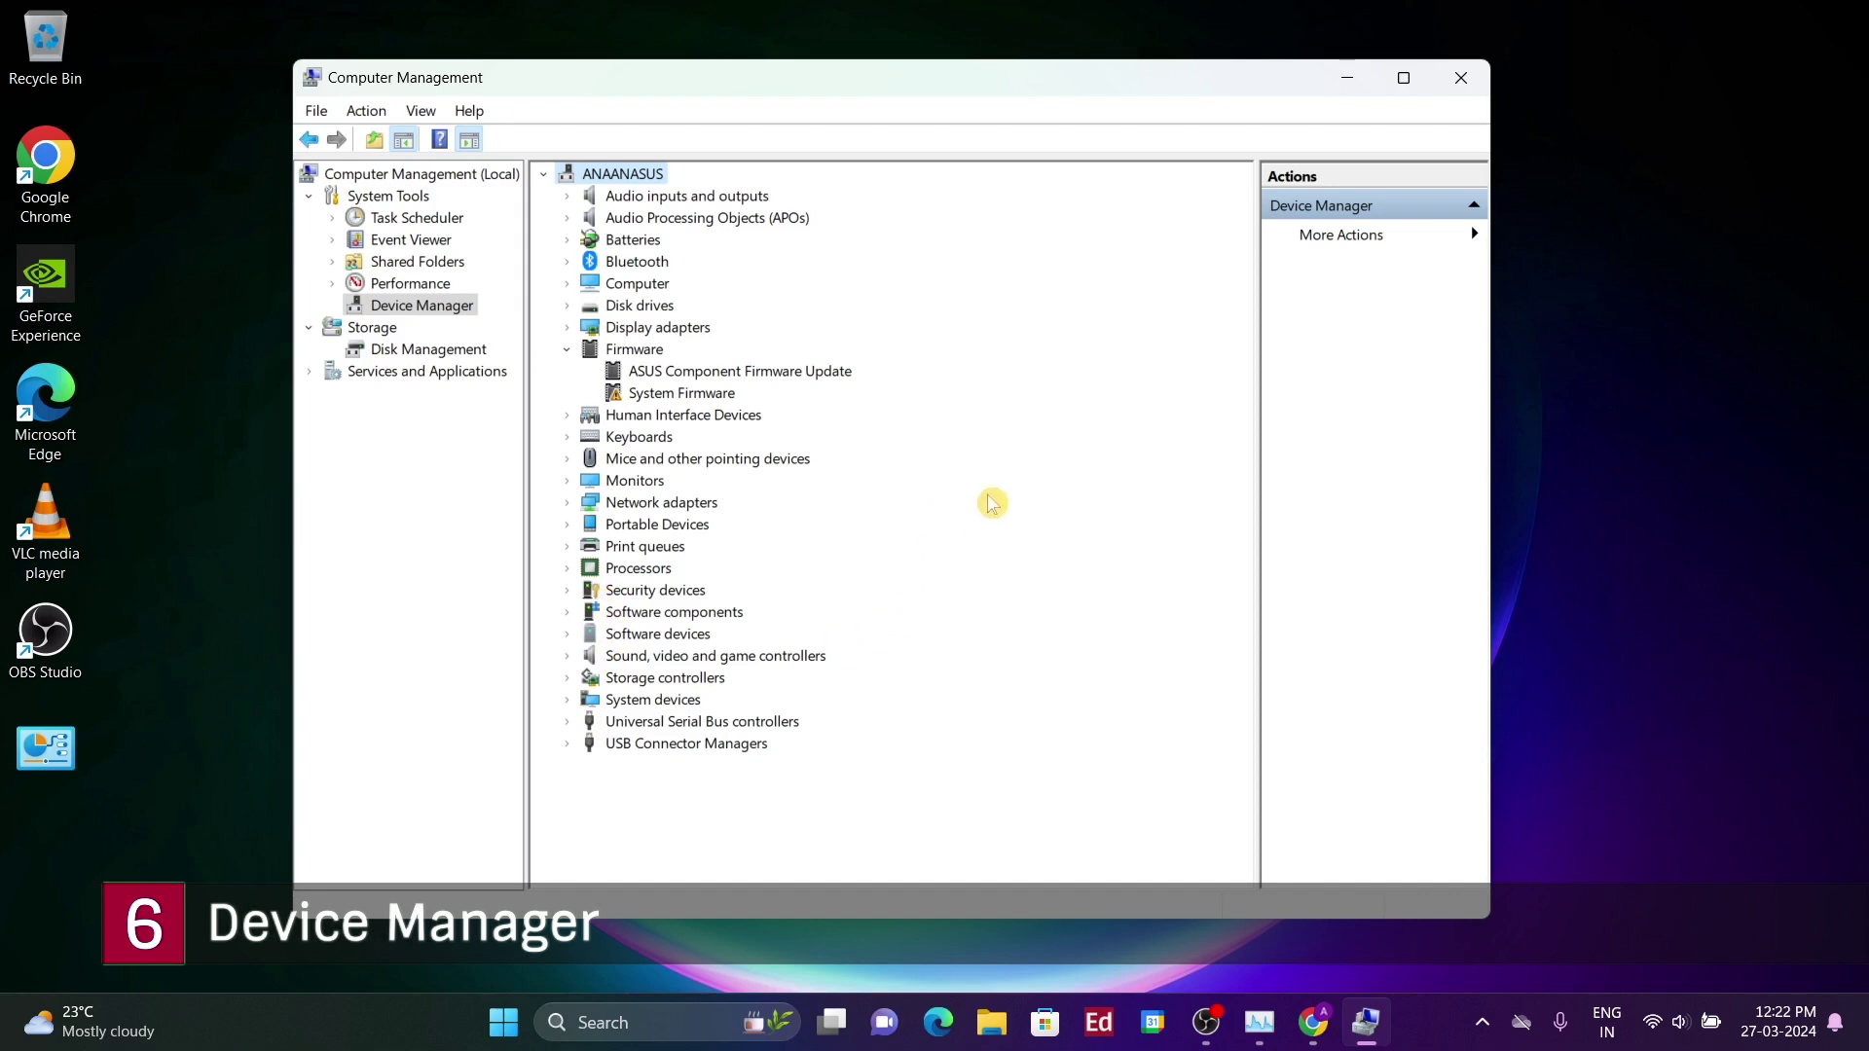
pyautogui.click(570, 285)
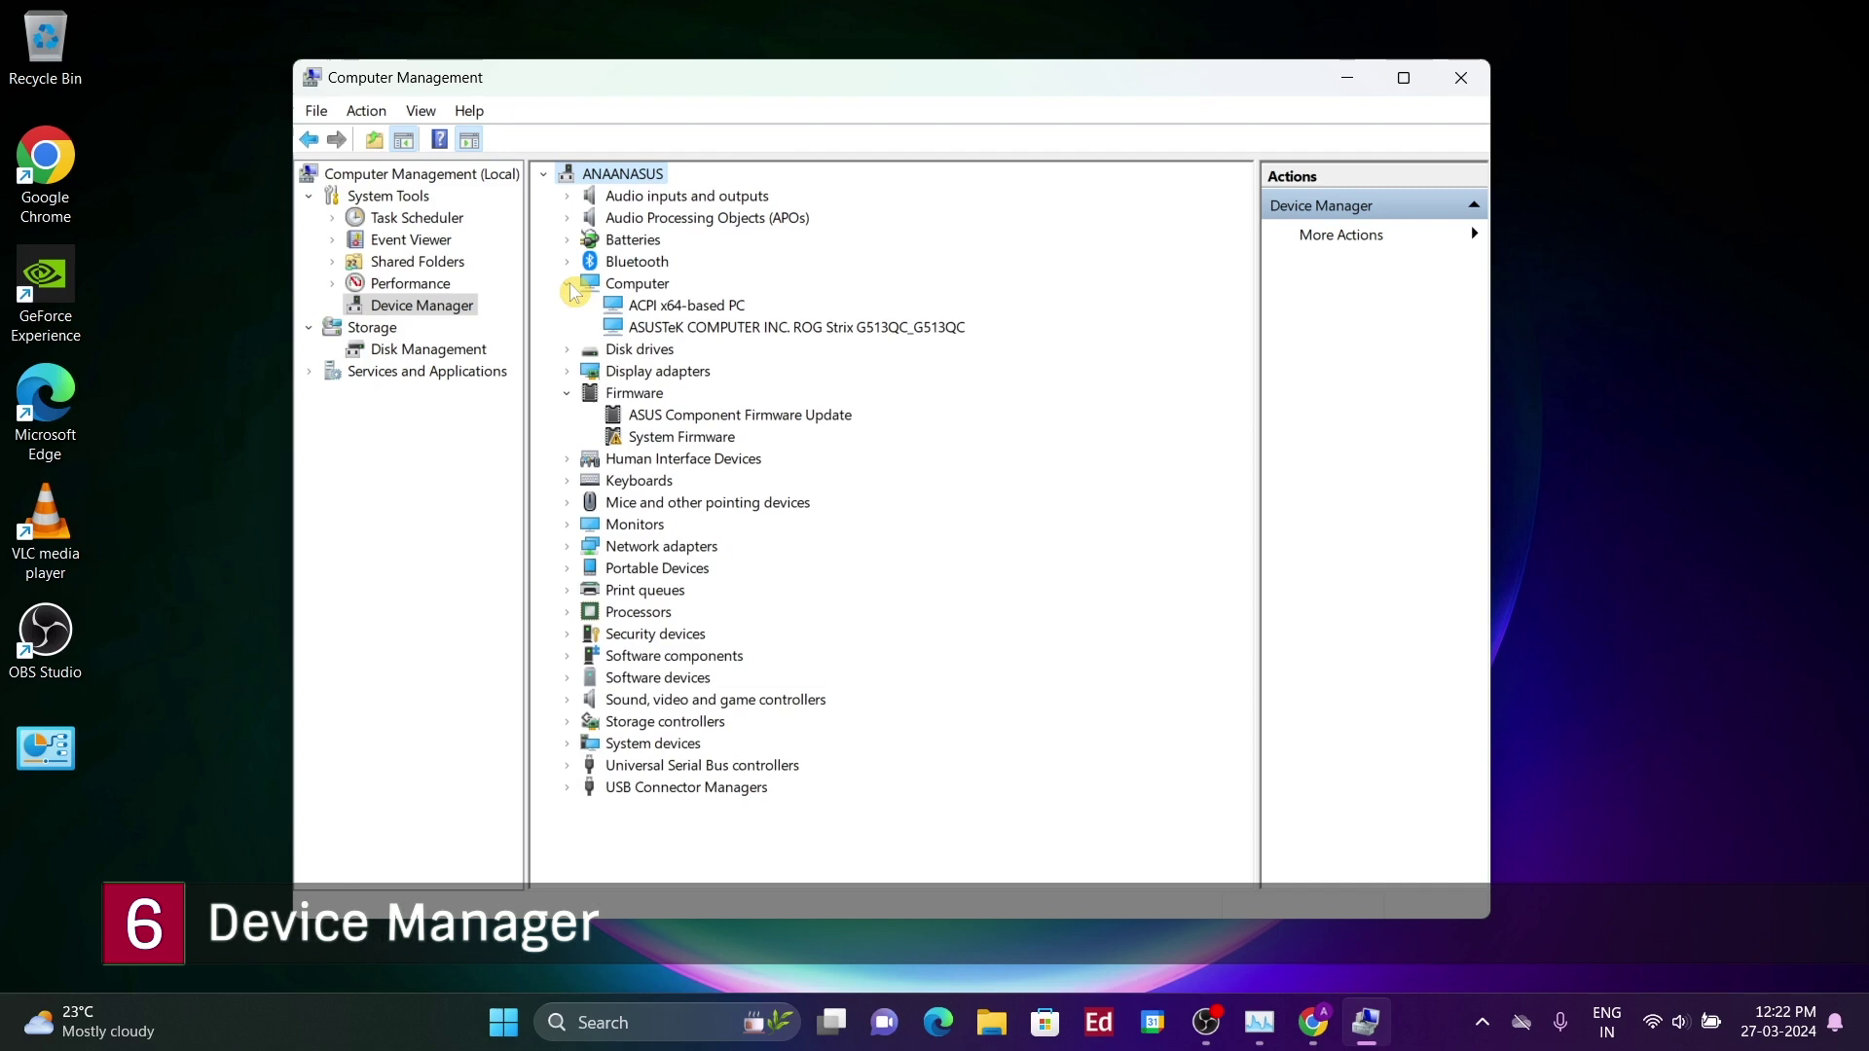
pyautogui.click(570, 285)
# - Check Audio Processing Objects and Disk drives, then open ASUS Component Firmware Update properties
pyautogui.click(570, 219)
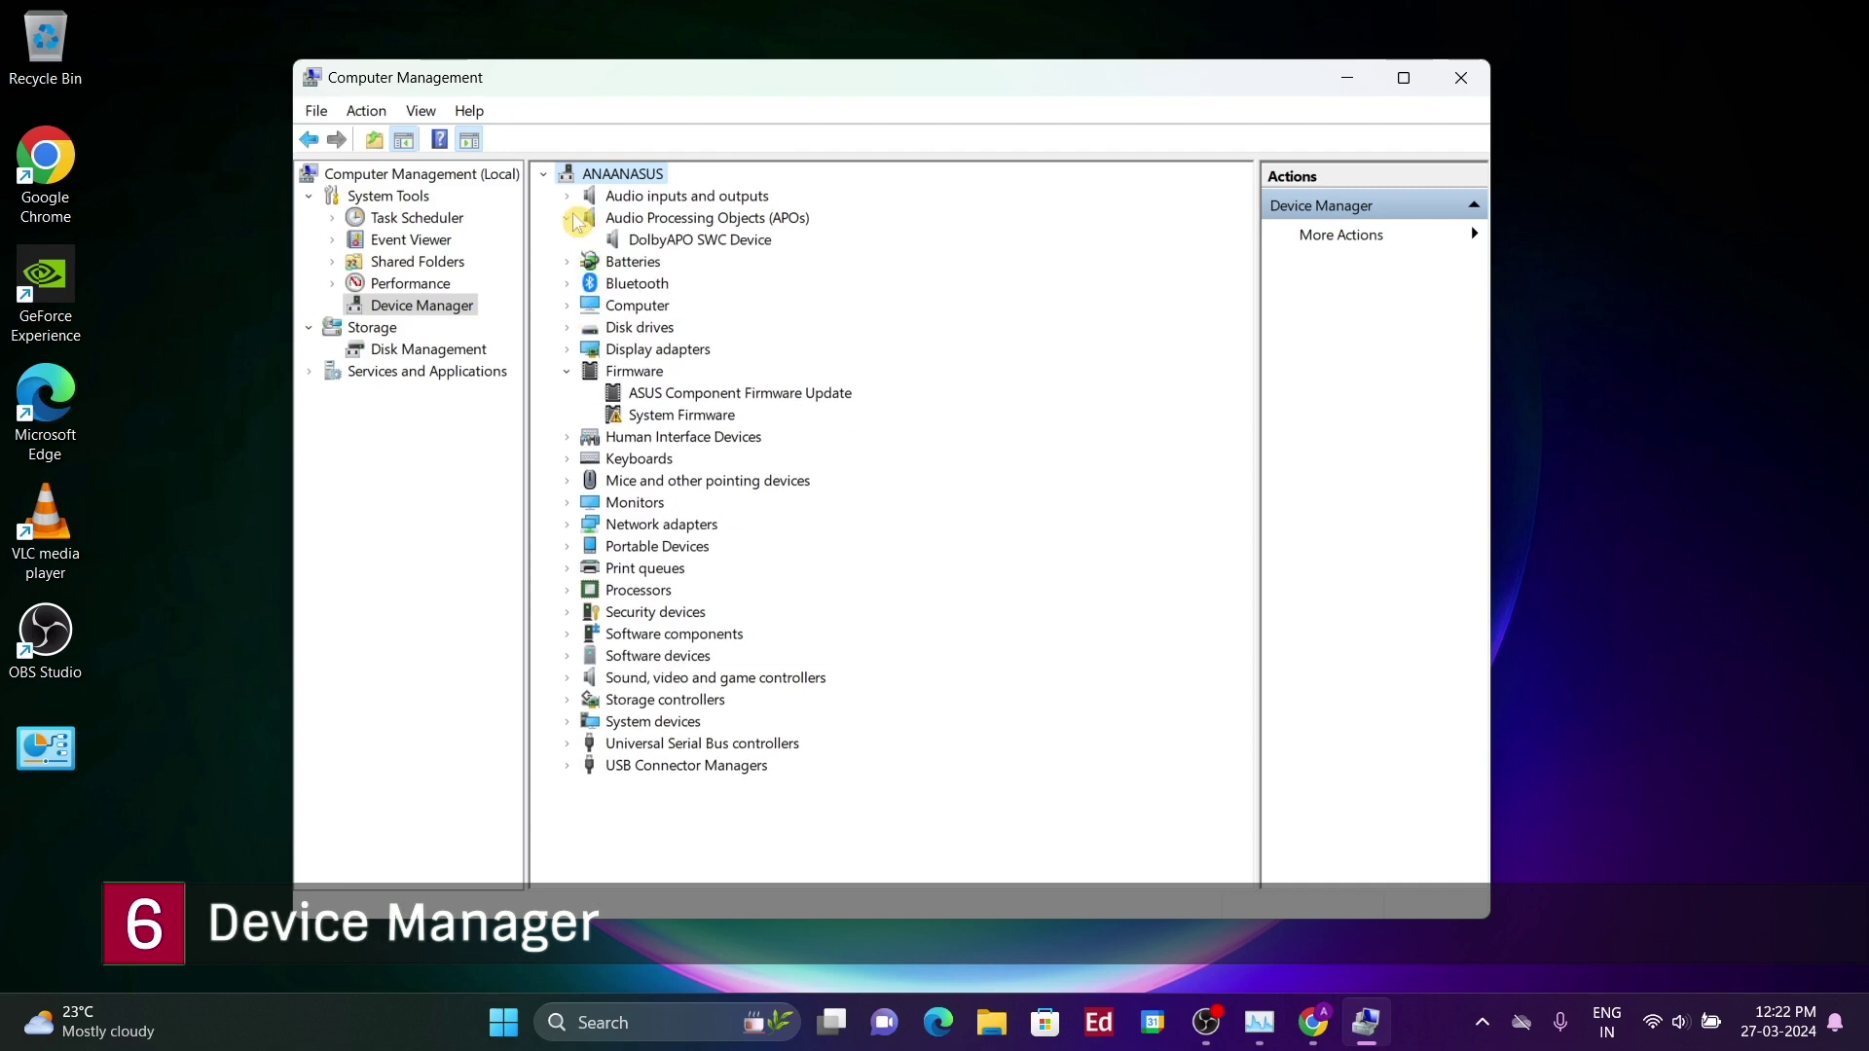
pyautogui.click(572, 220)
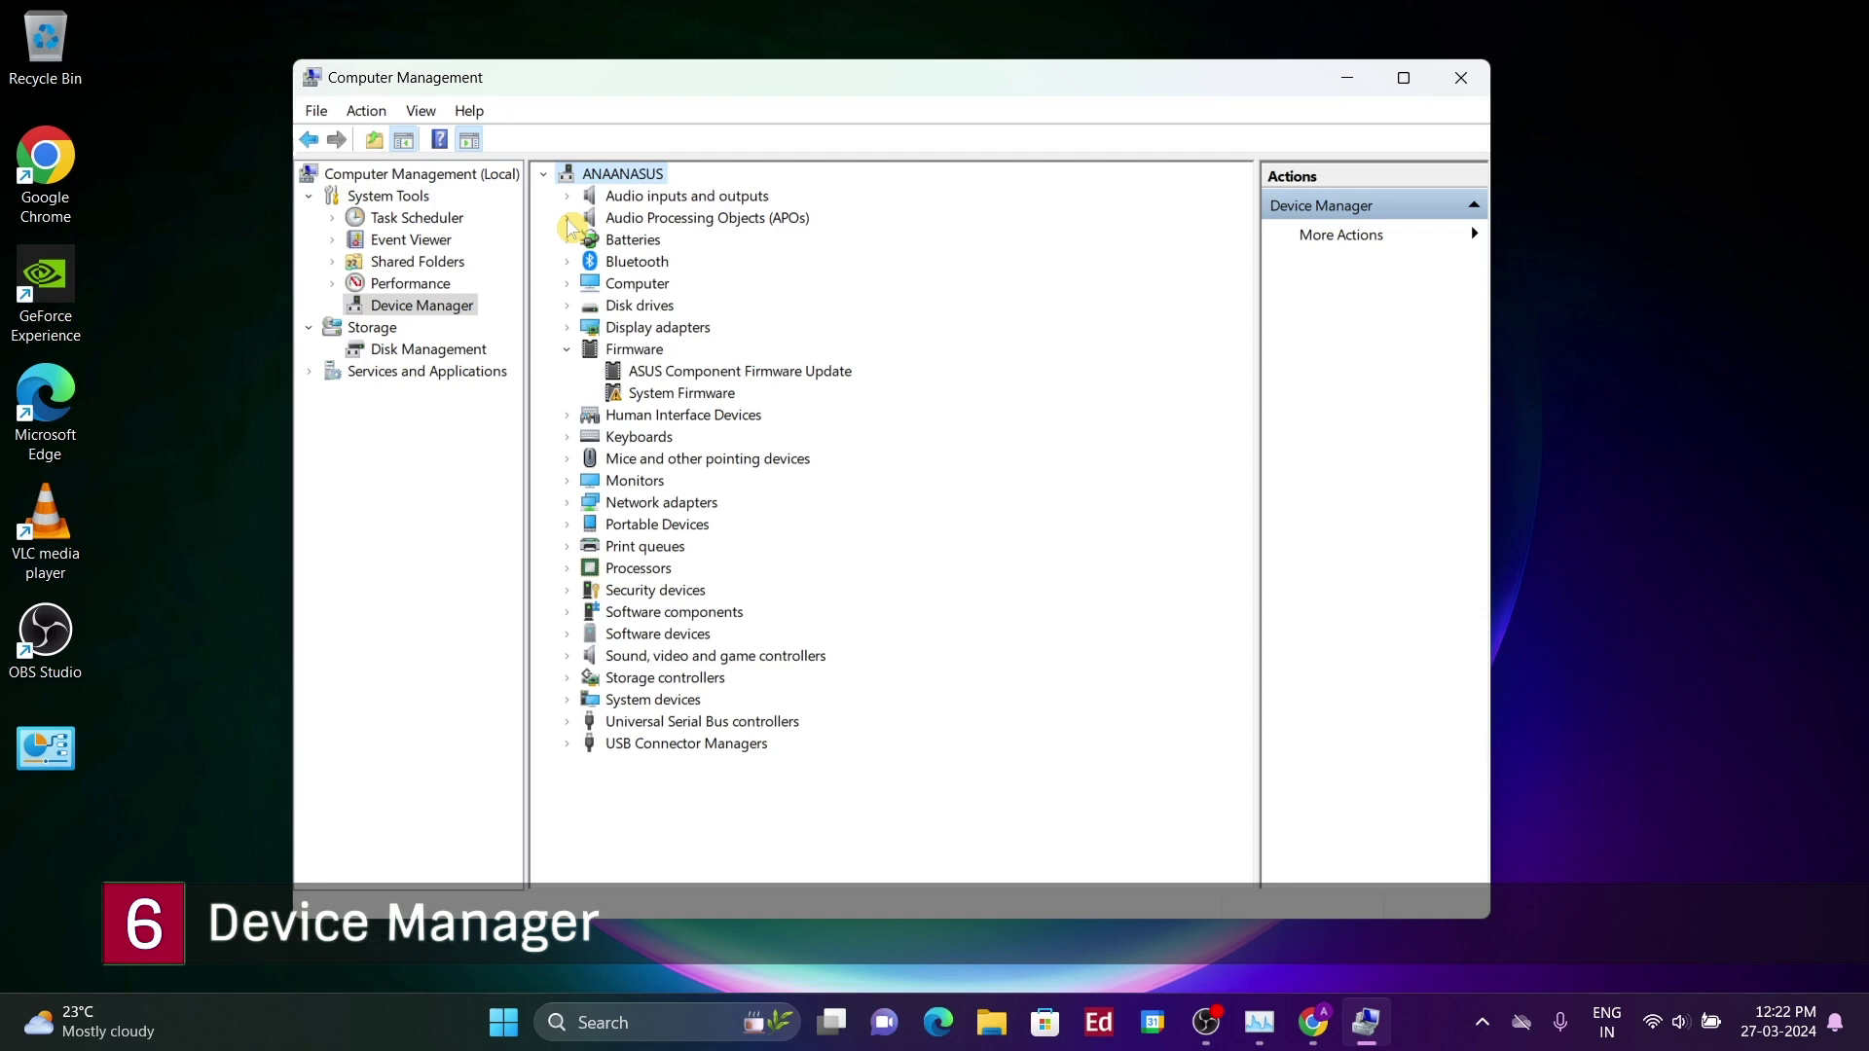
pyautogui.doubleClick(655, 305)
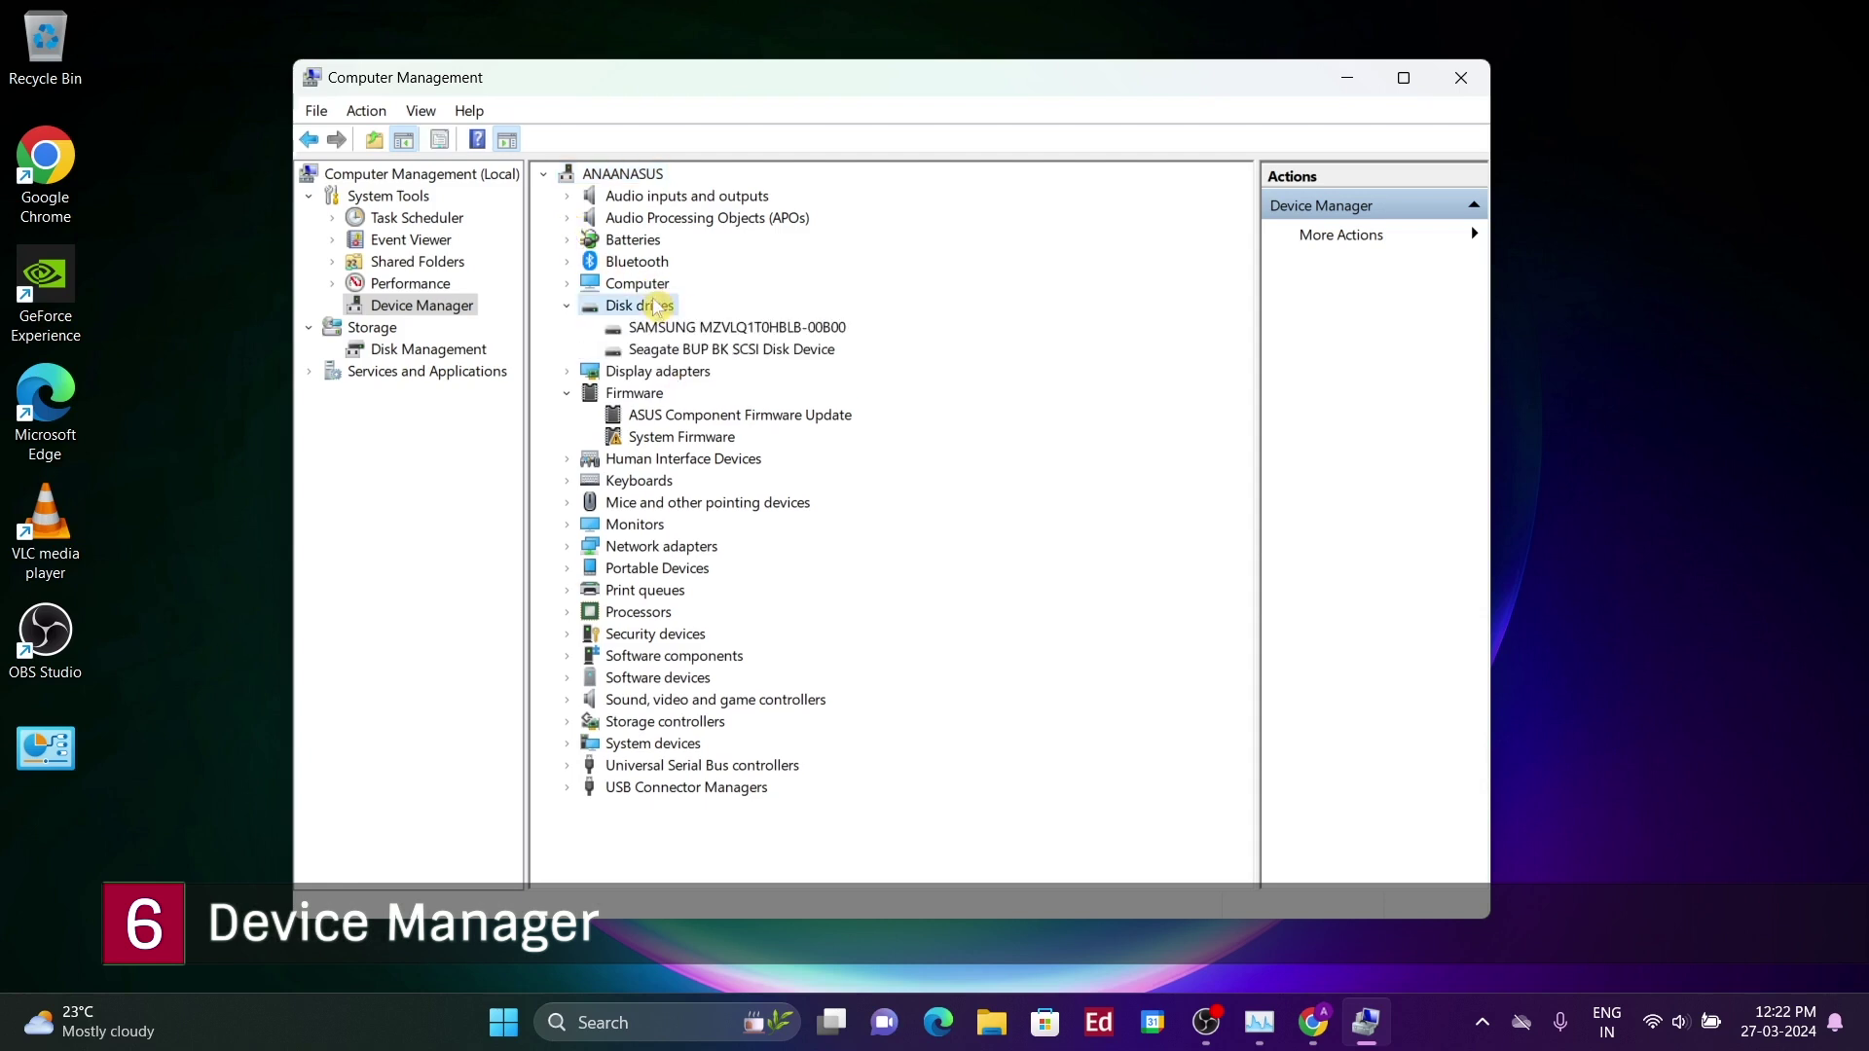
pyautogui.doubleClick(655, 306)
pyautogui.doubleClick(681, 373)
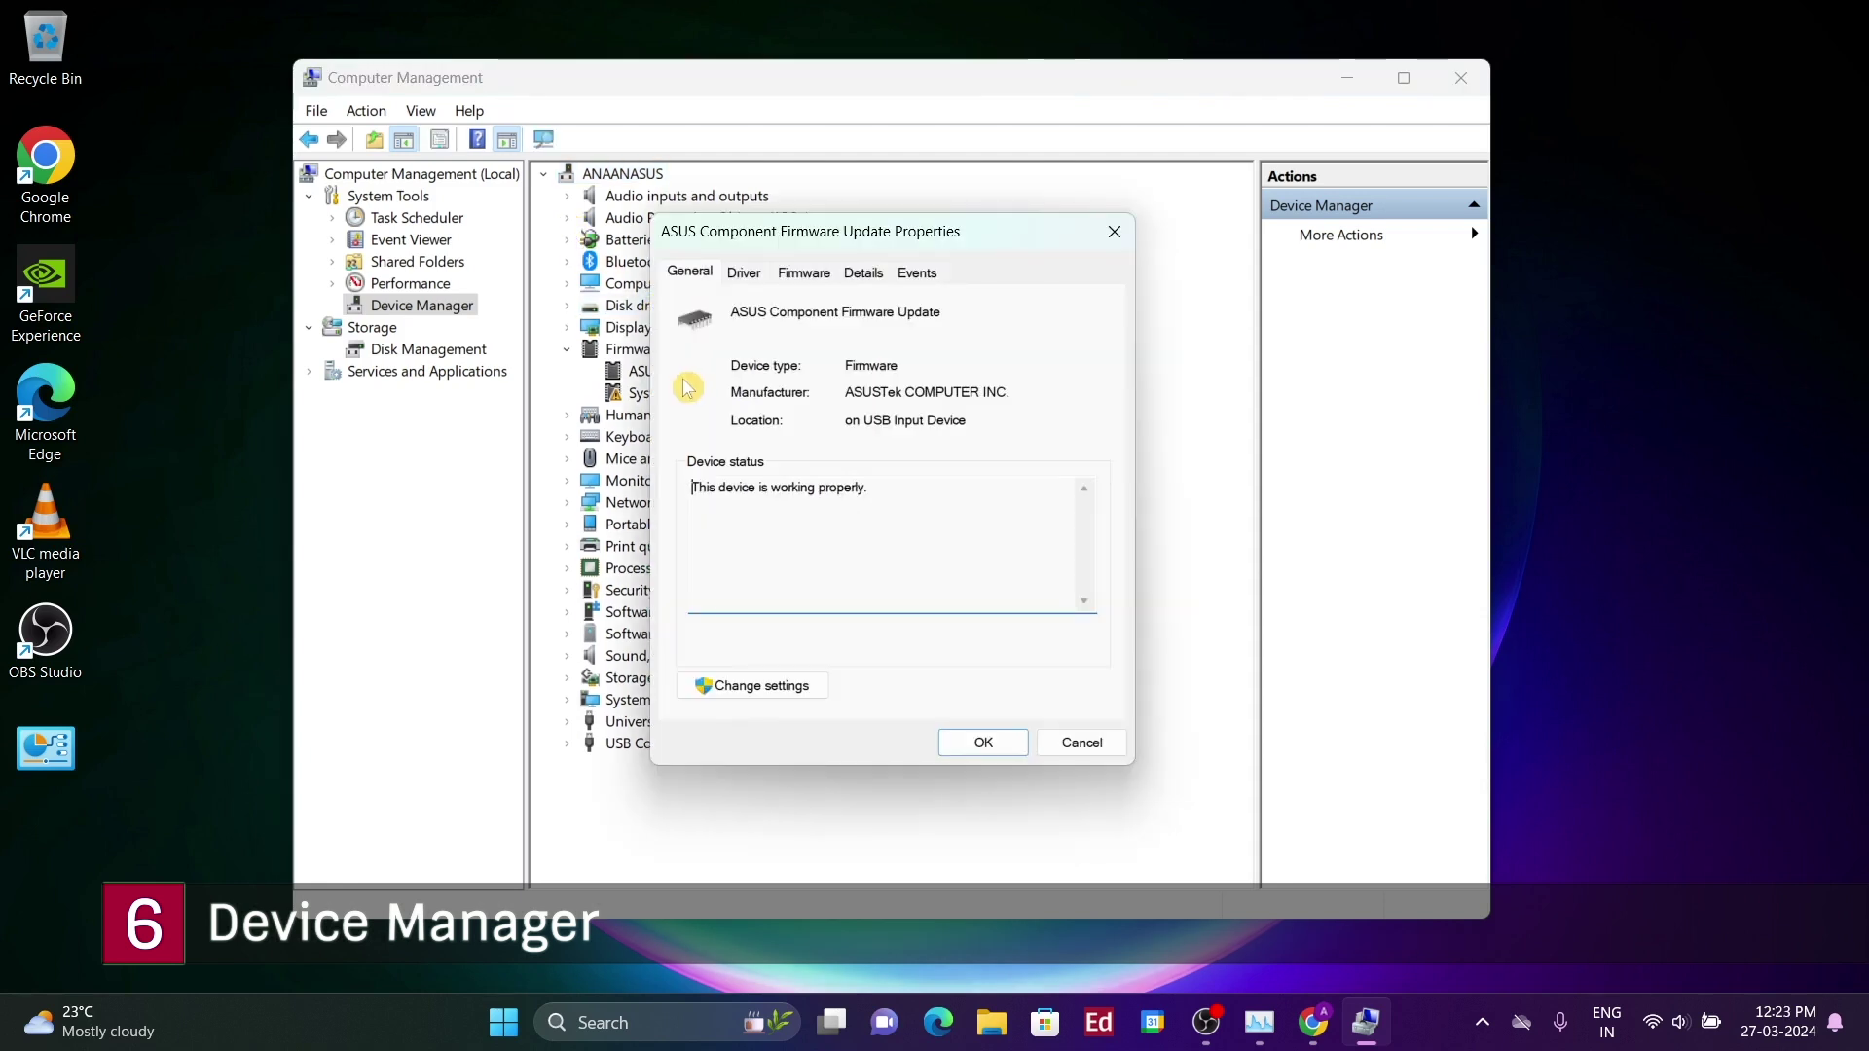
# - Check the AMD USB 3.10 host controller's Driver and Details tabs, then close its properties
pyautogui.click(1066, 744)
pyautogui.doubleClick(681, 721)
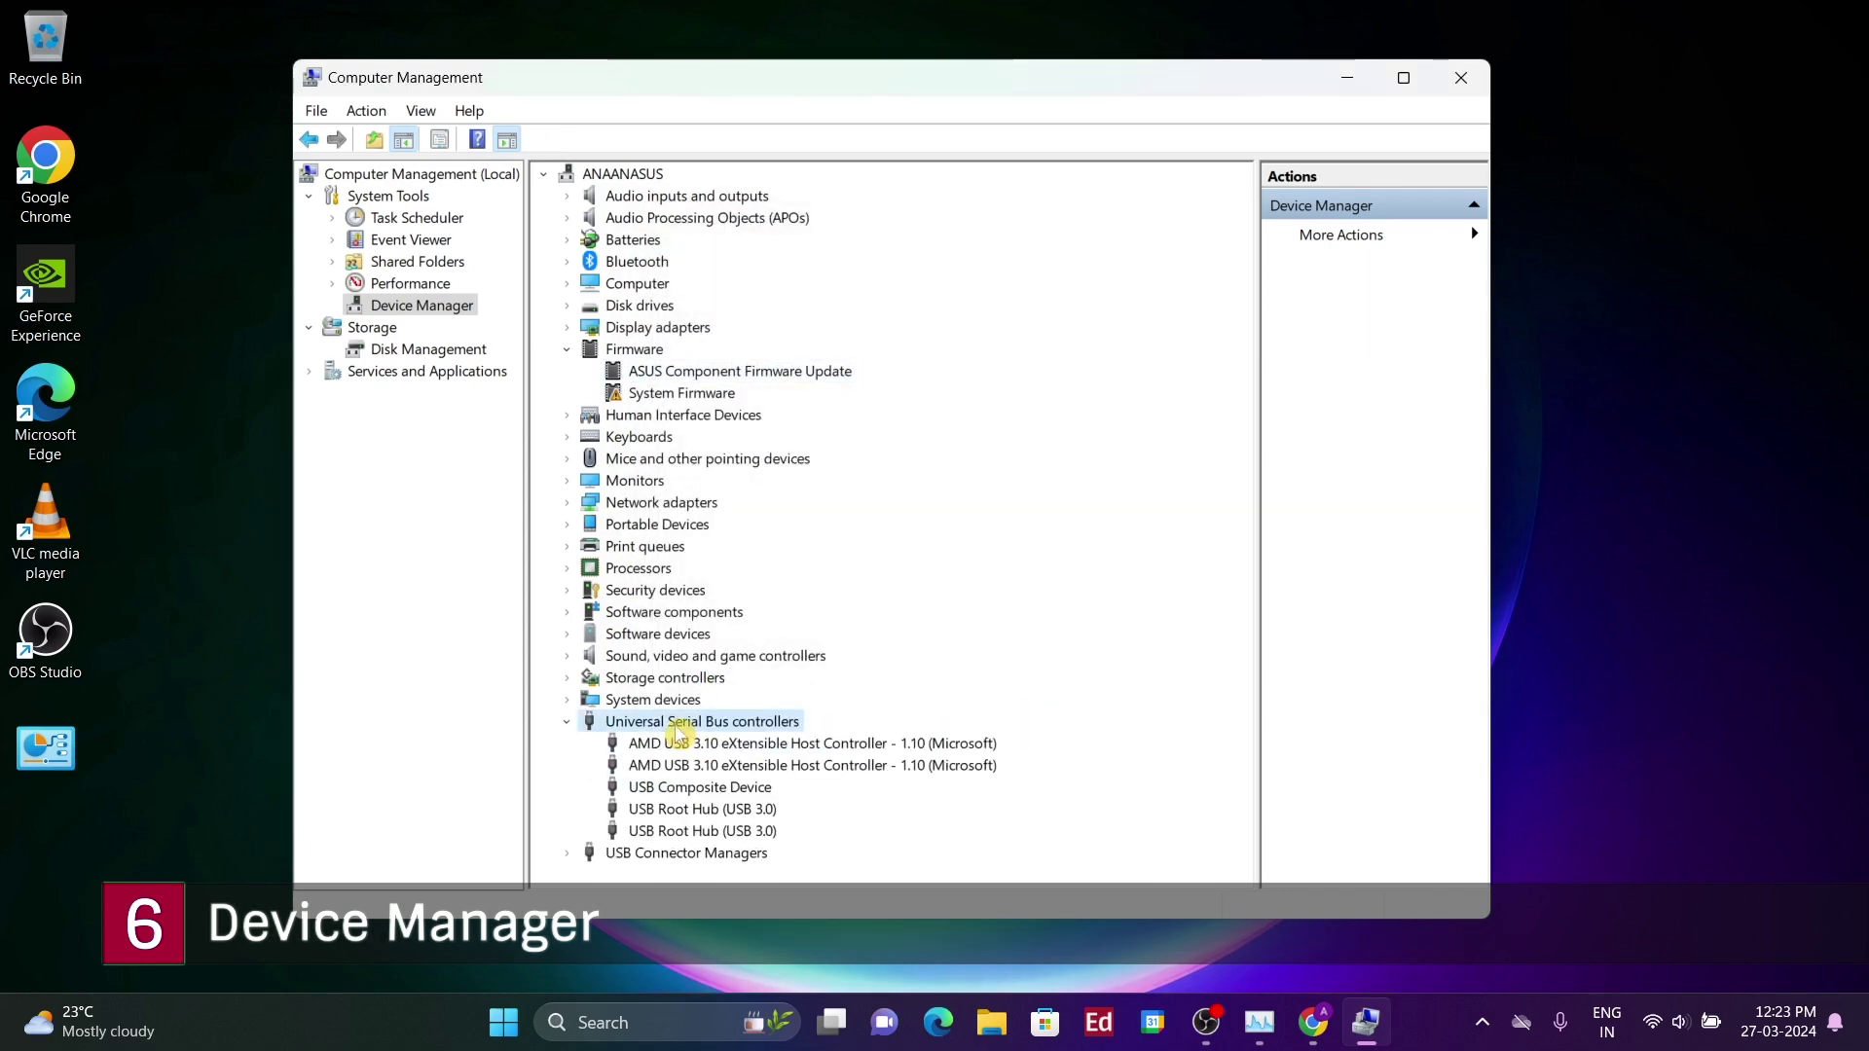
pyautogui.doubleClick(678, 744)
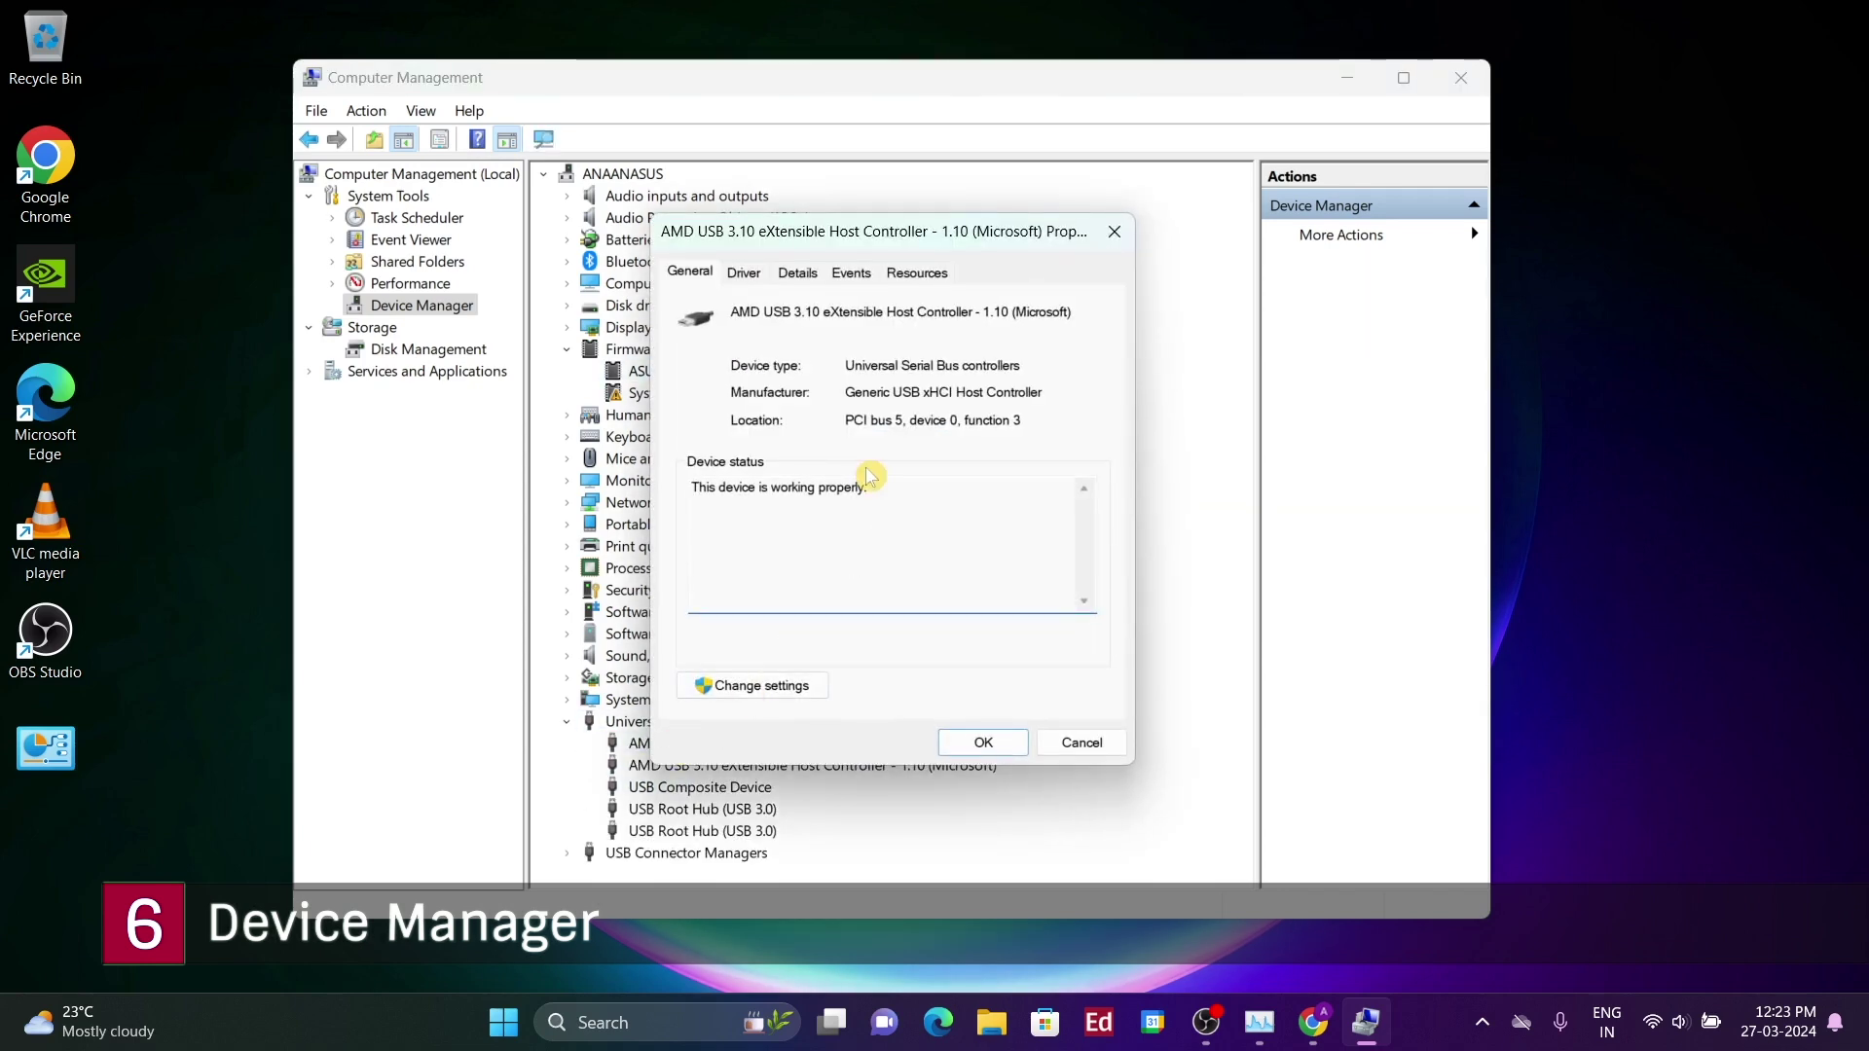
pyautogui.click(755, 277)
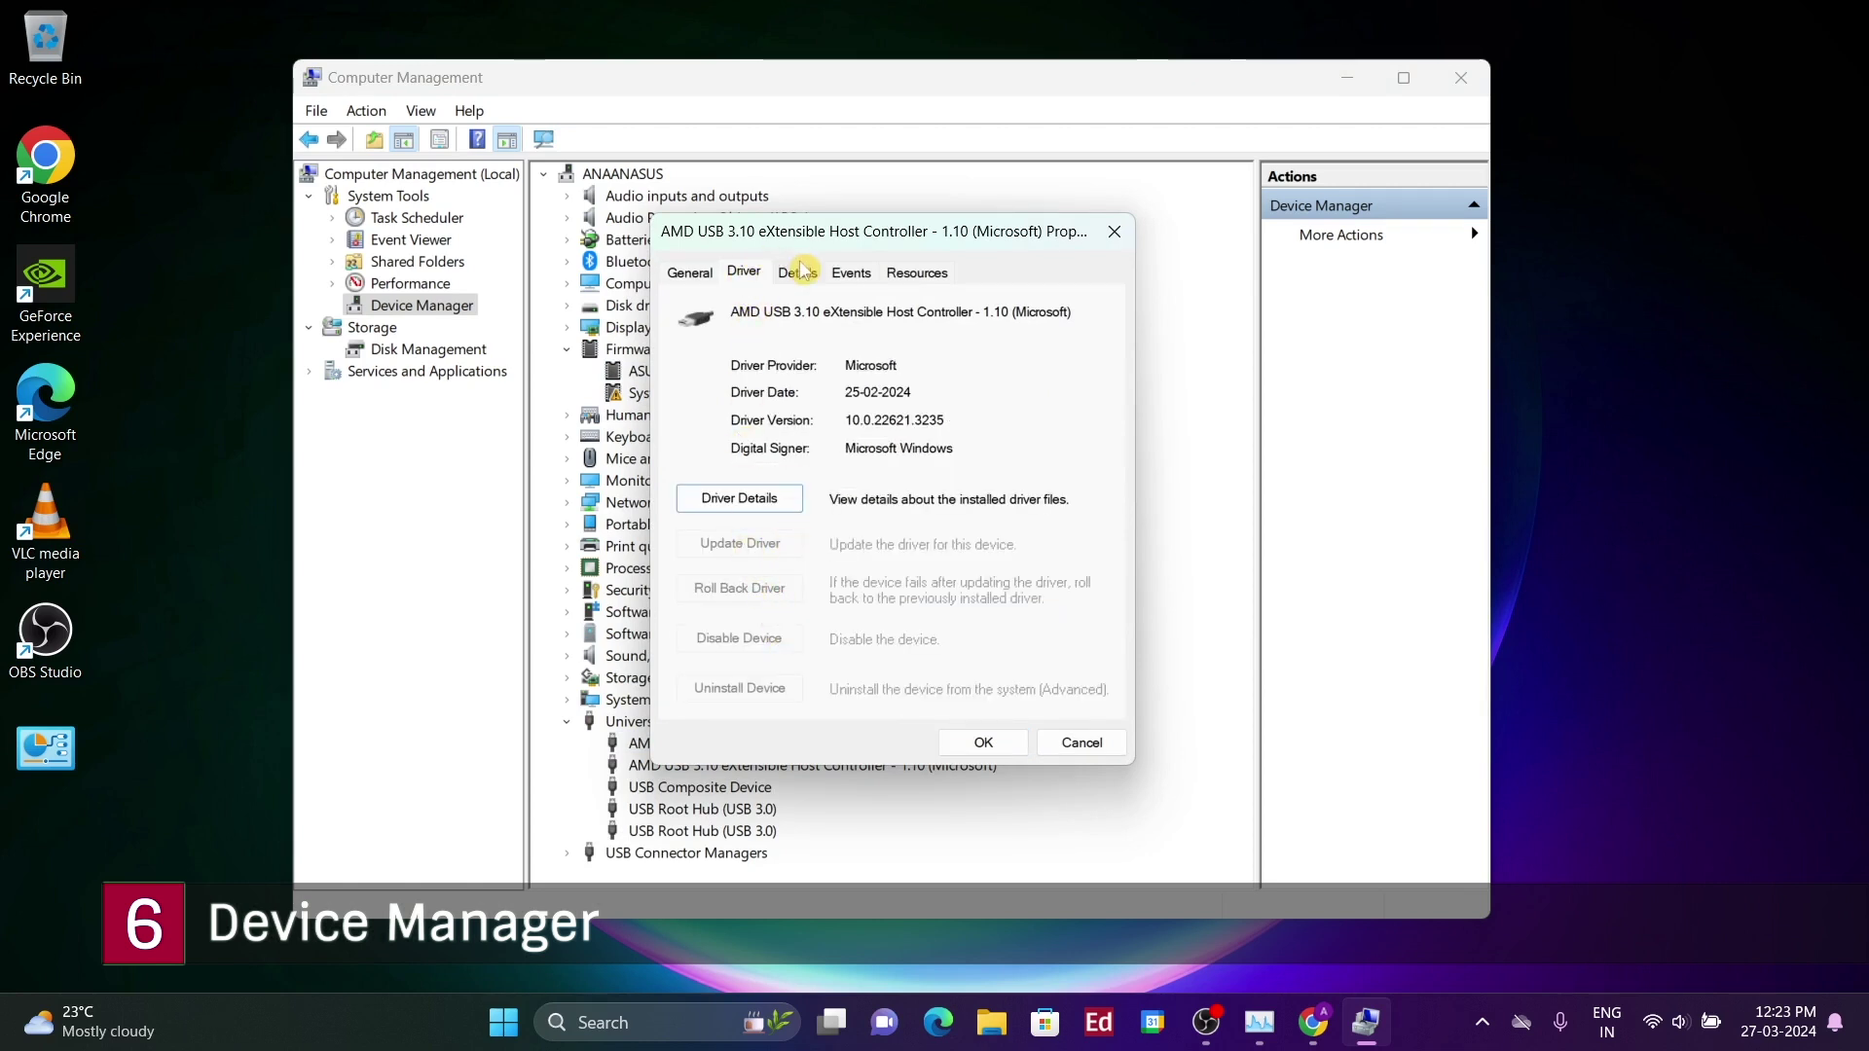
pyautogui.click(799, 272)
pyautogui.click(714, 275)
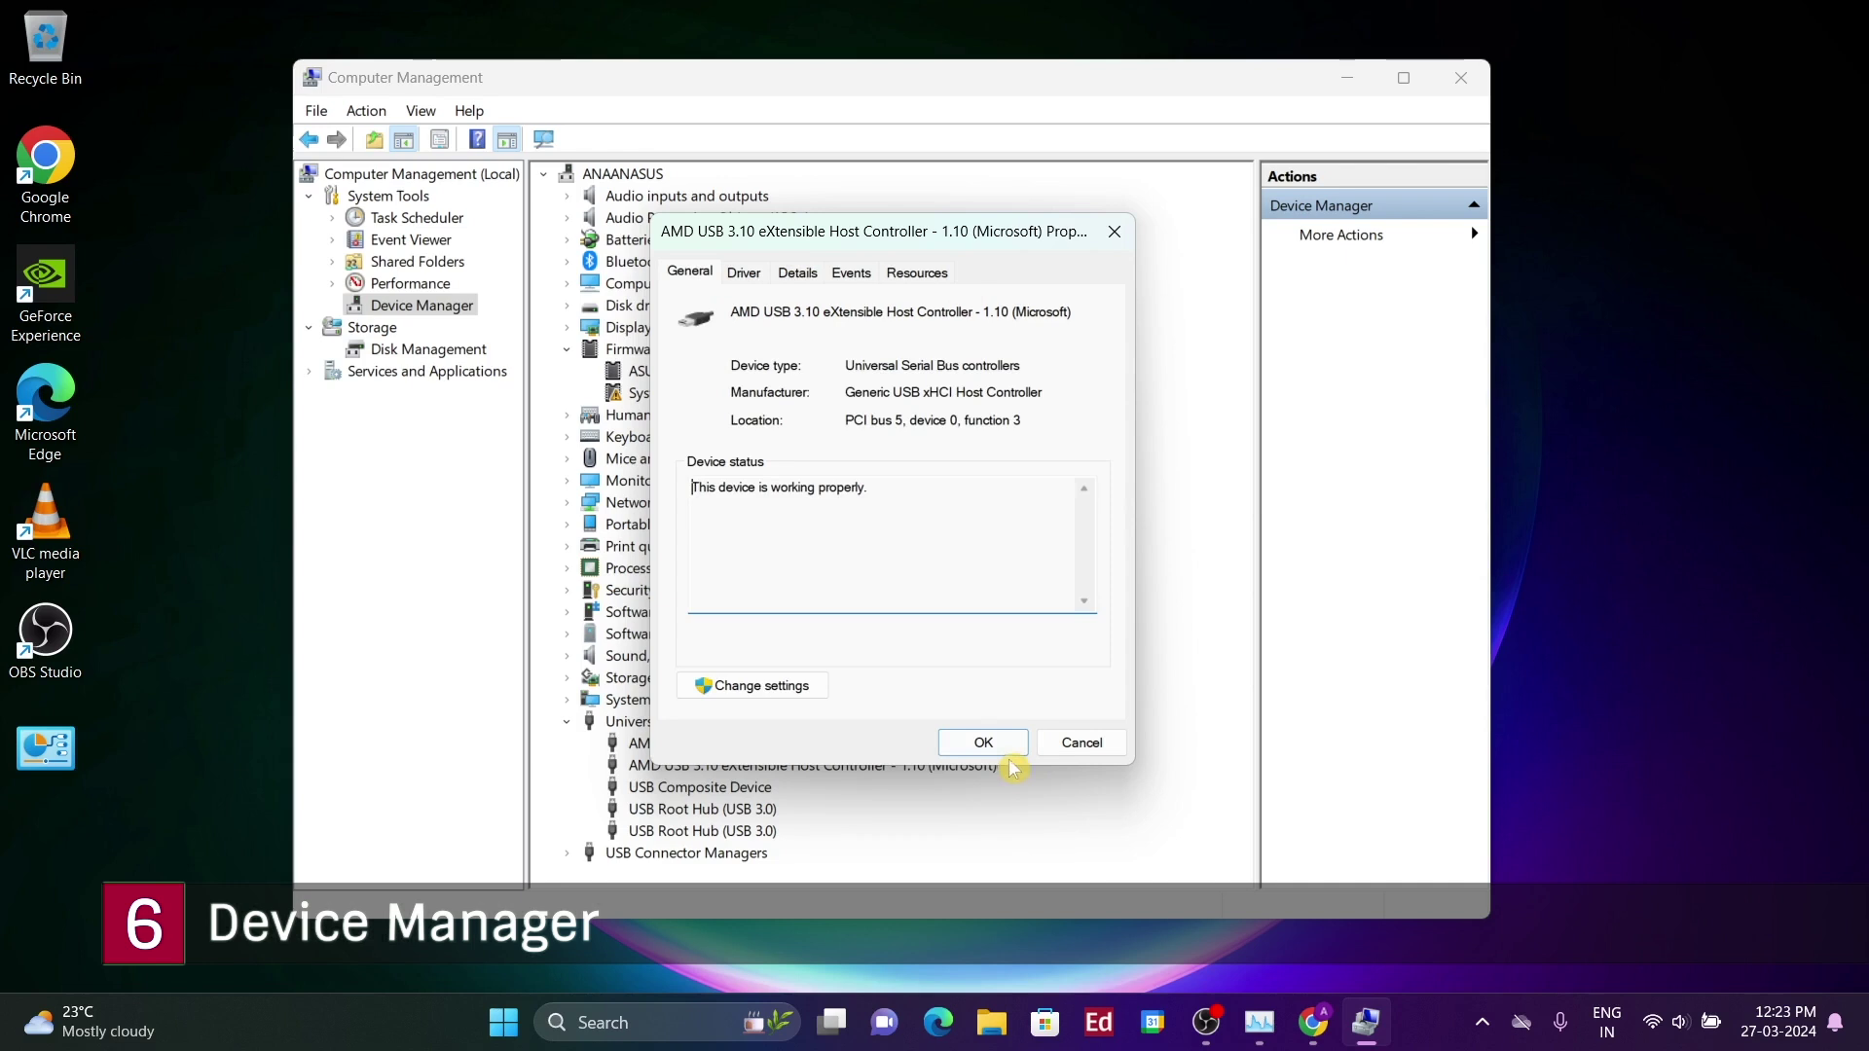
pyautogui.click(1065, 743)
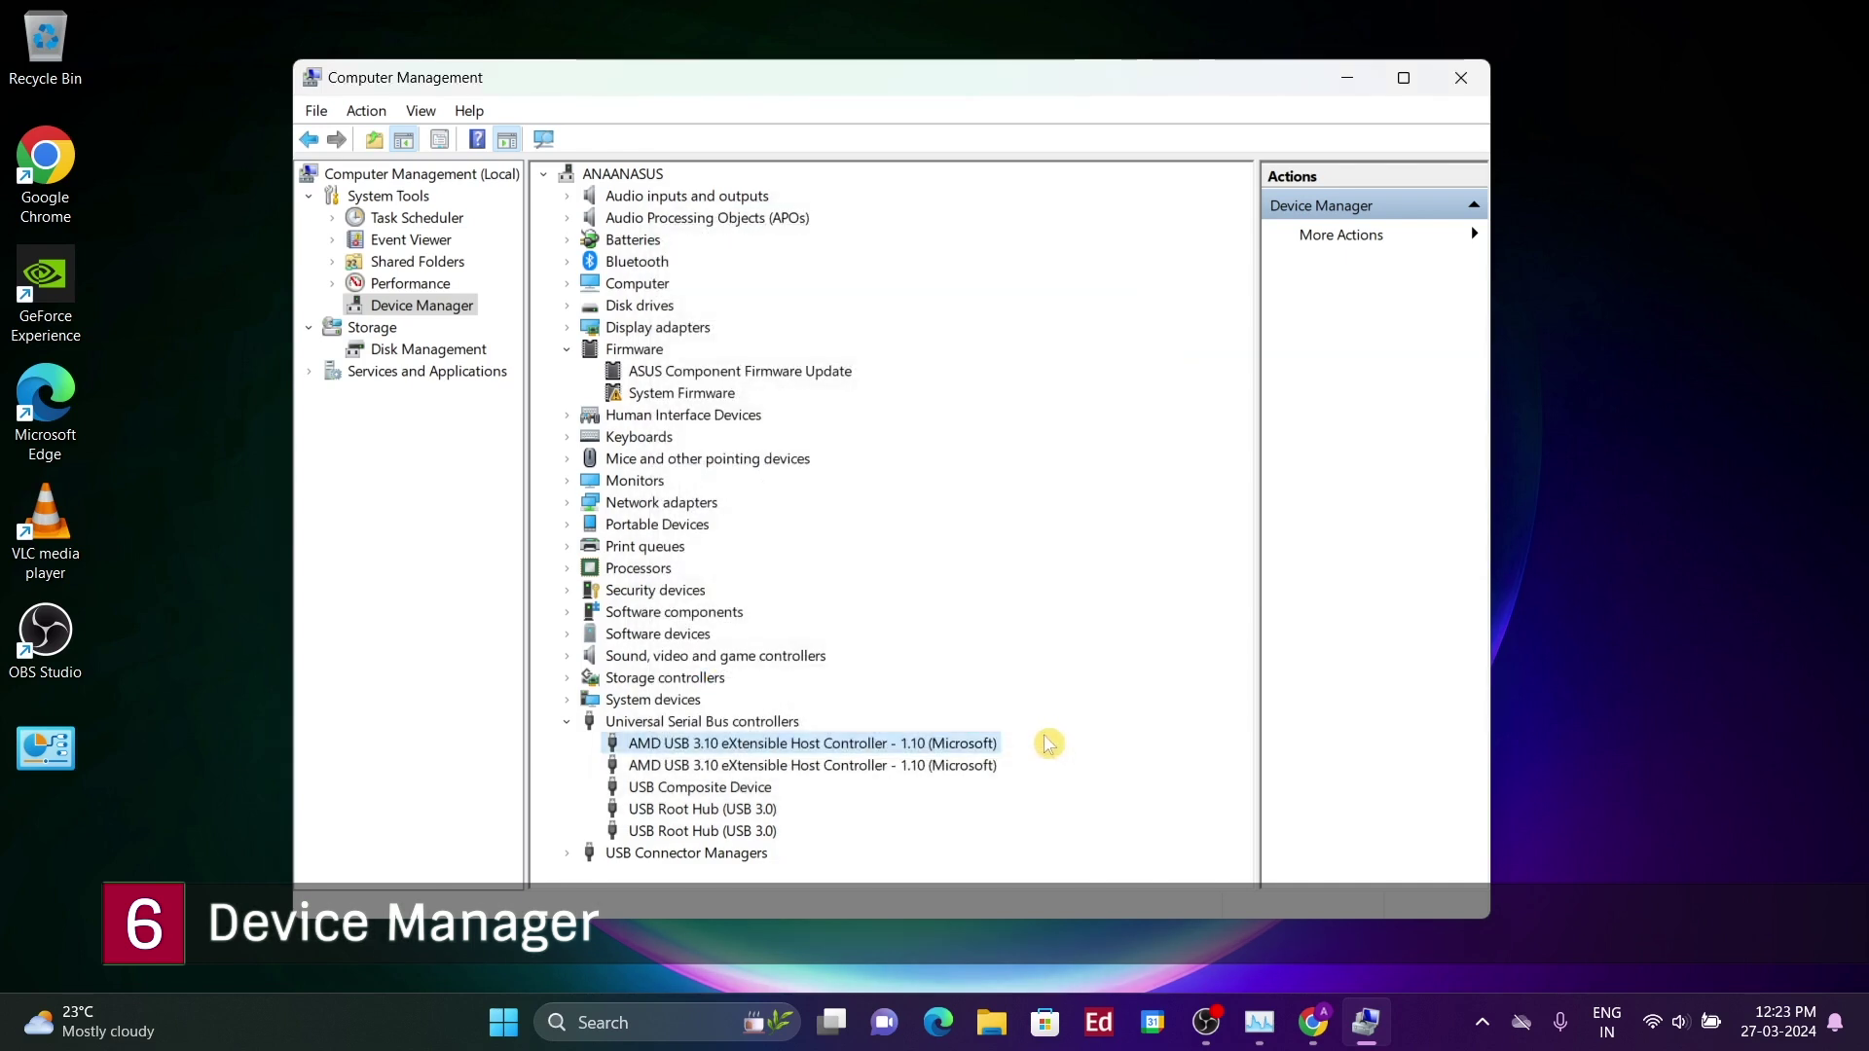
pyautogui.click(737, 790)
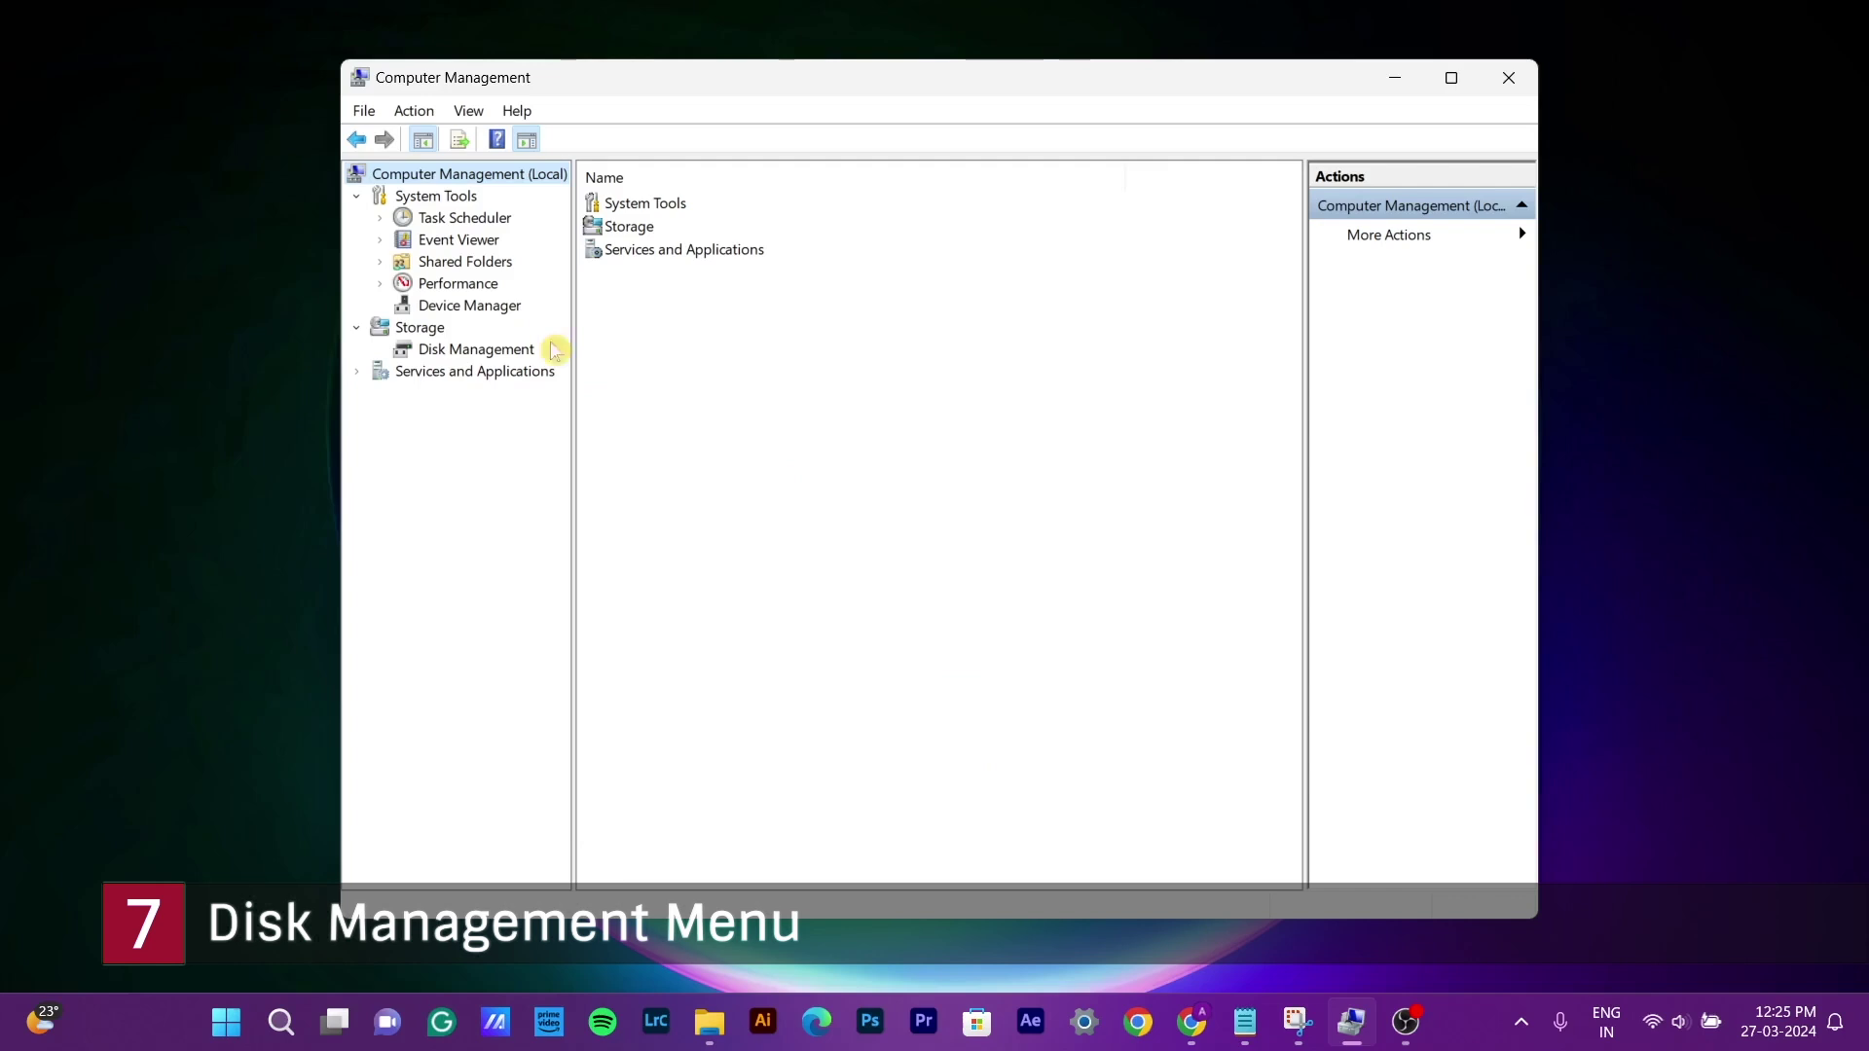
# - Open Disk Management and enlarge the graphical disk layout pane
pyautogui.click(494, 351)
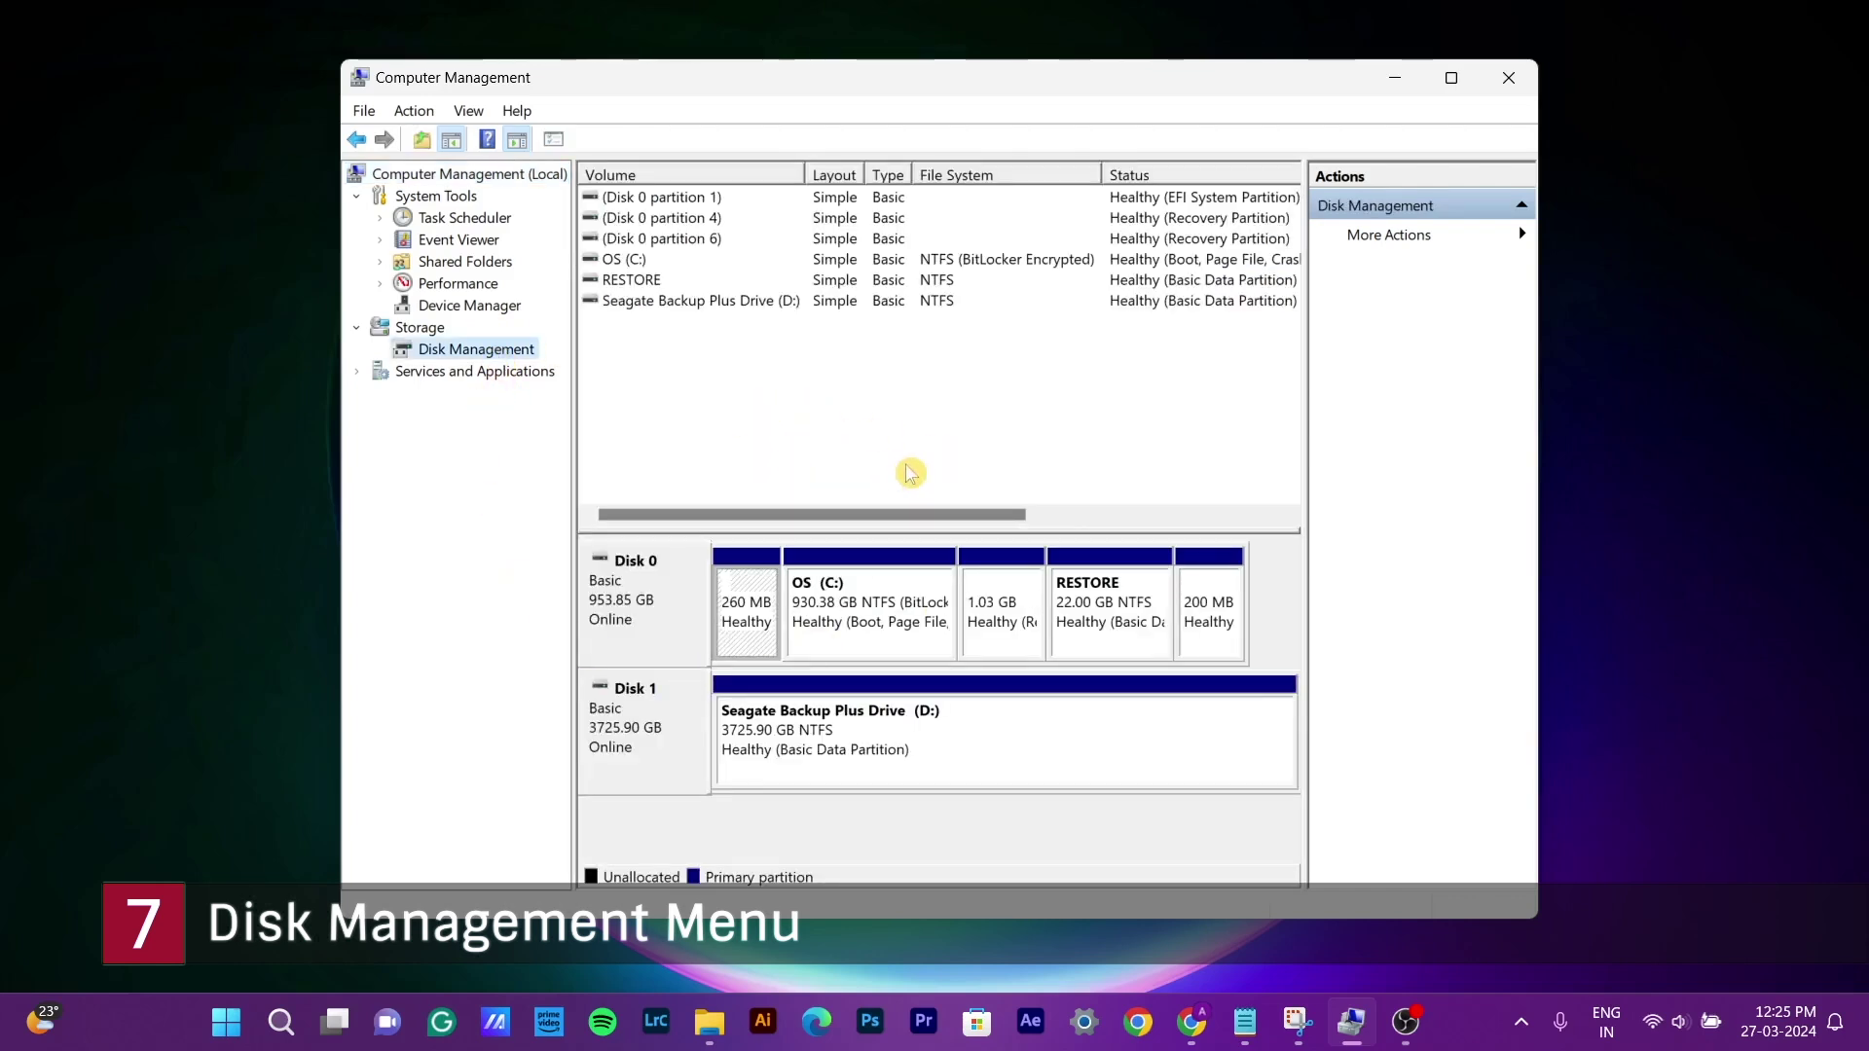
pyautogui.moveTo(939, 533); pyautogui.dragTo(941, 394)
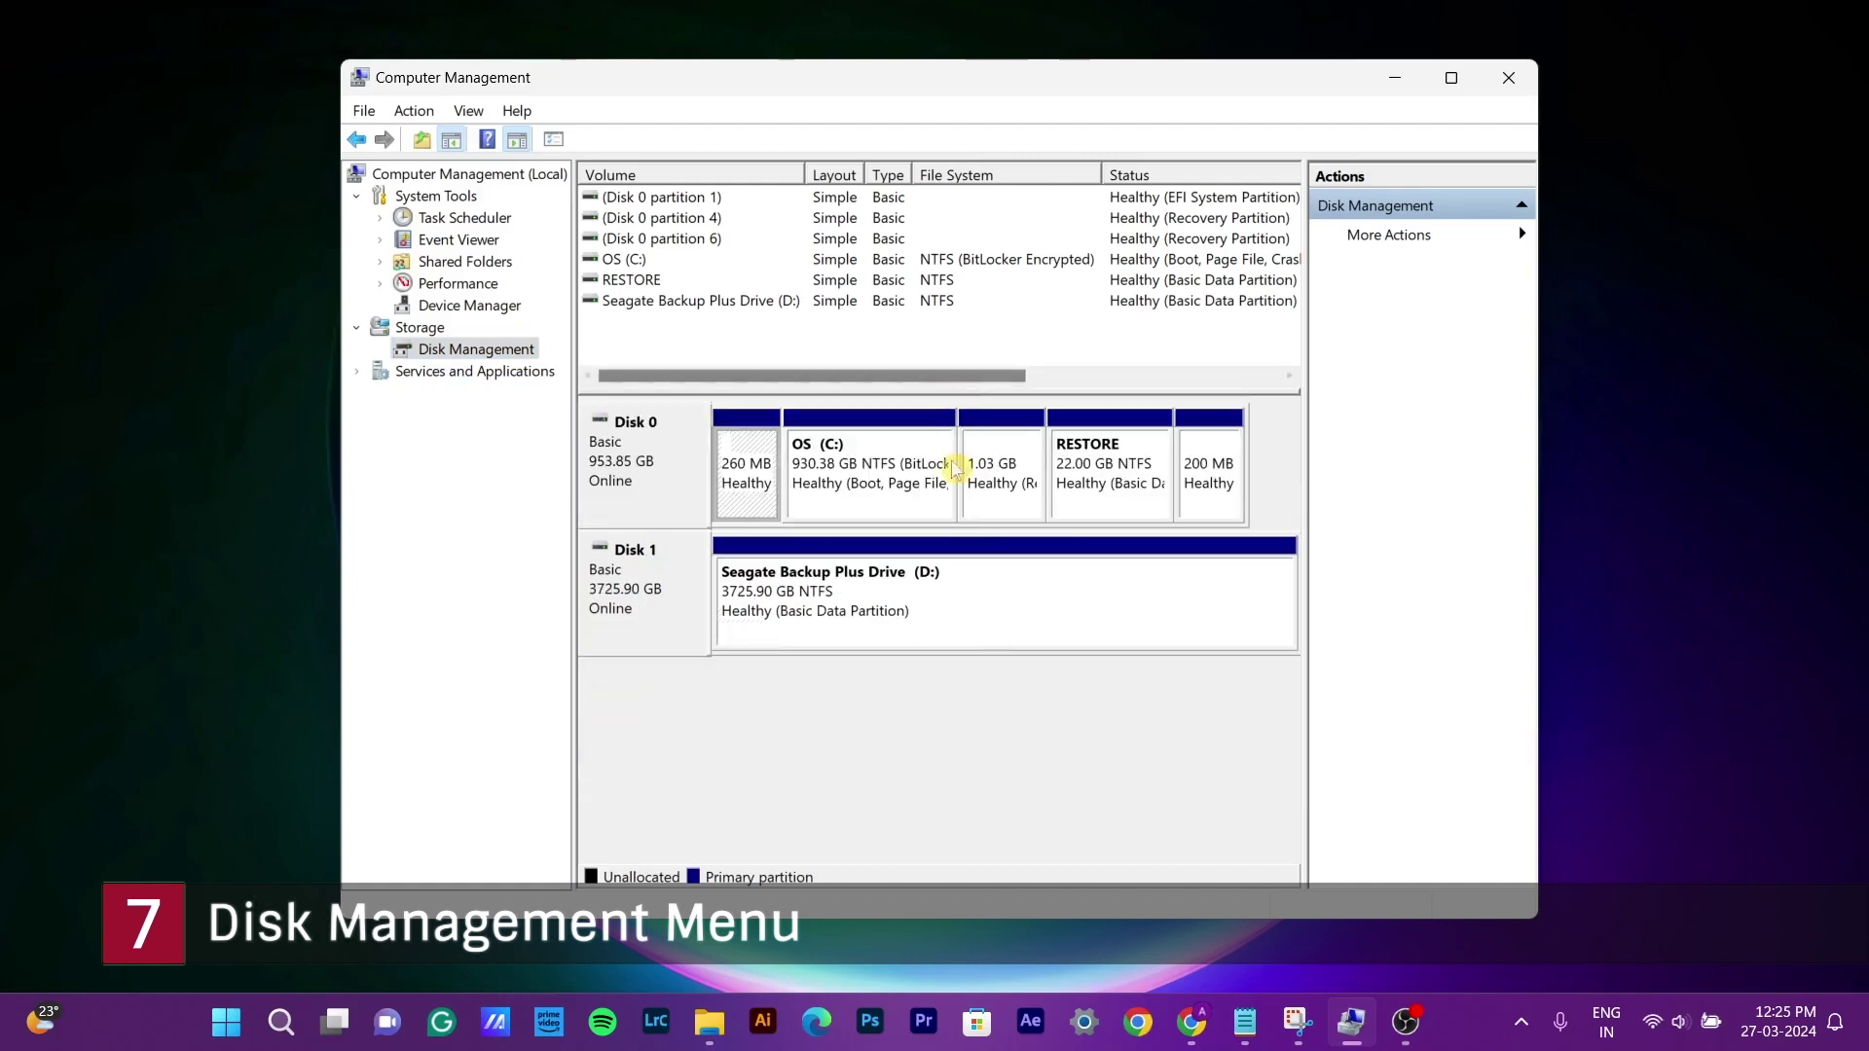
# - Inspect context menus of the Seagate Backup Plus, RESTORE, 200 MB and OS (C:) partitions
pyautogui.rightClick(748, 298)
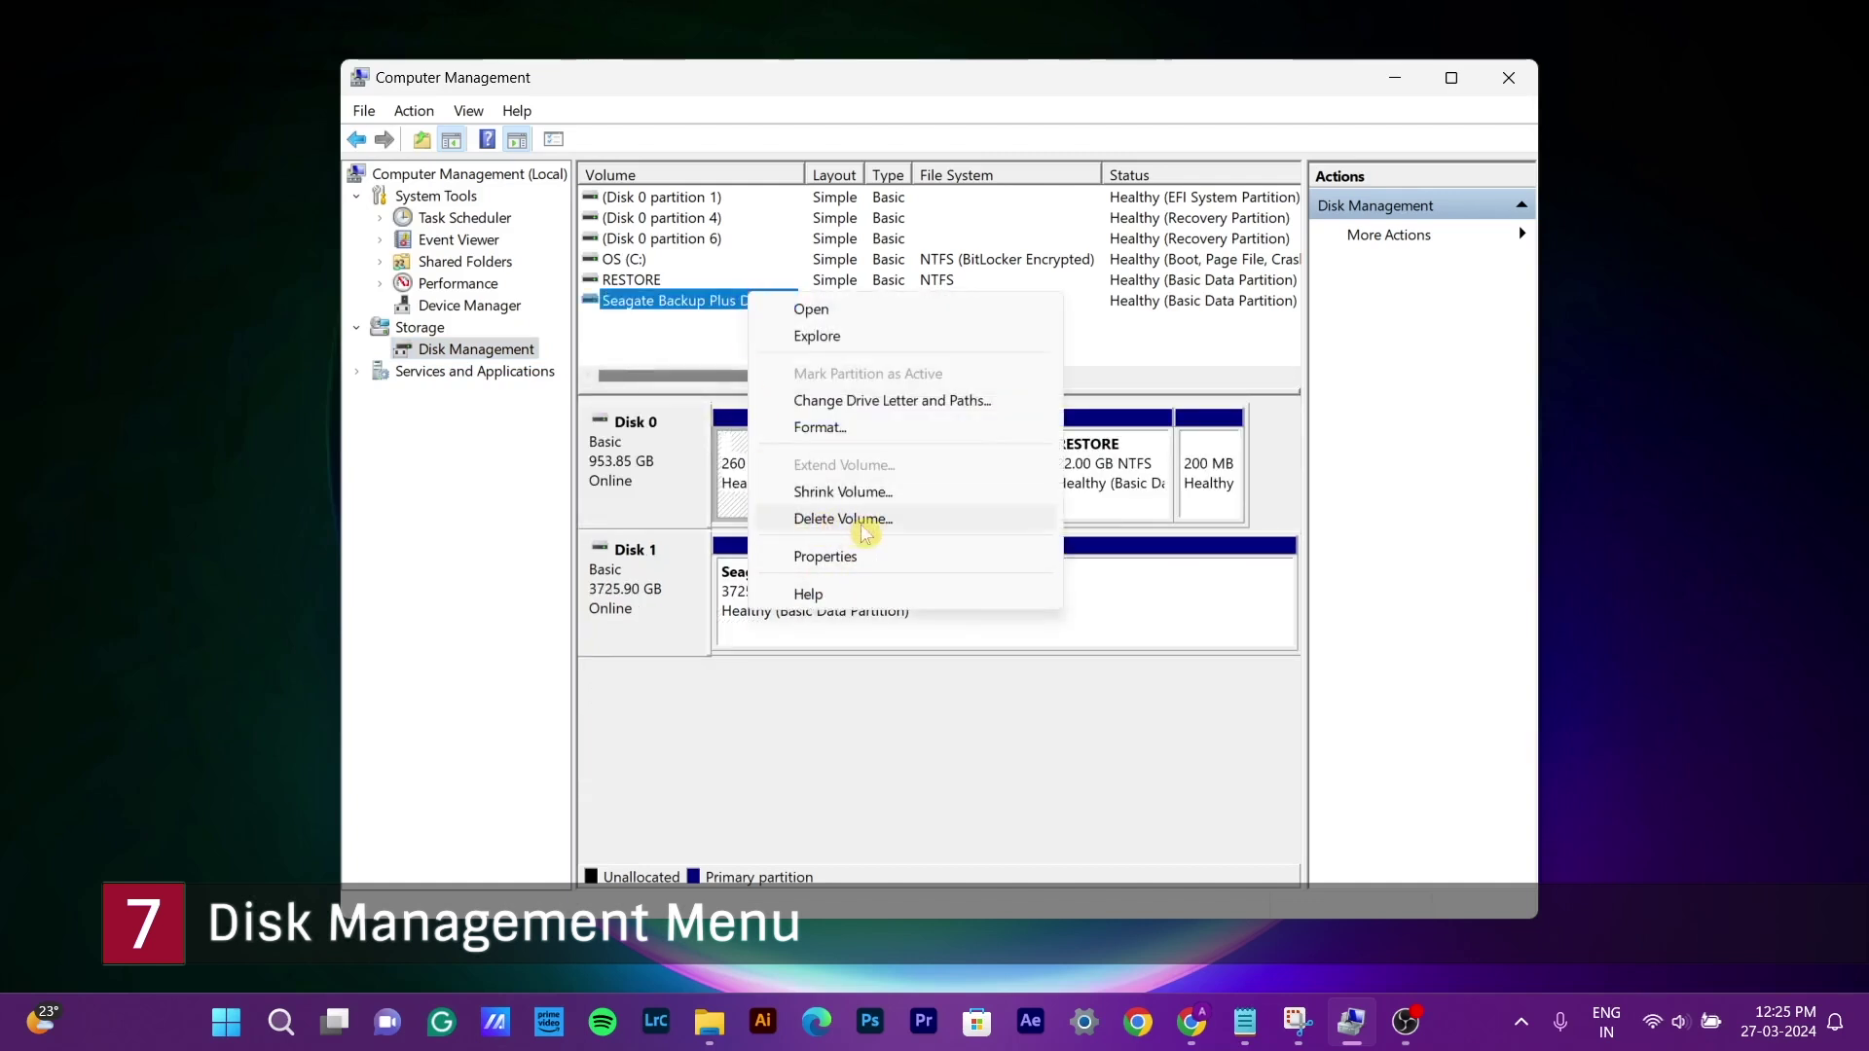
pyautogui.click(1164, 339)
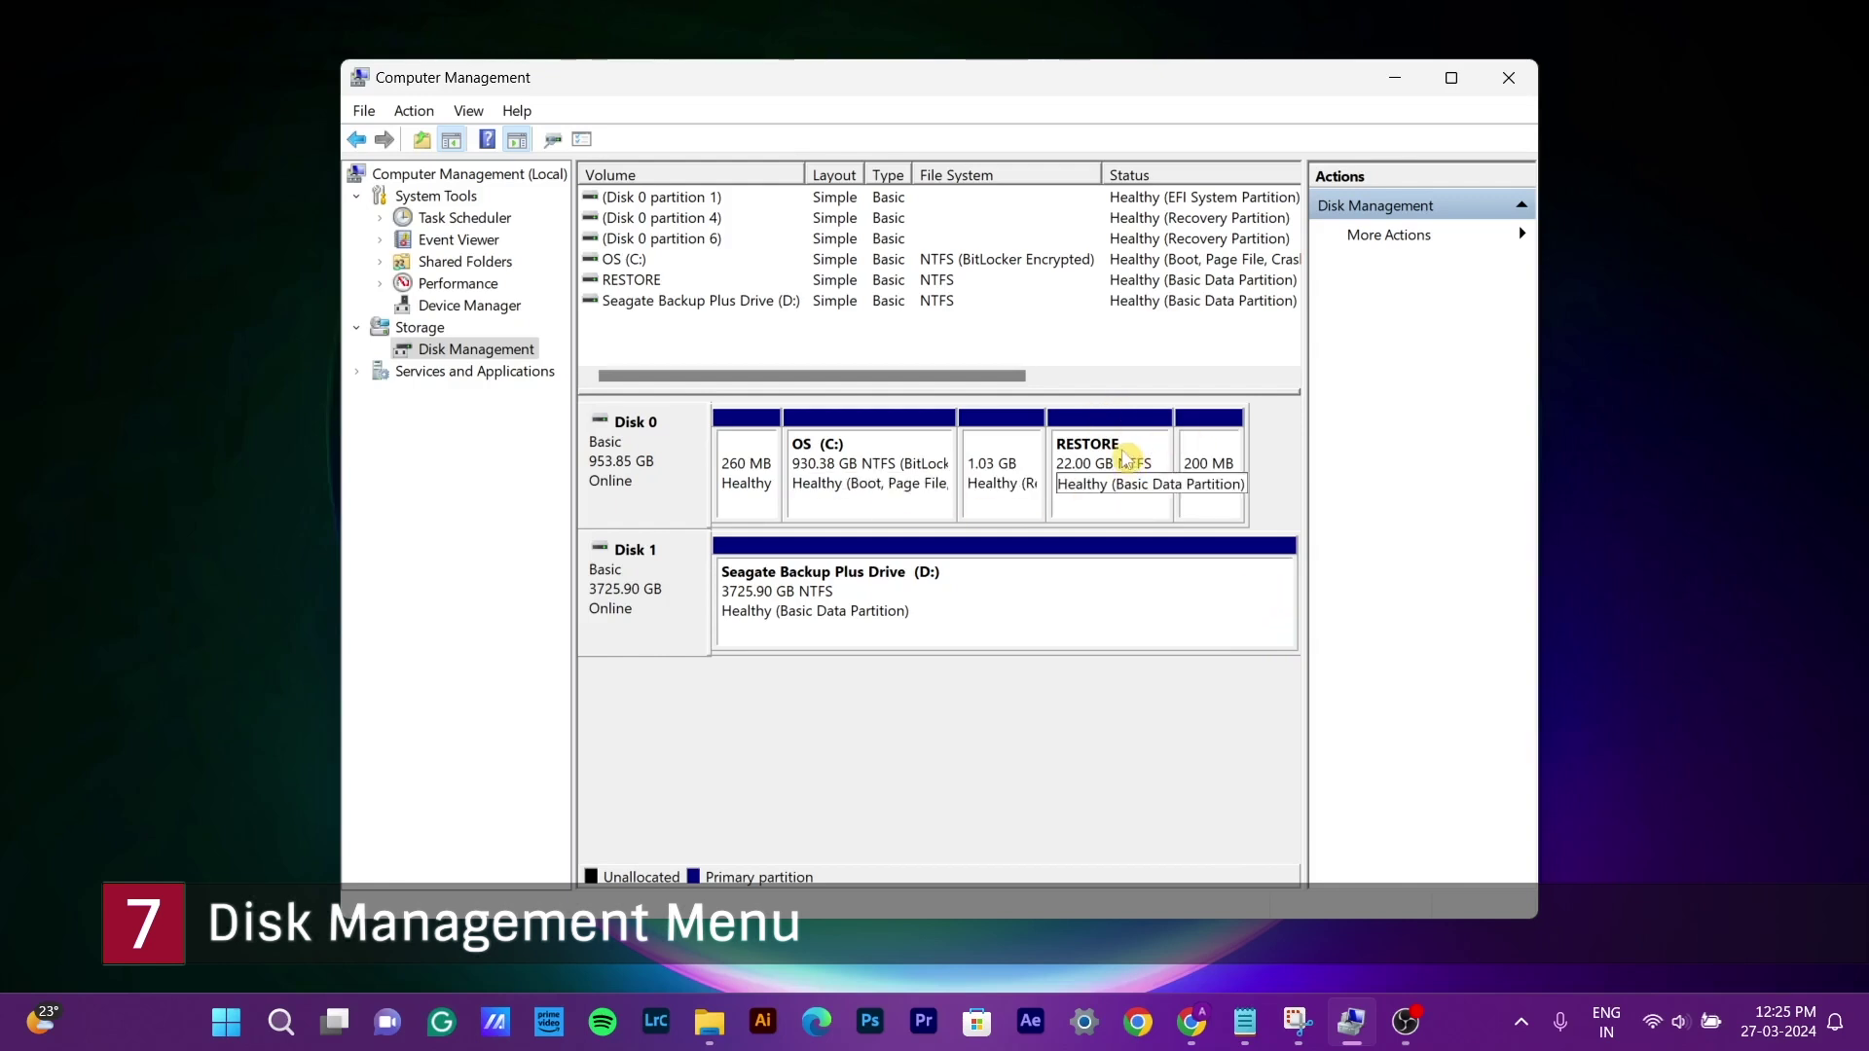
pyautogui.rightClick(1124, 456)
pyautogui.click(1063, 362)
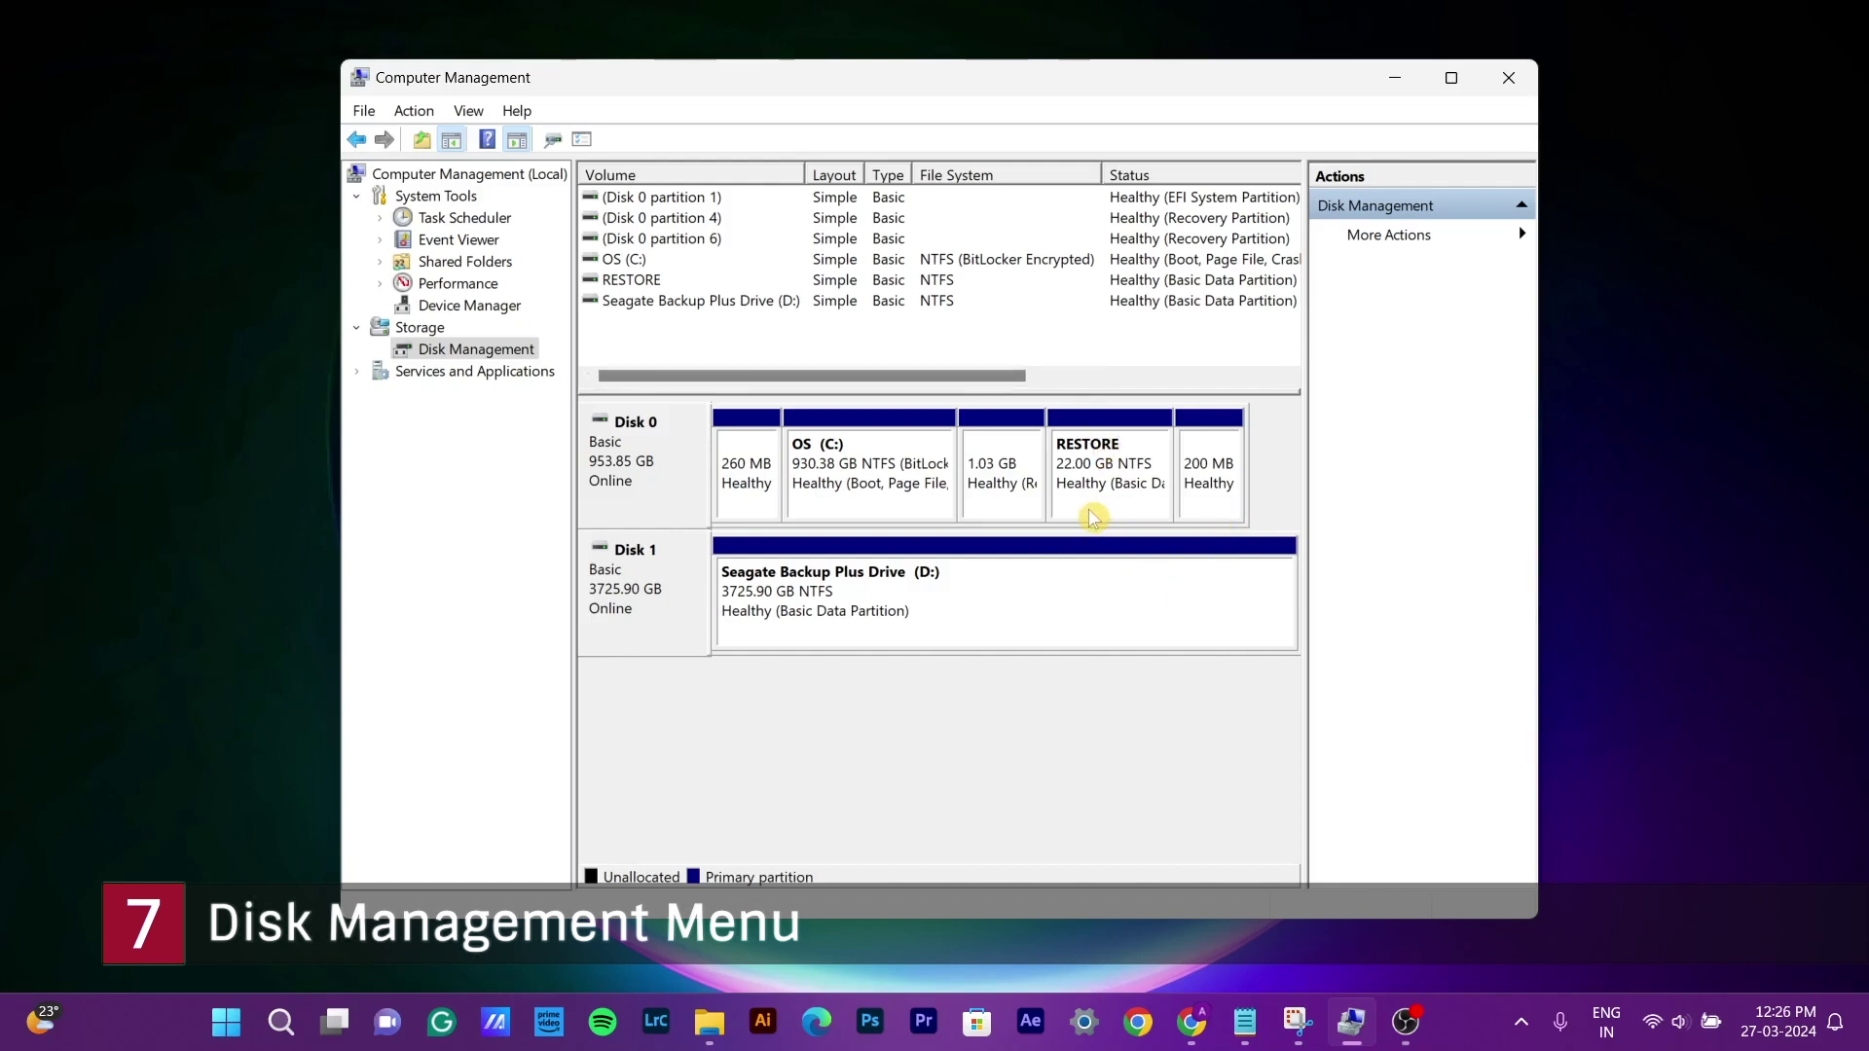
pyautogui.rightClick(1201, 517)
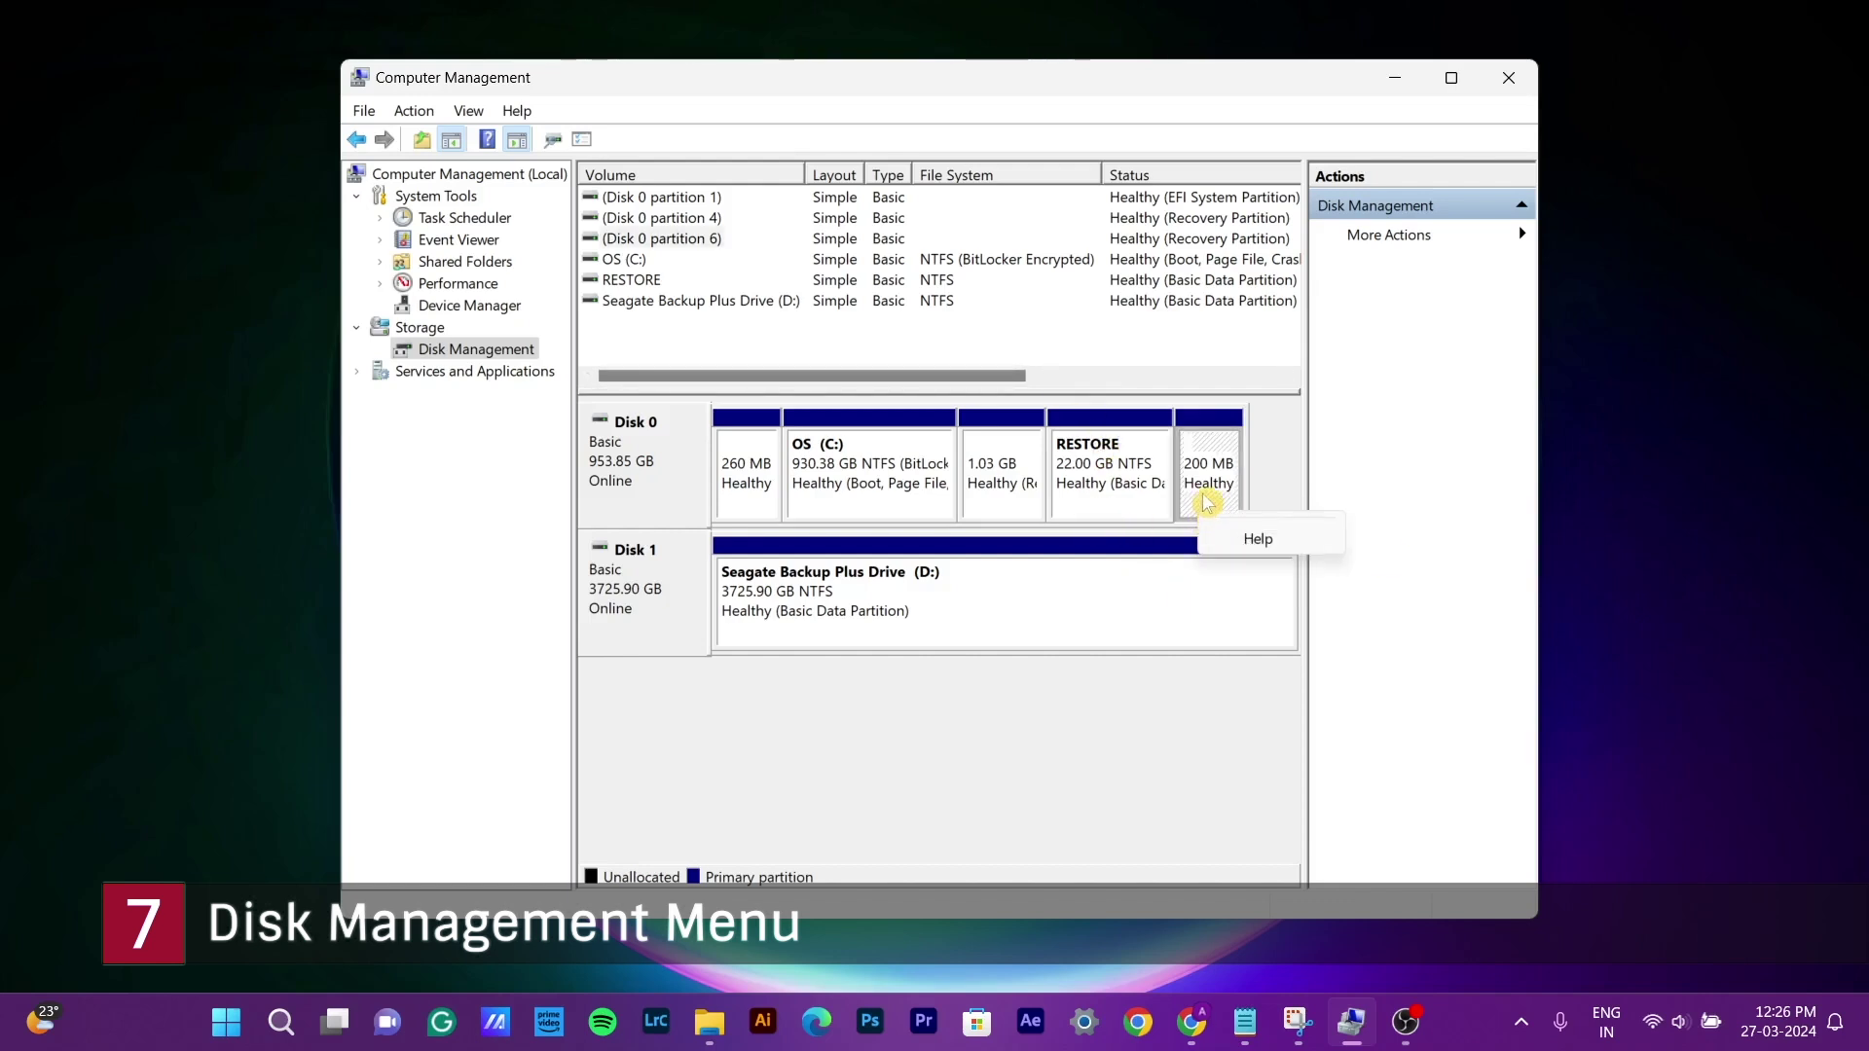
pyautogui.rightClick(1117, 504)
pyautogui.rightClick(782, 497)
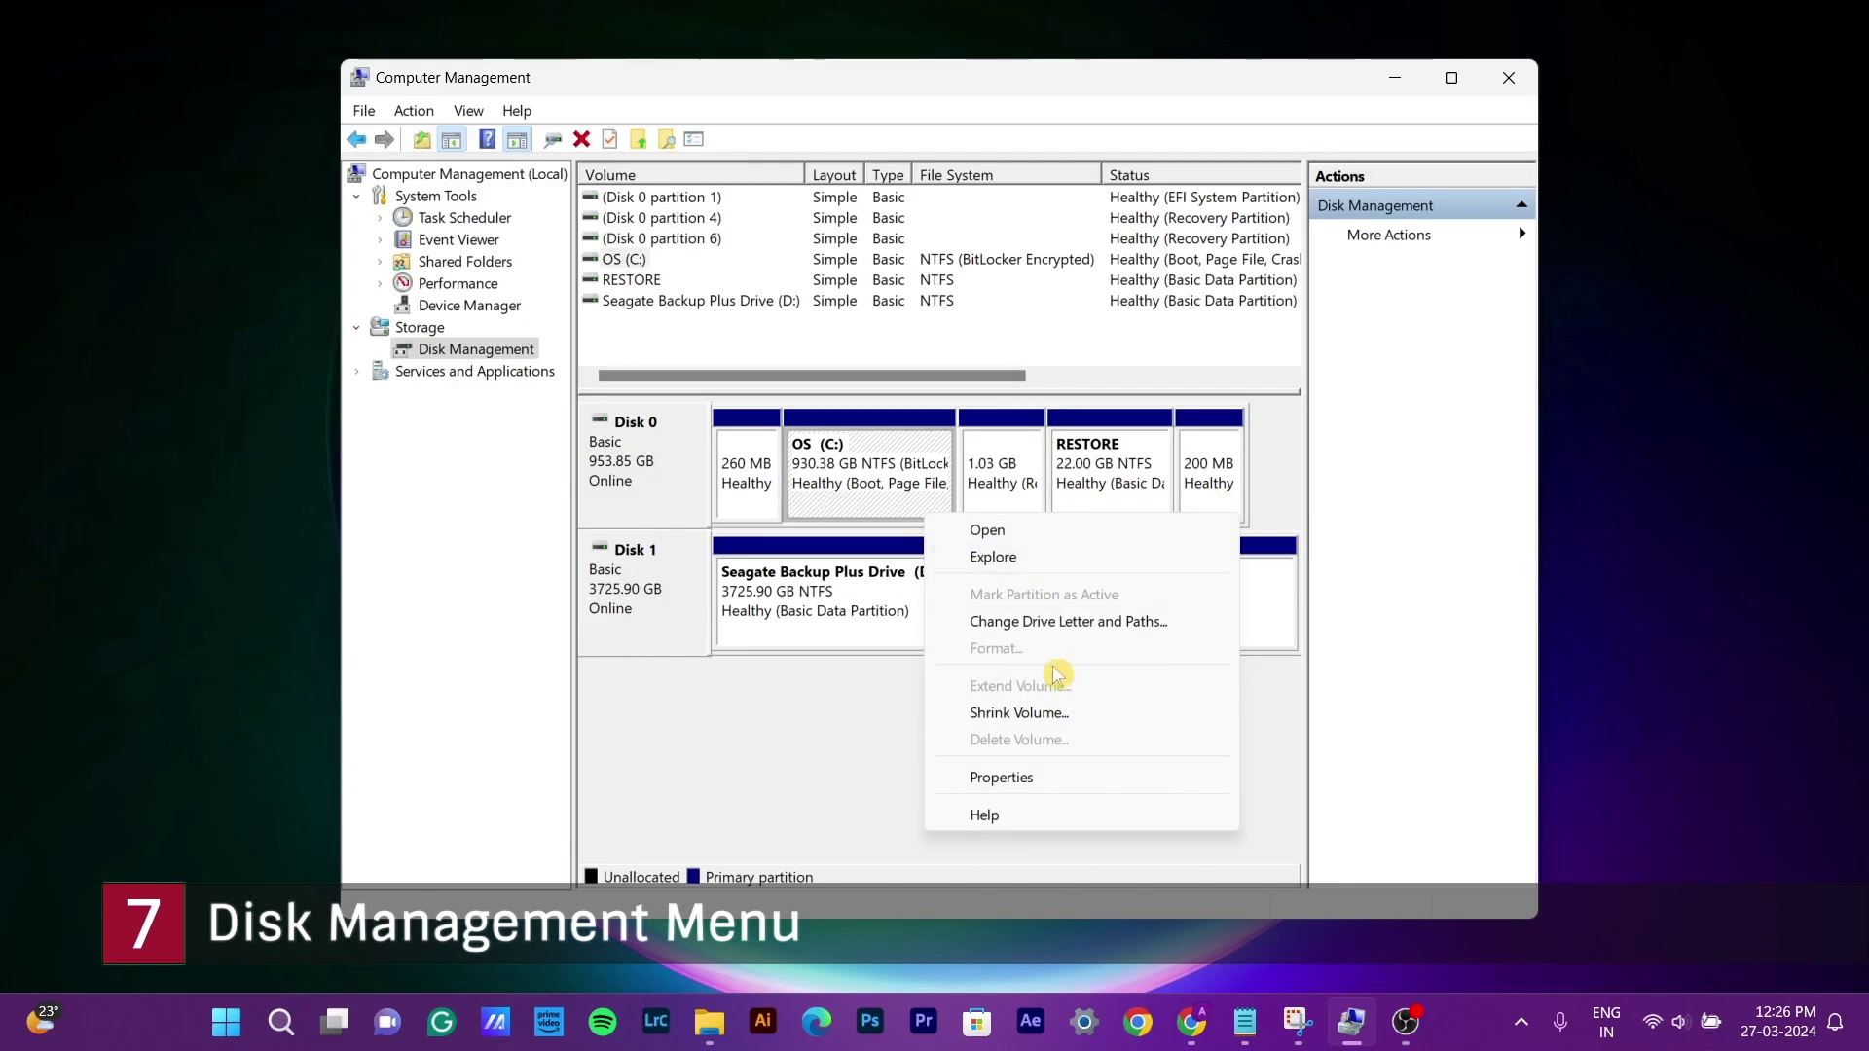
pyautogui.rightClick(881, 508)
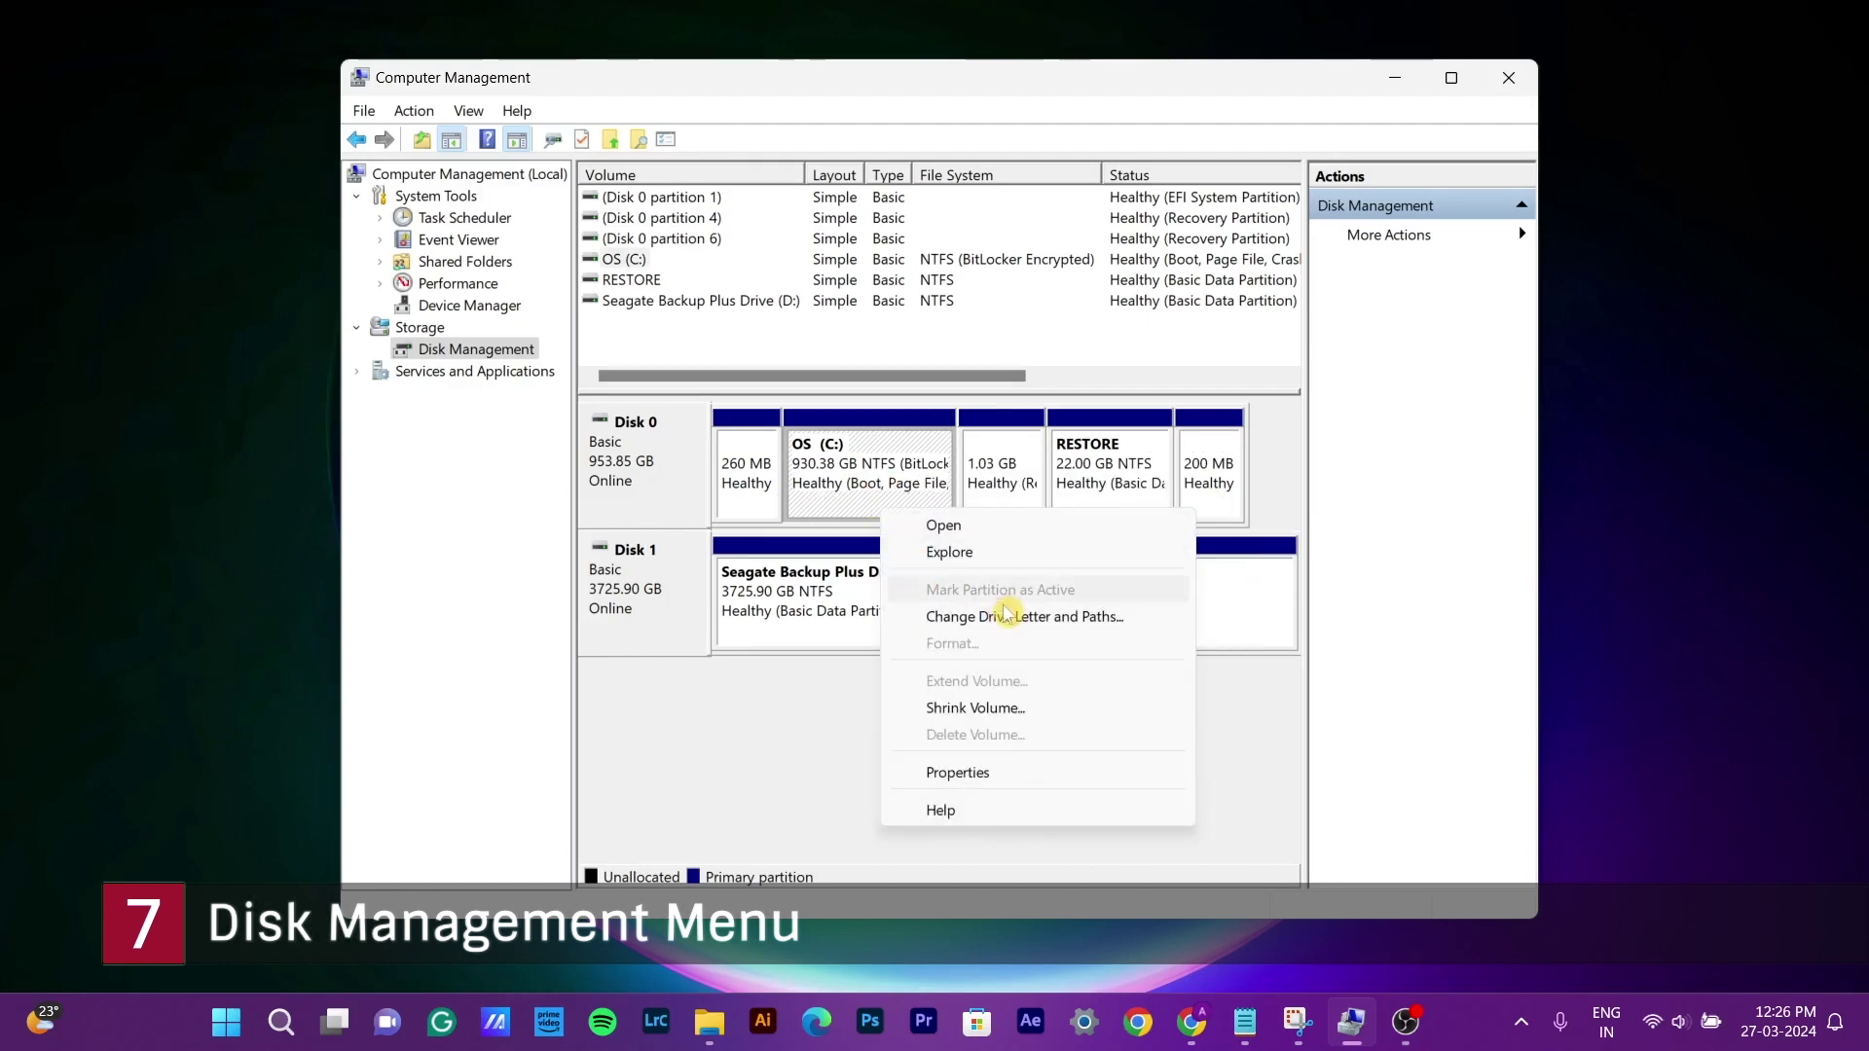
# - View OS (C:) properties showing 906 GB used and 23.4 GB free, then close them
pyautogui.click(963, 773)
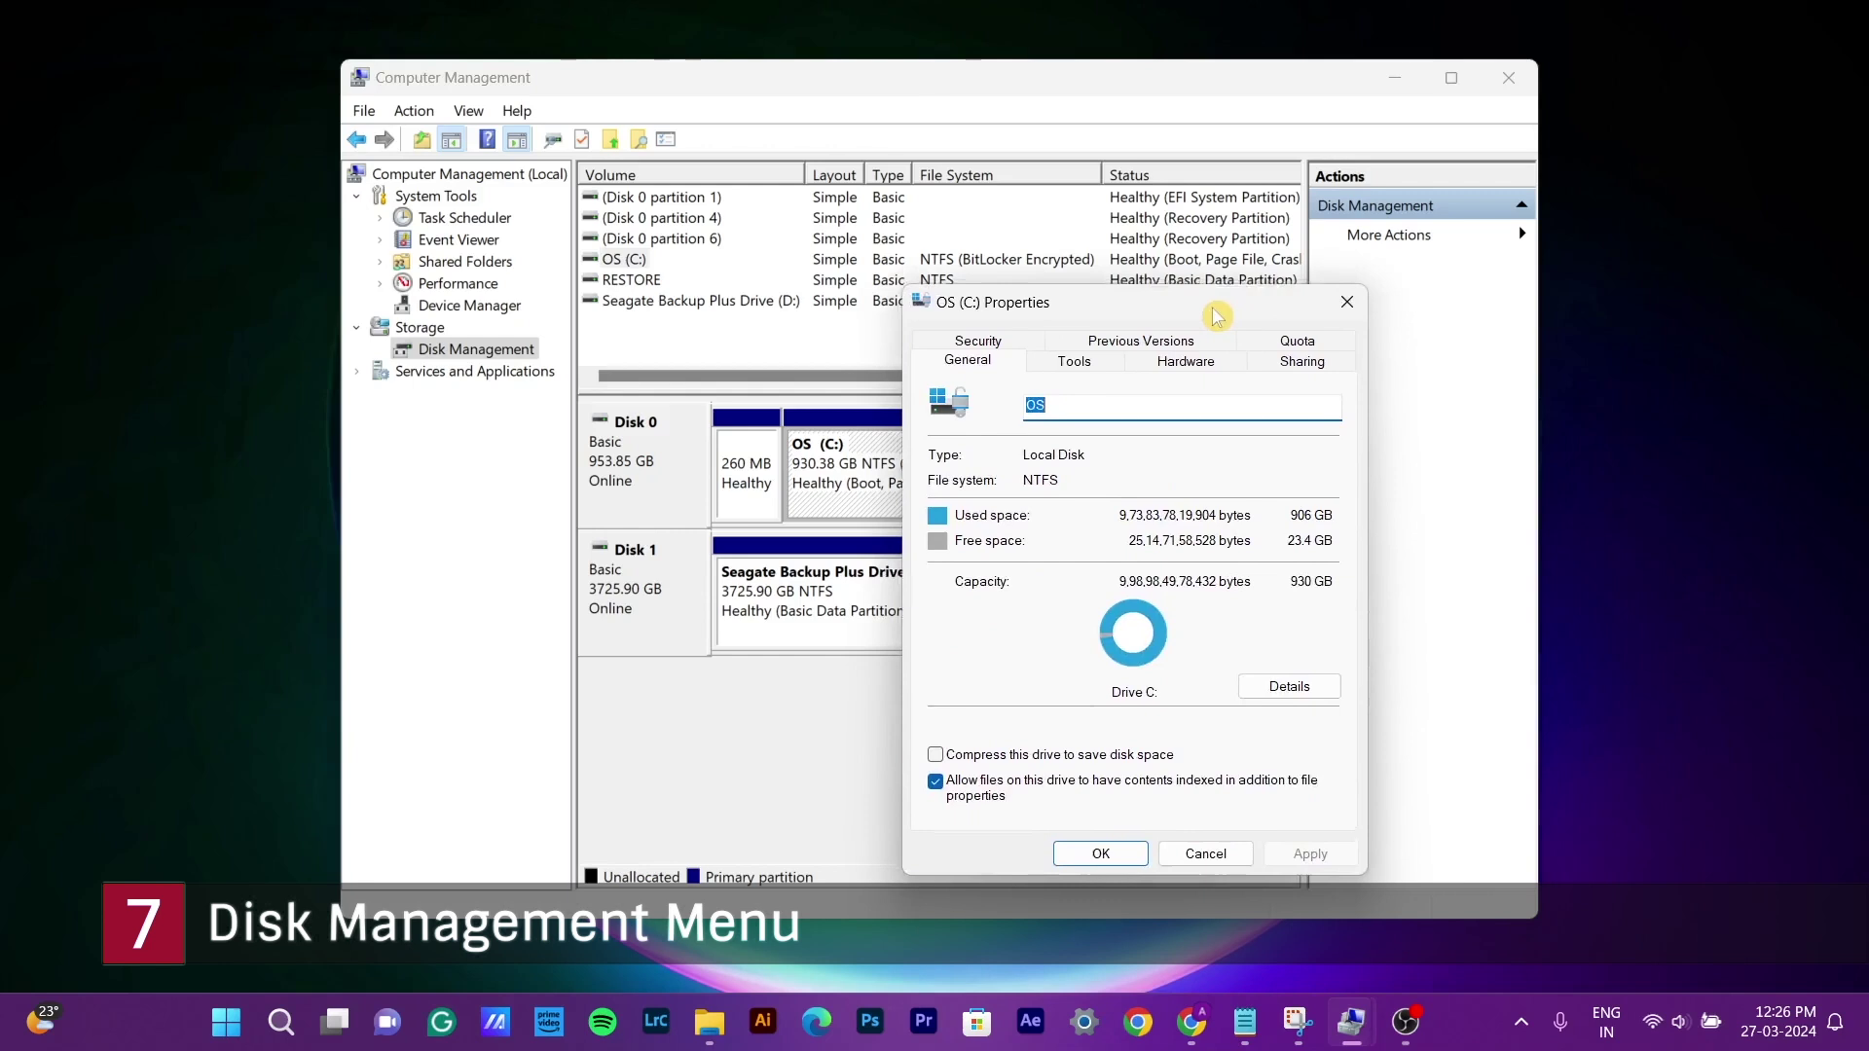
pyautogui.press('Escape')
pyautogui.click(672, 282)
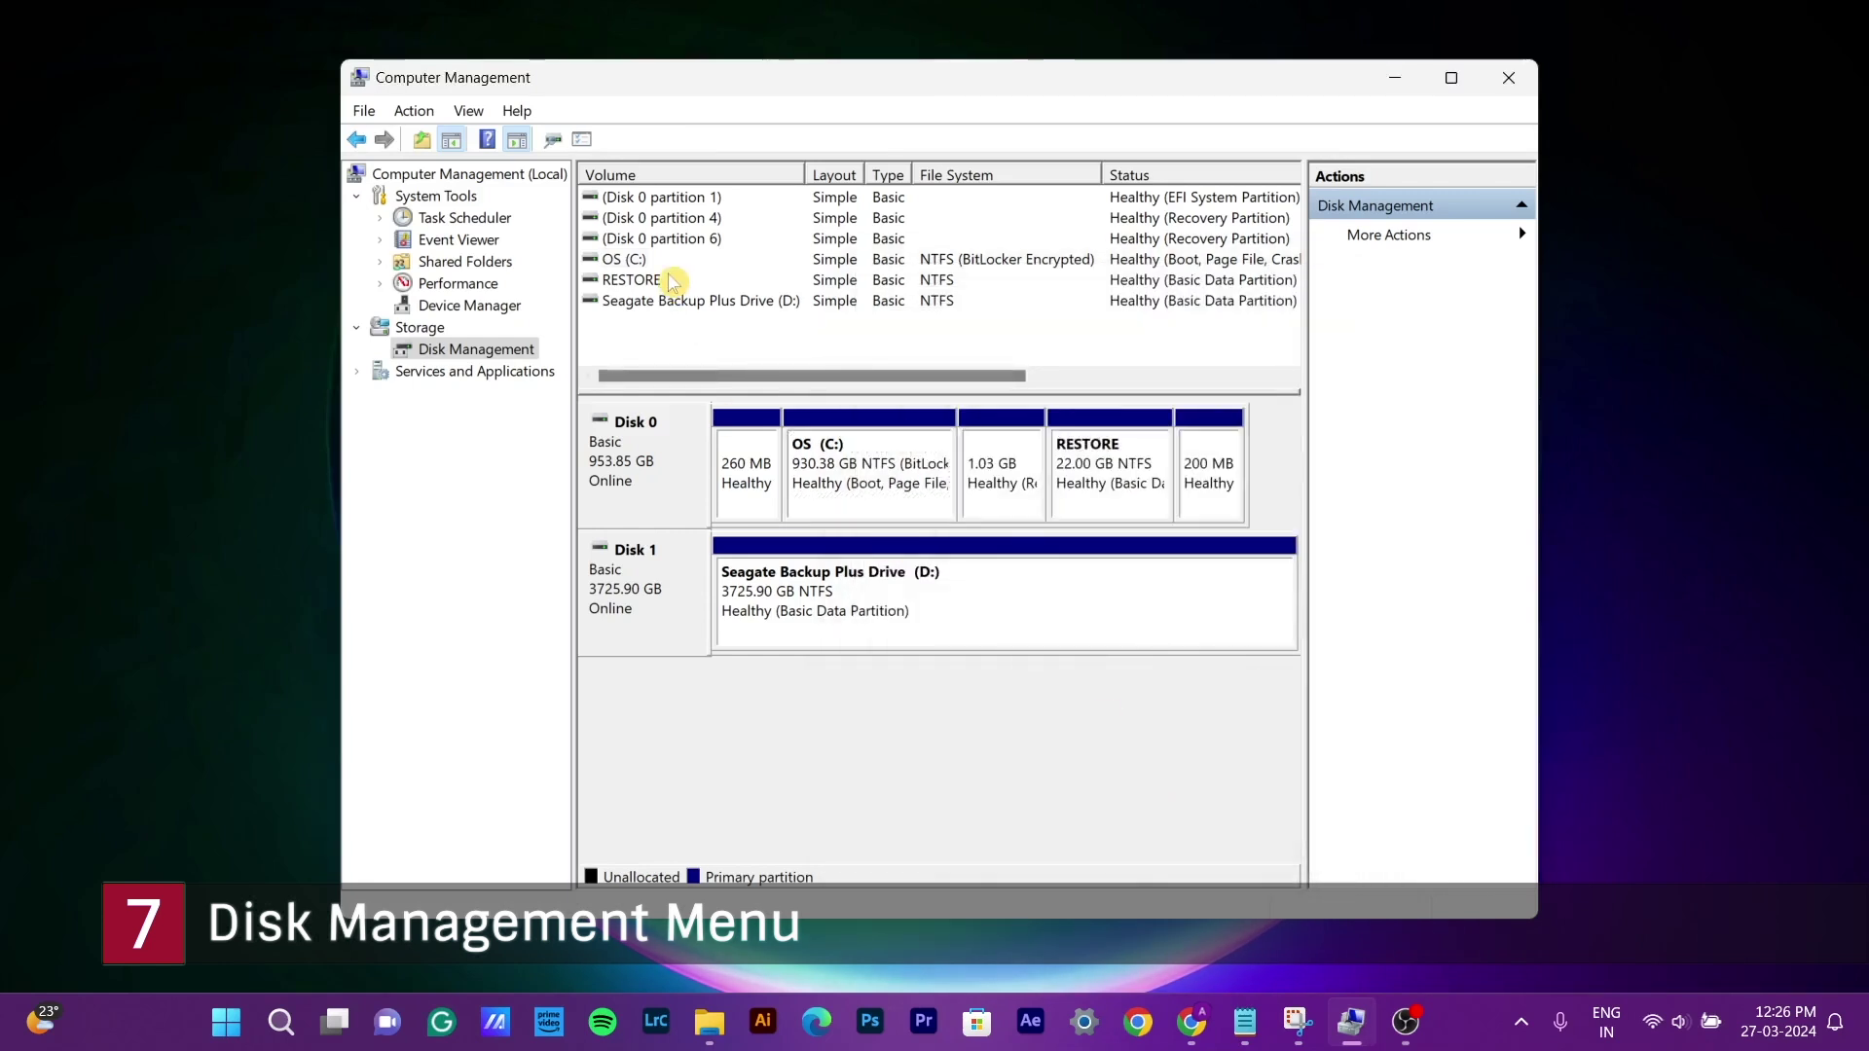
# - Select several volumes and sort the volume list descending, Seagate Backup Plus Drive first
pyautogui.click(658, 282)
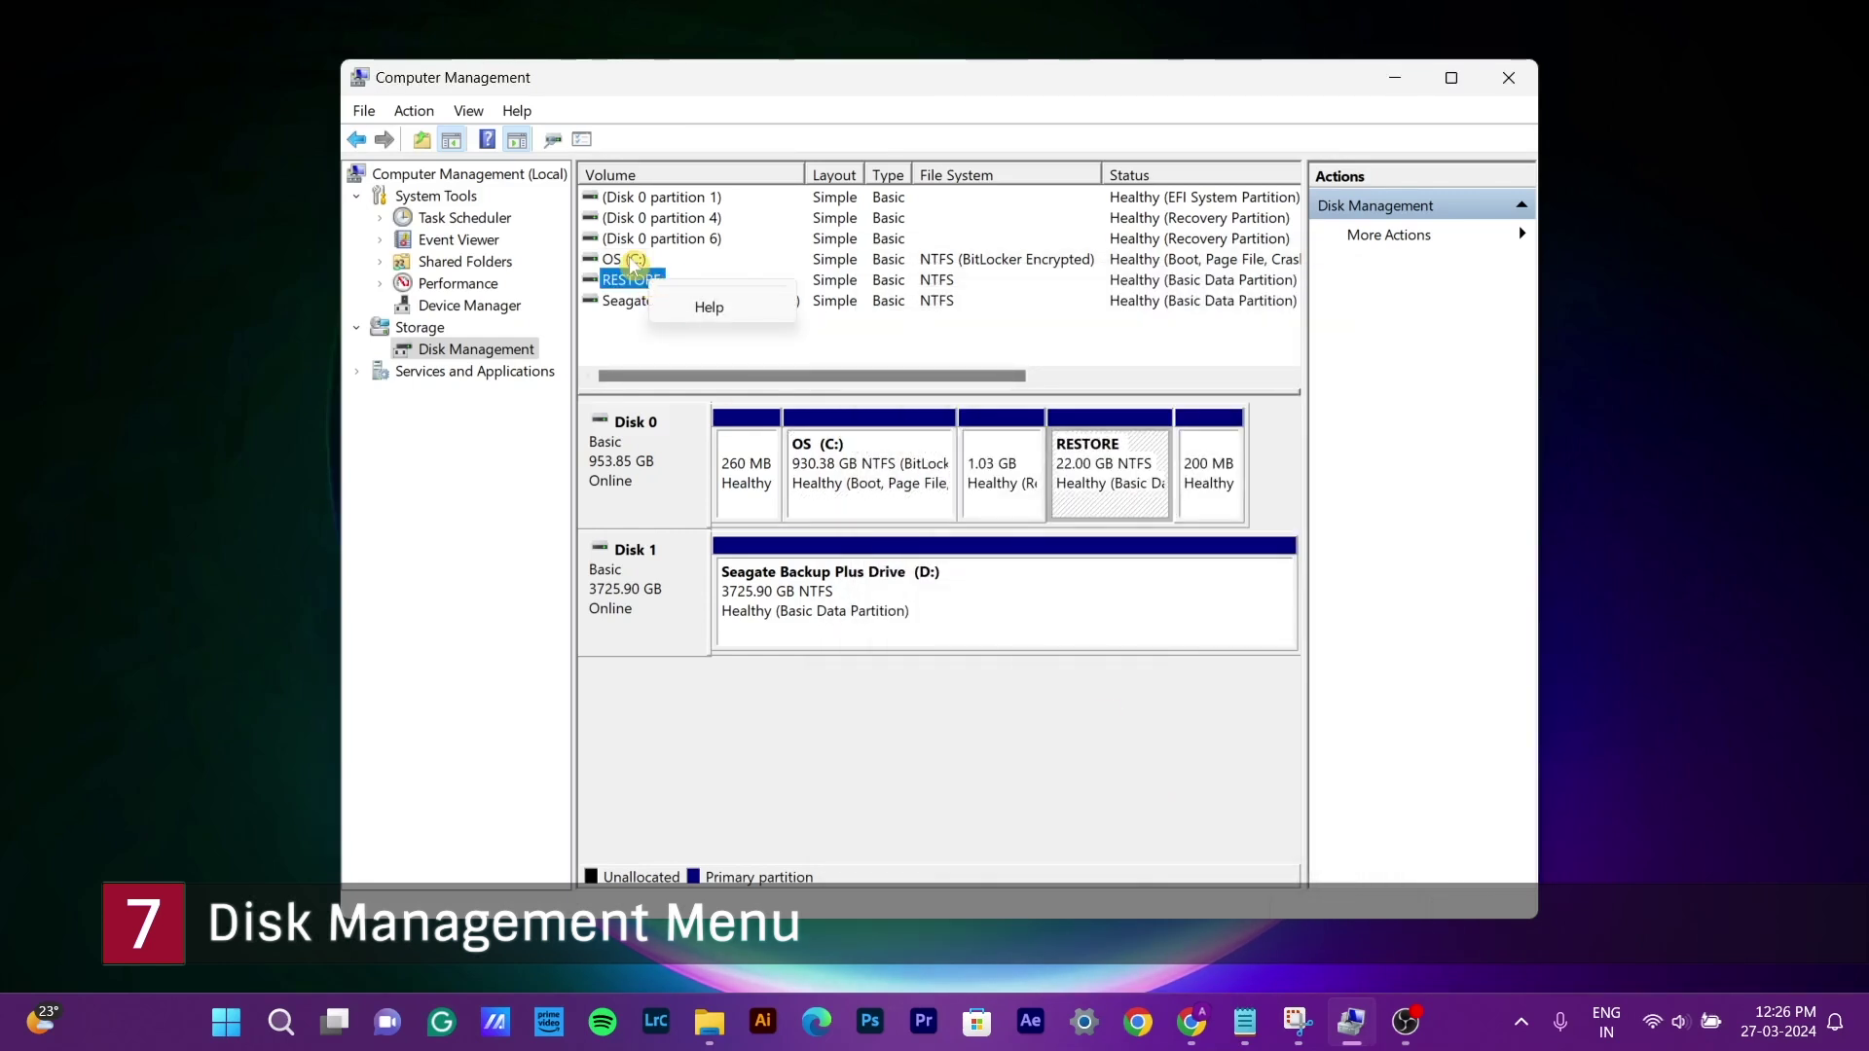
pyautogui.click(634, 259)
pyautogui.click(626, 301)
pyautogui.rightClick(626, 301)
pyautogui.click(642, 217)
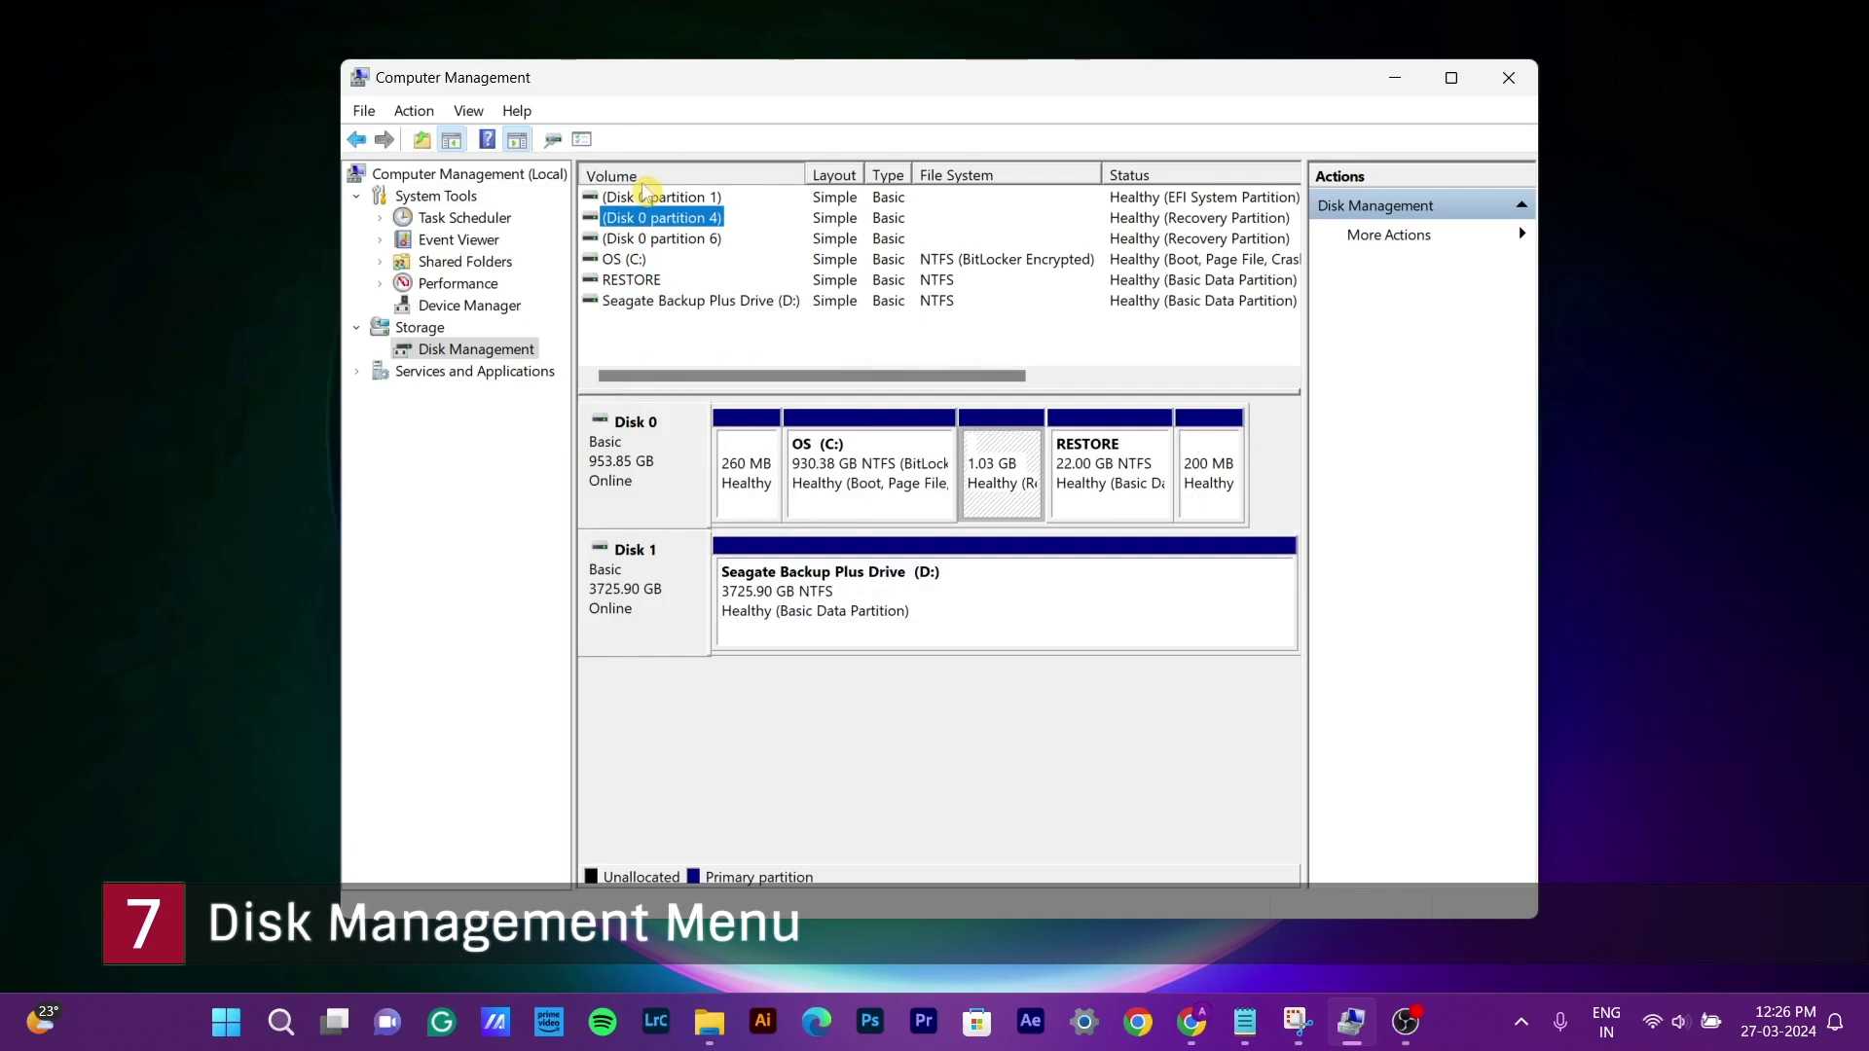
pyautogui.click(643, 181)
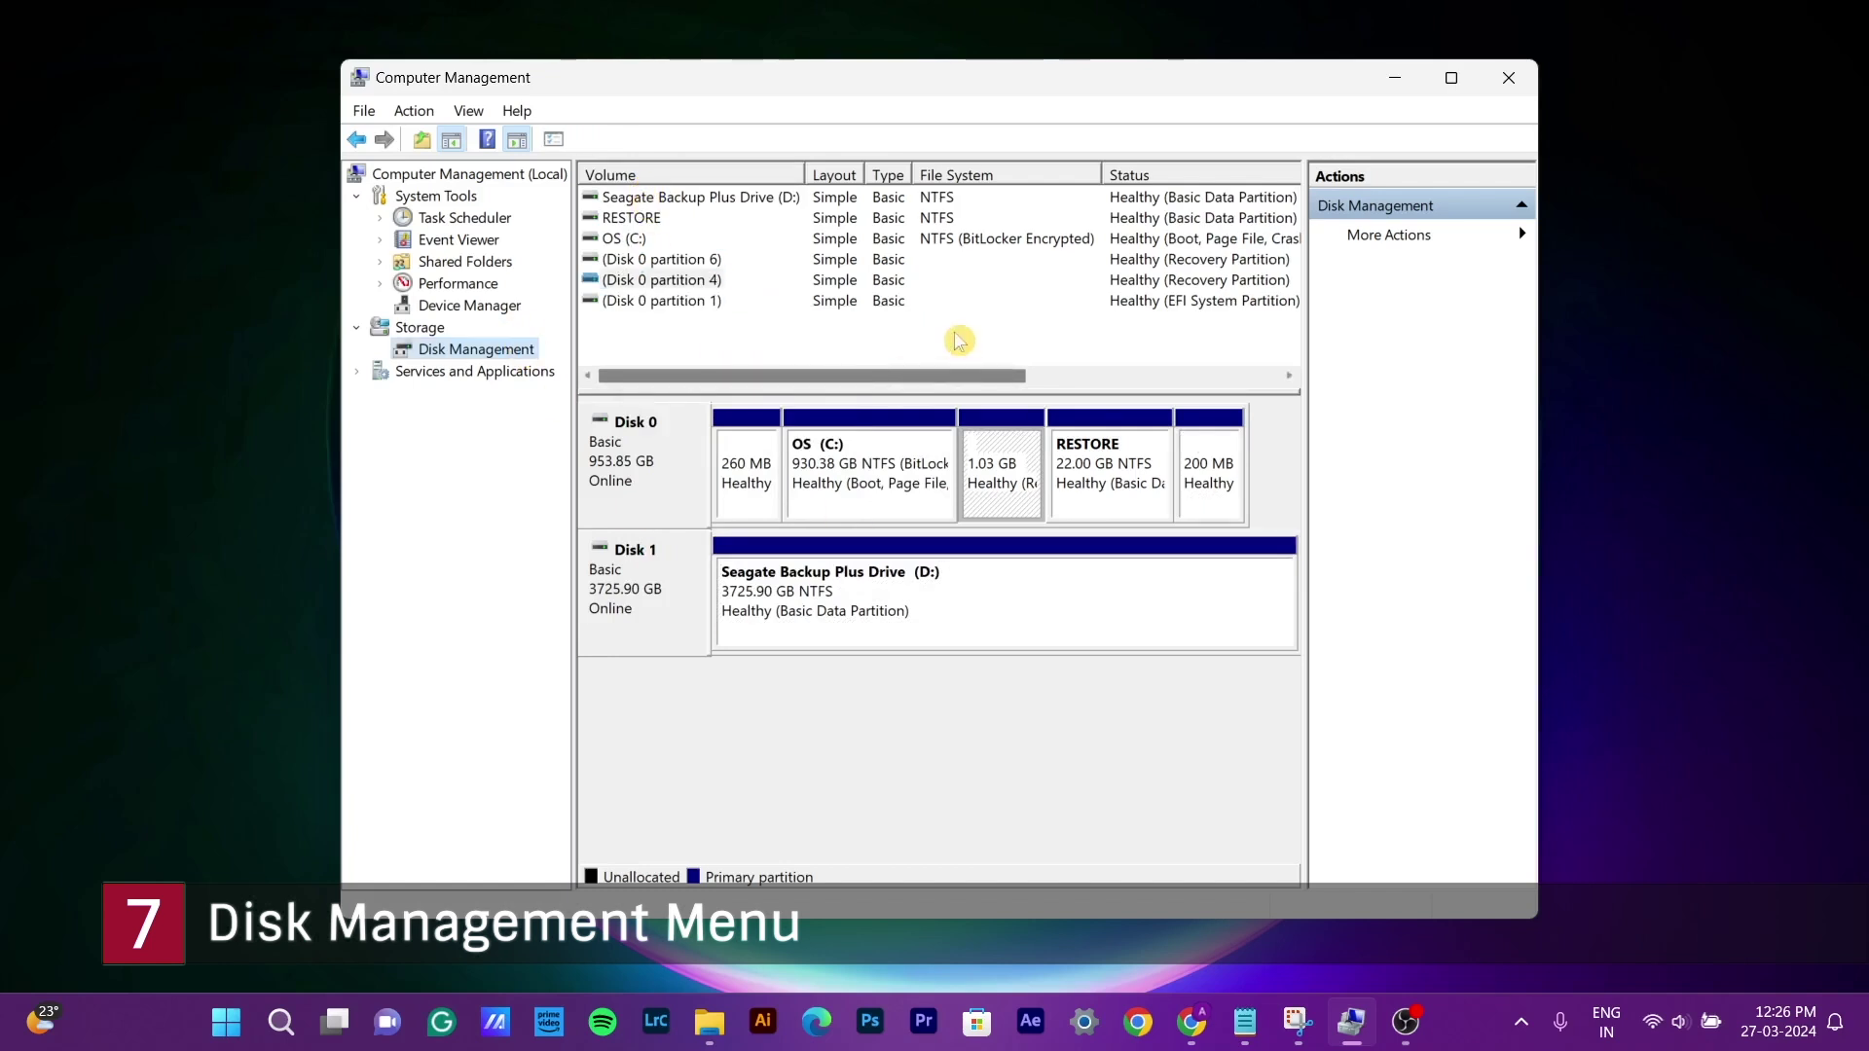
pyautogui.click(930, 357)
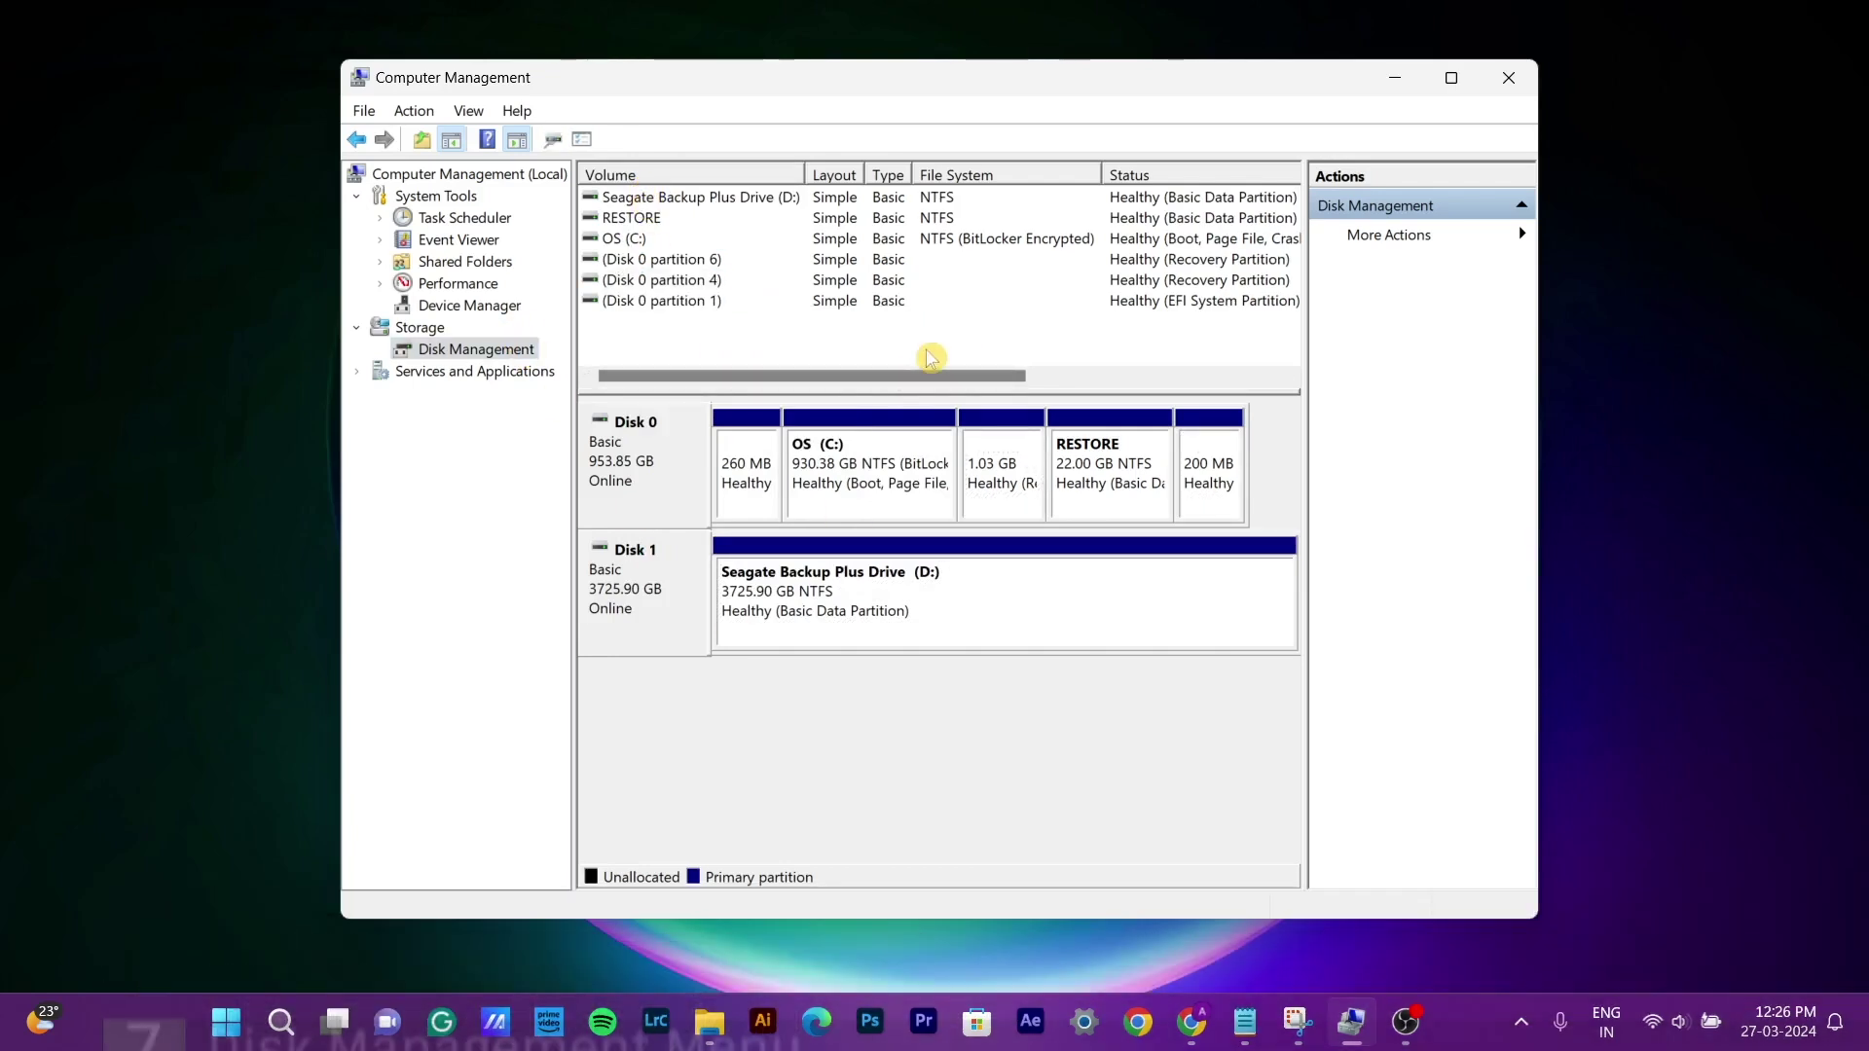